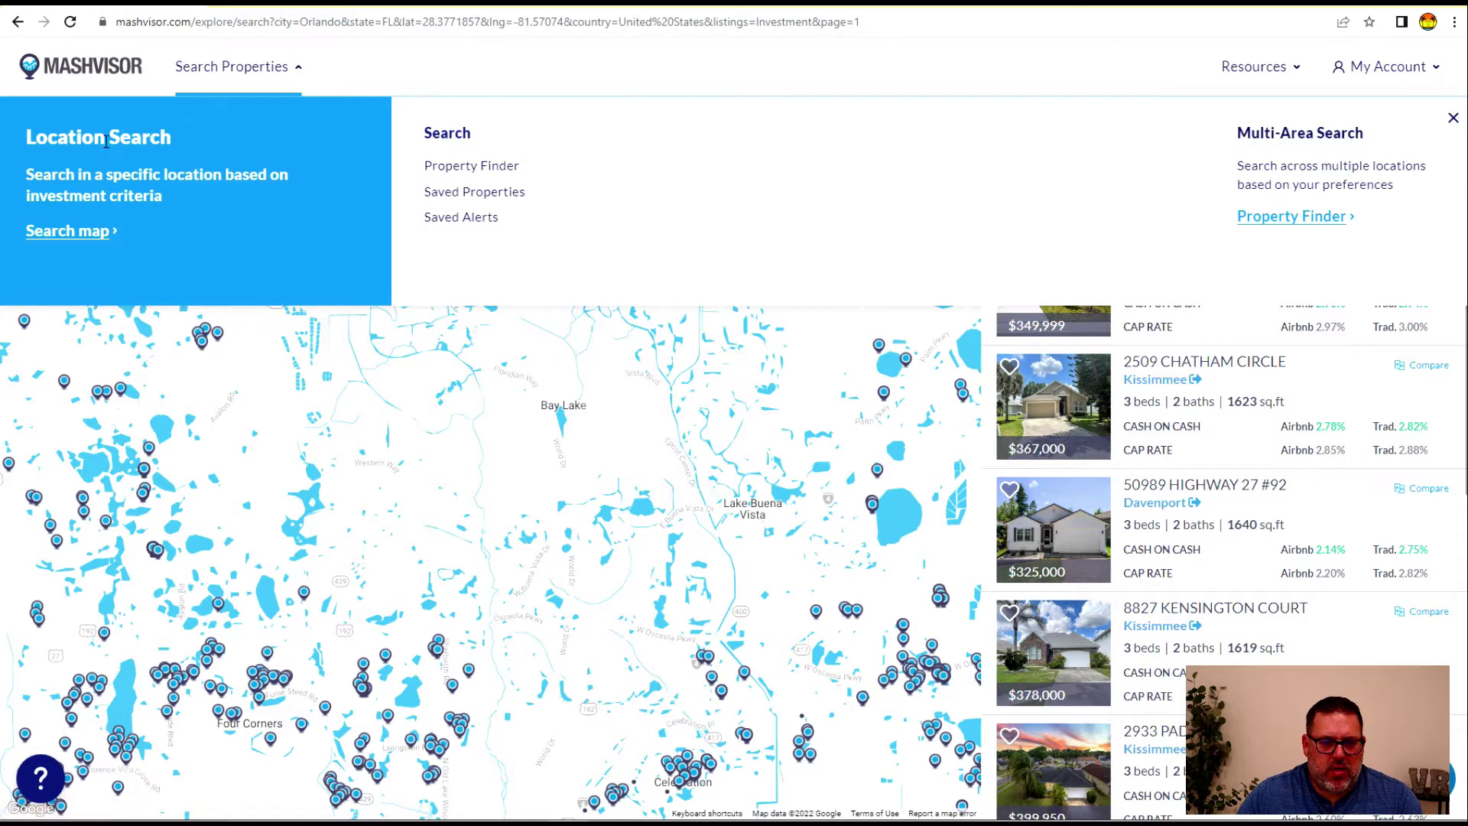
Leave the Orlando map search and reach Property Finder through the Search Properties menu
left_click(87, 233)
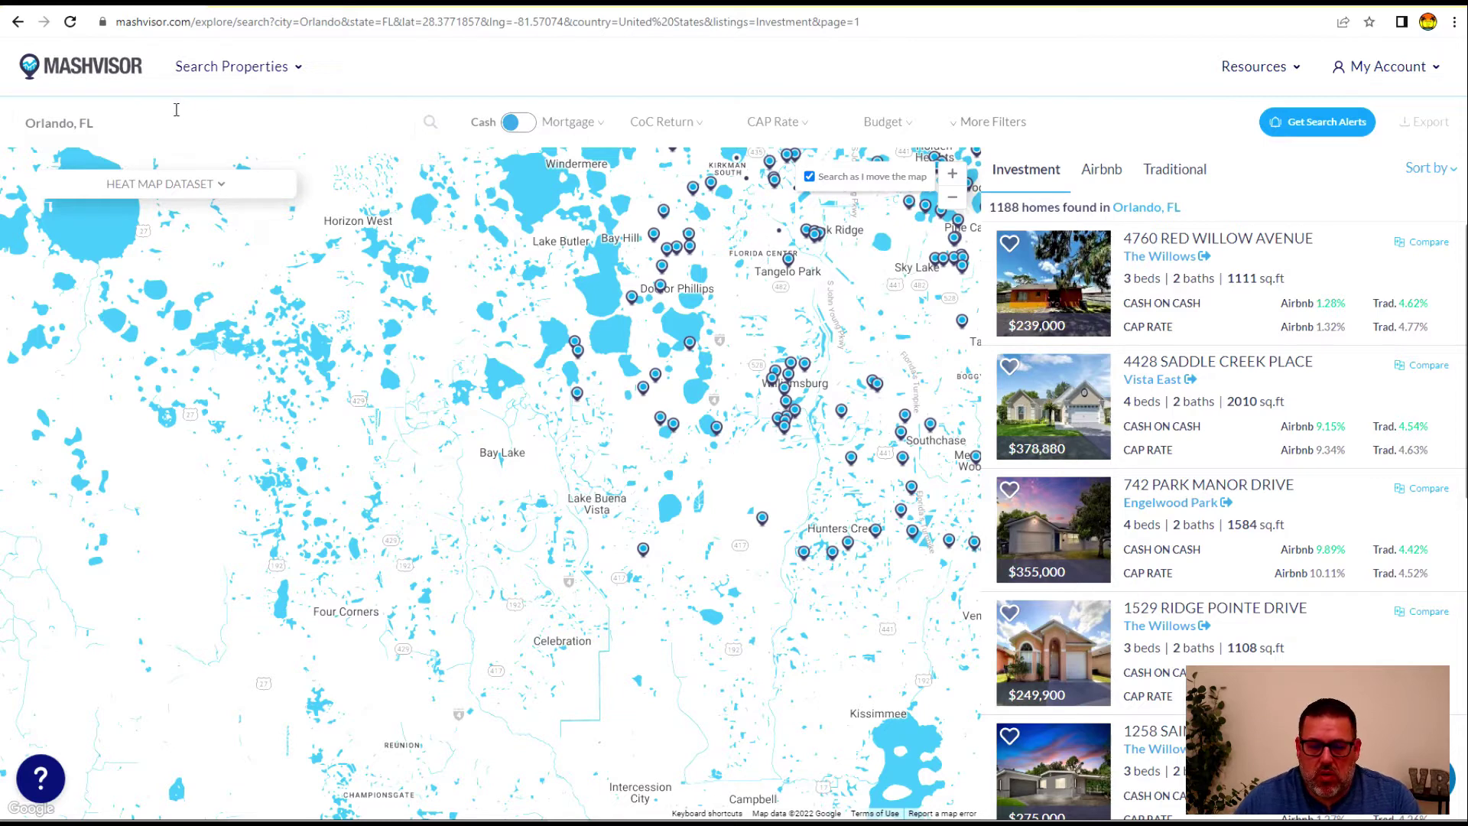
left_click(280, 71)
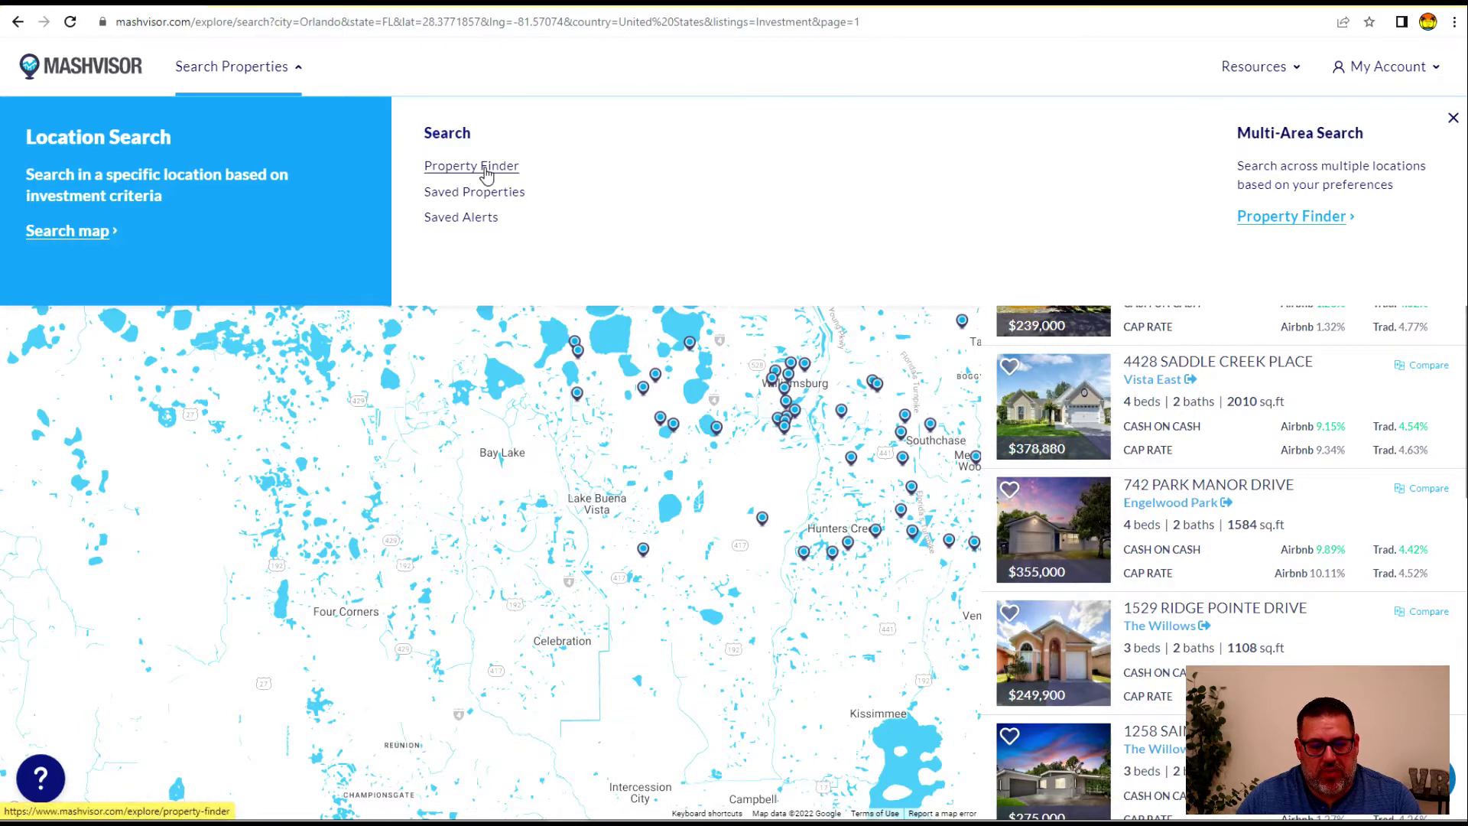
left_click(486, 168)
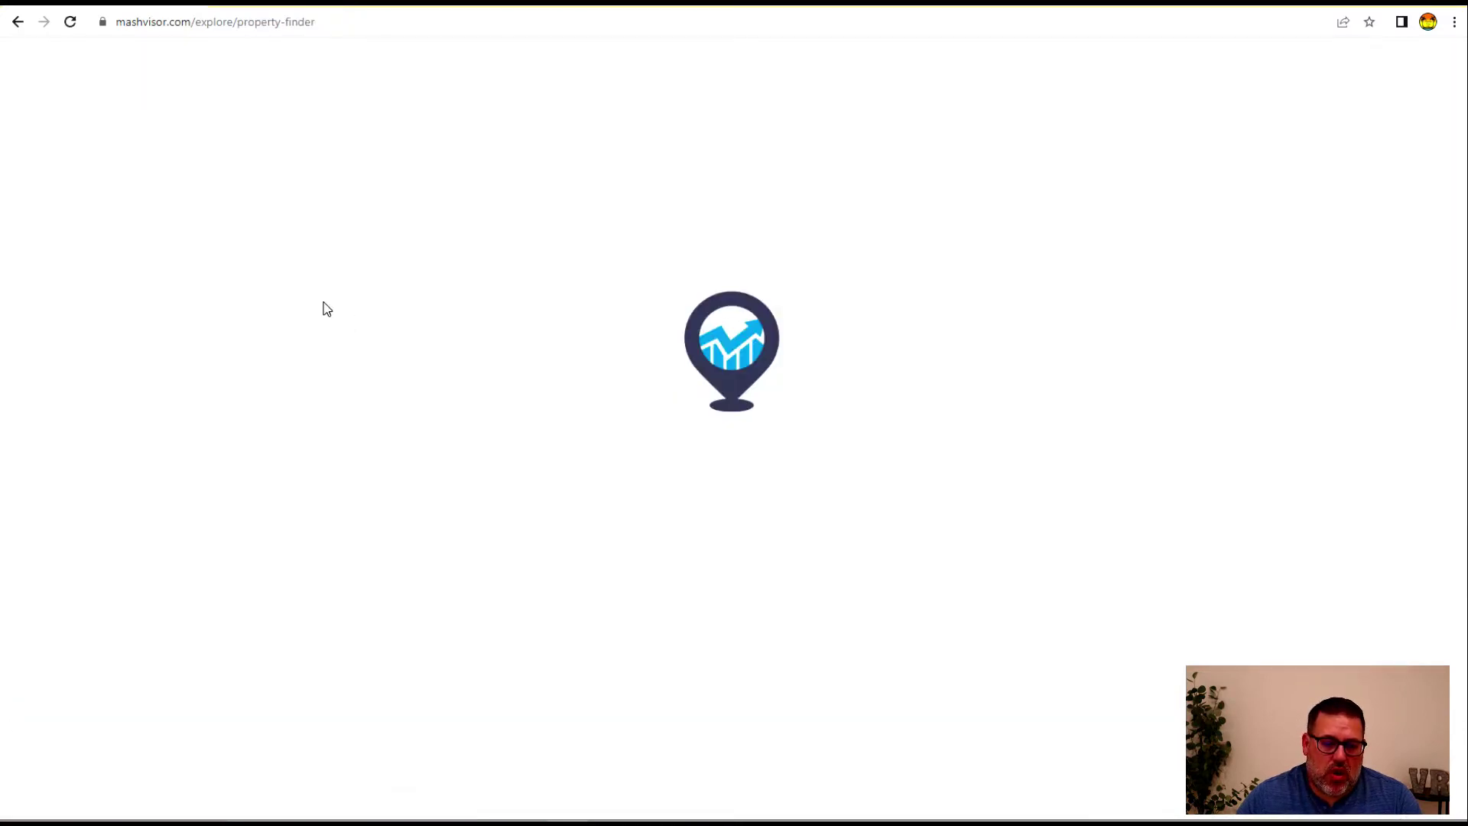
Add Kissimmee, FL to the searched cities and lower the maximum budget to $900K
left_click(360, 244)
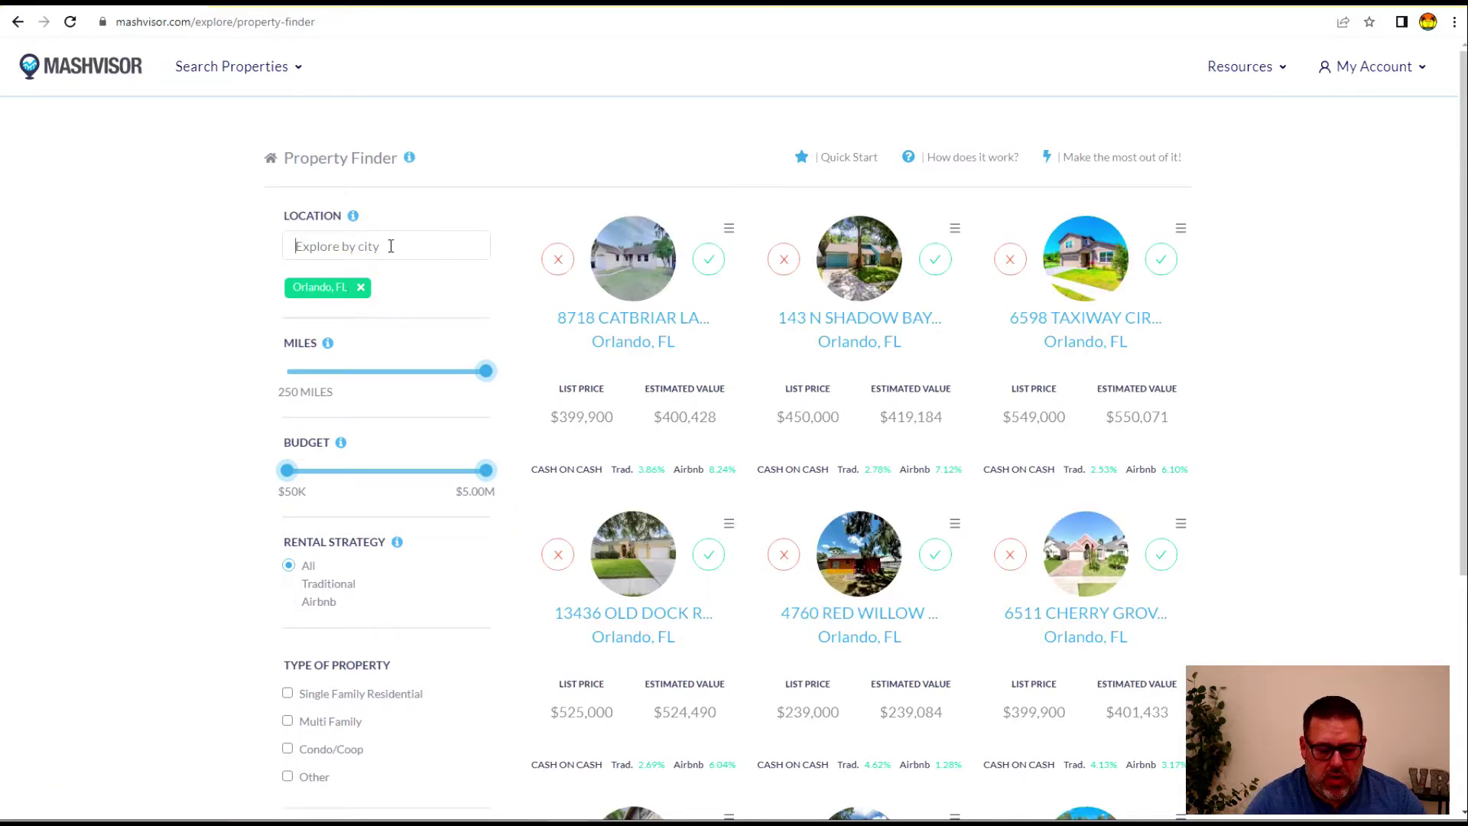
type("kis")
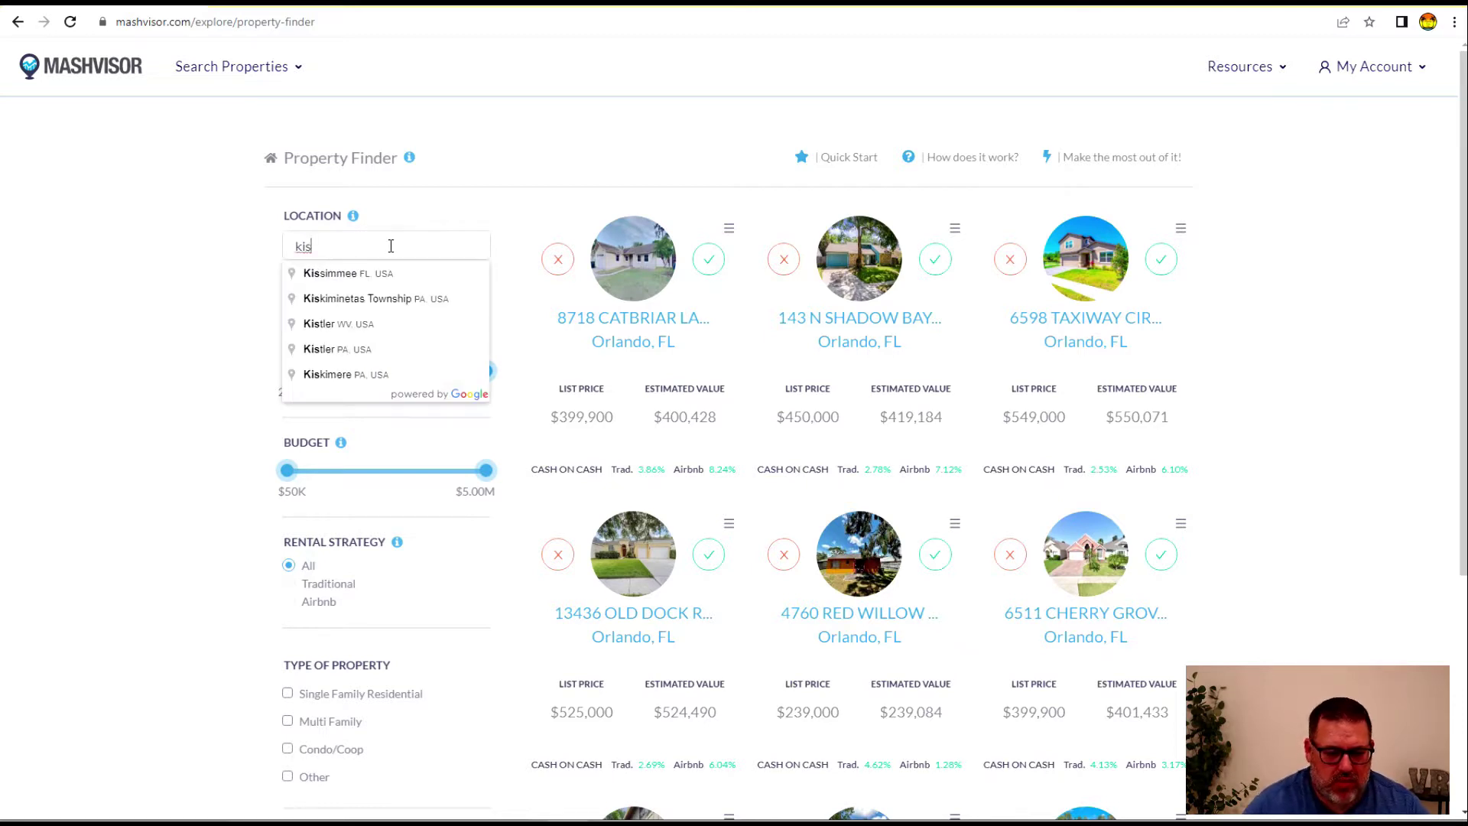
left_click(322, 279)
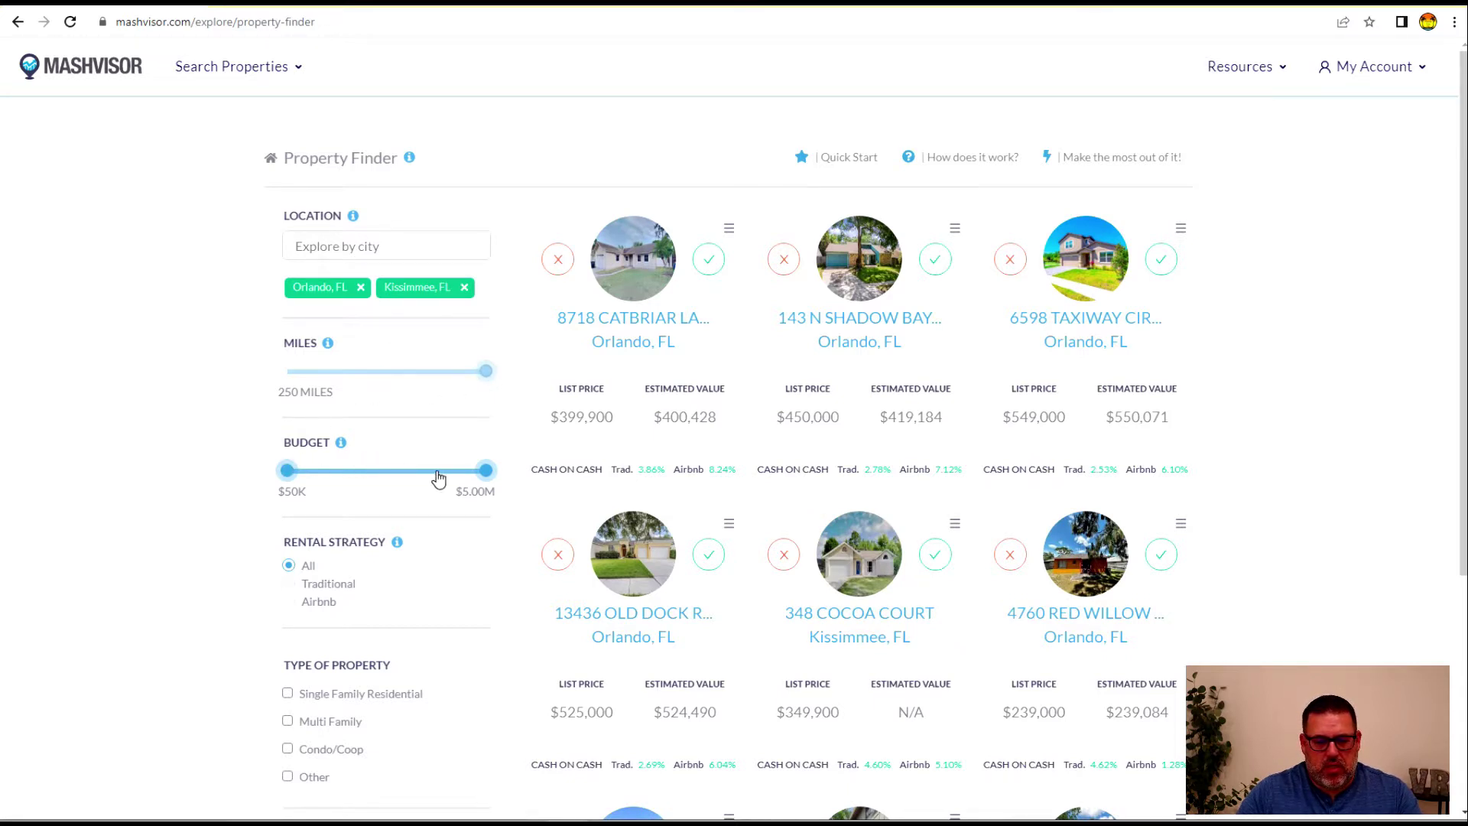
left_click_drag(461, 482, 321, 517)
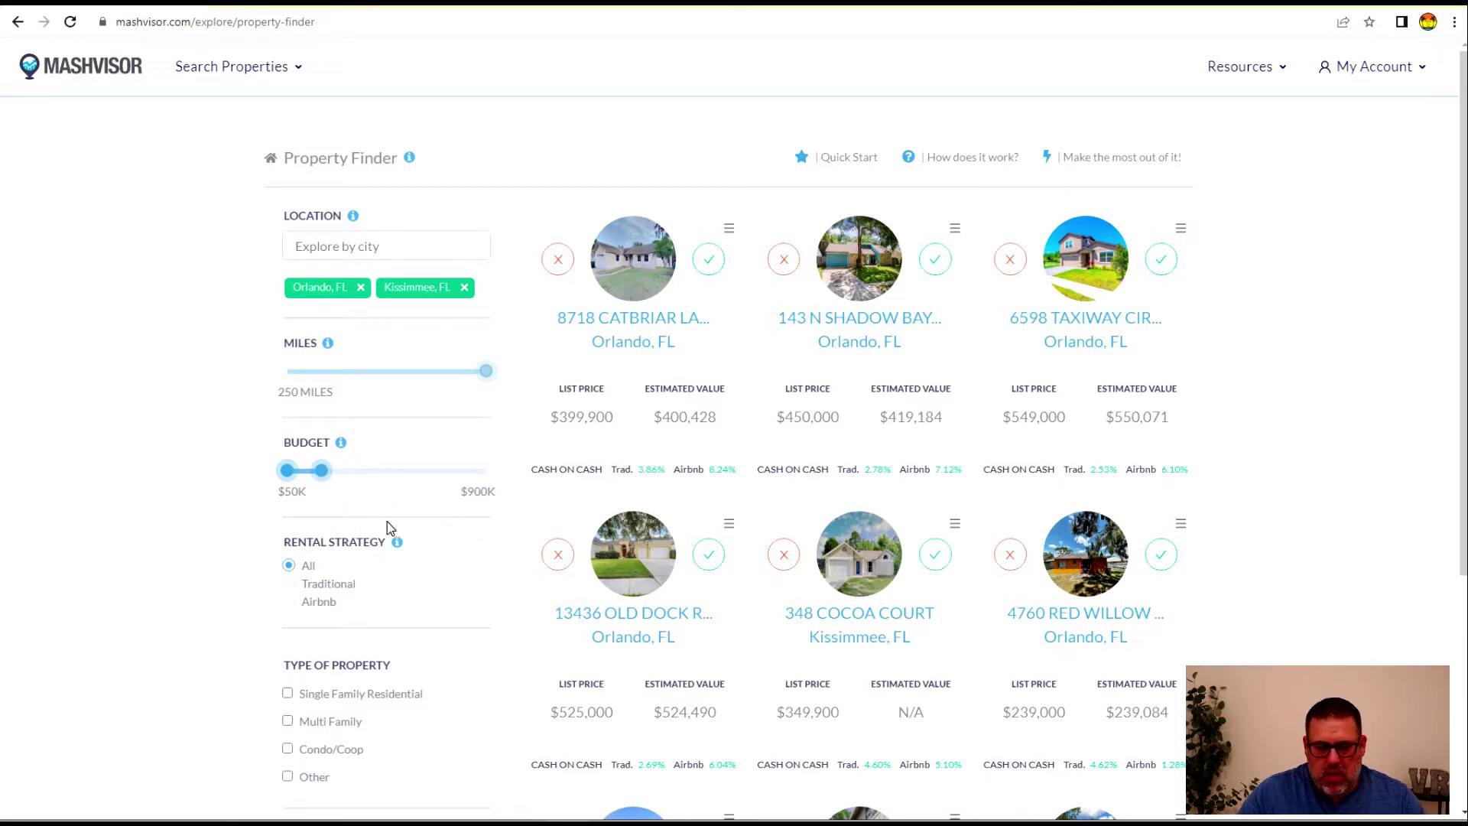
Require at least 1 bedroom and at least 1 bathroom
scroll(264, 573, "down", 2)
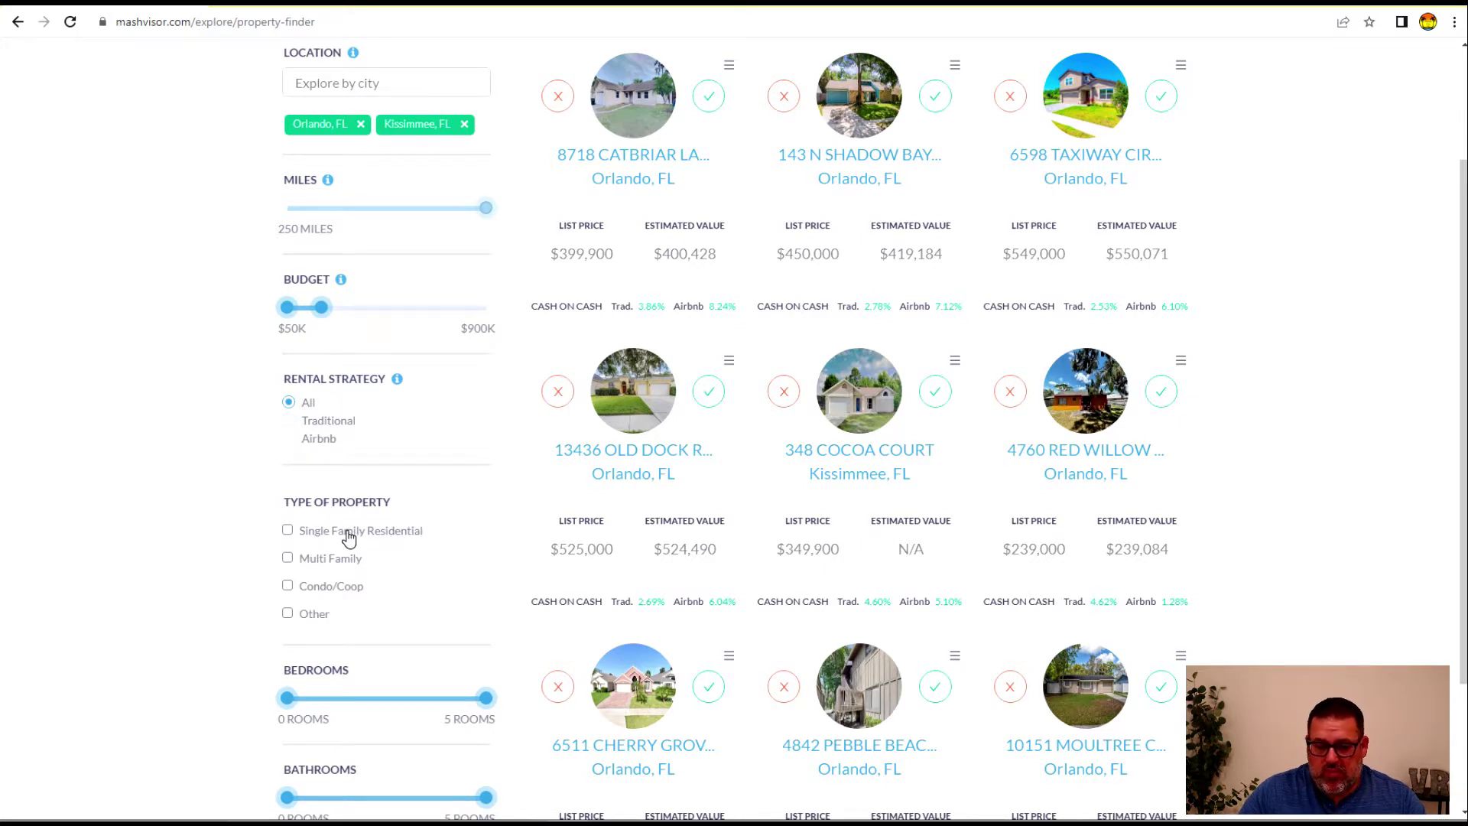
left_click(287, 532)
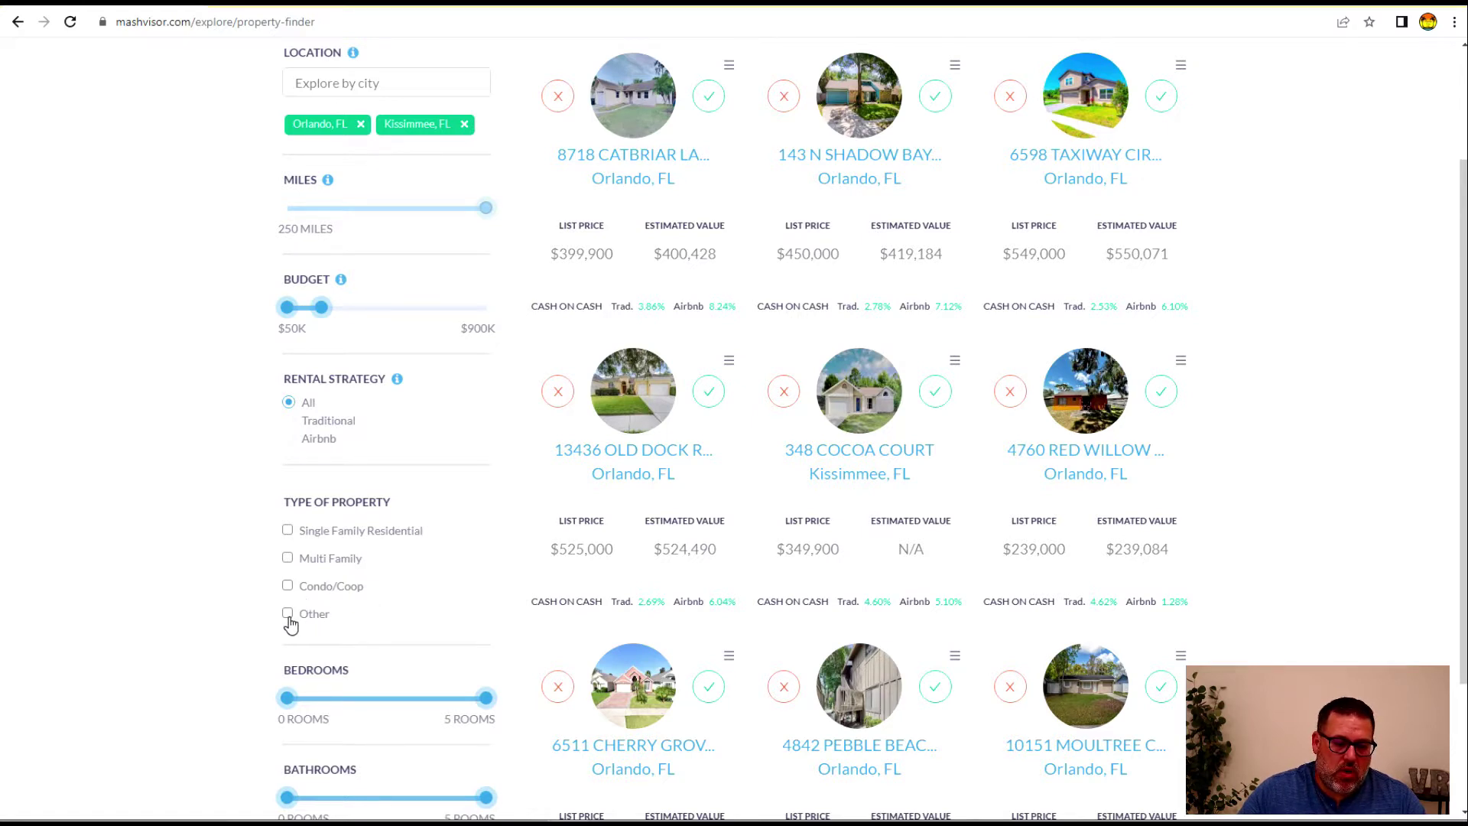
scroll(359, 581, "down", 2)
left_click_drag(287, 537, 327, 543)
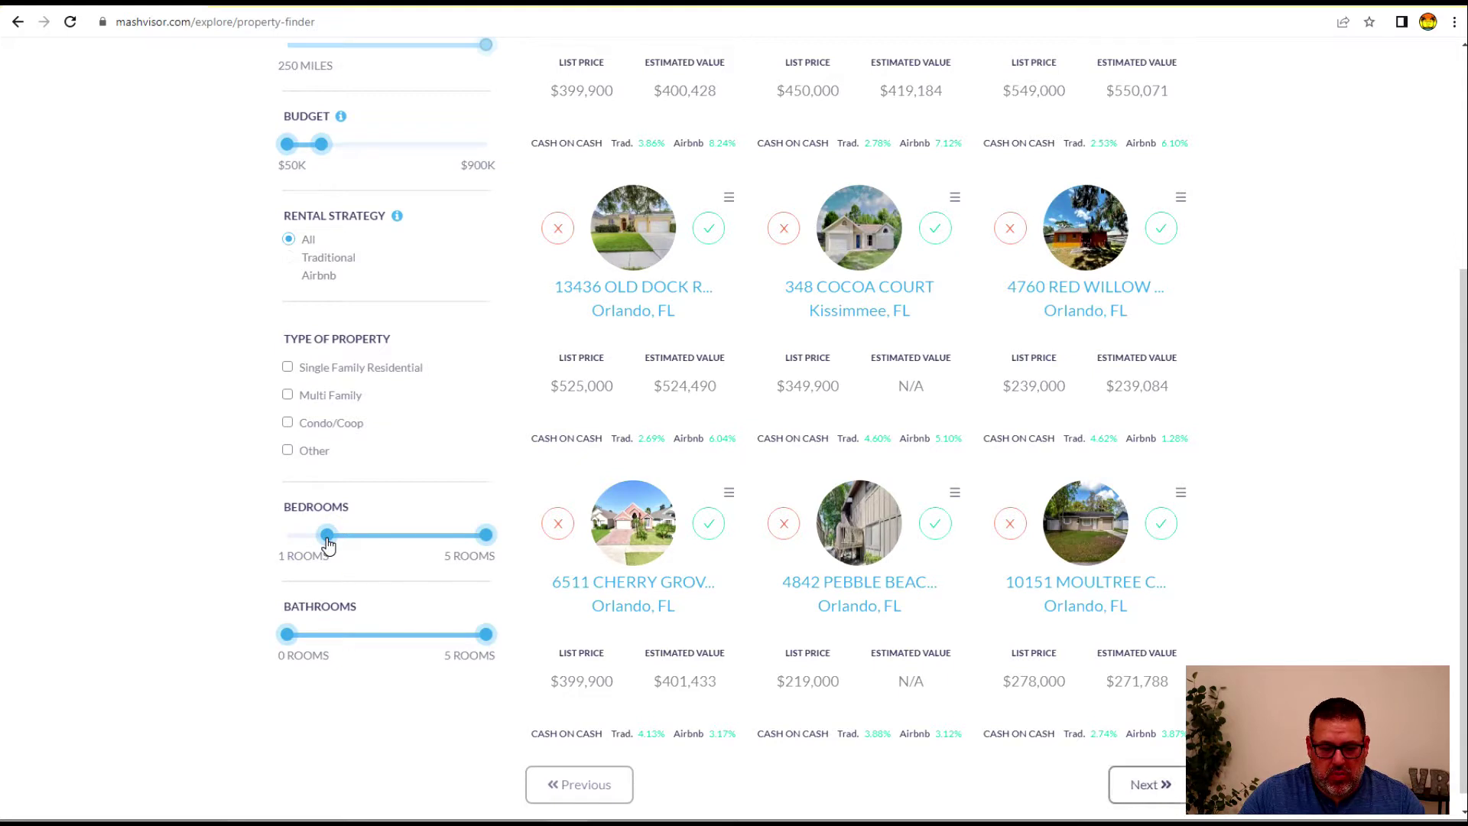
left_click(287, 635)
left_click_drag(305, 640, 324, 639)
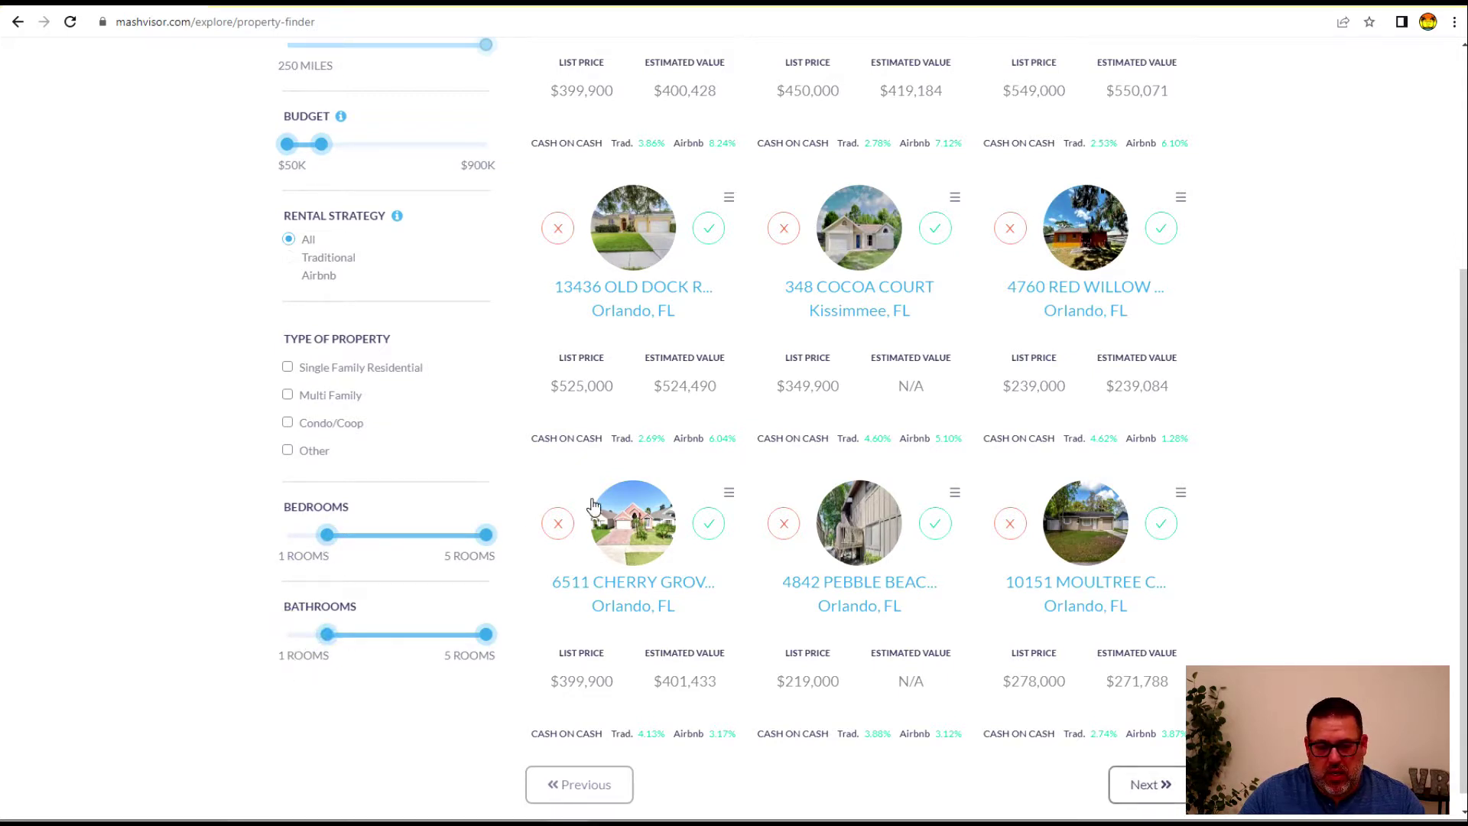
scroll(1238, 382, "up", 5)
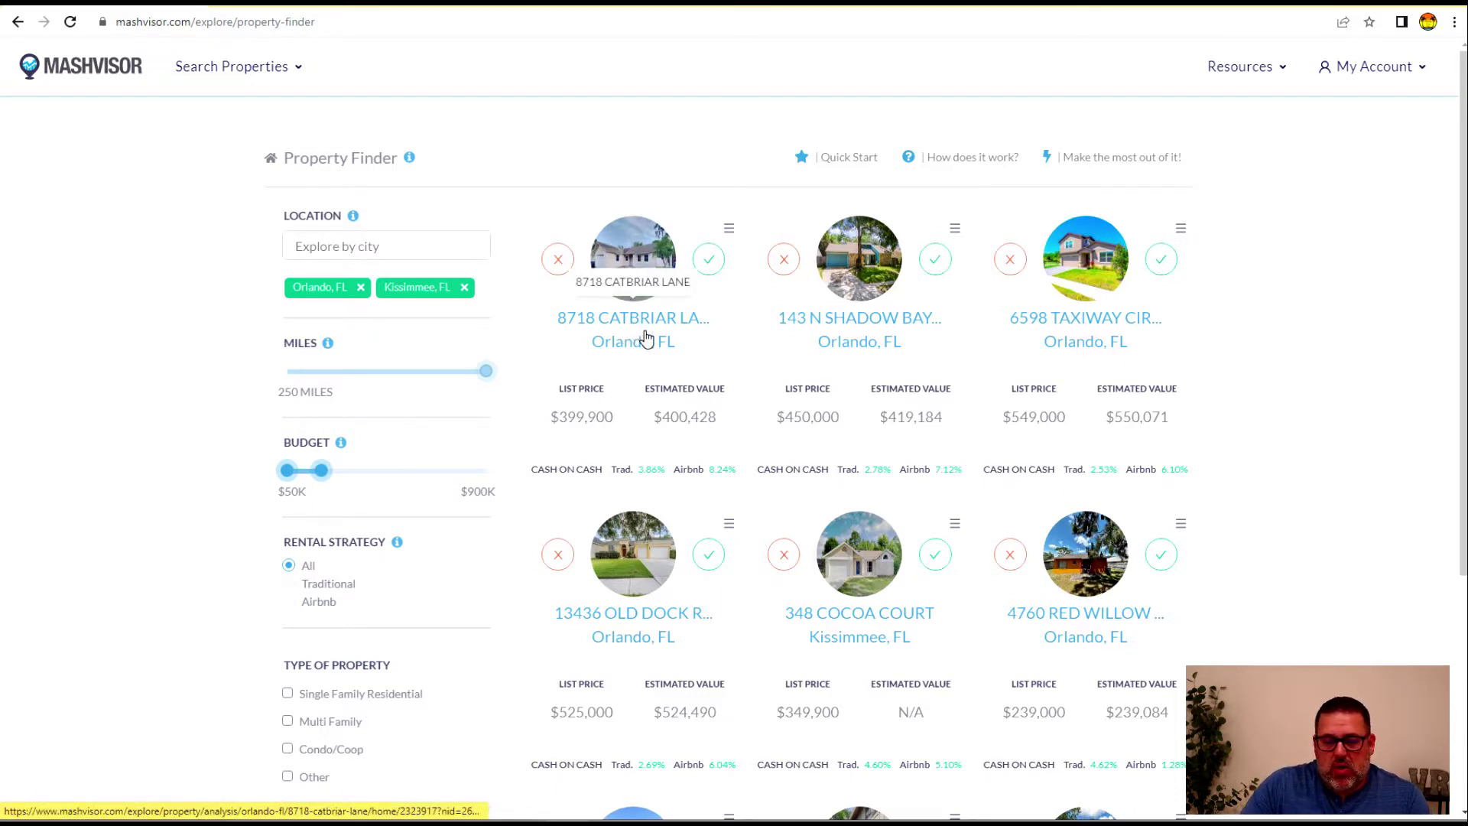
left_click(630, 256)
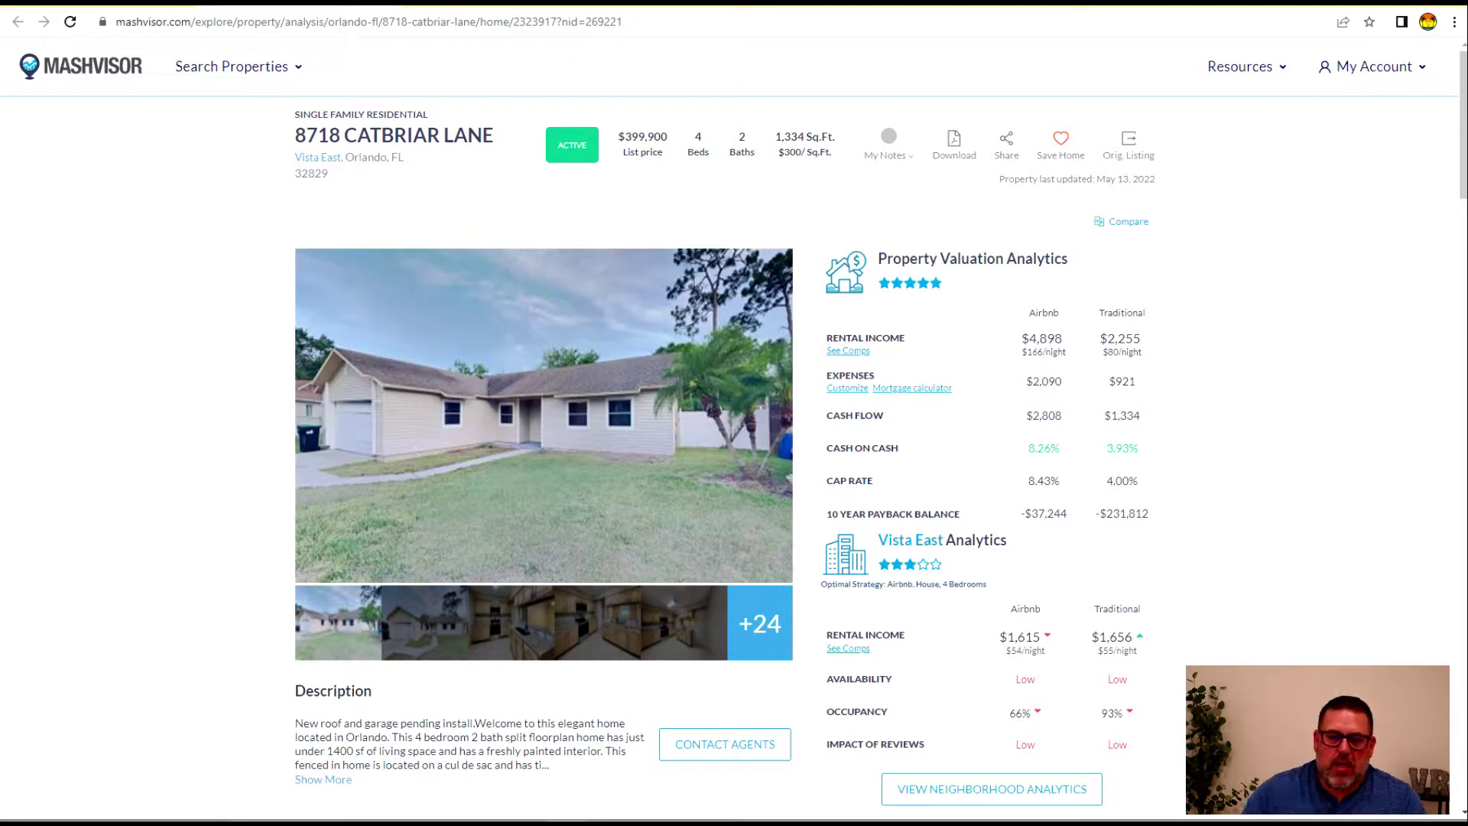
scroll(1014, 359, "down", 1)
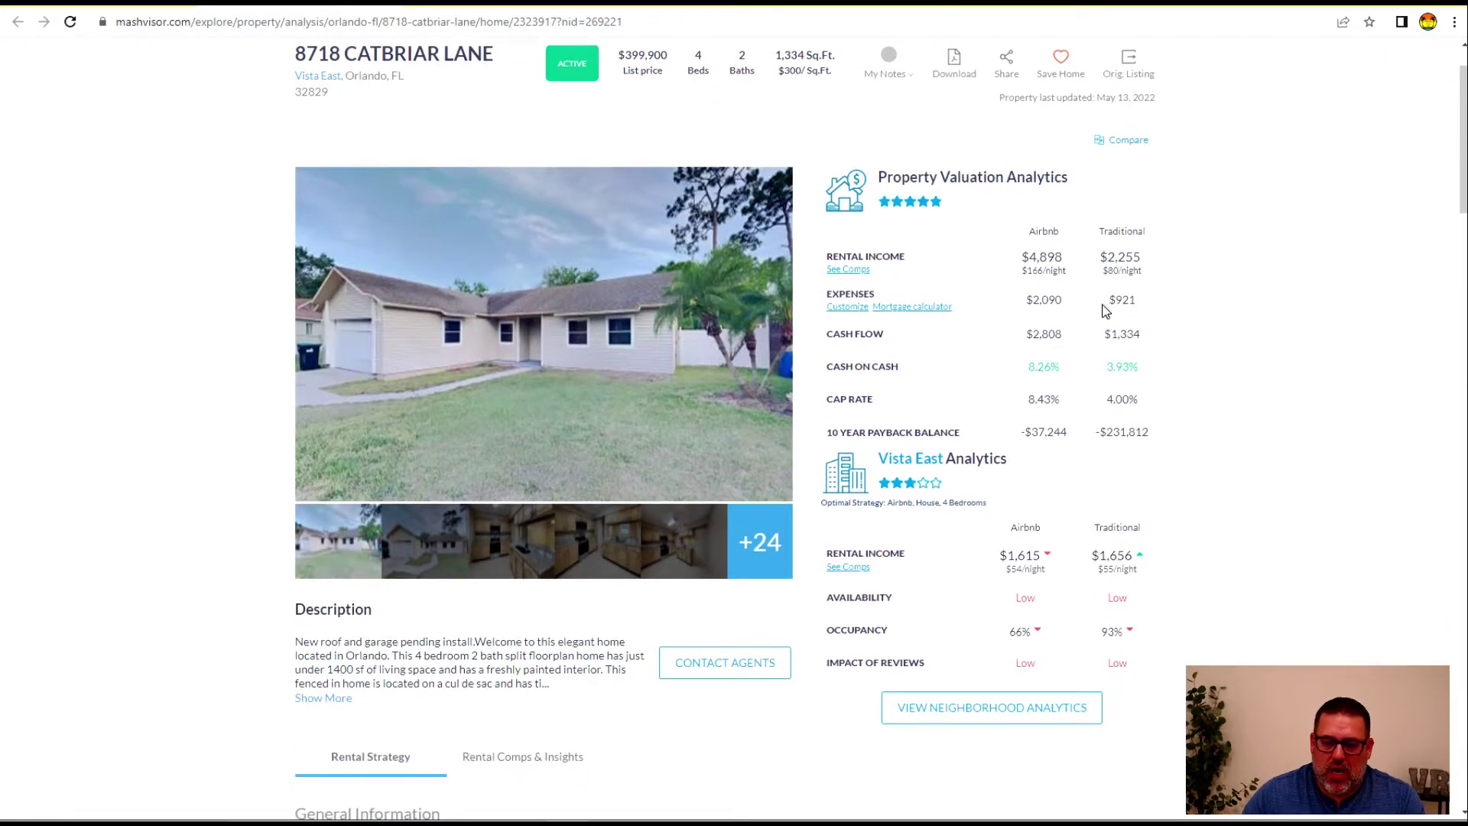
double_click(1042, 257)
left_click(1130, 258)
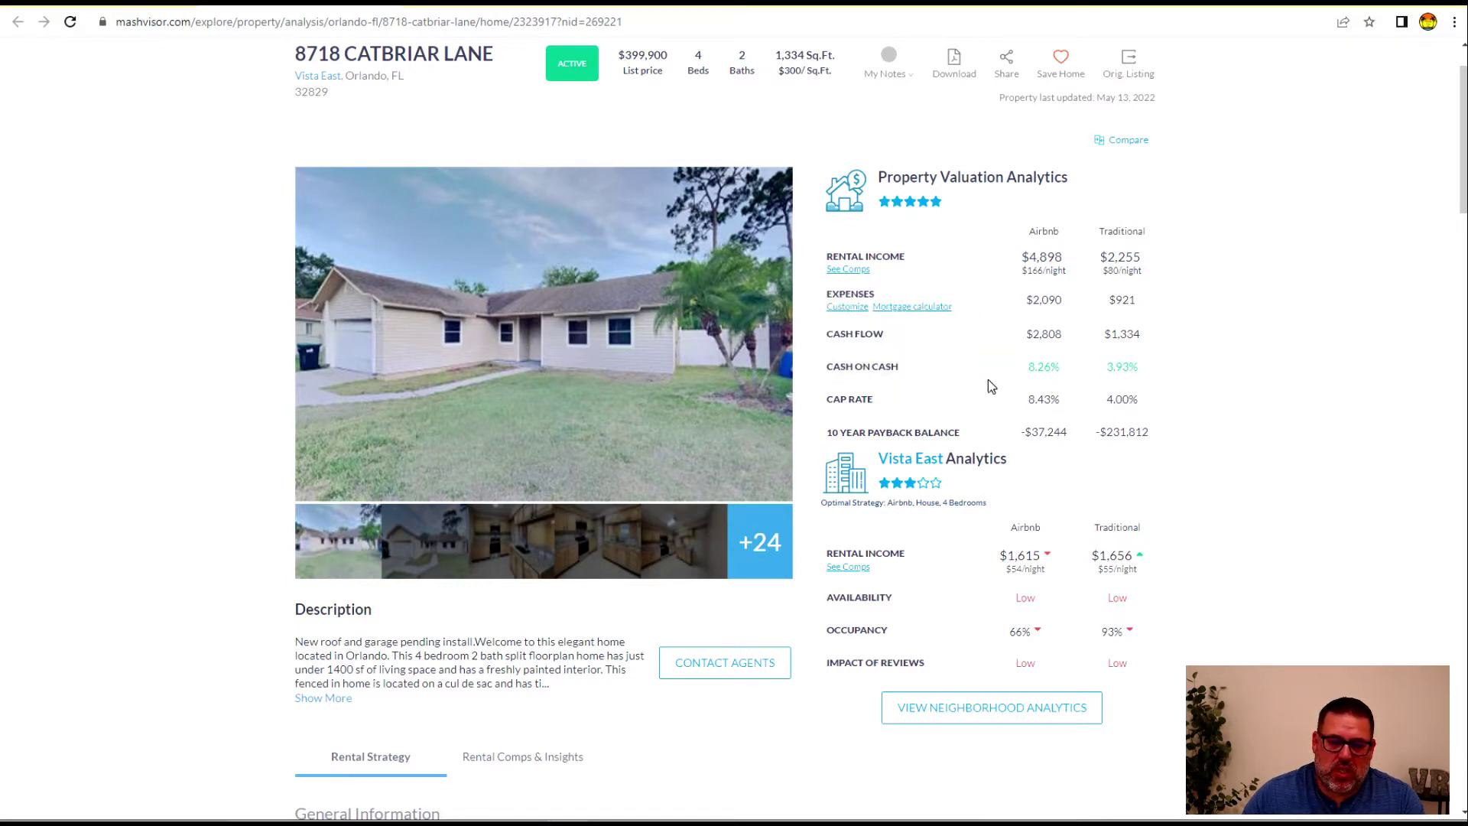
mouse_move(860, 367)
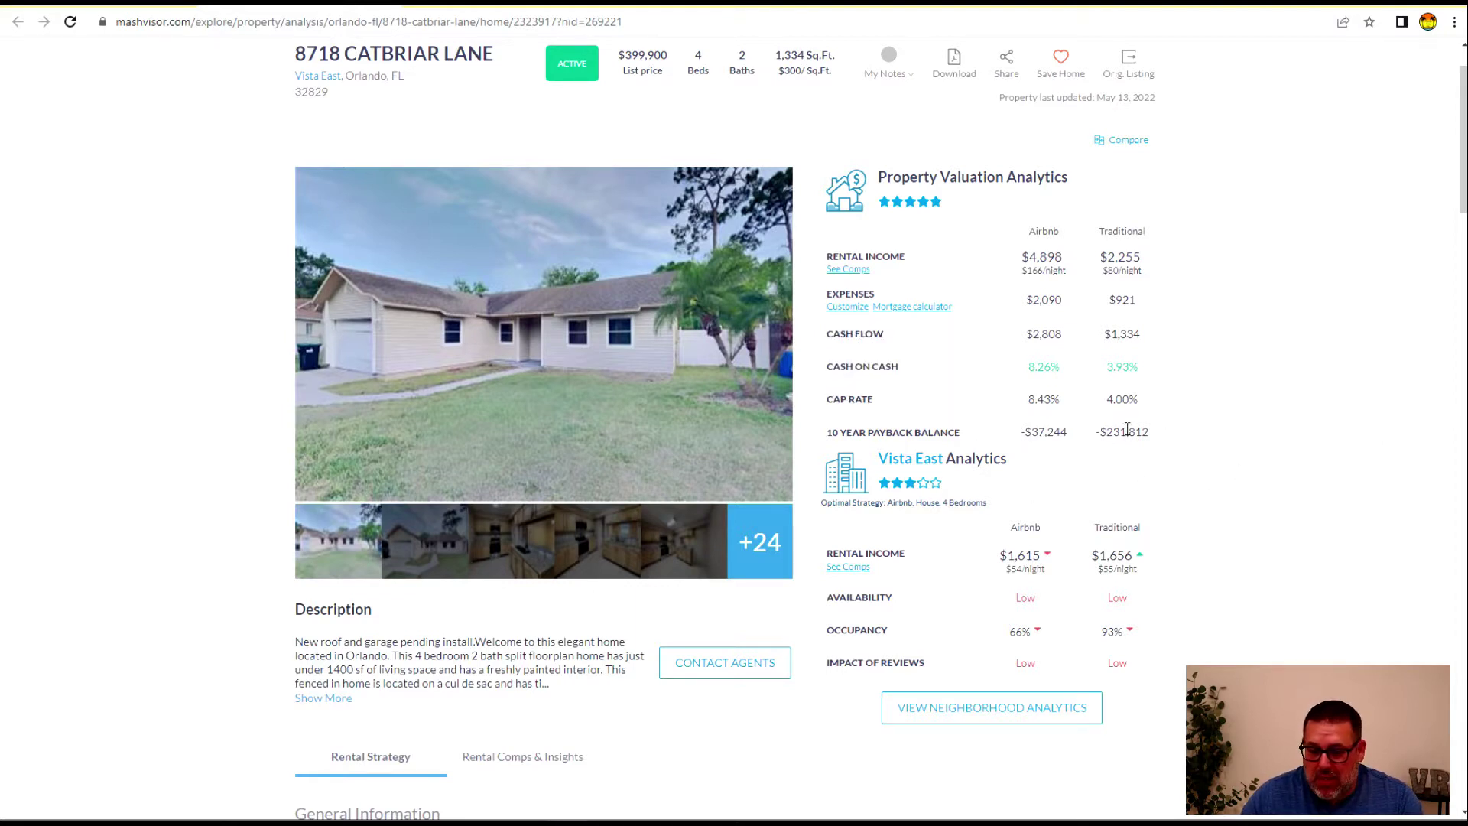
Scroll down through the property analytics to the Rental Strategy table
scroll(847, 611, "down", 5)
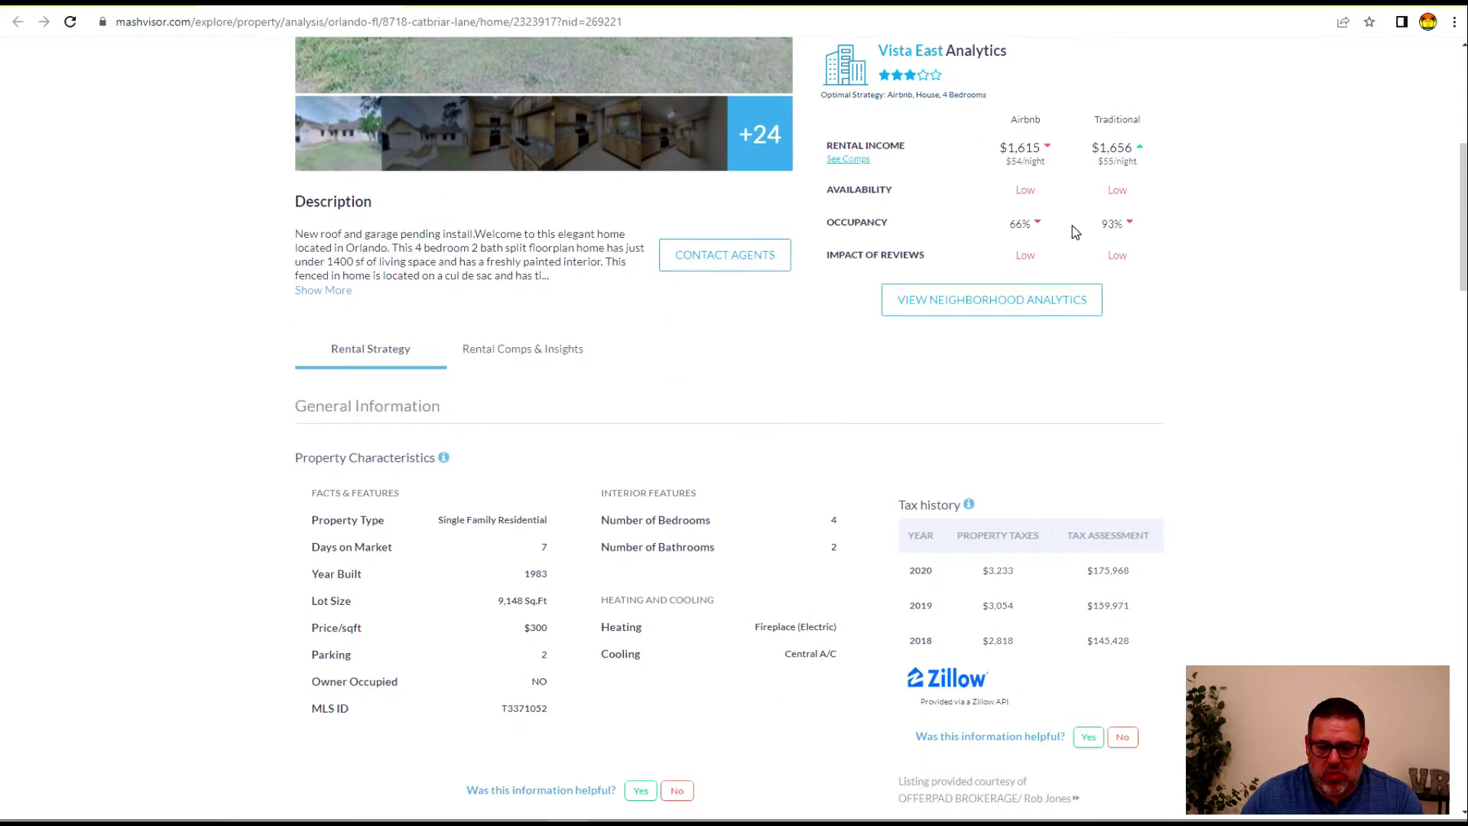
scroll(497, 459, "down", 2)
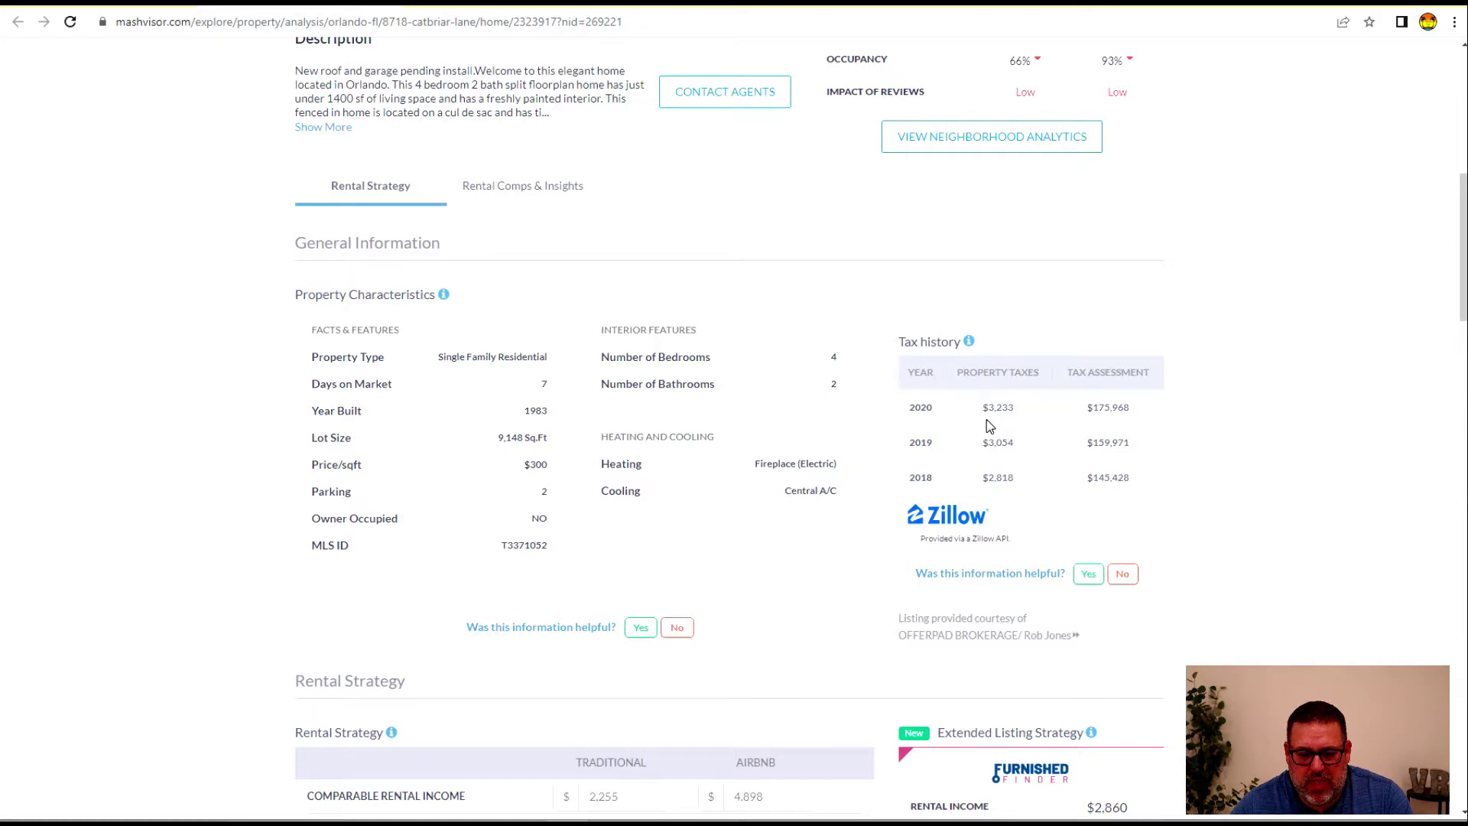
scroll(562, 644, "down", 1)
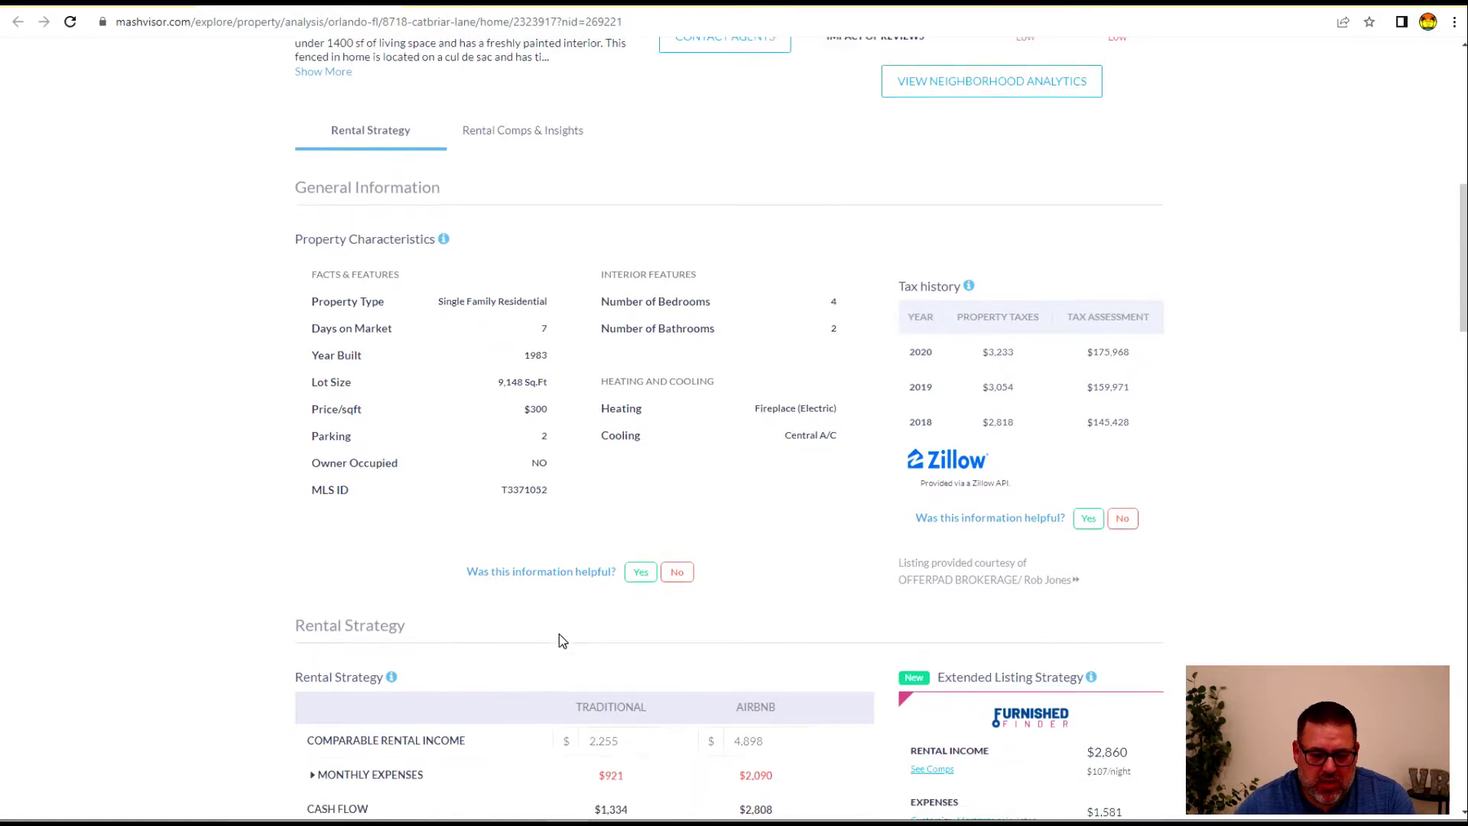
scroll(562, 644, "down", 6)
Replace Comparable Rental Income with 2800 for Traditional and 5,500 for Airbnb
scroll(370, 482, "up", 1)
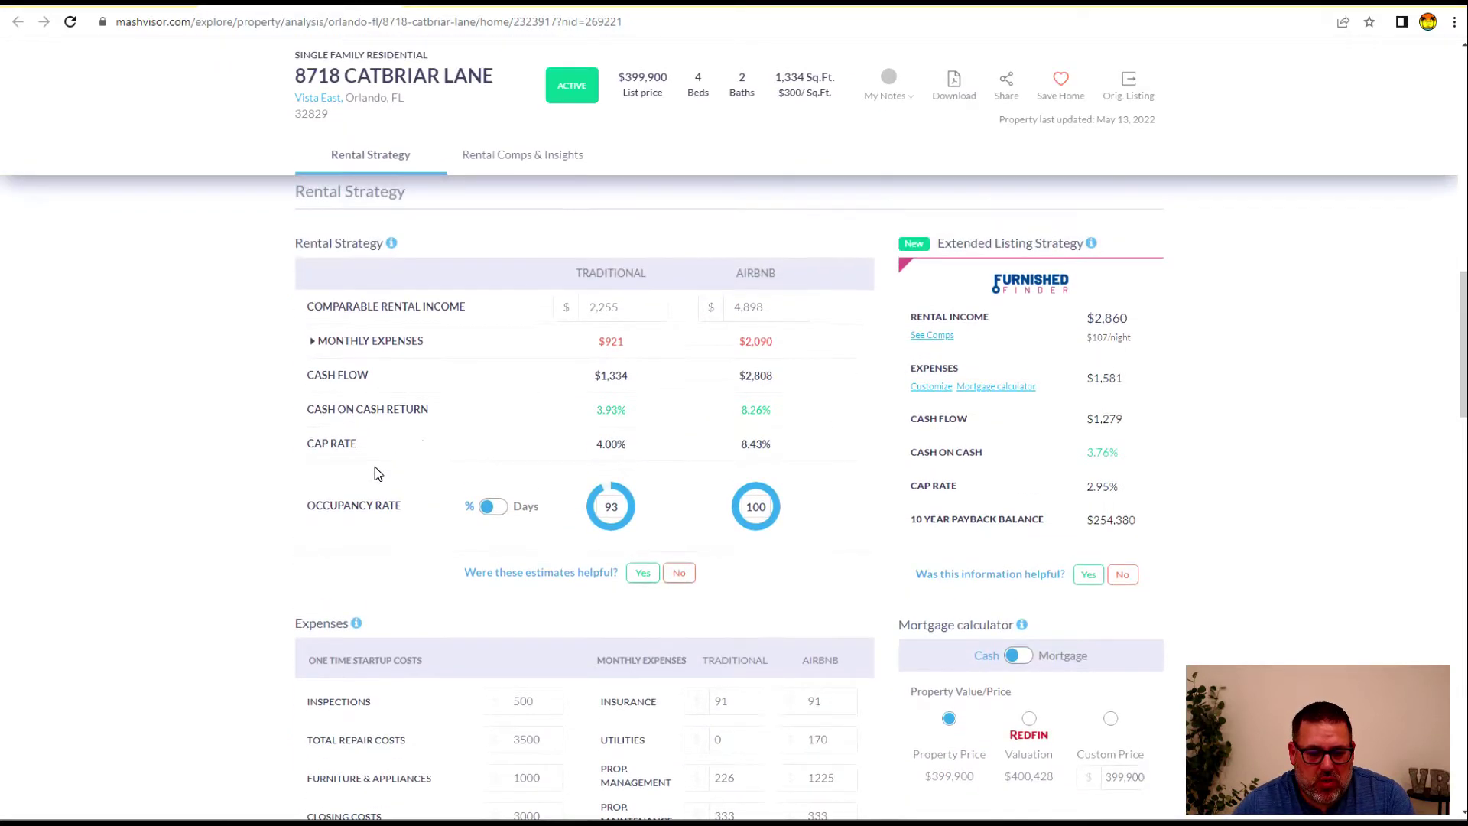
left_click_drag(625, 306, 588, 312)
double_click(588, 312)
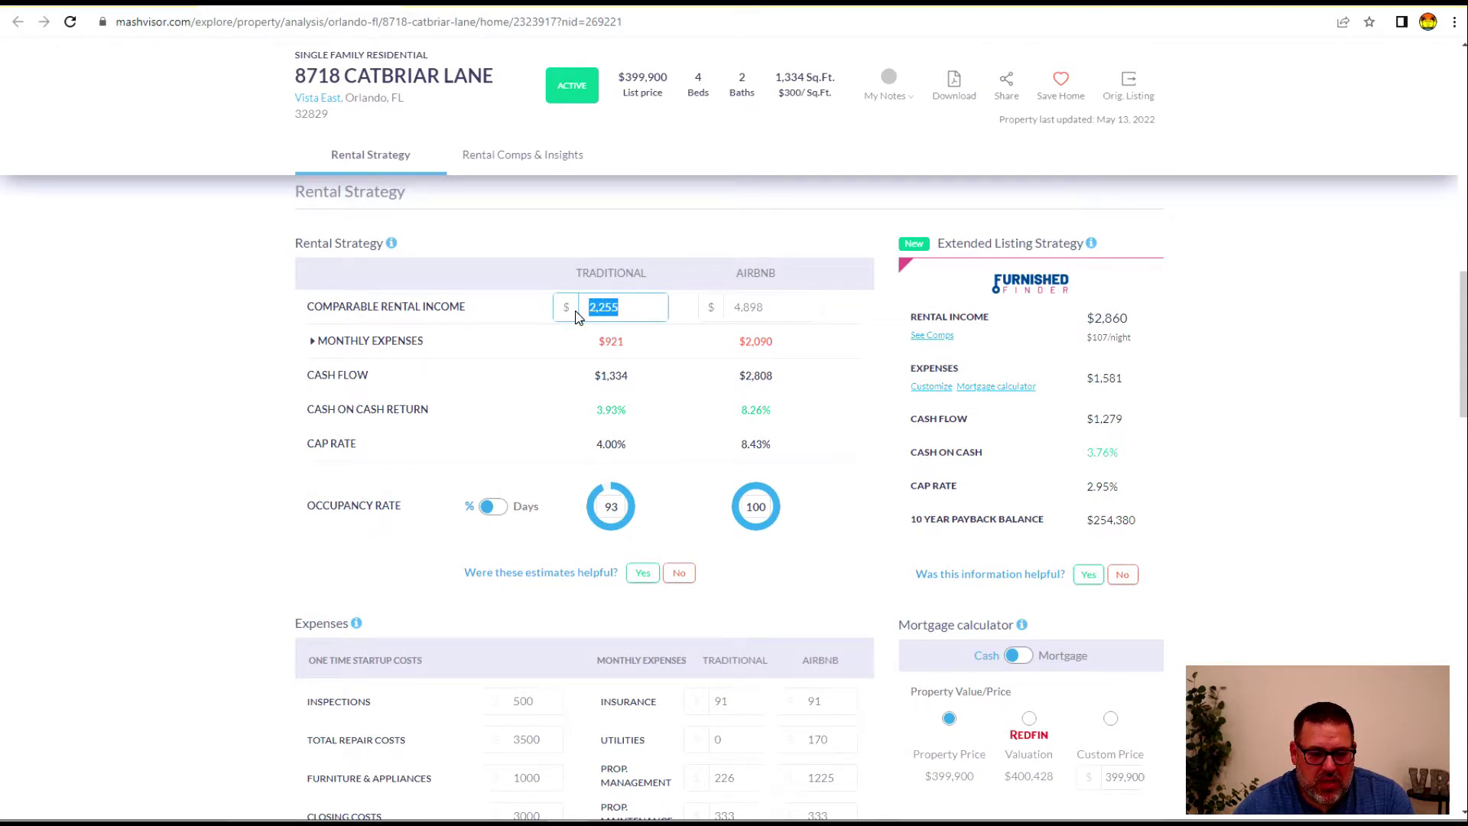
type("2800")
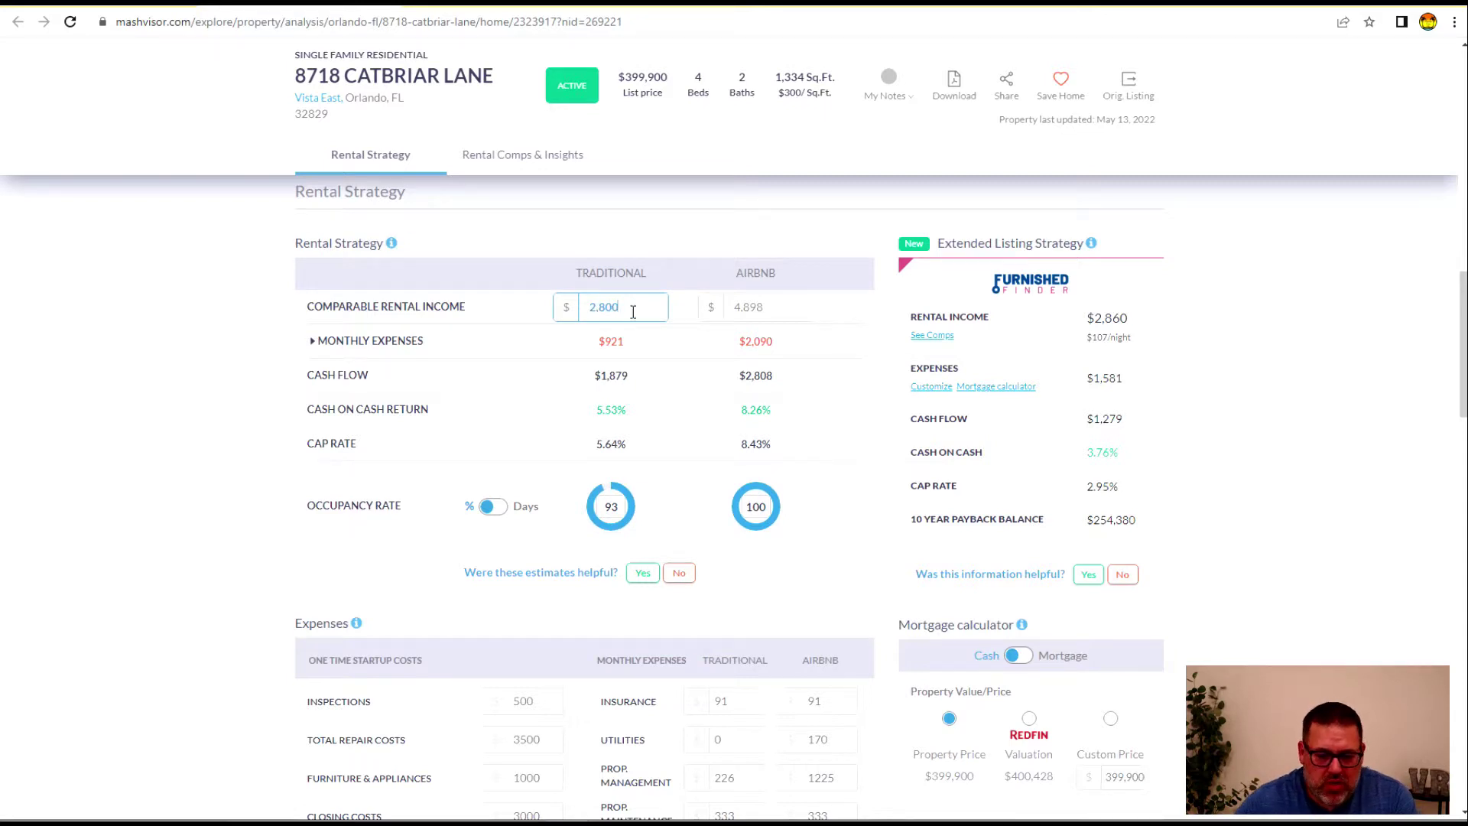
left_click_drag(774, 304, 711, 307)
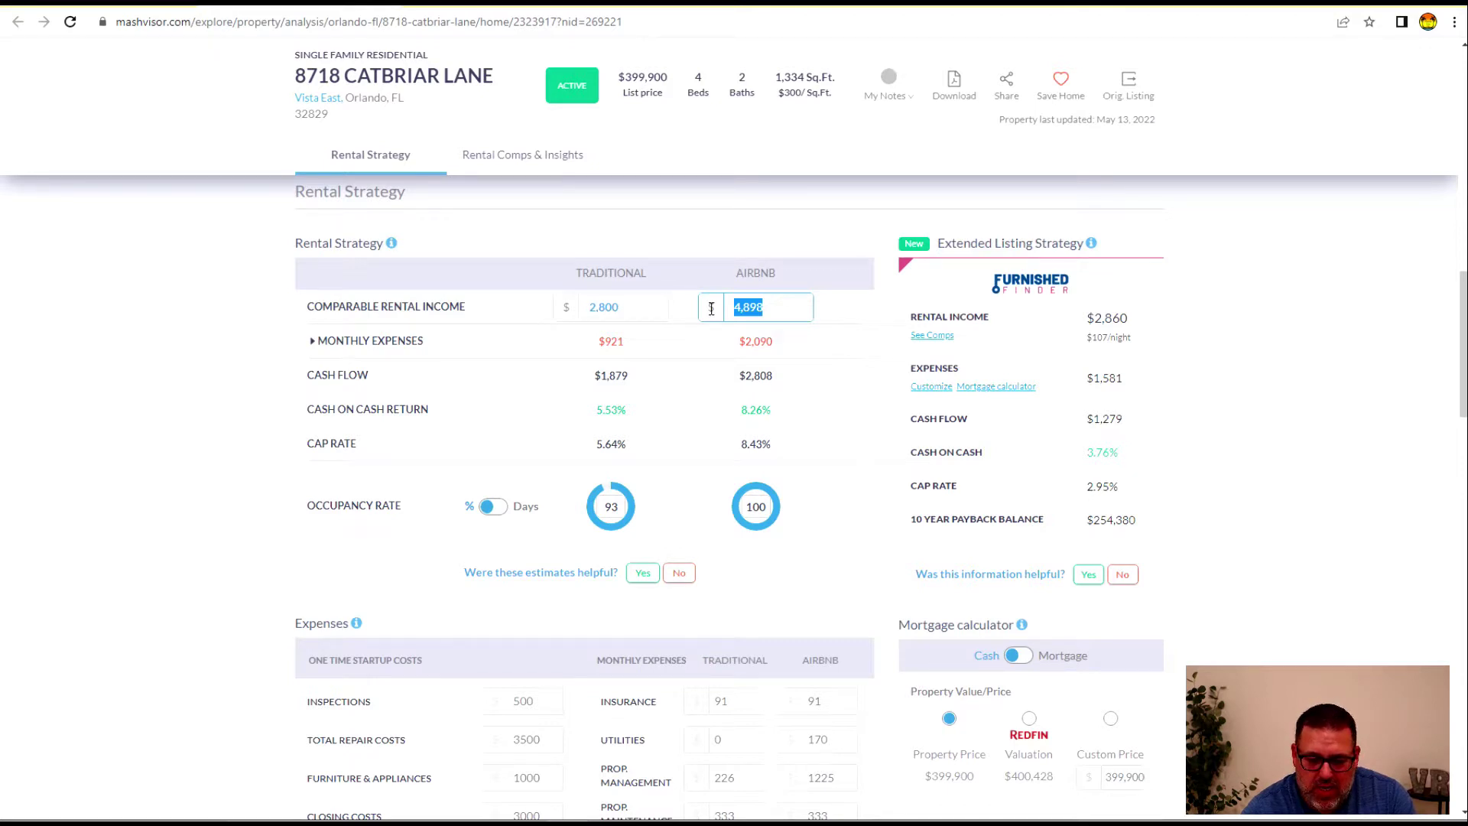
type("5,500")
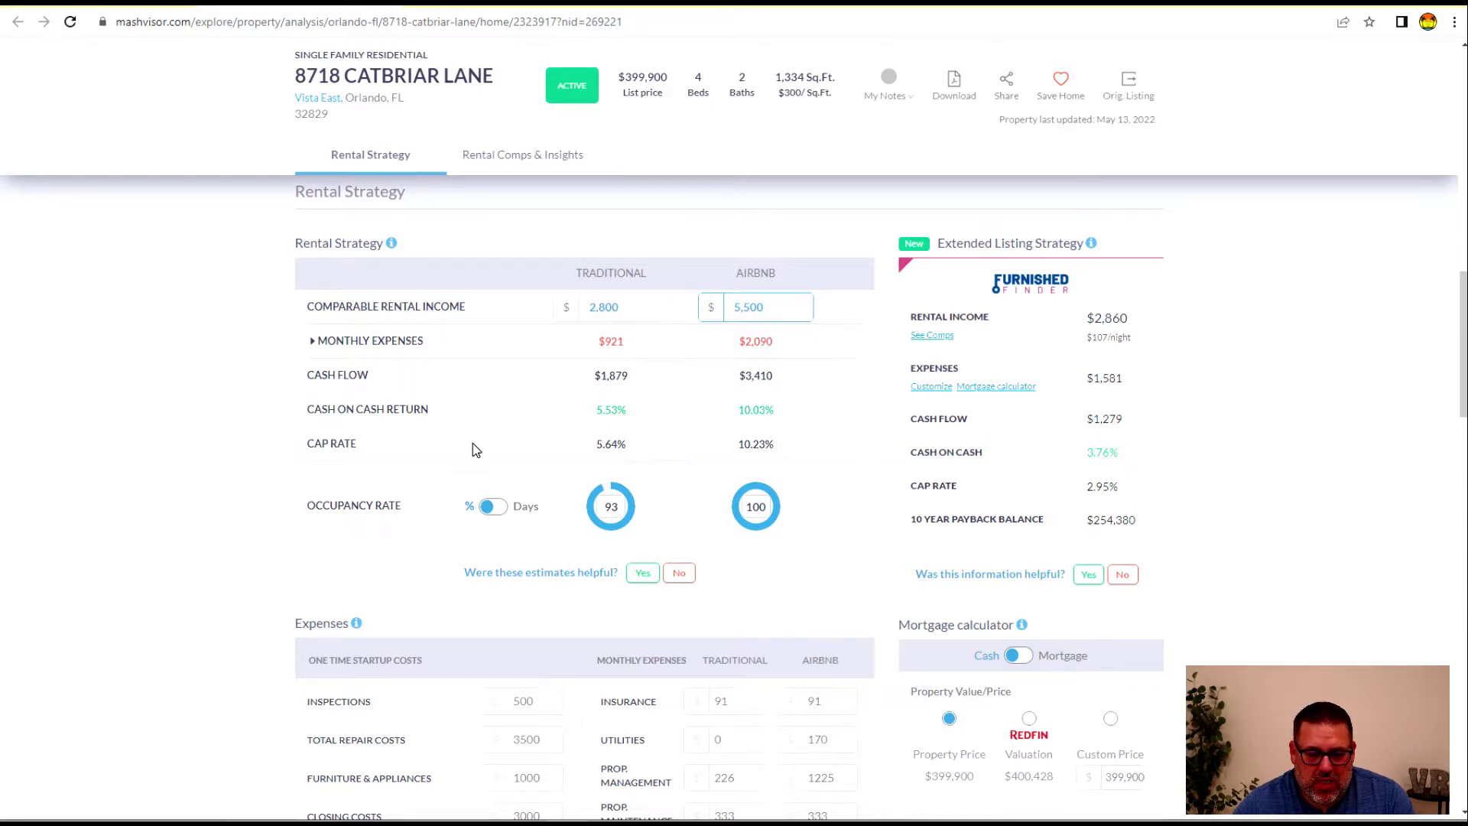
scroll(473, 443, "down", 4)
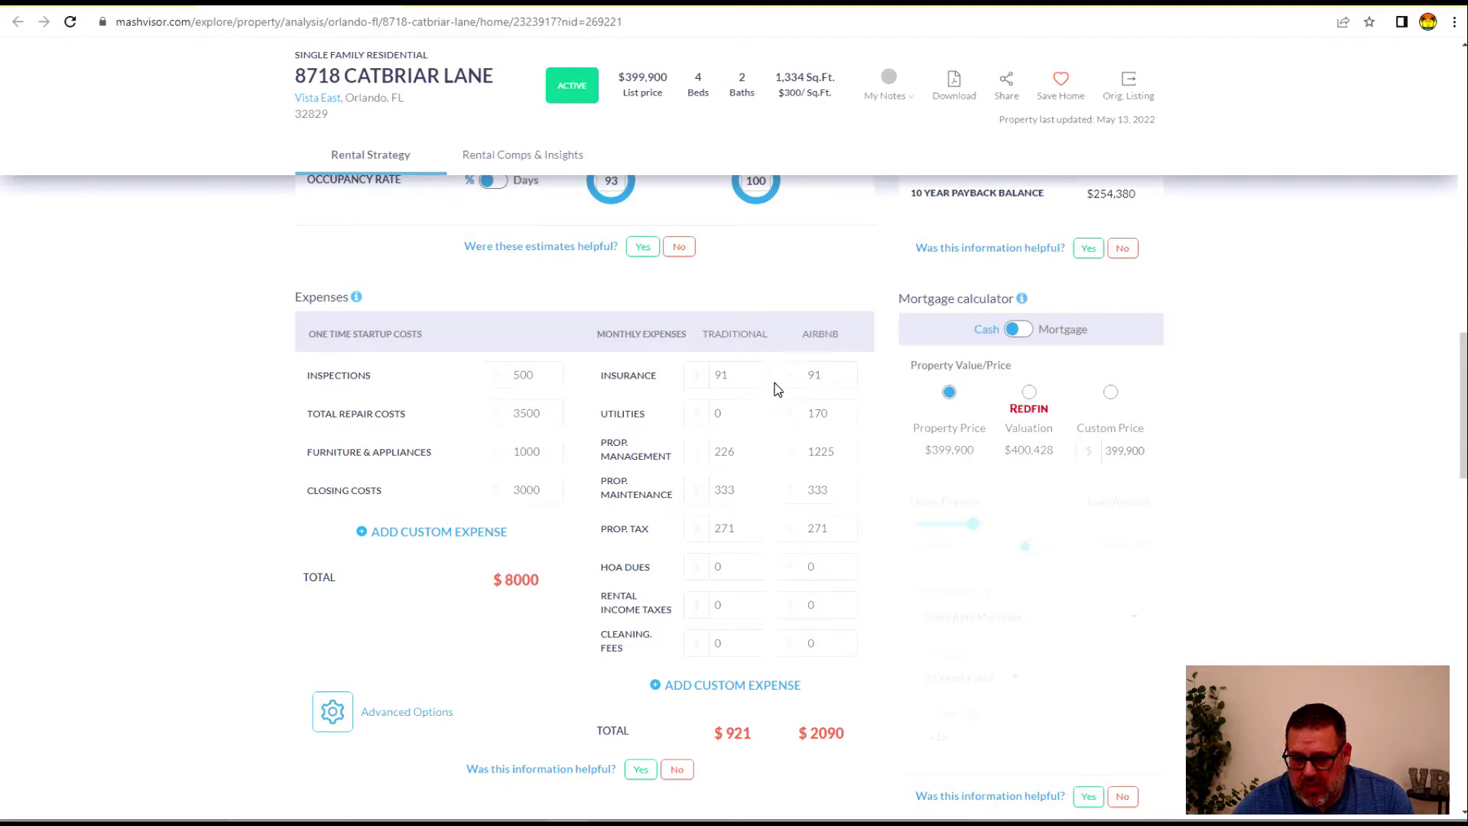
Check the insurance, inspections and rental income tax fields, then commit the Airbnb income edit
left_click(716, 374)
left_click(820, 377)
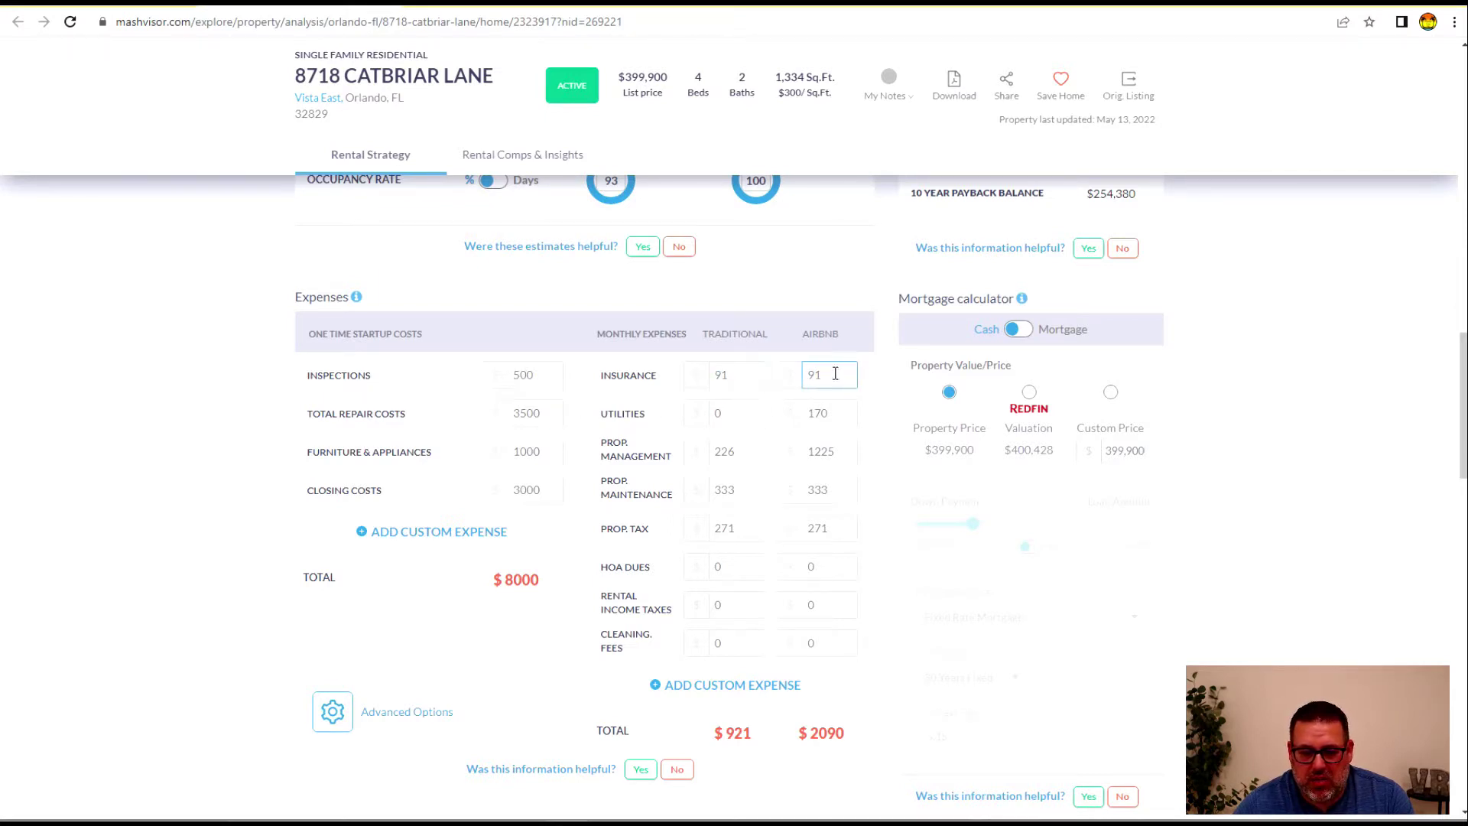
left_click(528, 385)
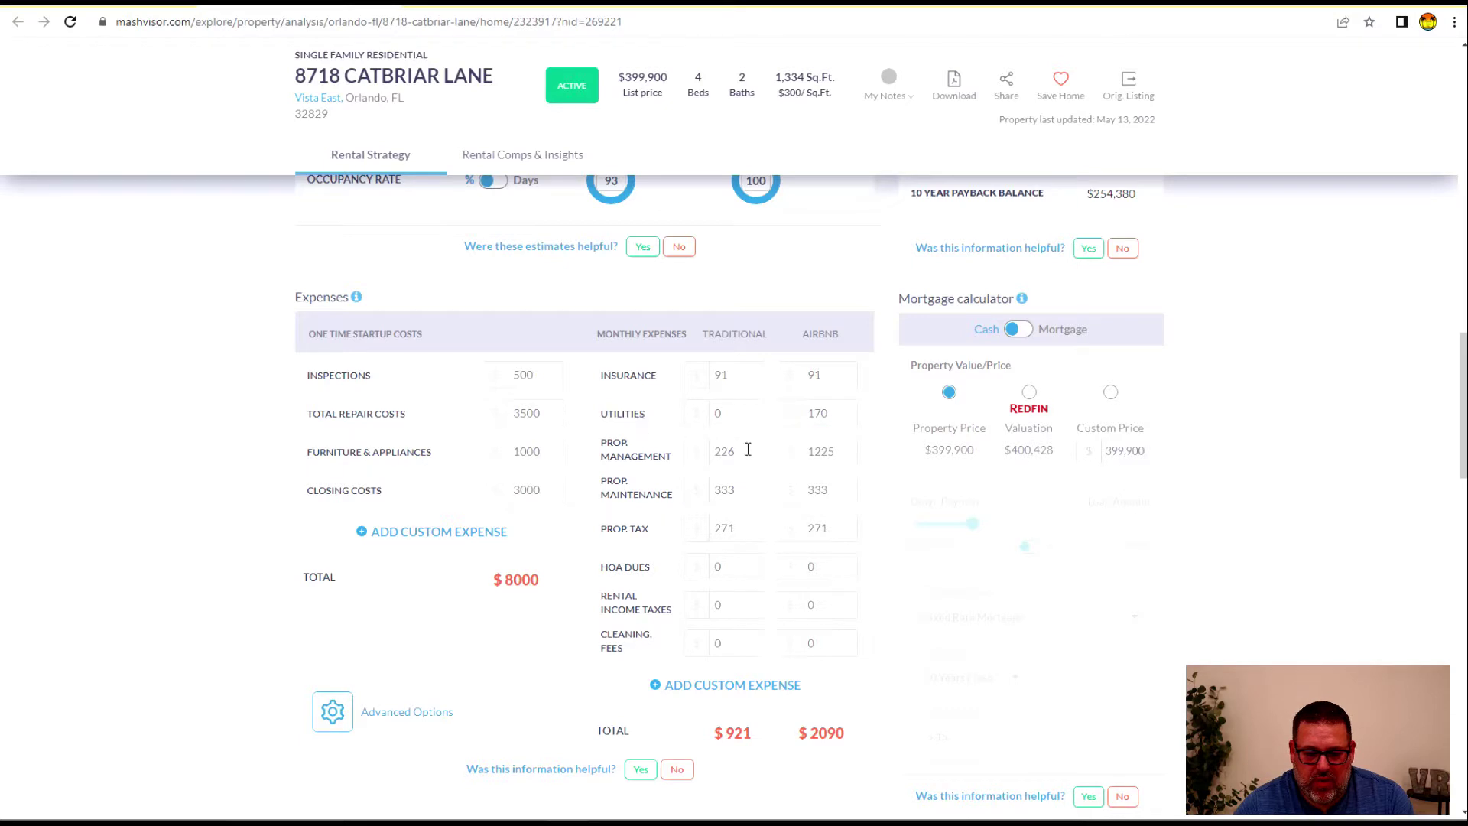
left_click(761, 604)
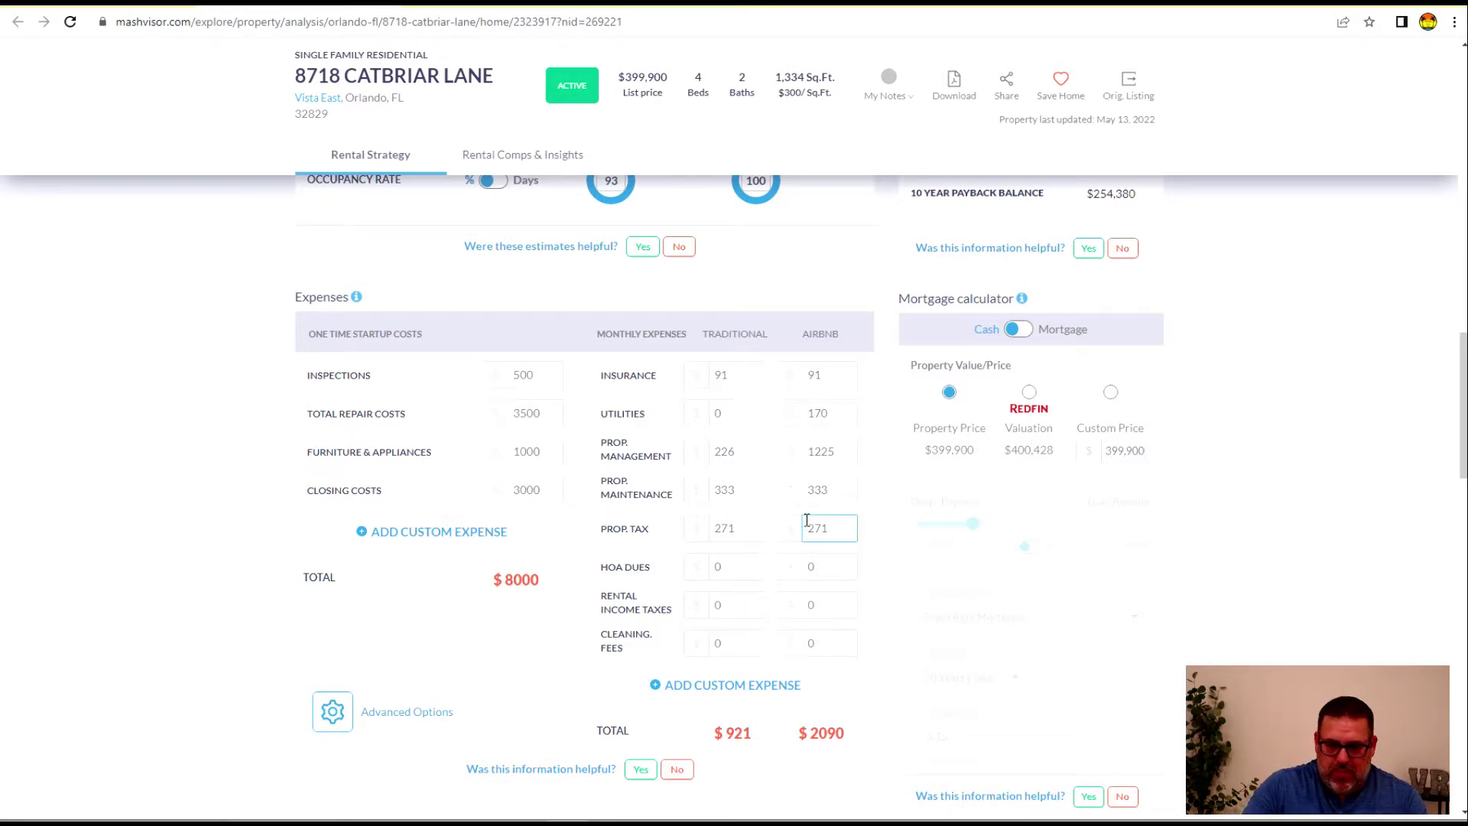
scroll(806, 519, "down", 2)
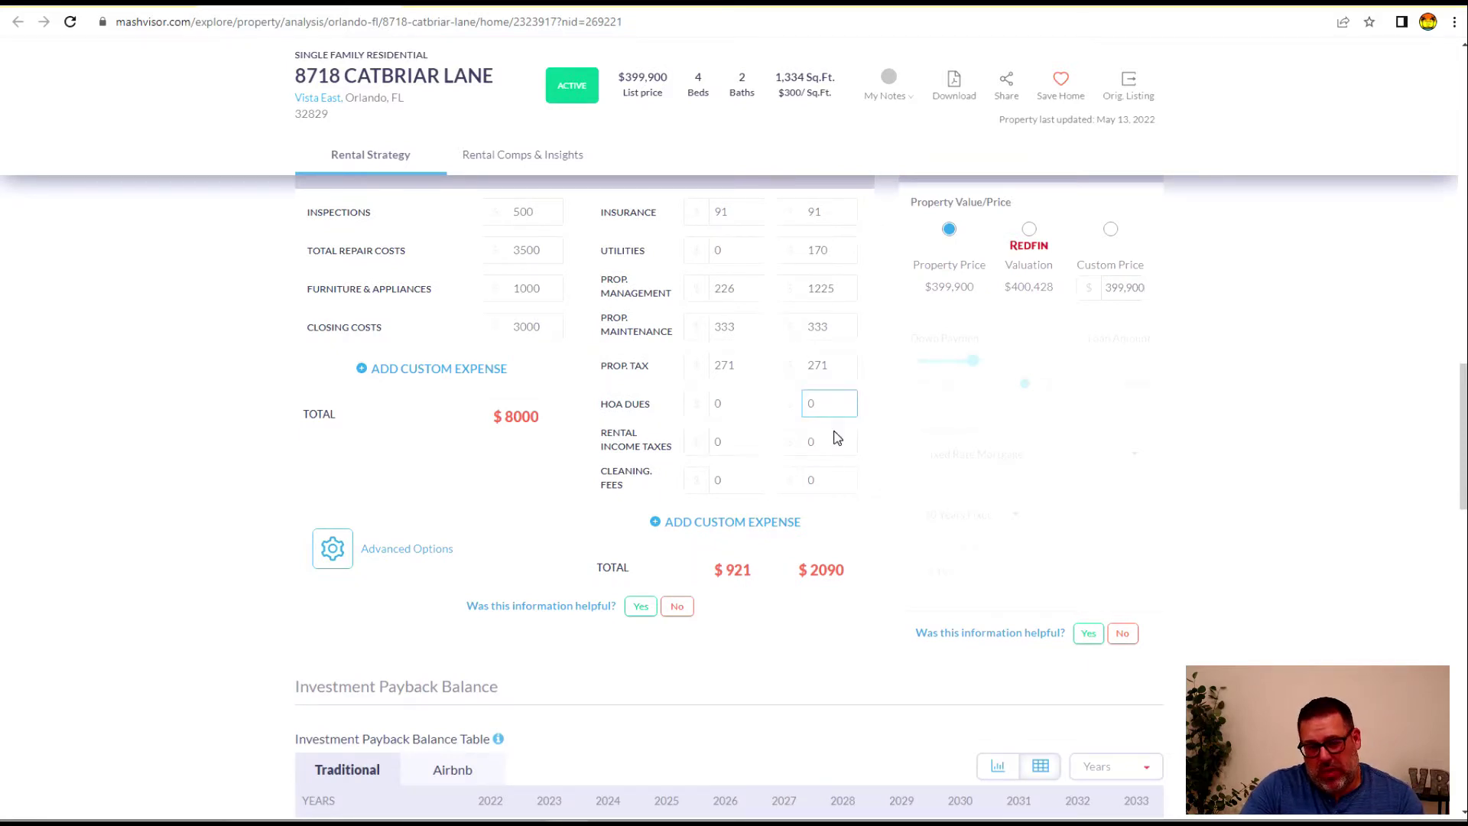
scroll(732, 525, "up", 7)
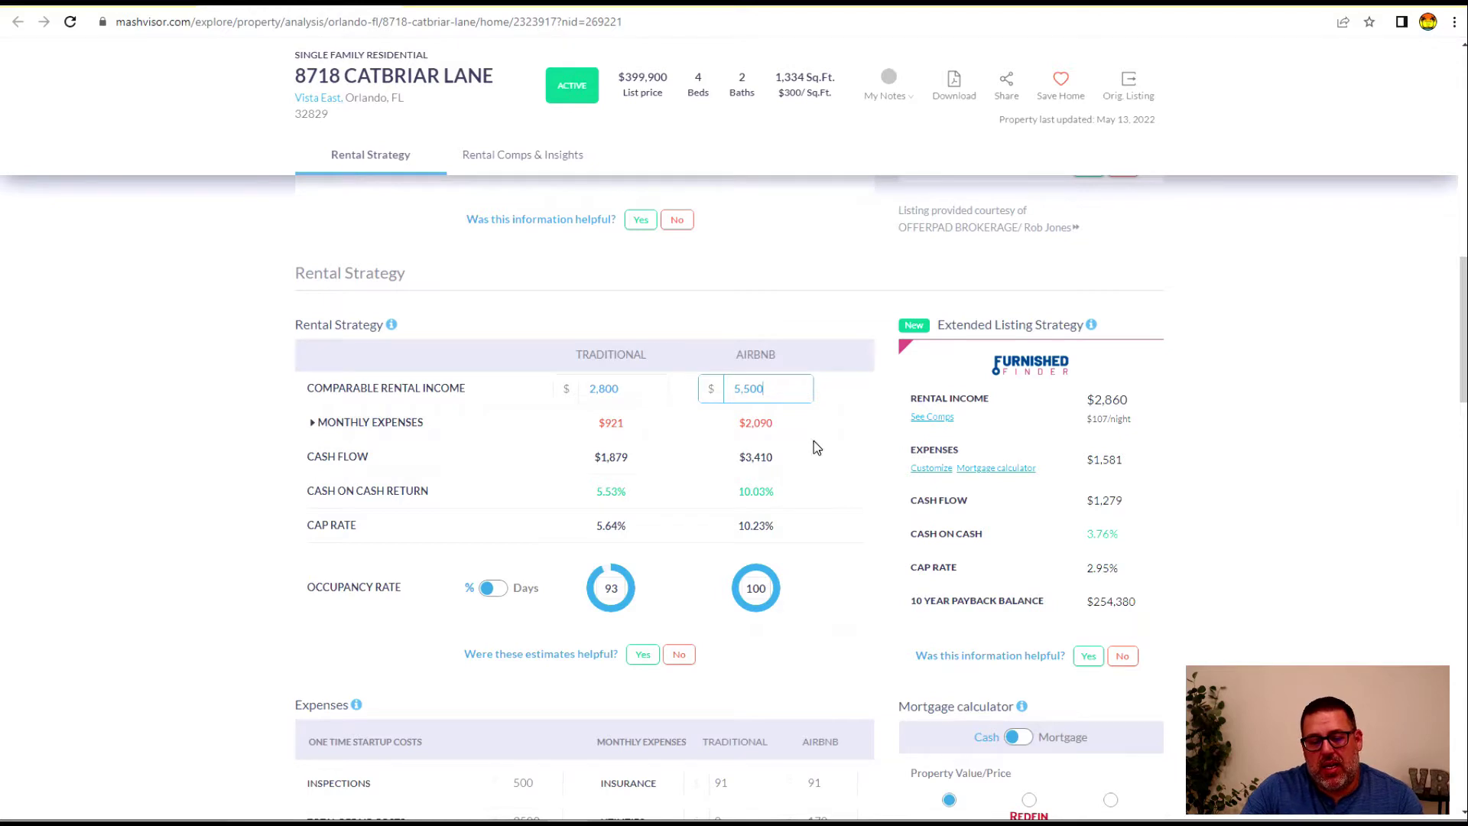
scroll(764, 467, "down", 5)
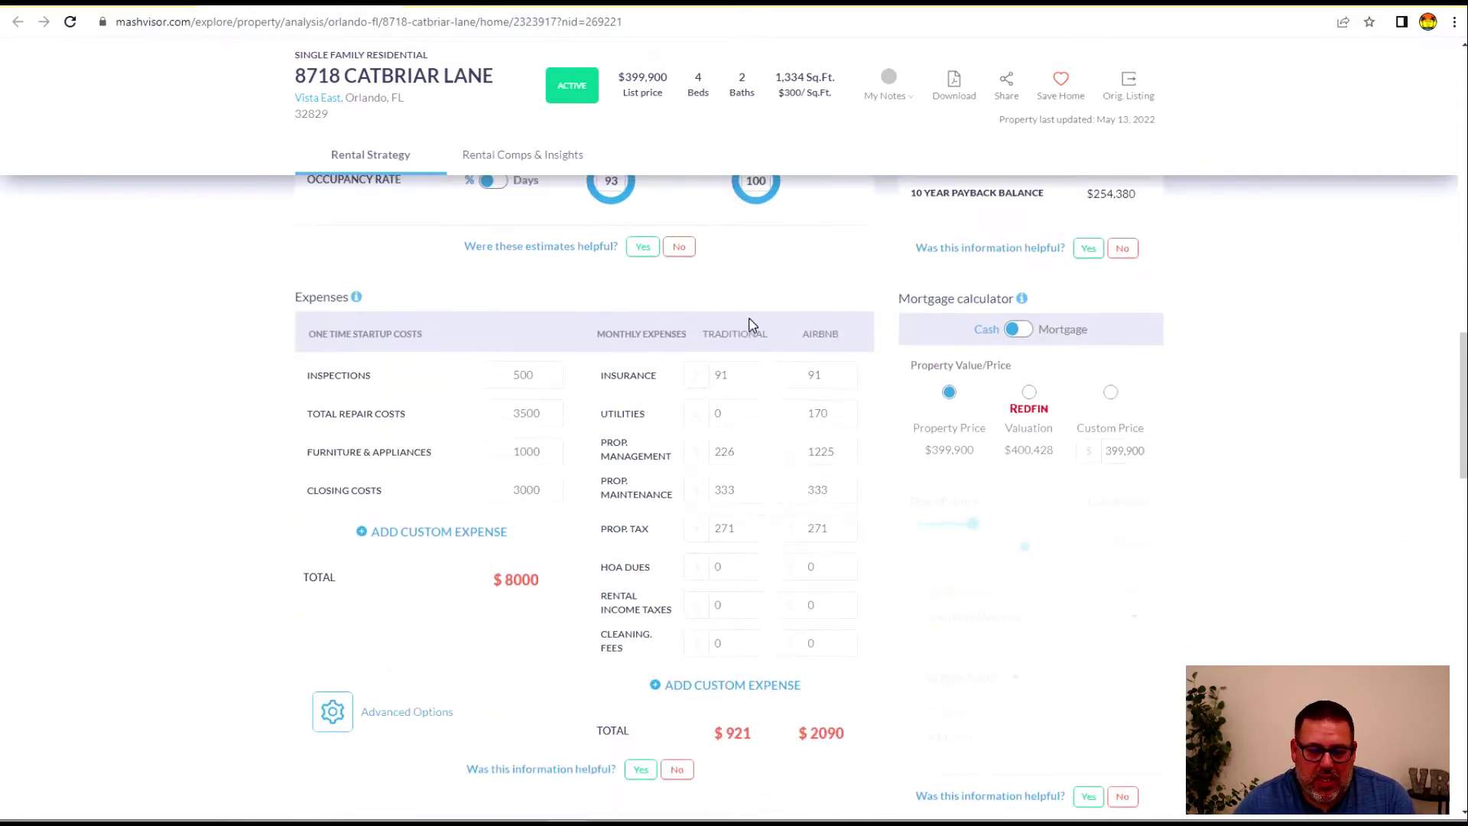
scroll(734, 321, "up", 3)
left_click(791, 493)
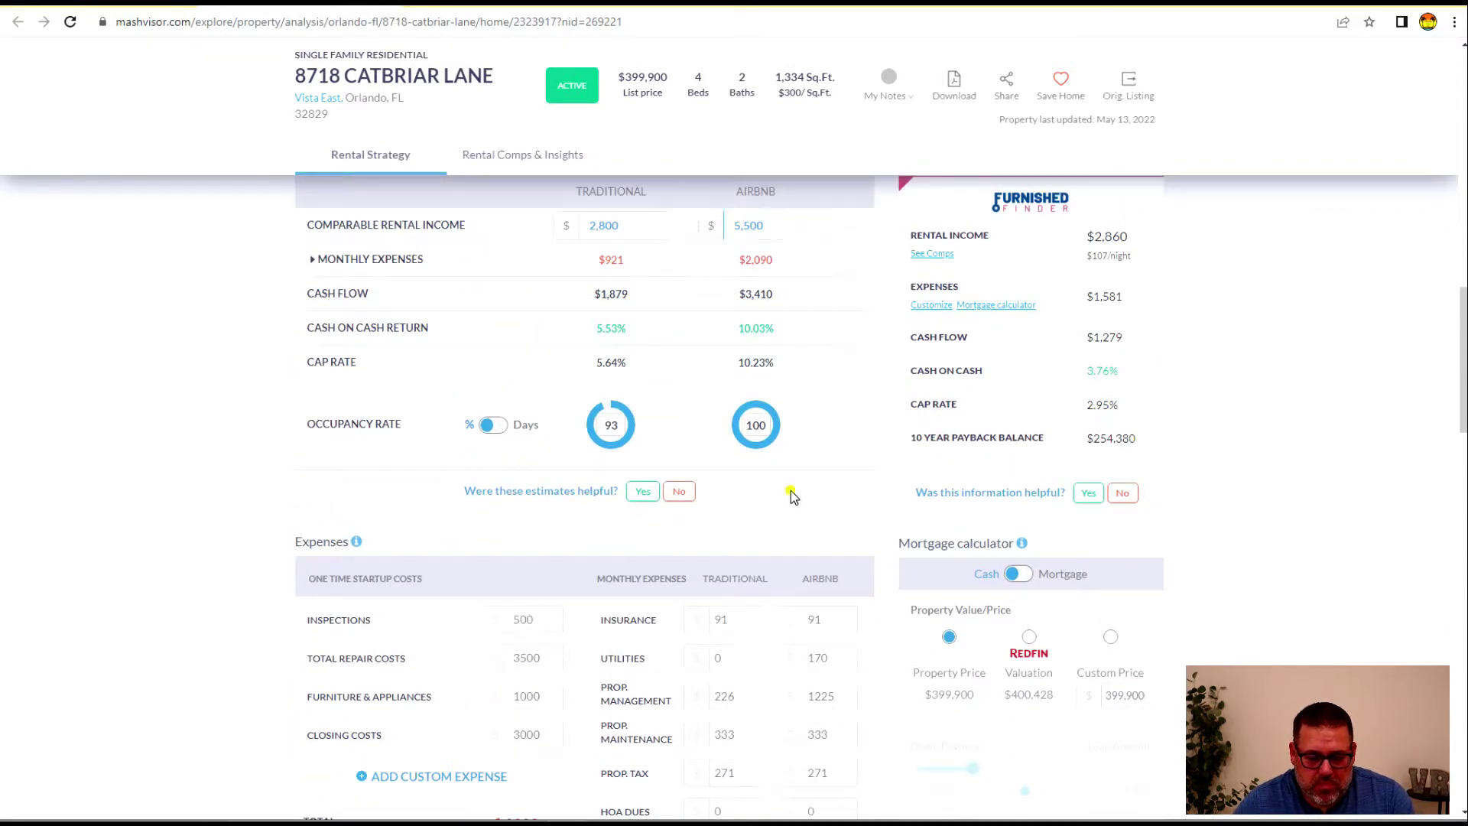
Add a custom monthly expense line, remove the extra row, and view the Investment Payback Balance
mouse_move(906, 469)
scroll(906, 469, "down", 5)
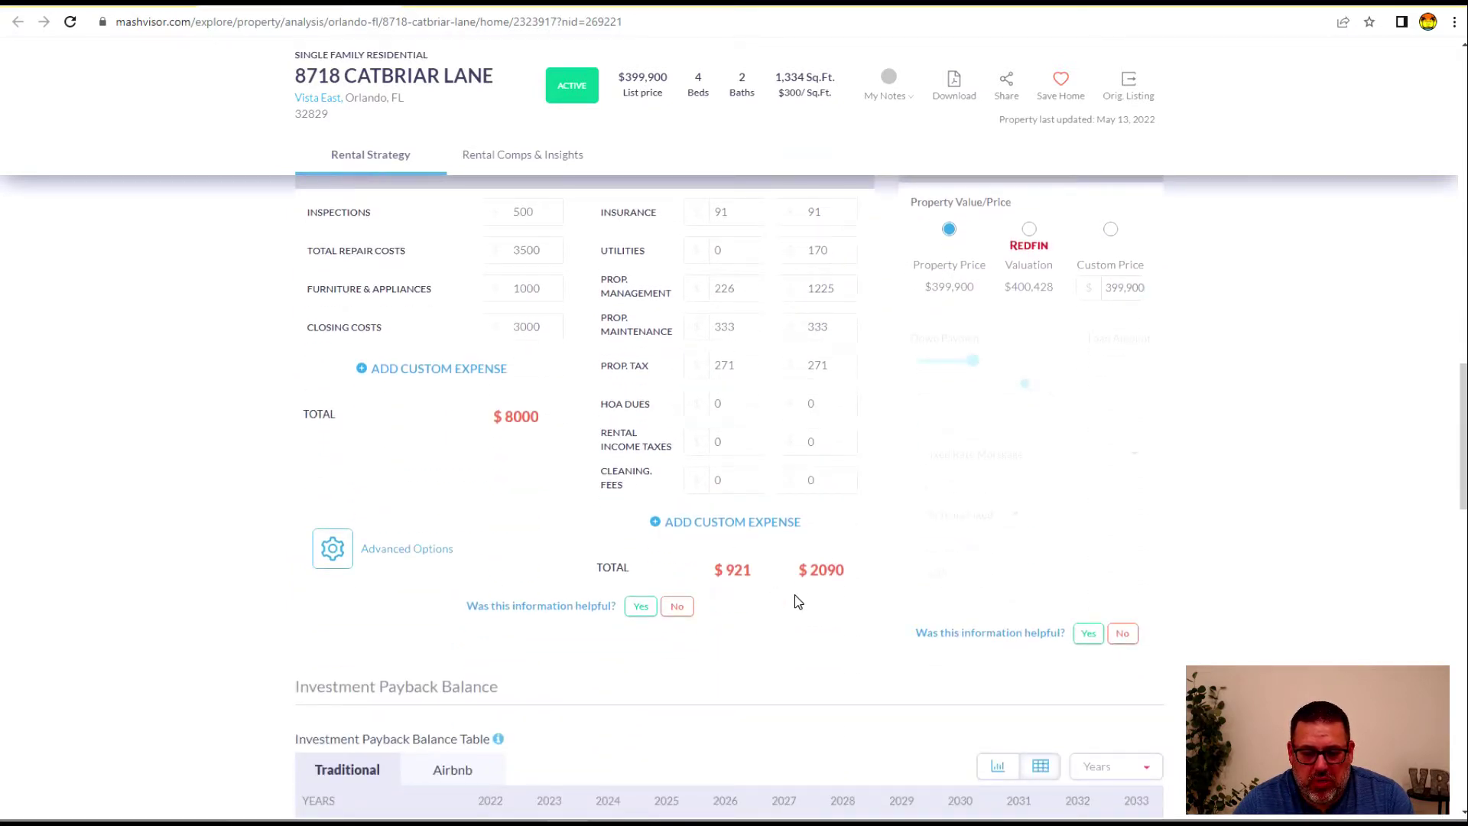
left_click(721, 527)
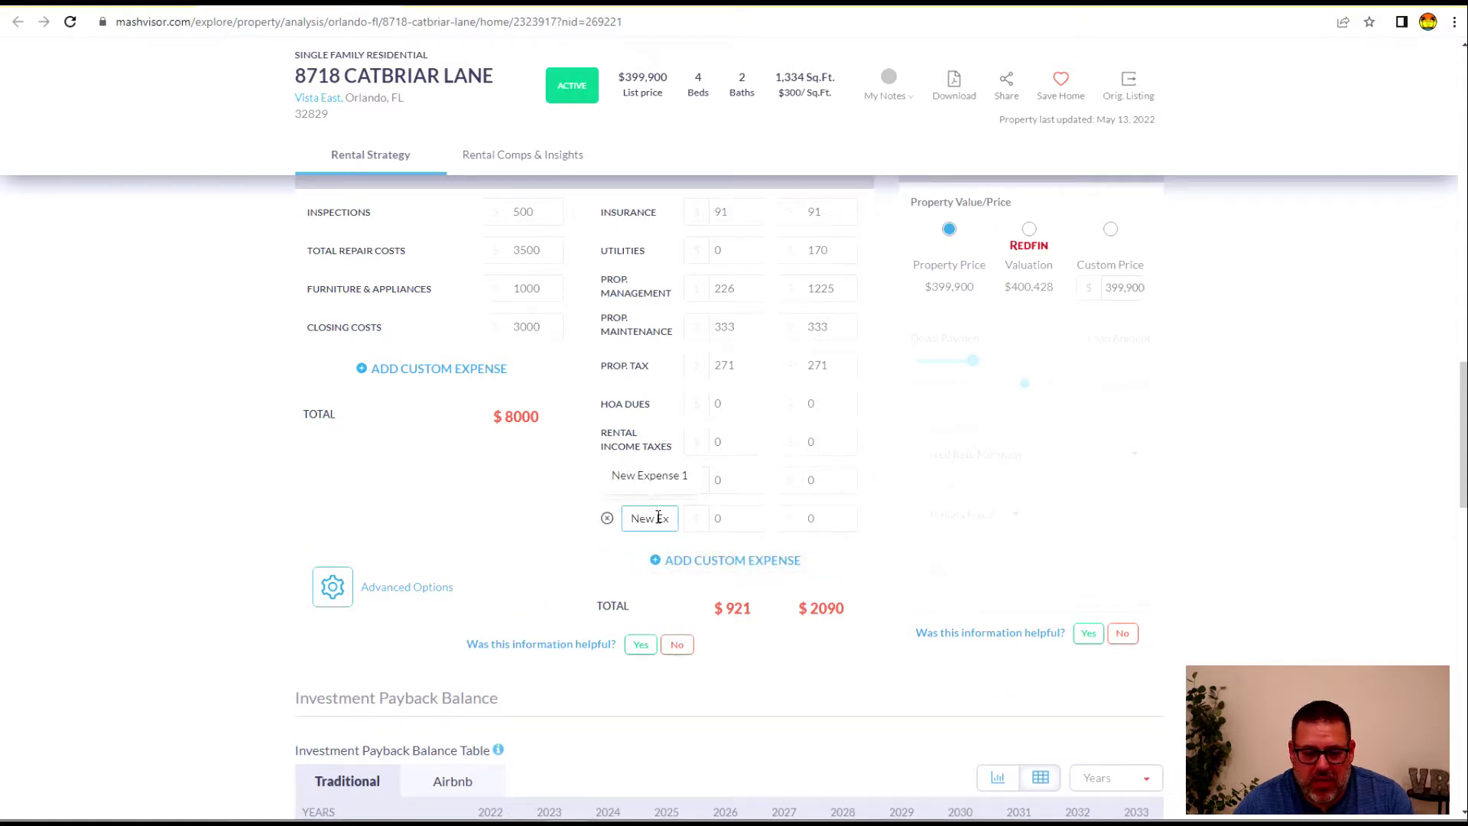
scroll(650, 458, "down", 2)
left_click(606, 356)
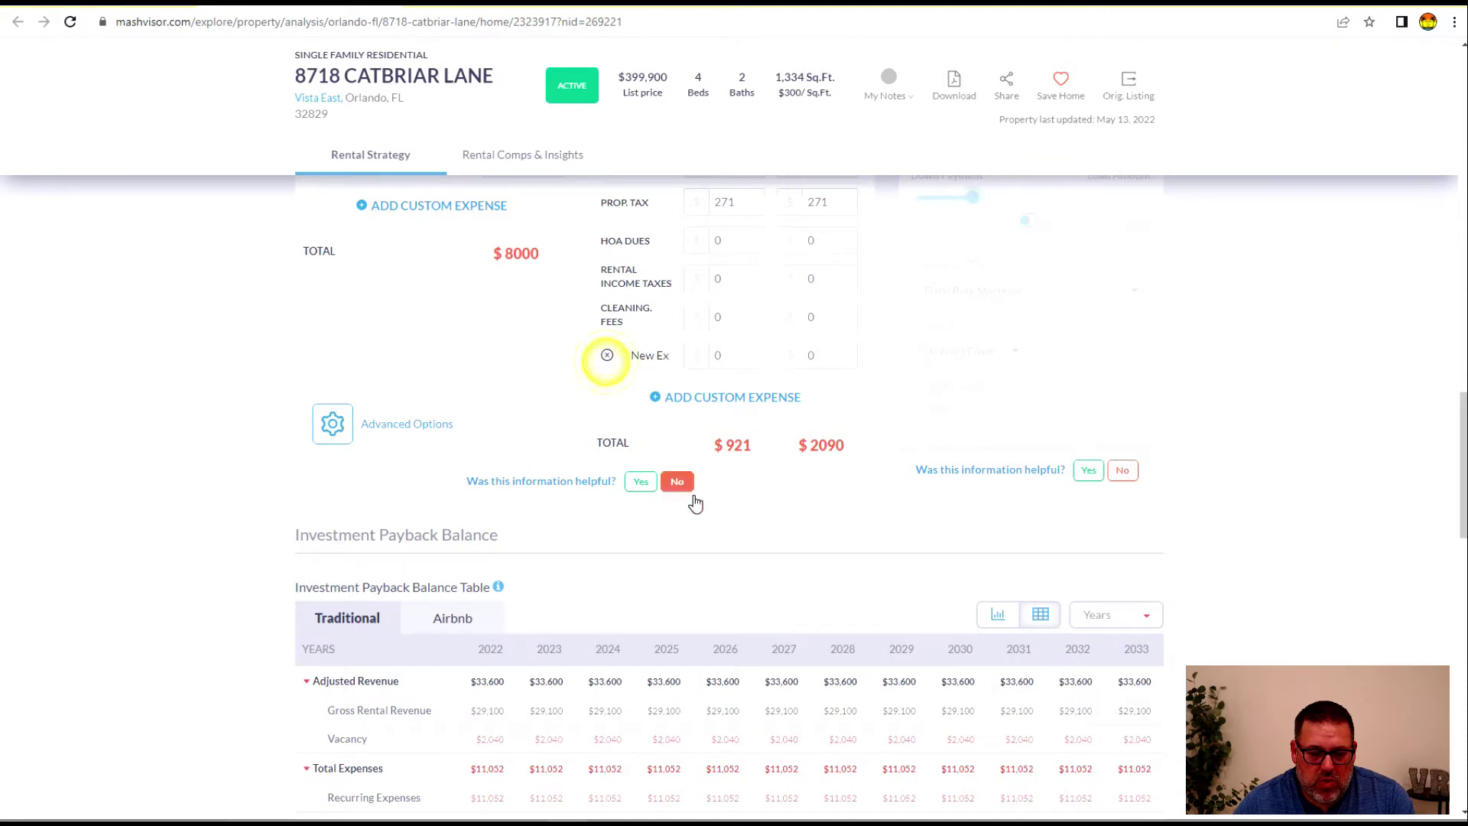
scroll(435, 485, "down", 4)
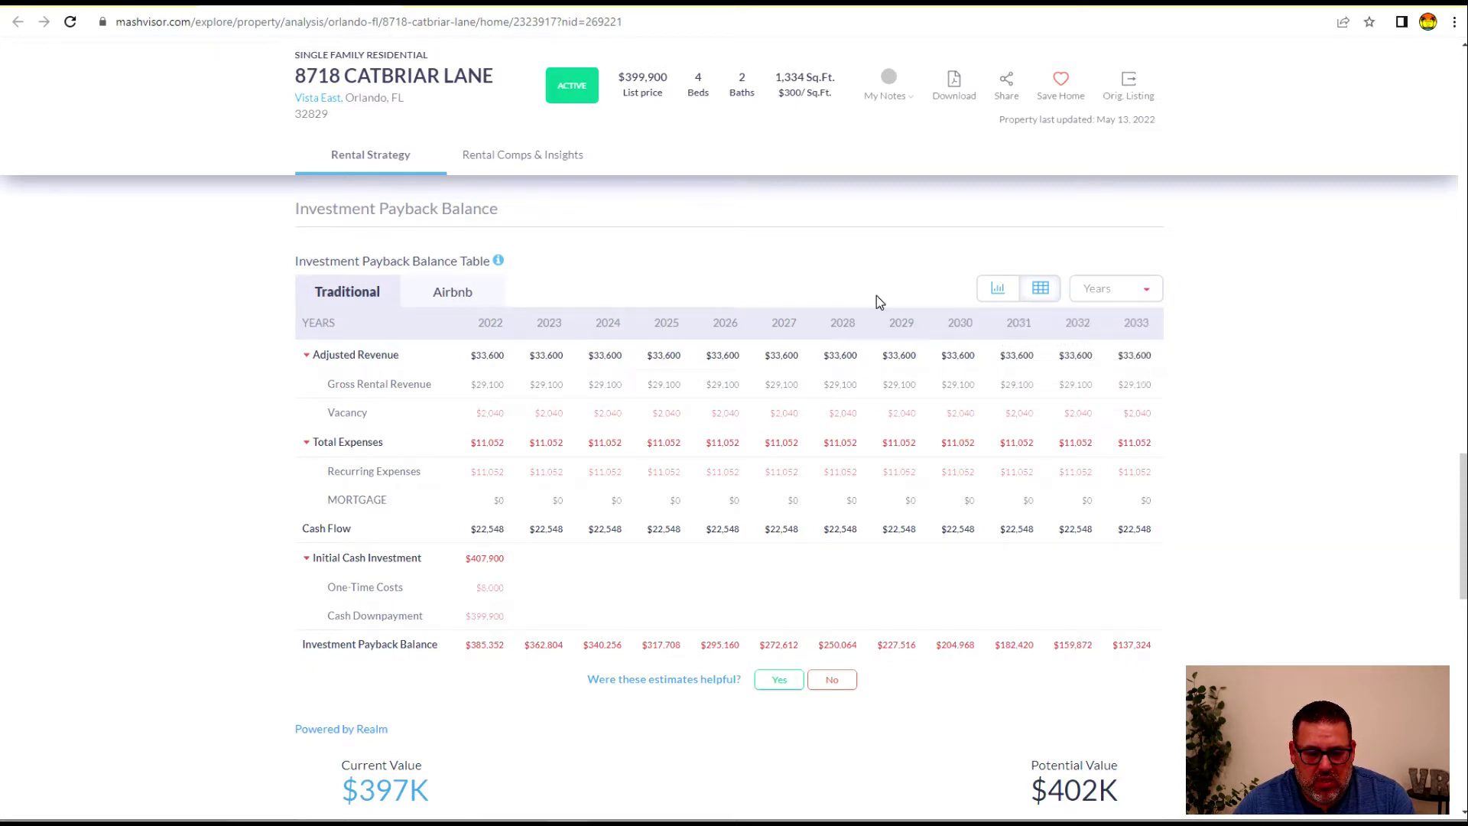
mouse_move(1124, 292)
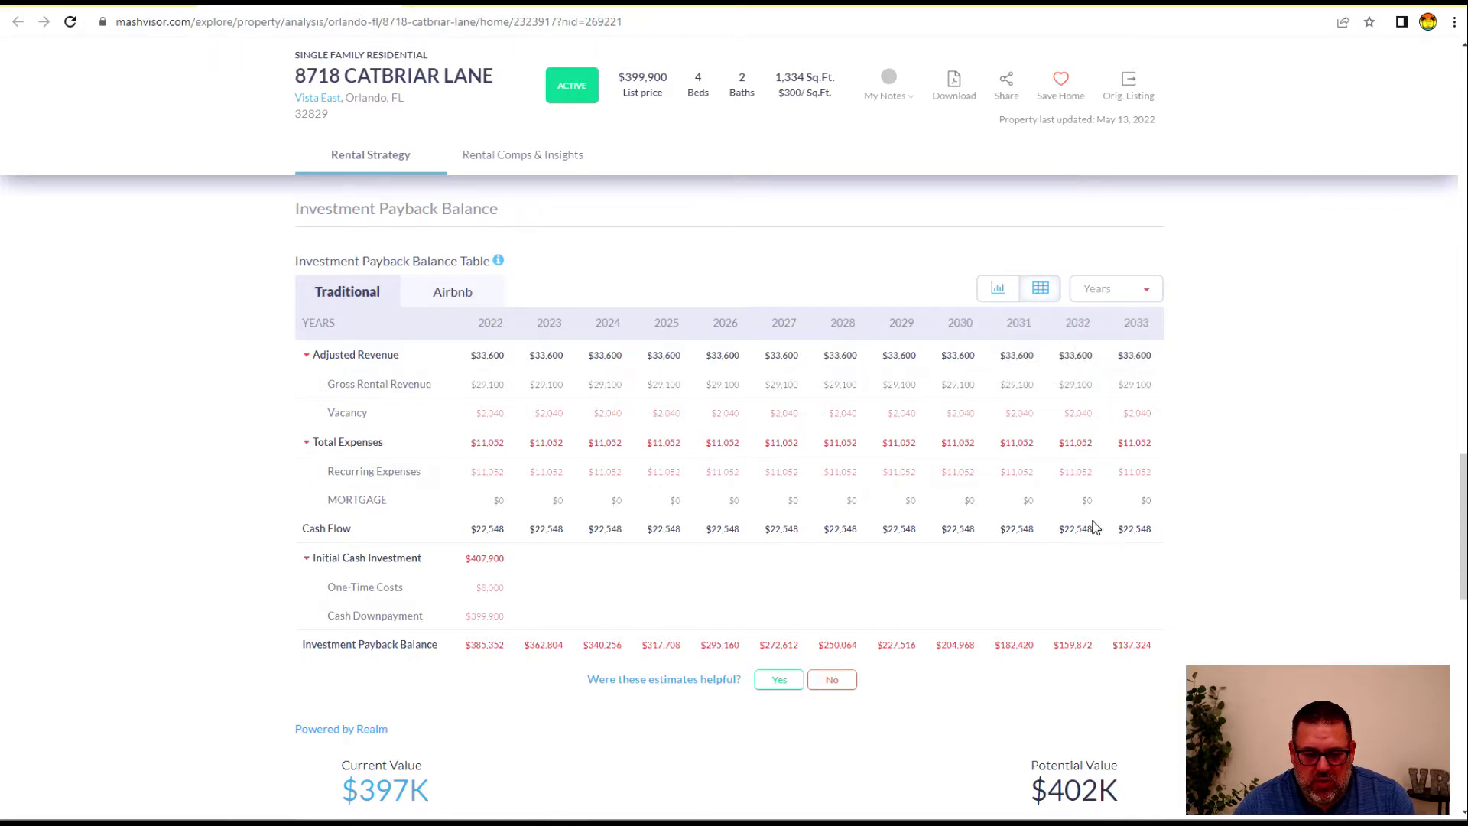
left_click(449, 297)
left_click(344, 292)
scroll(1262, 447, "down", 7)
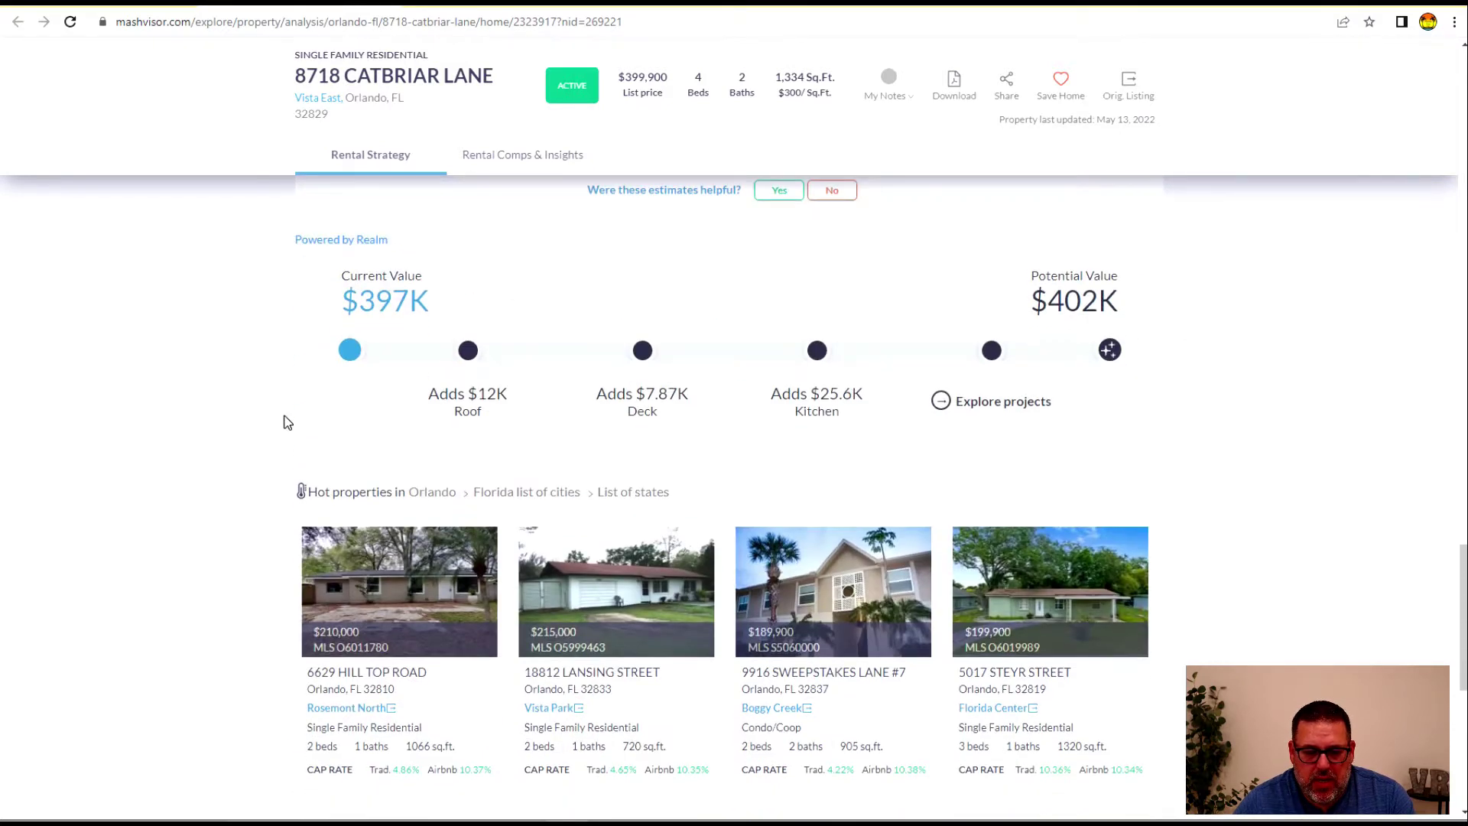
scroll(534, 413, "up", 2)
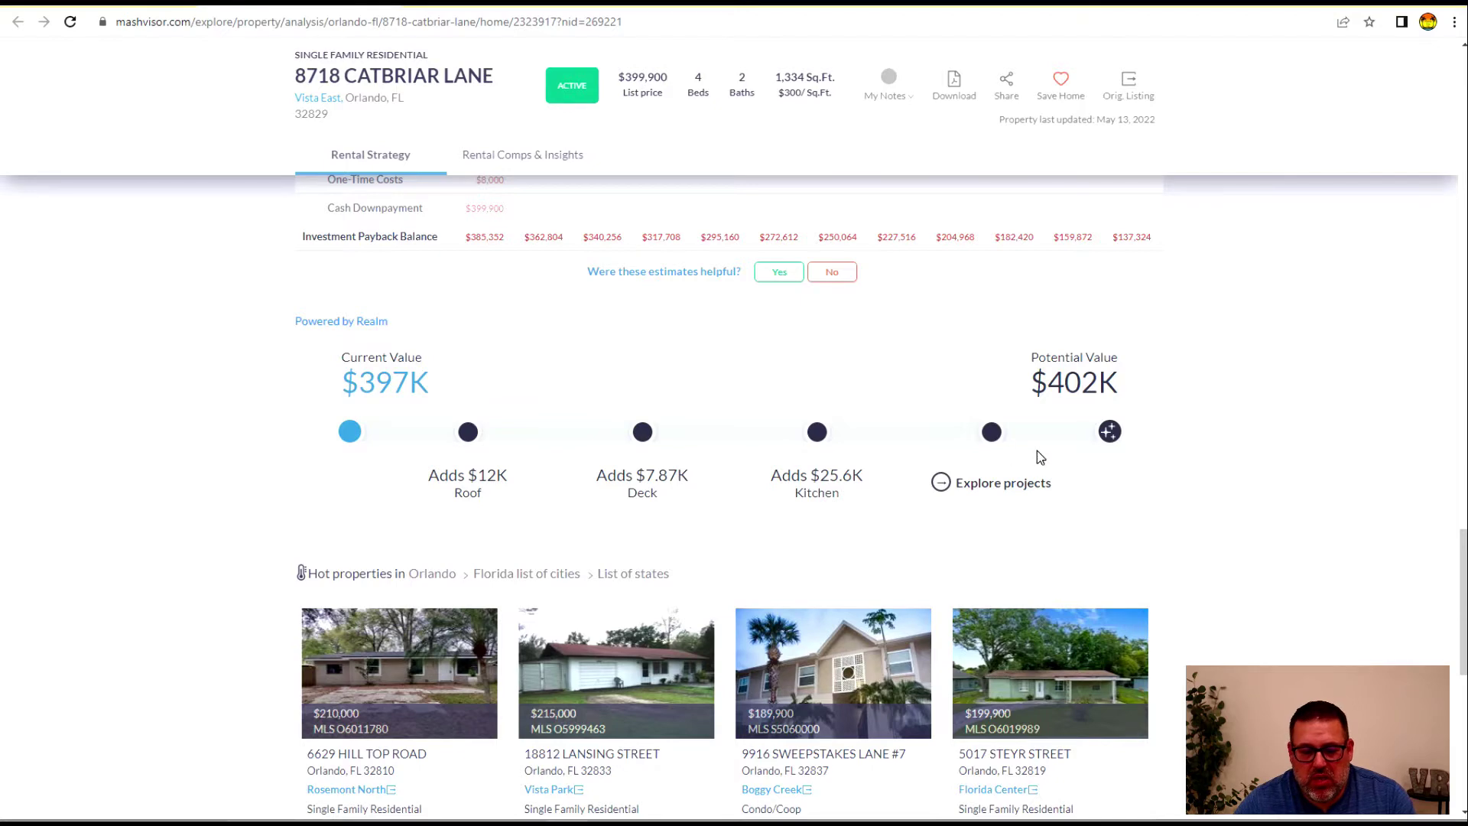
scroll(1004, 457, "down", 2)
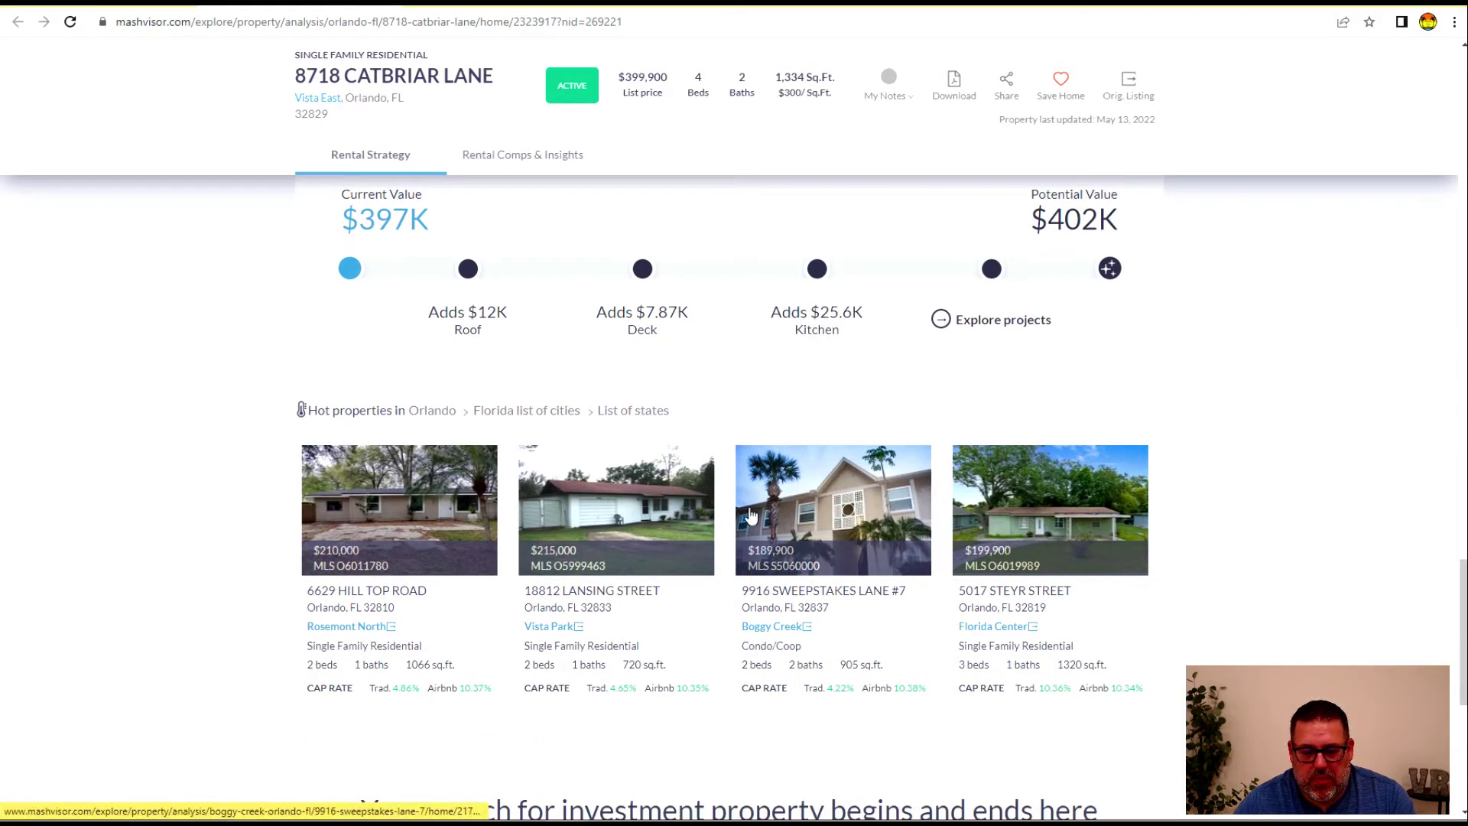
scroll(851, 523, "up", 13)
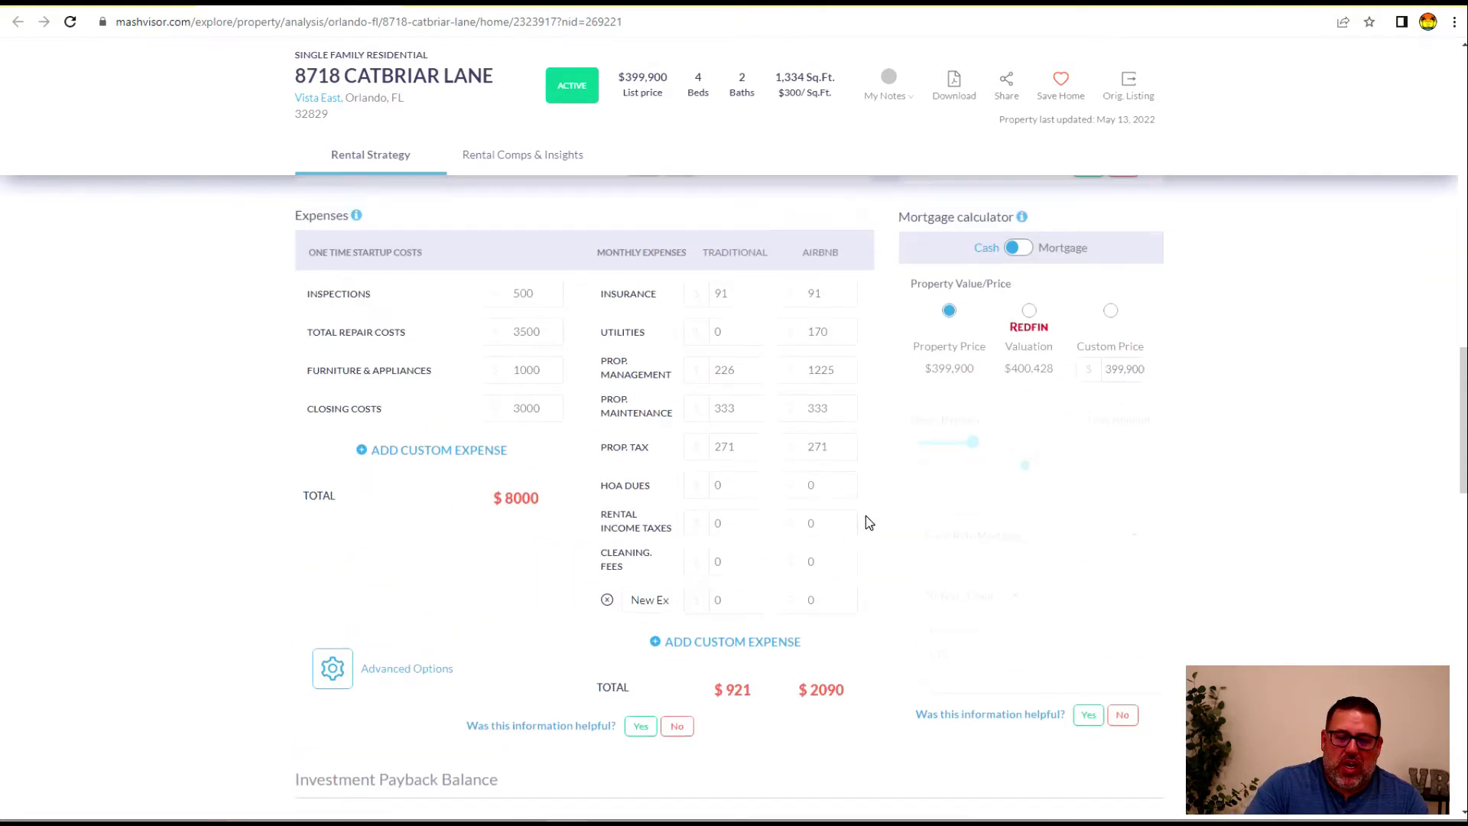
scroll(578, 504, "up", 11)
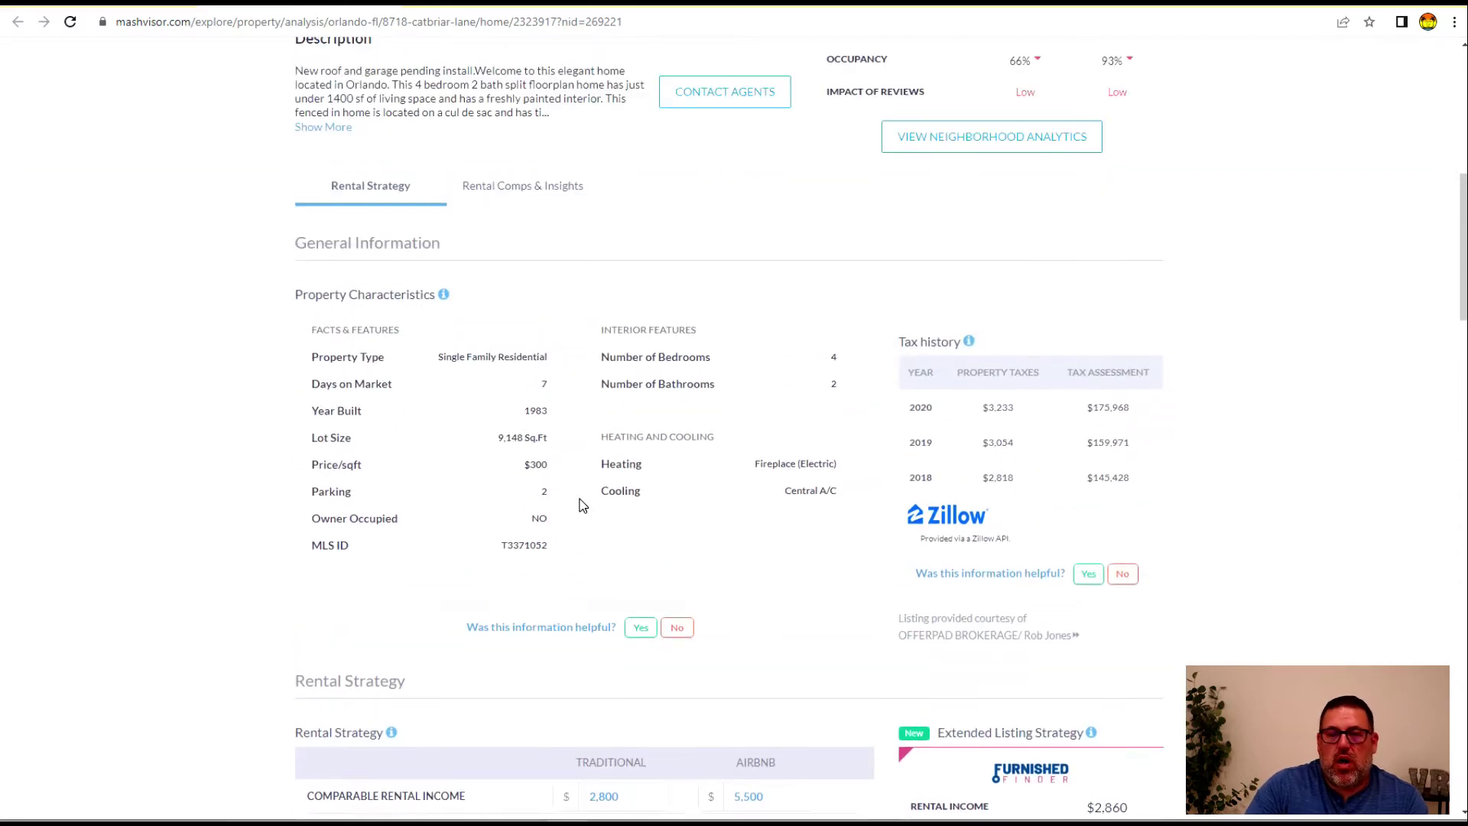
scroll(778, 526, "up", 9)
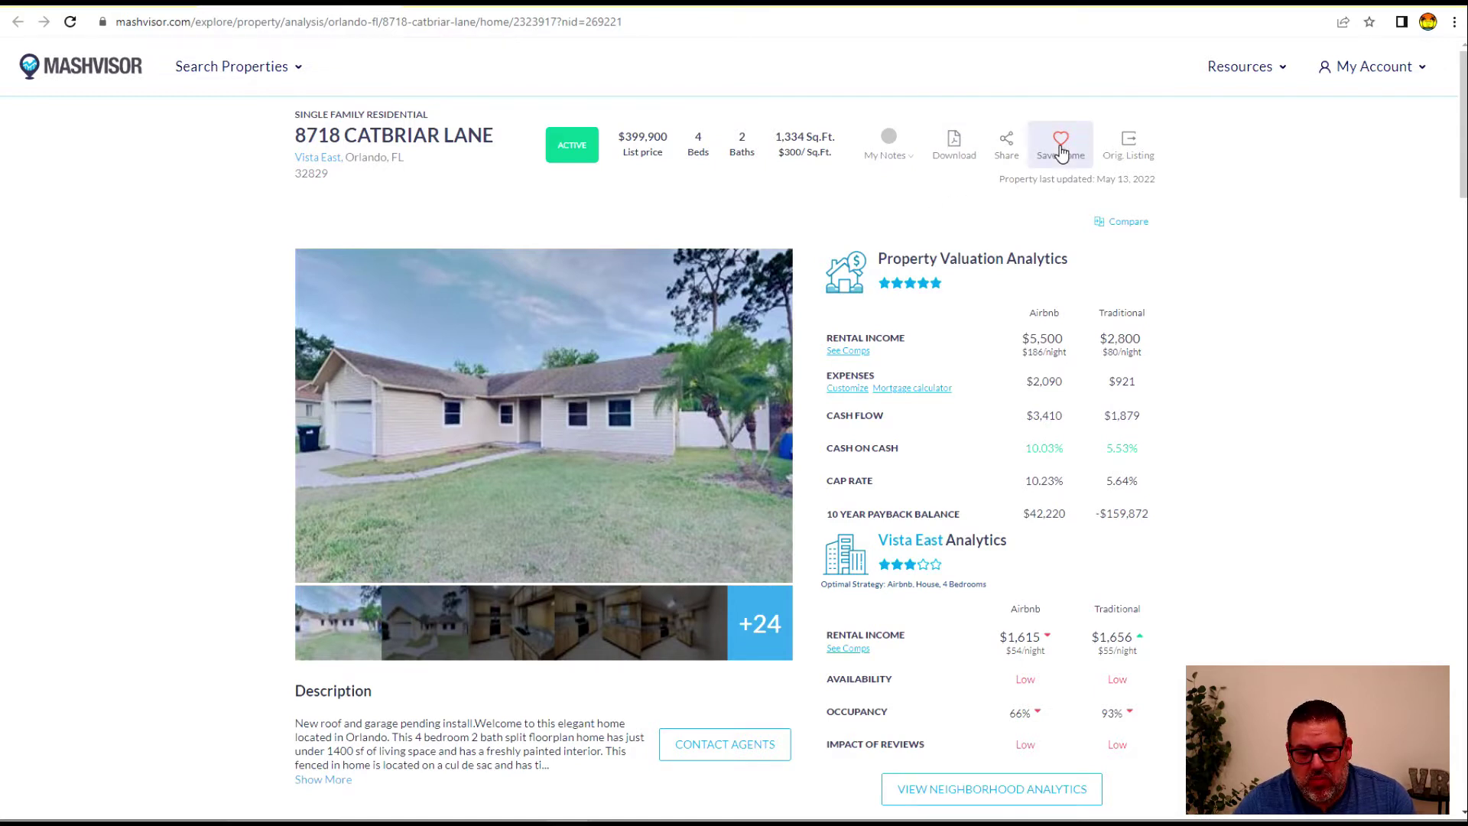
View the original realtor.com listing at $394,900, dismiss Google sign-in, and return to Mashvisor
left_click(1130, 153)
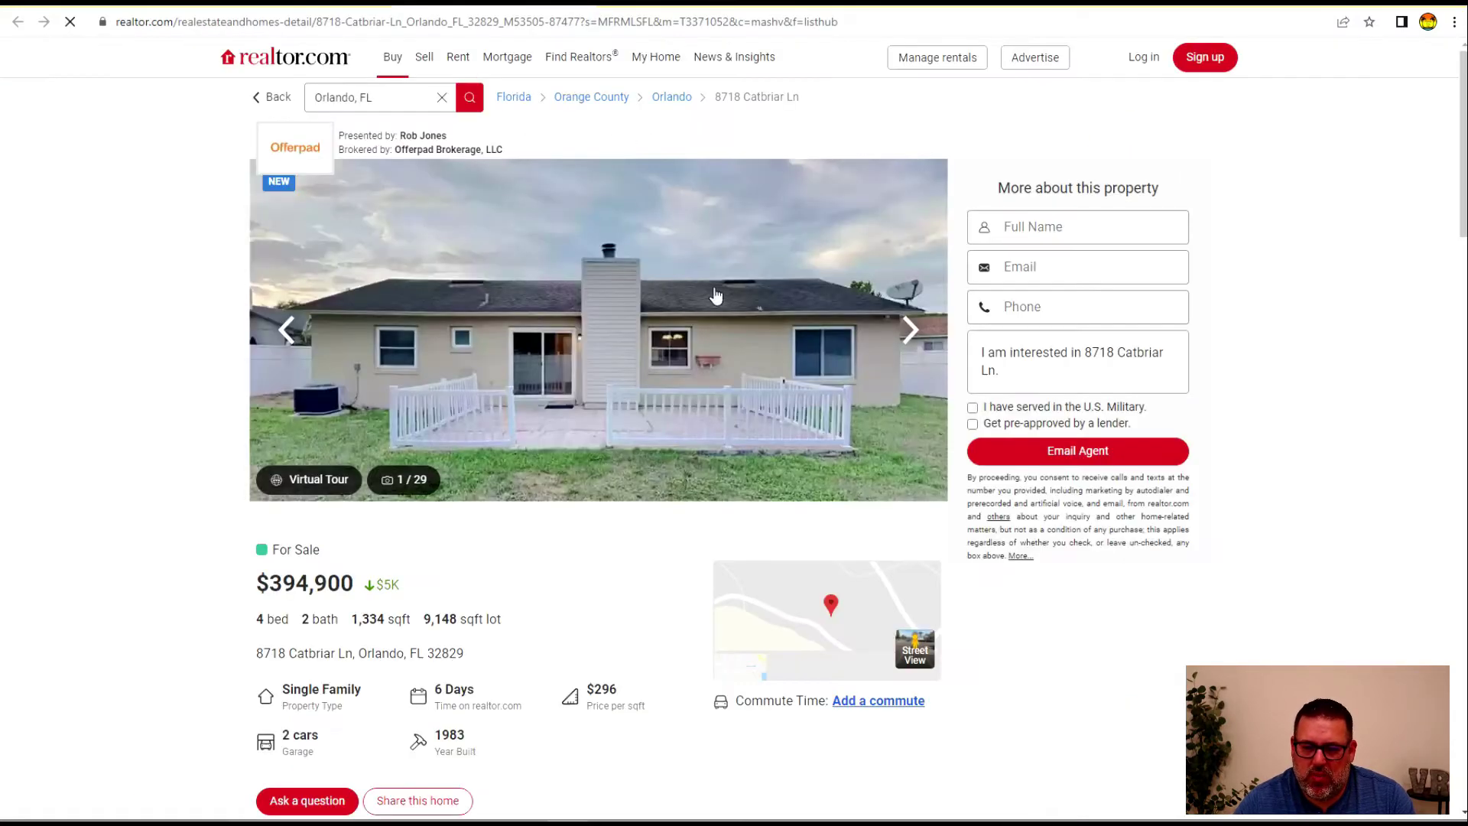
scroll(174, 500, "down", 3)
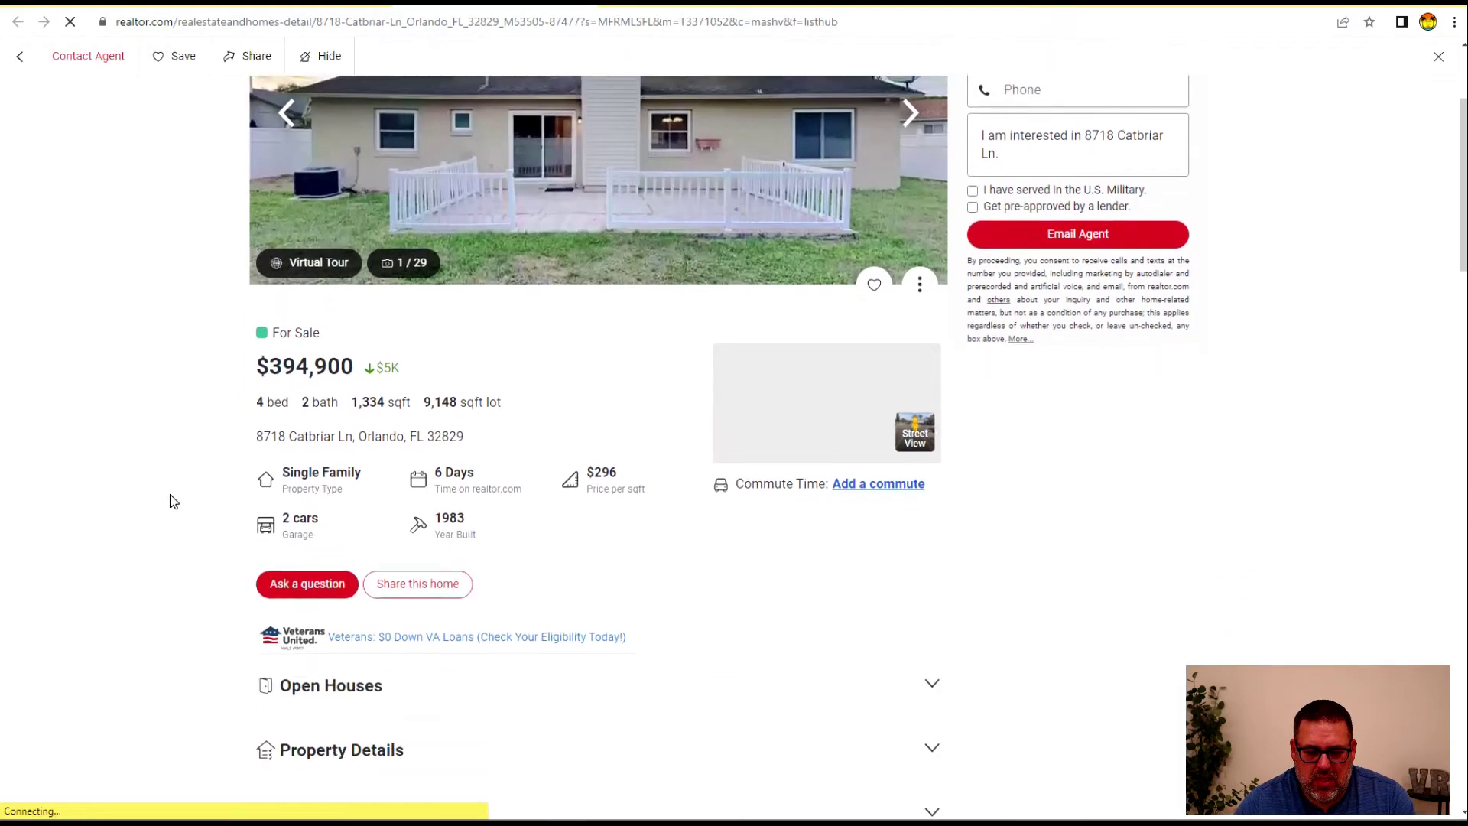
scroll(176, 505, "down", 6)
scroll(181, 508, "up", 9)
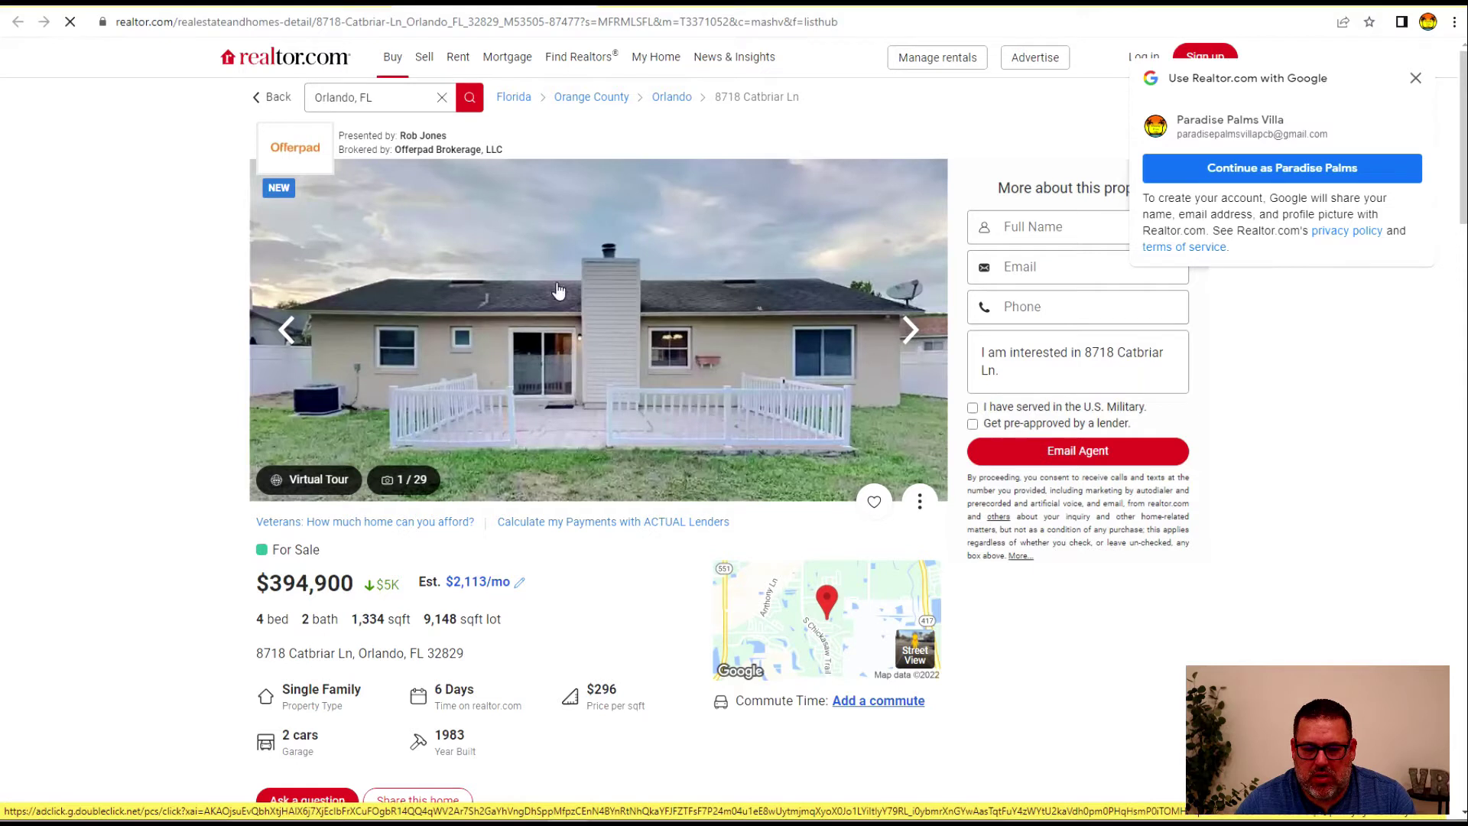
mouse_move(579, 57)
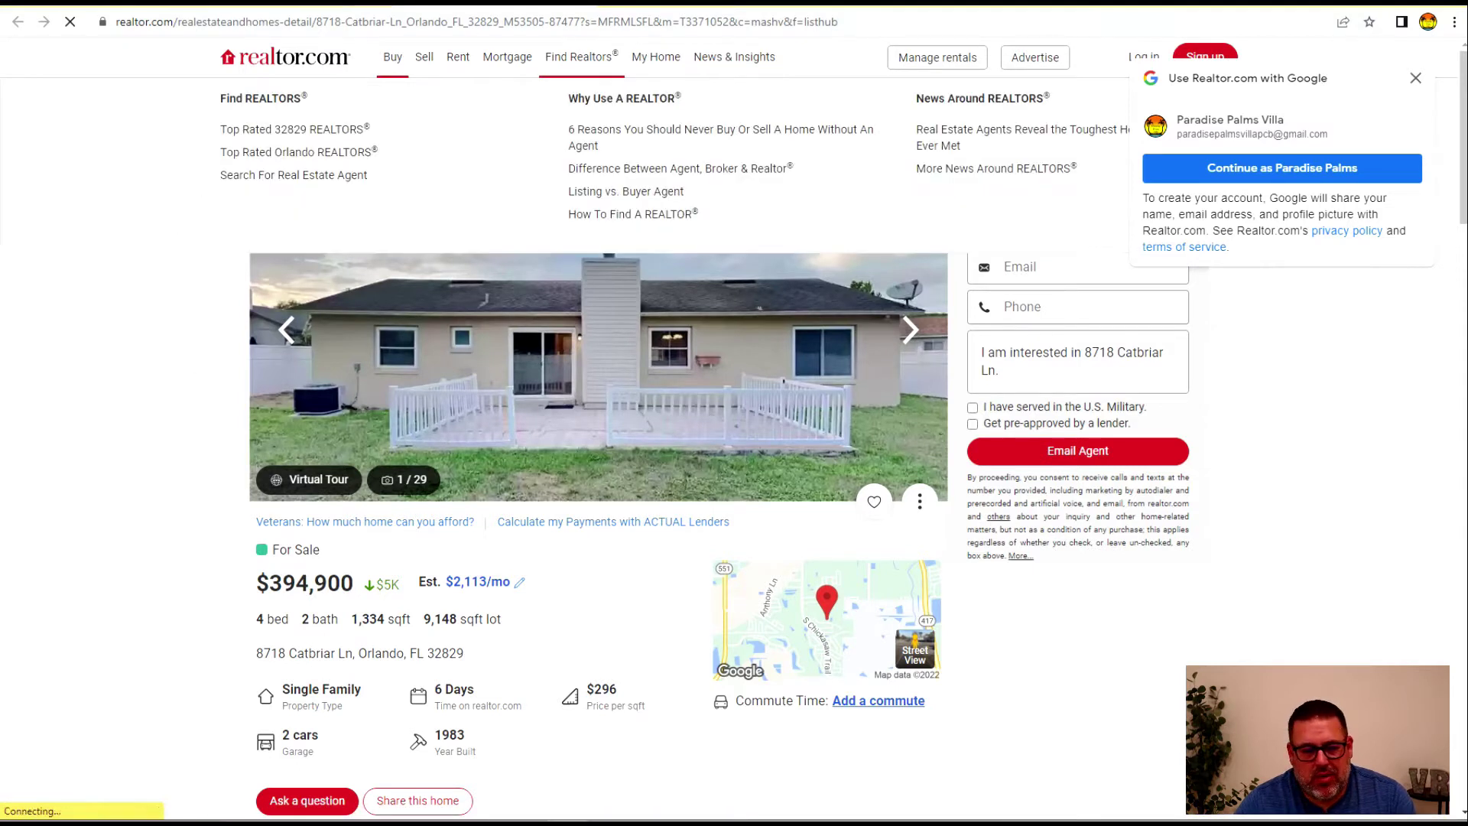
left_click(1411, 78)
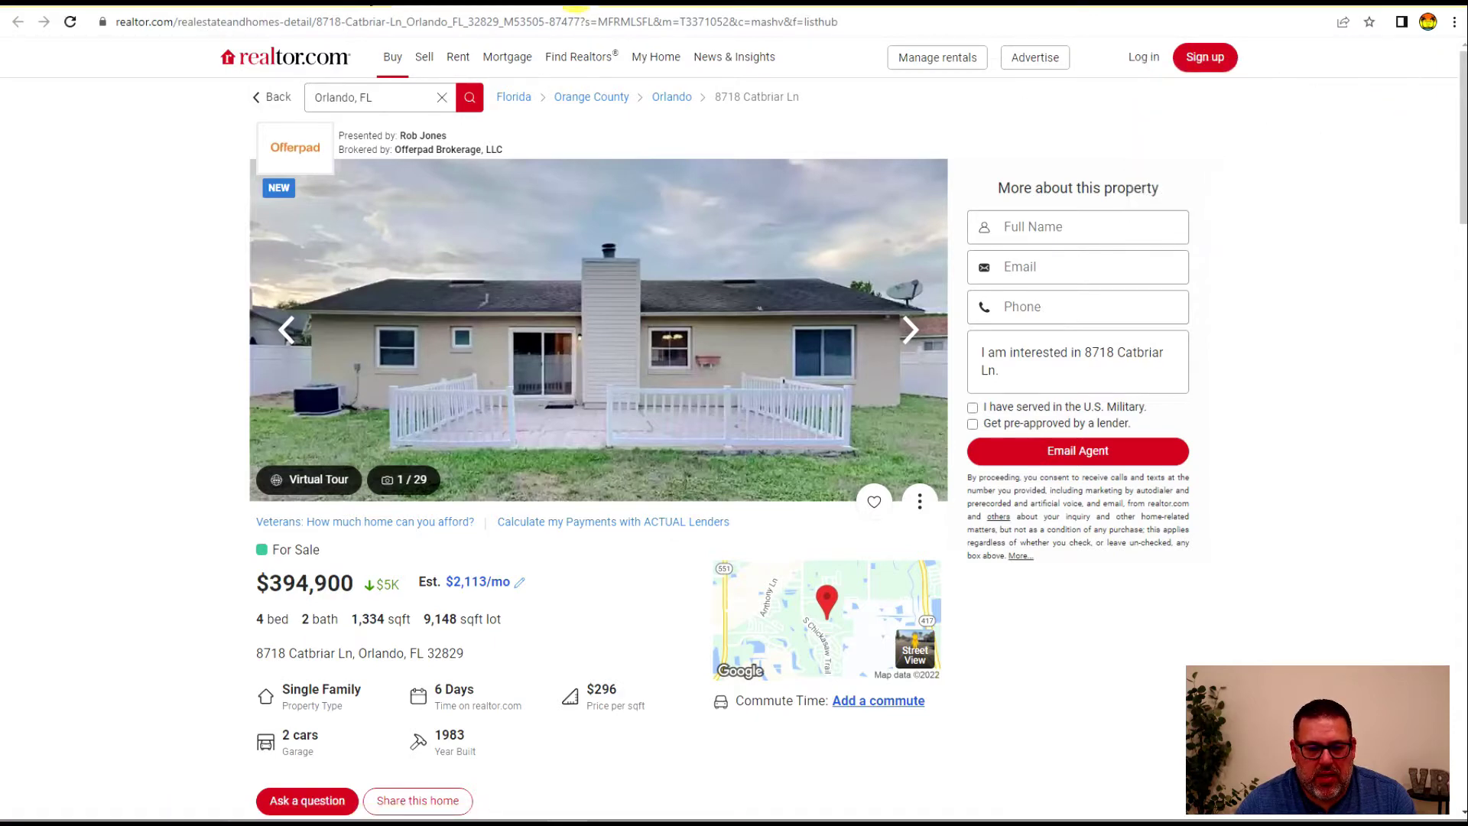
left_click(367, 3)
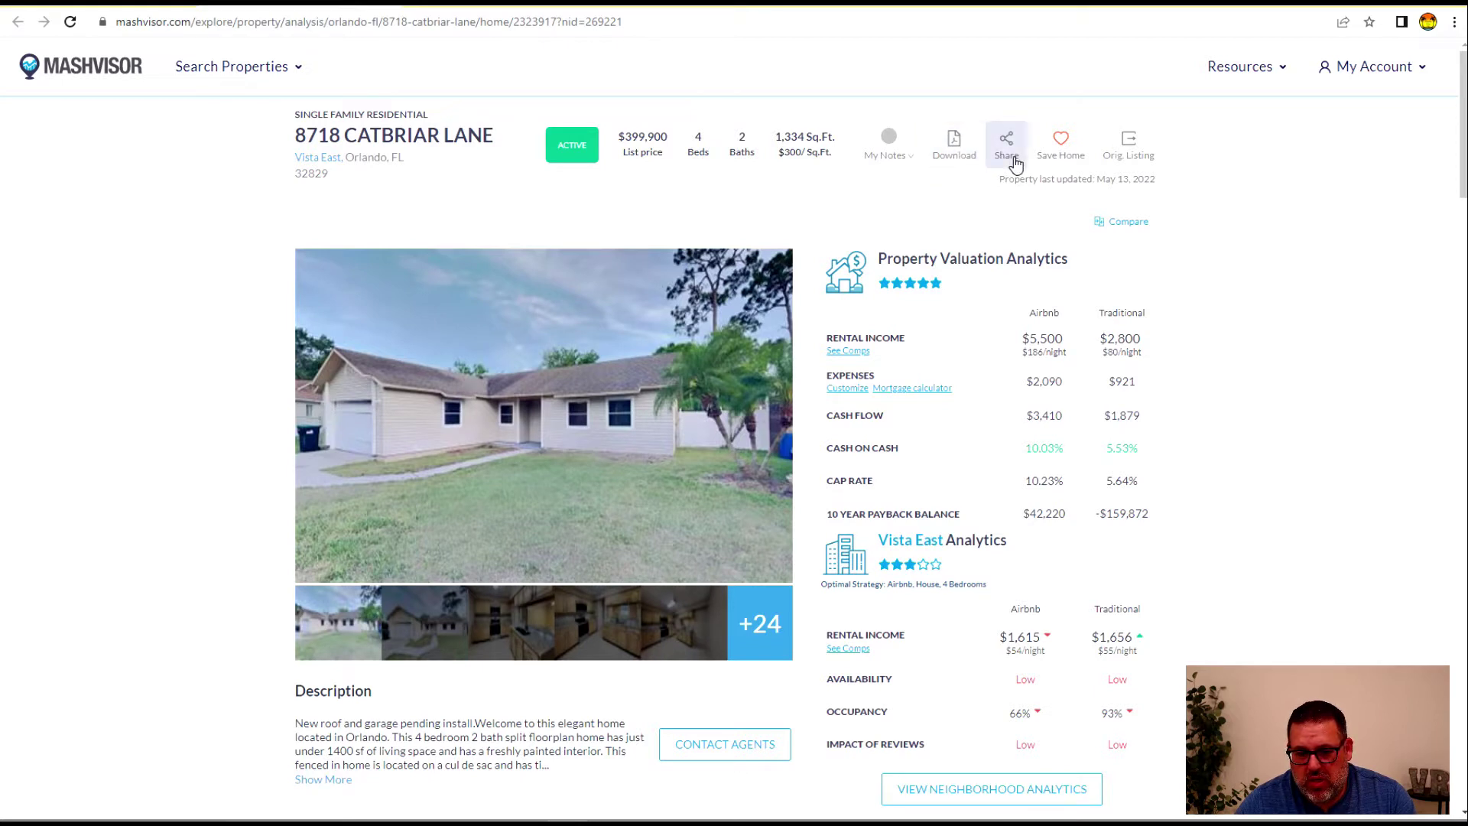
left_click(914, 159)
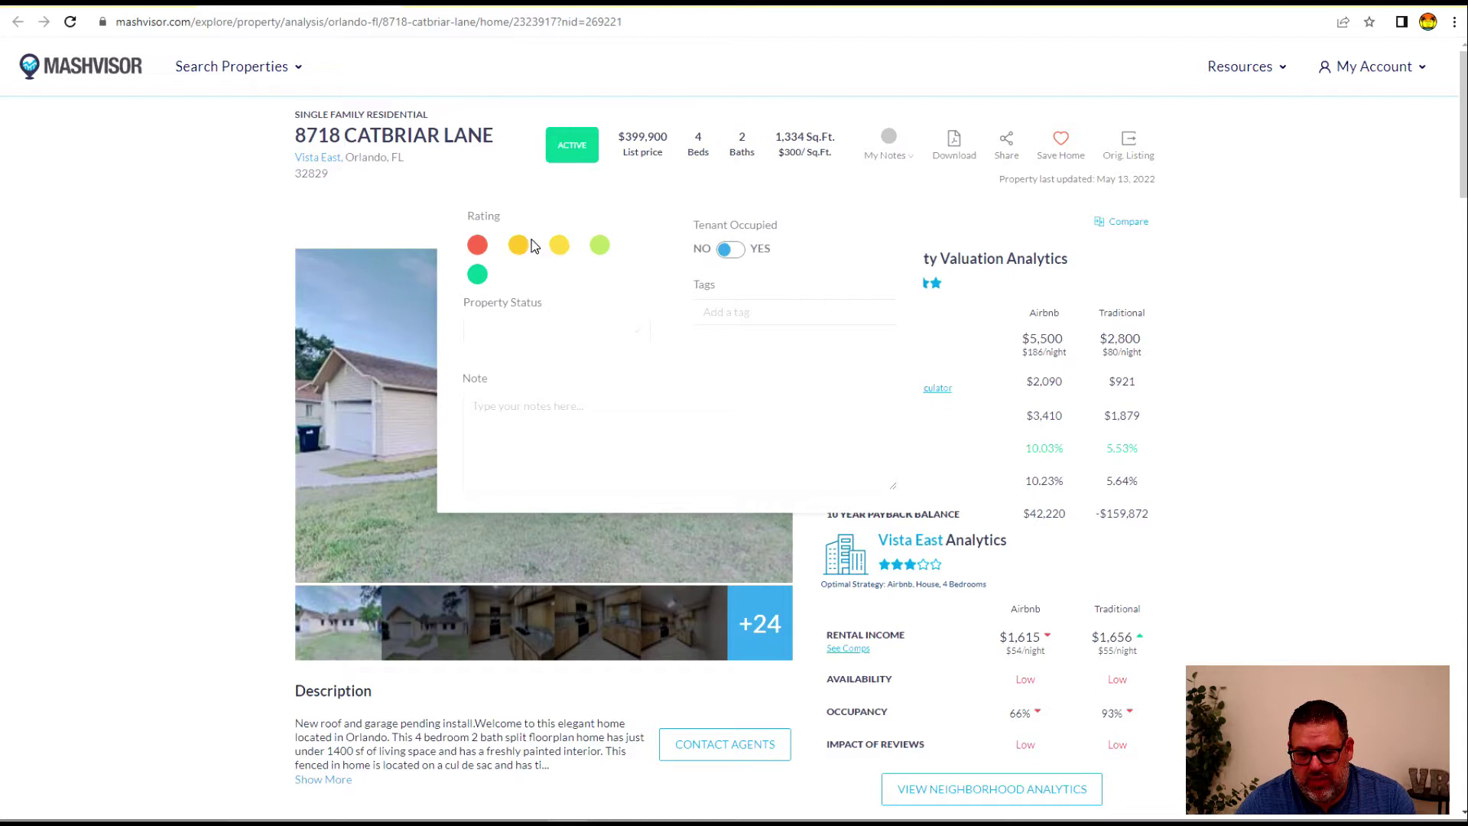
left_click(753, 92)
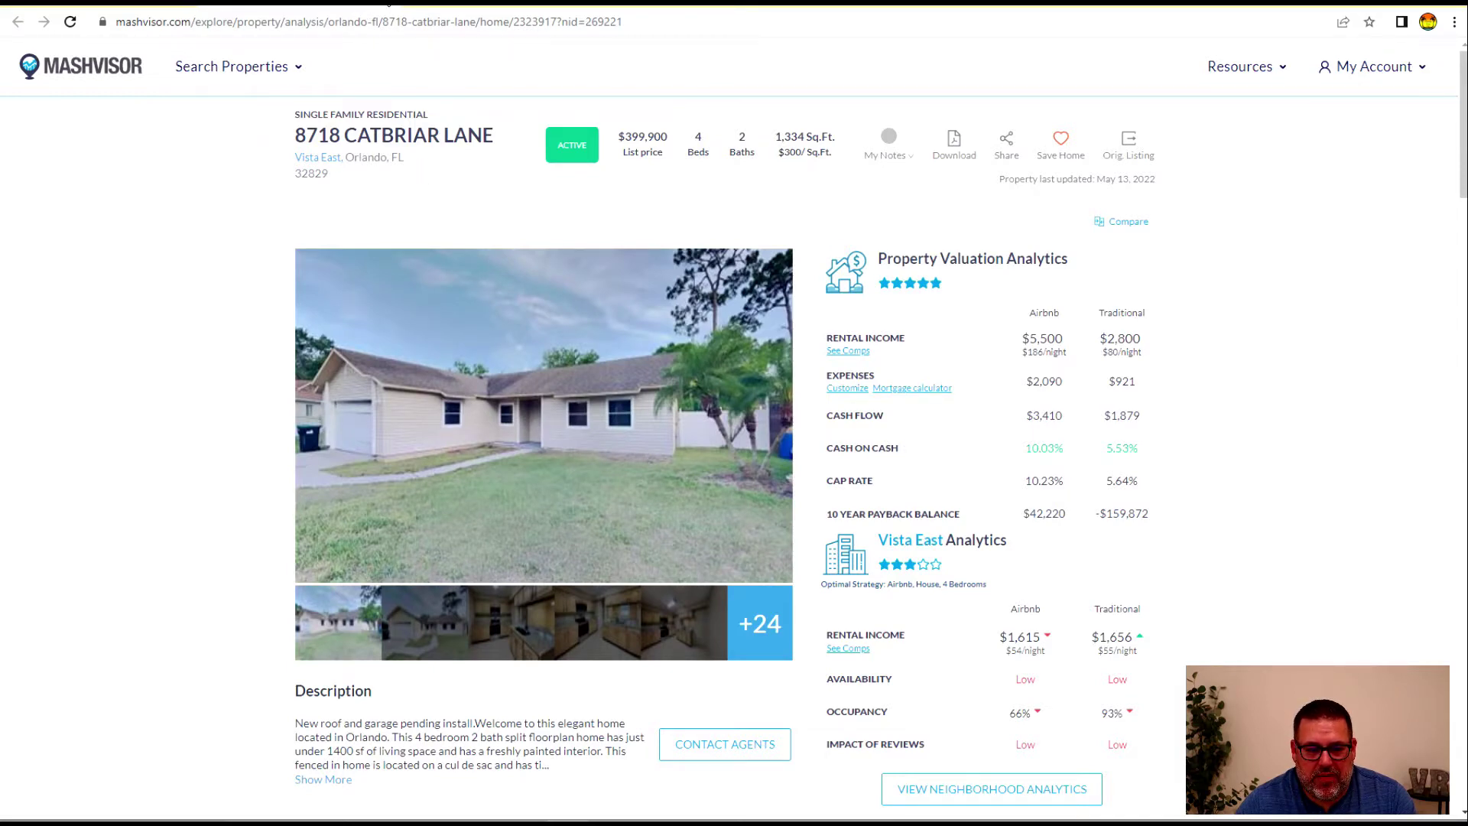
left_click(459, 2)
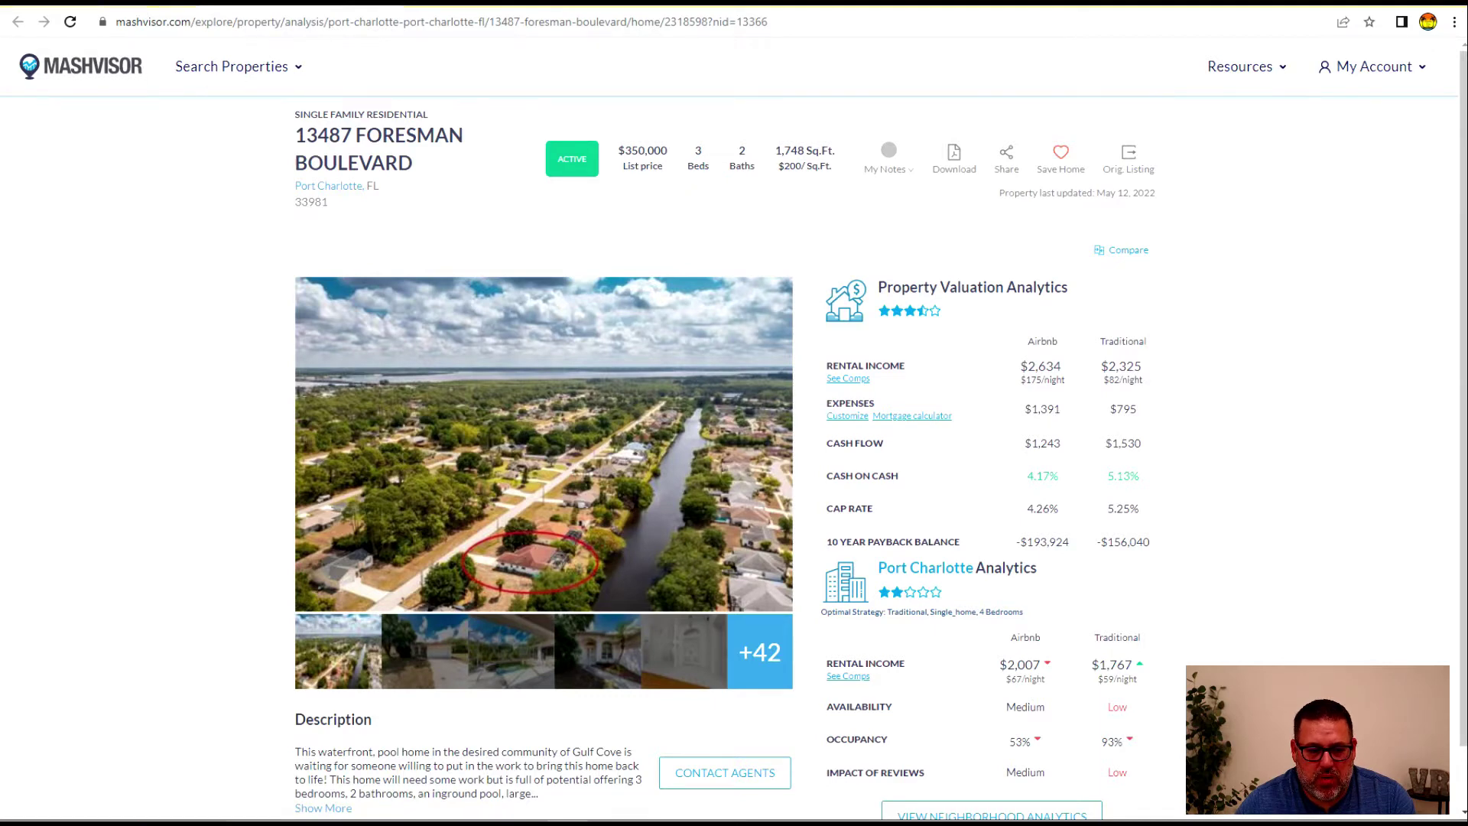
left_click(115, 2)
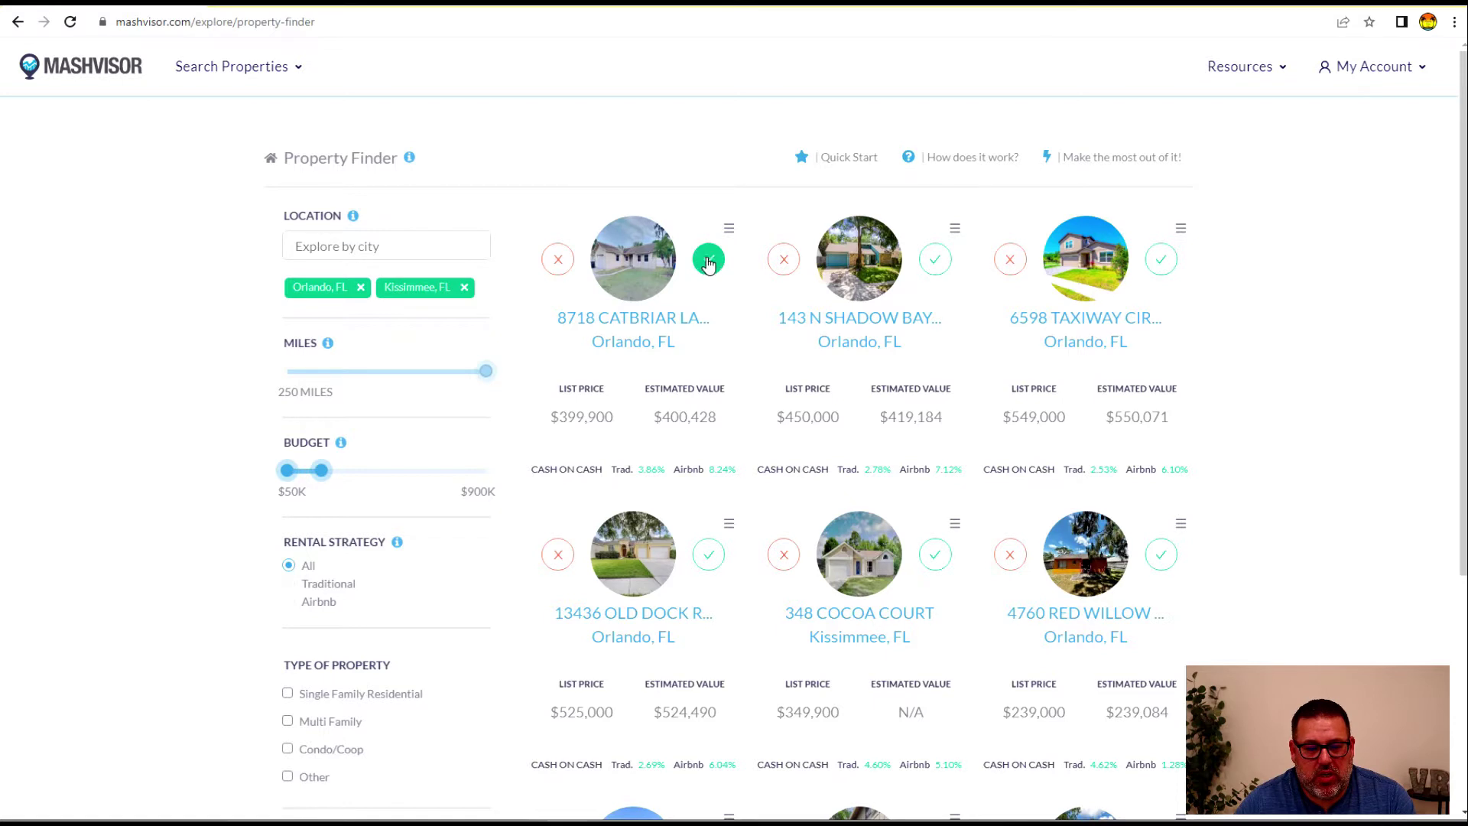
left_click(558, 261)
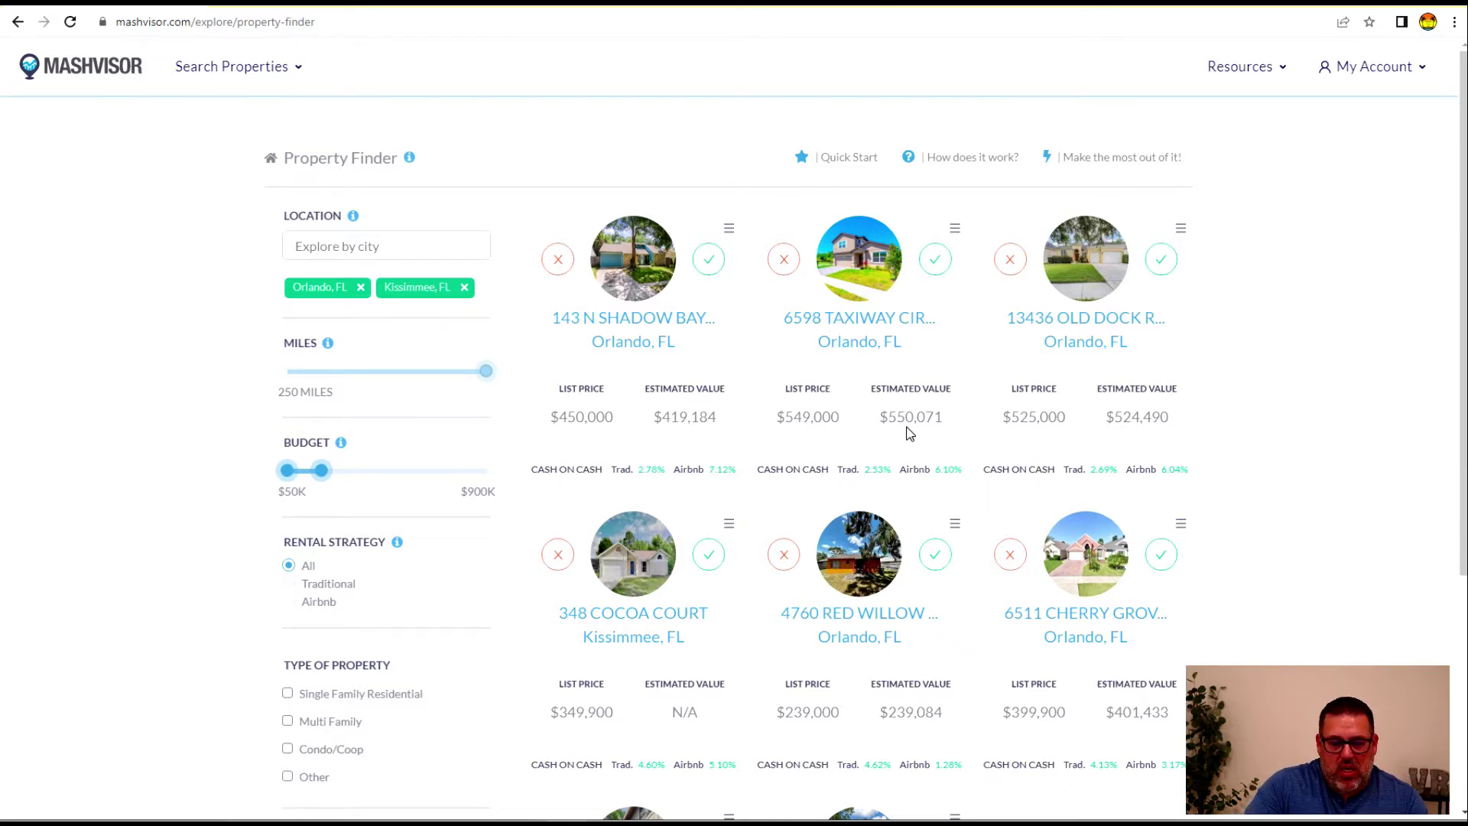
scroll(889, 417, "down", 5)
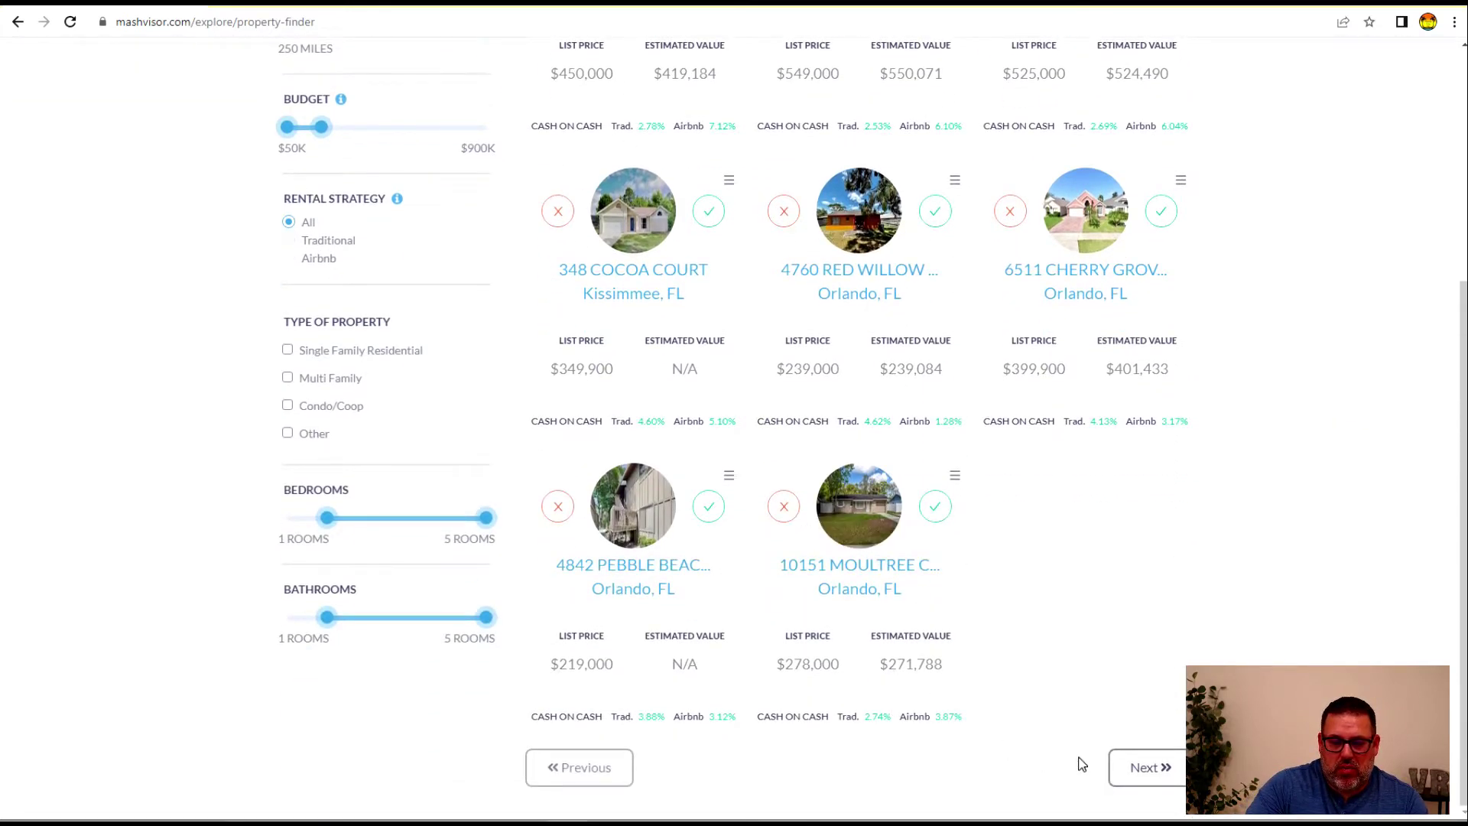
scroll(1022, 631, "up", 5)
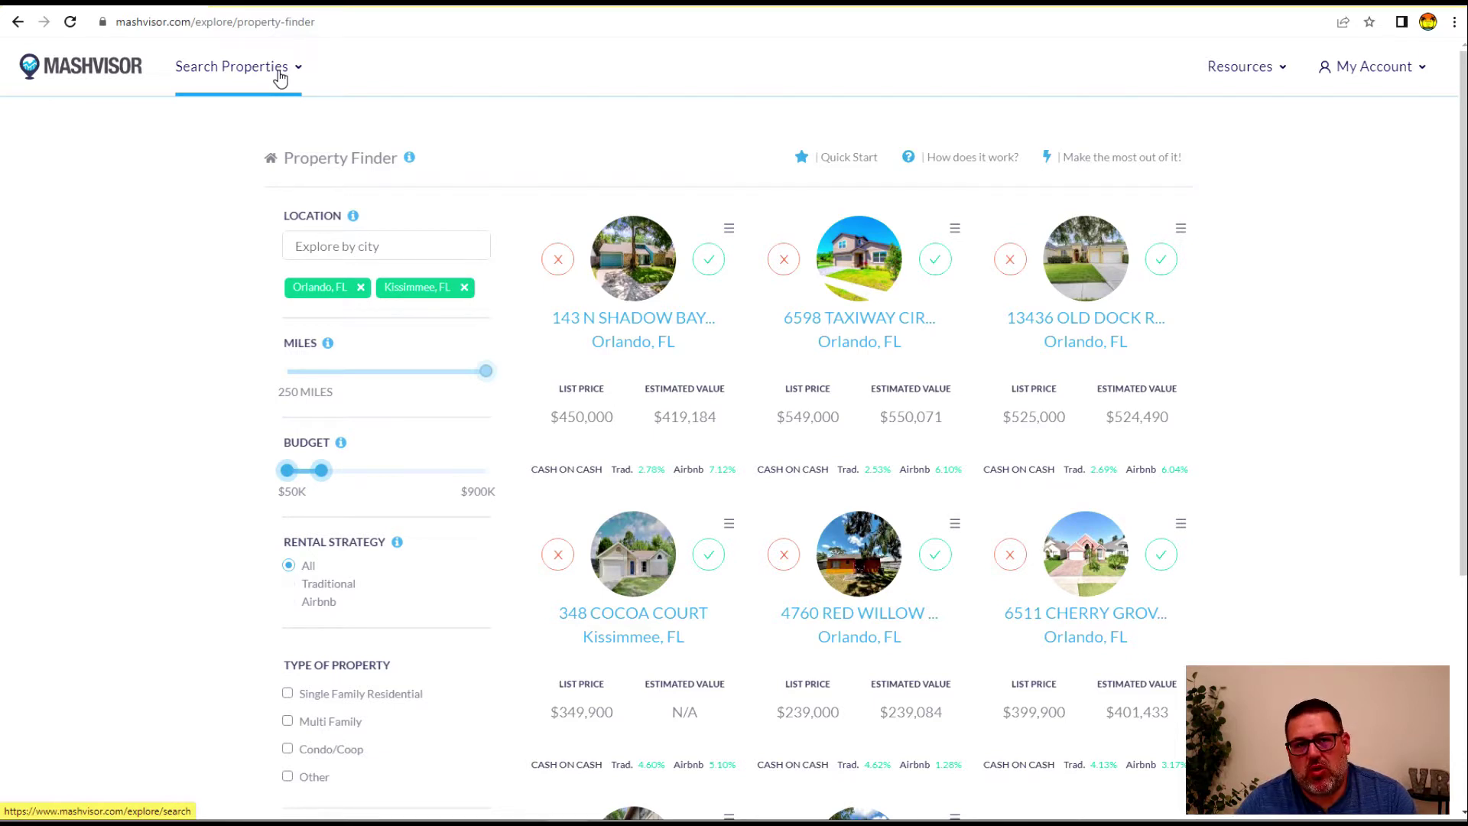
Open saved search alerts, look over the Create new search alert form, and close it unsaved
left_click(281, 77)
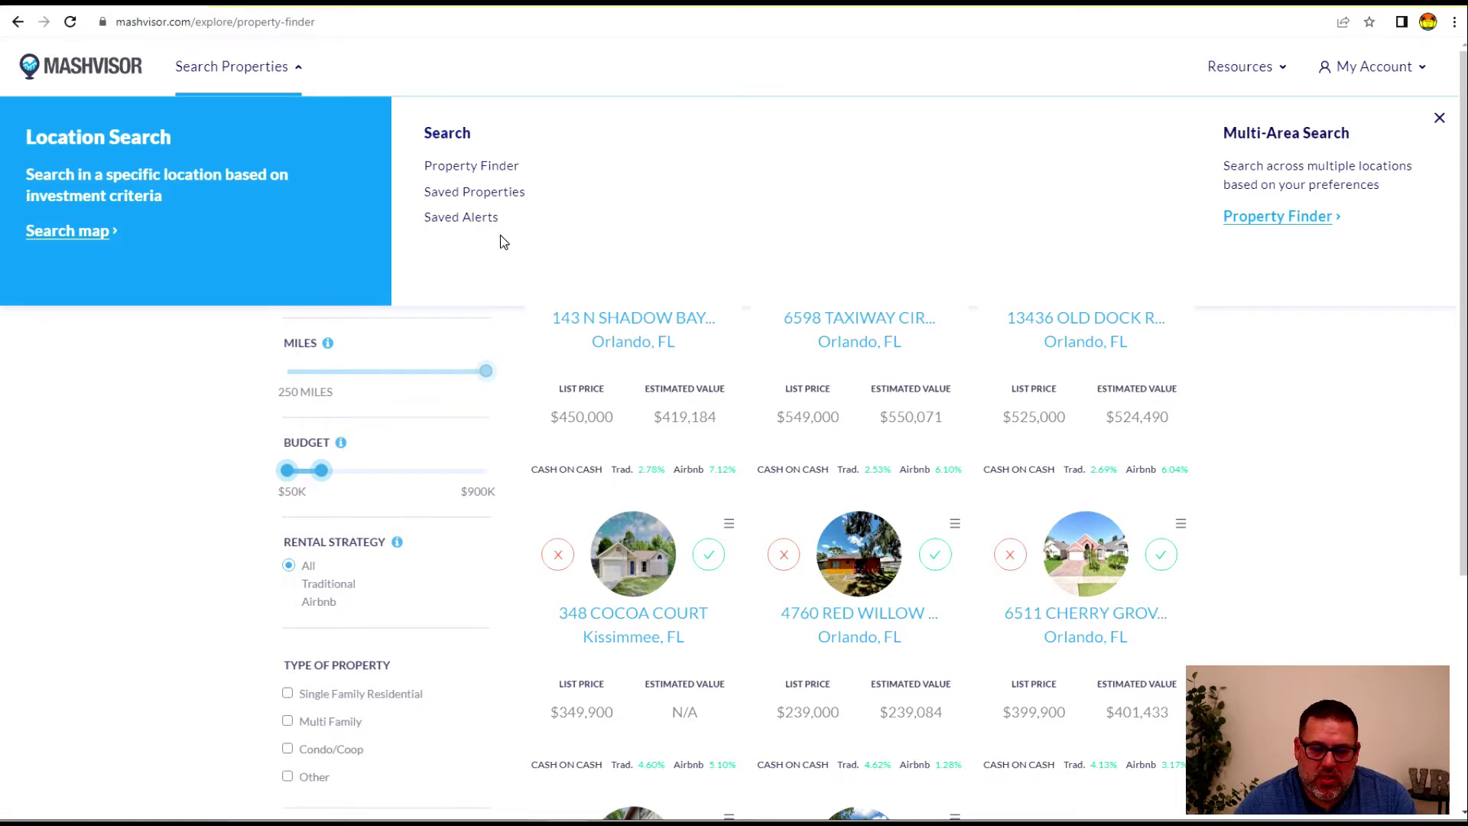
left_click(462, 219)
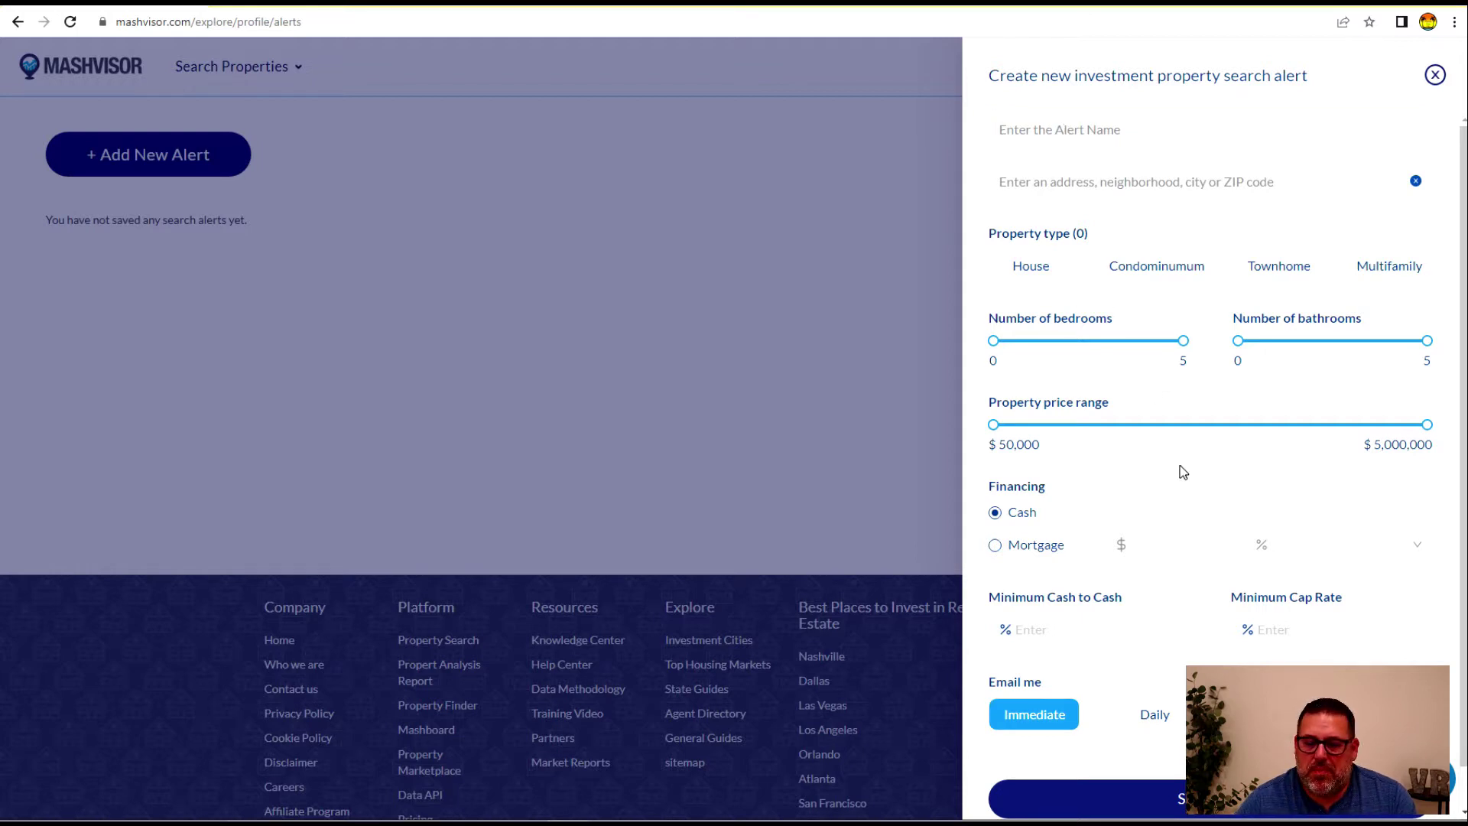
scroll(1118, 698, "down", 1)
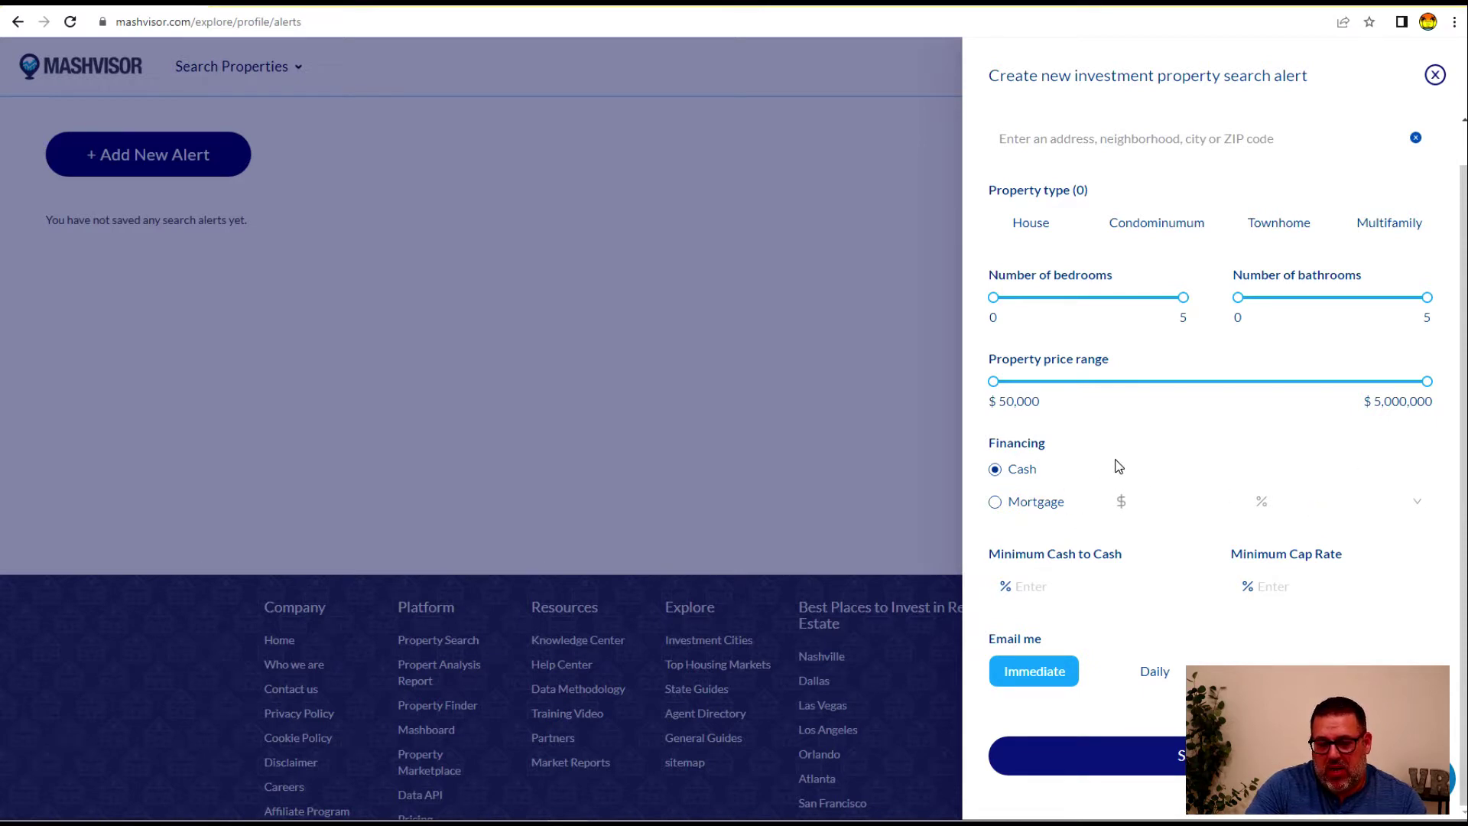
scroll(1108, 465, "up", 1)
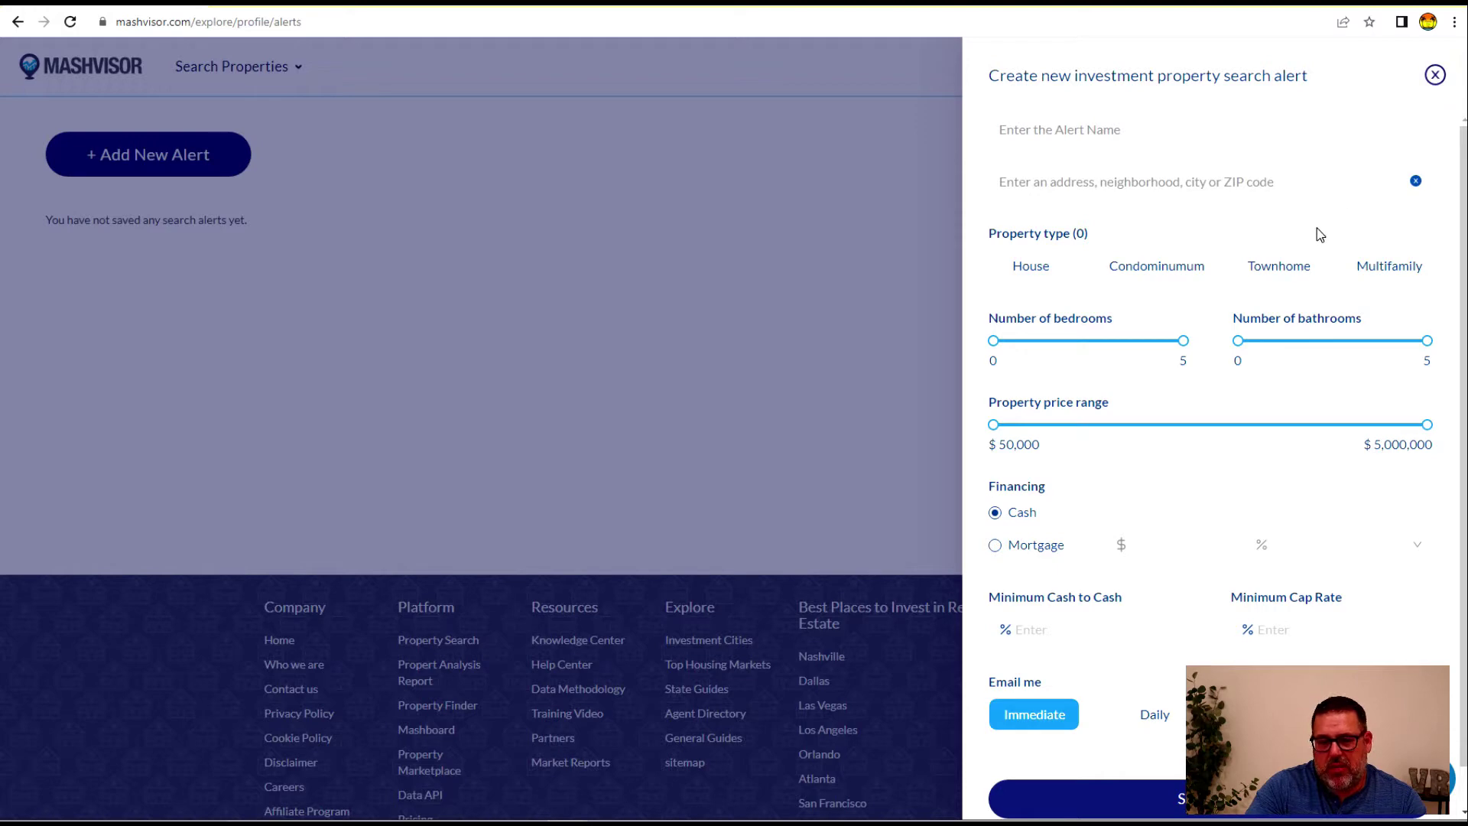
left_click(1434, 76)
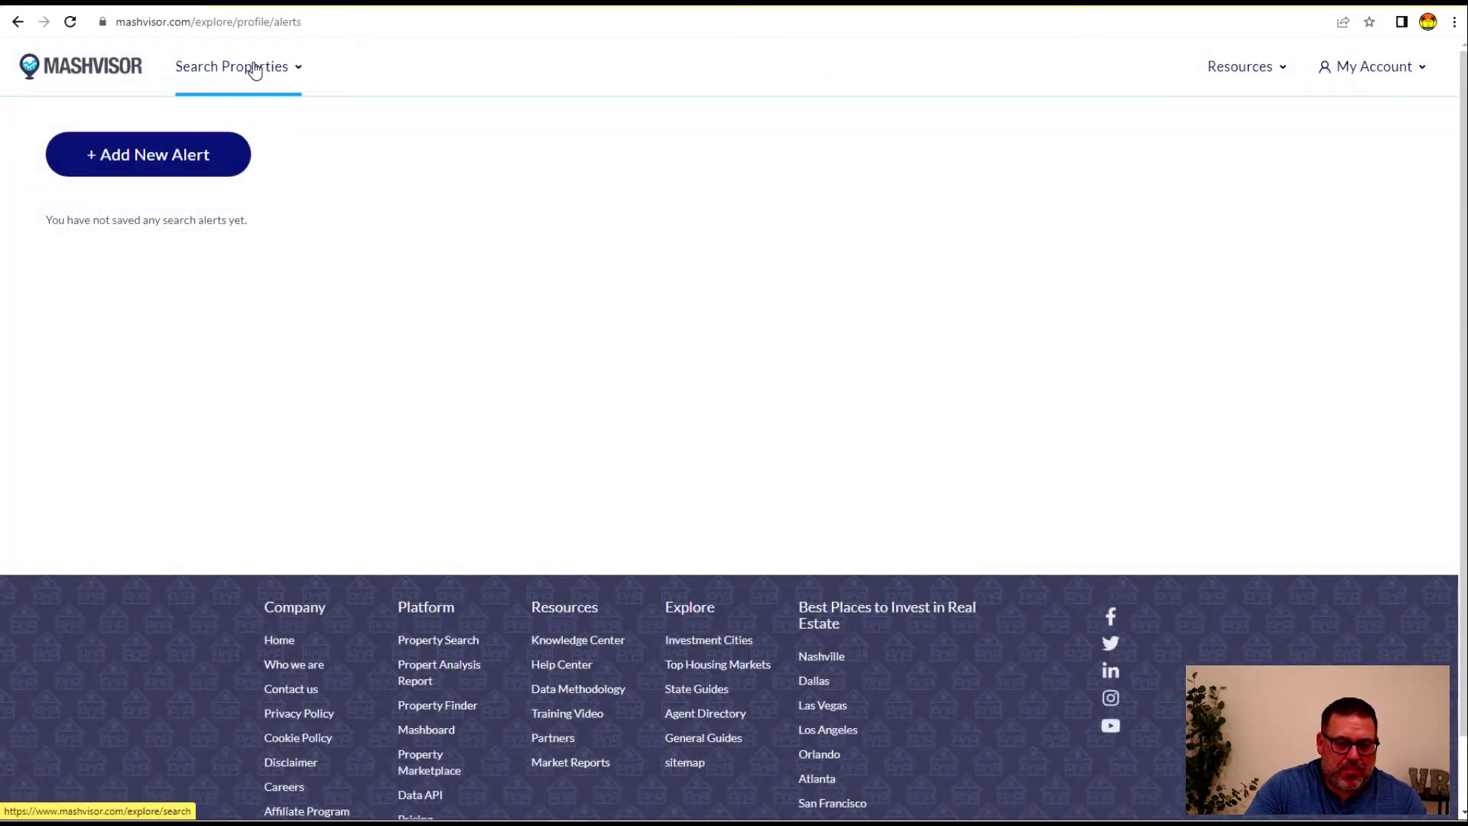
left_click(245, 66)
left_click(56, 229)
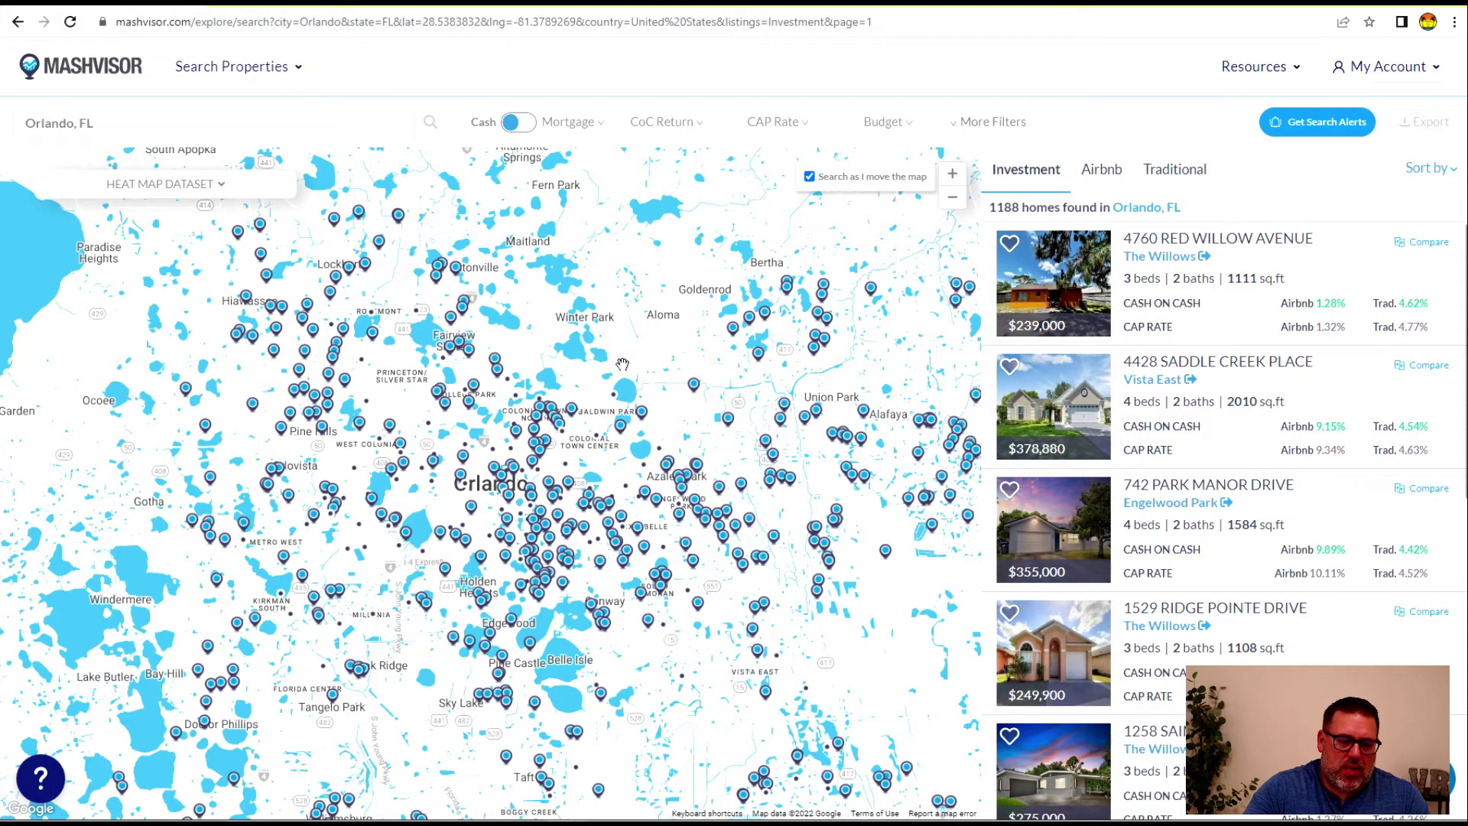
left_click(449, 474)
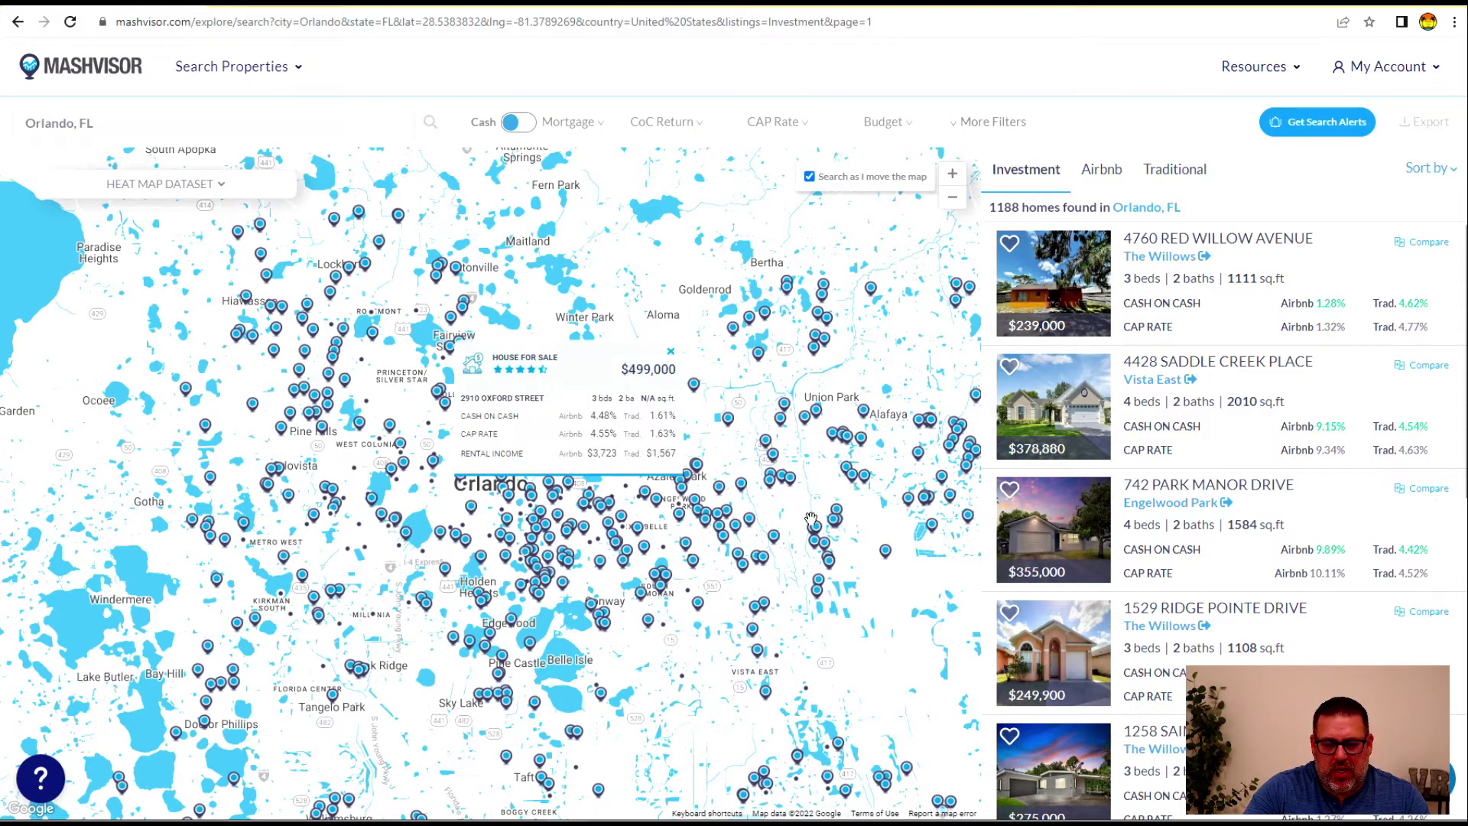
left_click(546, 549)
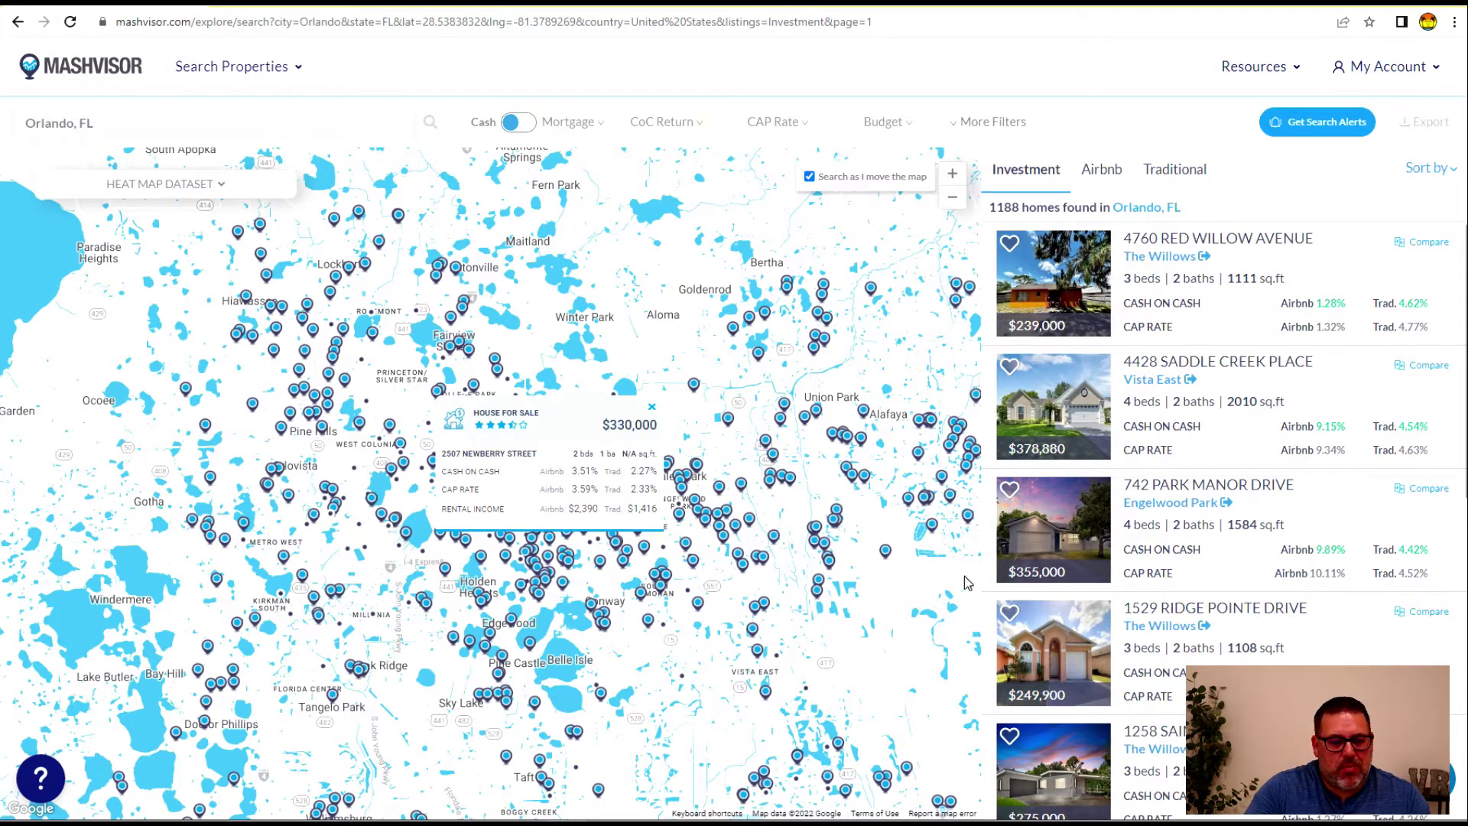
left_click(652, 407)
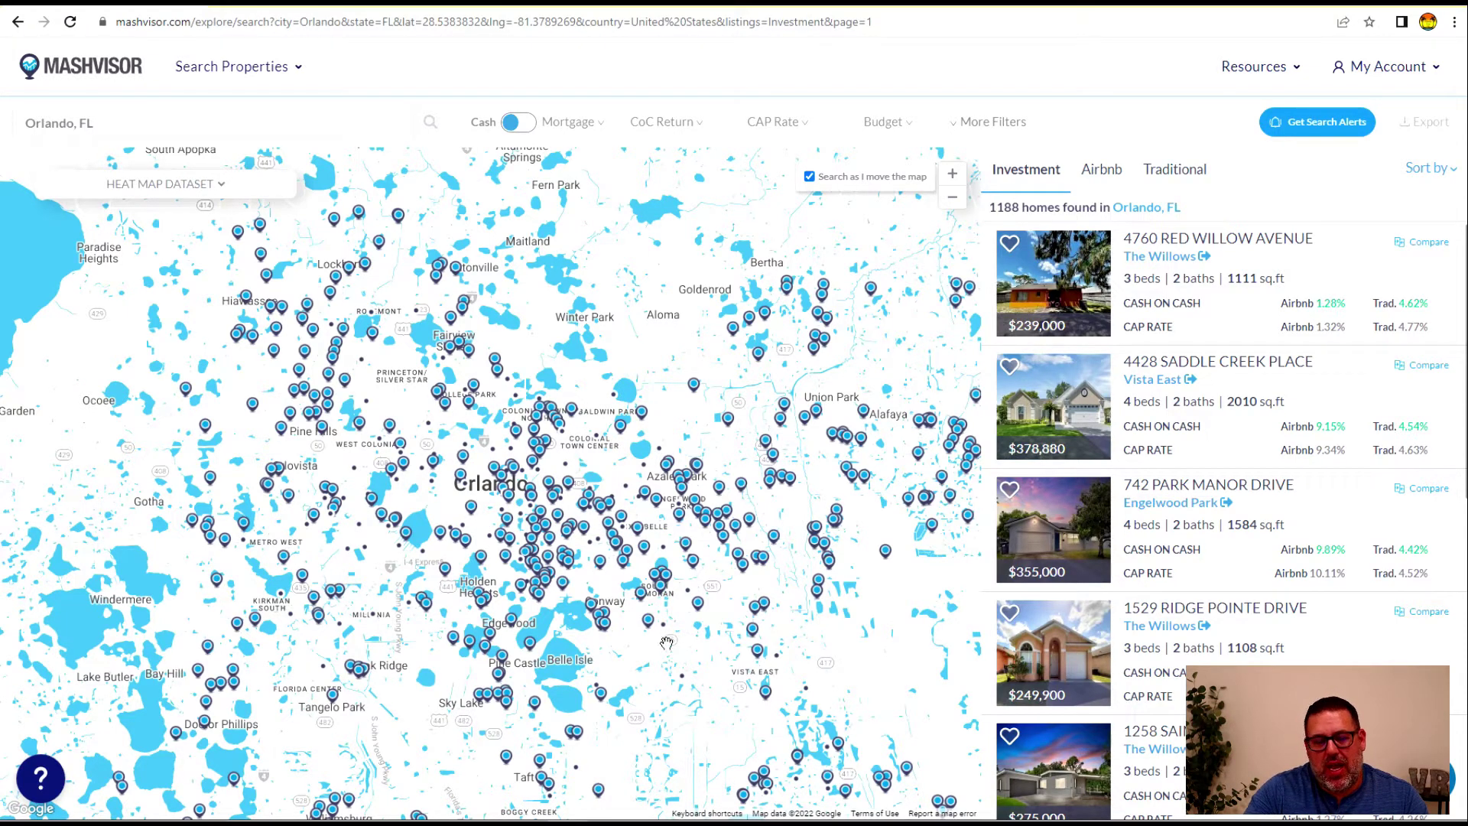
left_click(955, 175)
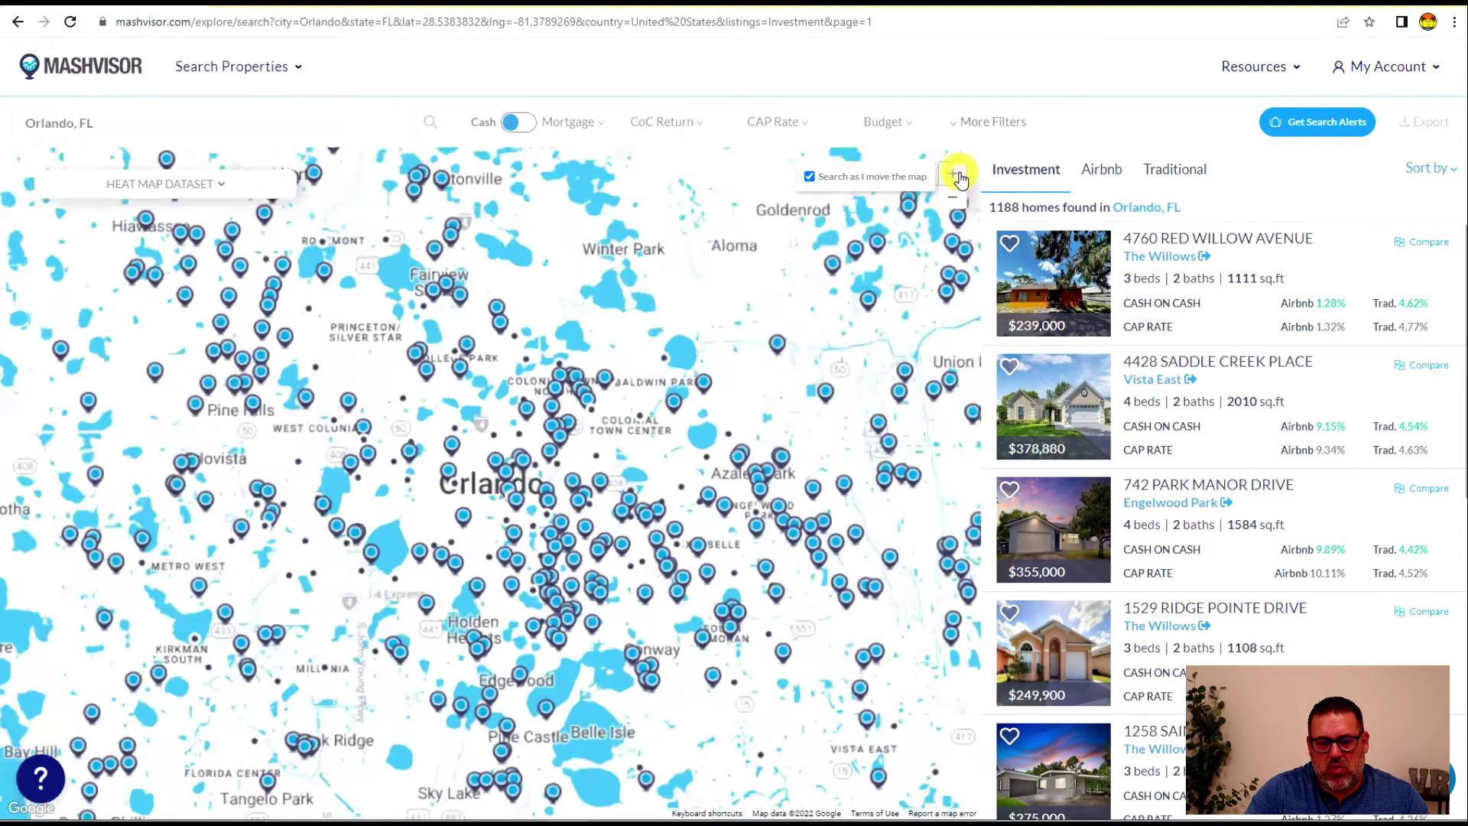
left_click(953, 174)
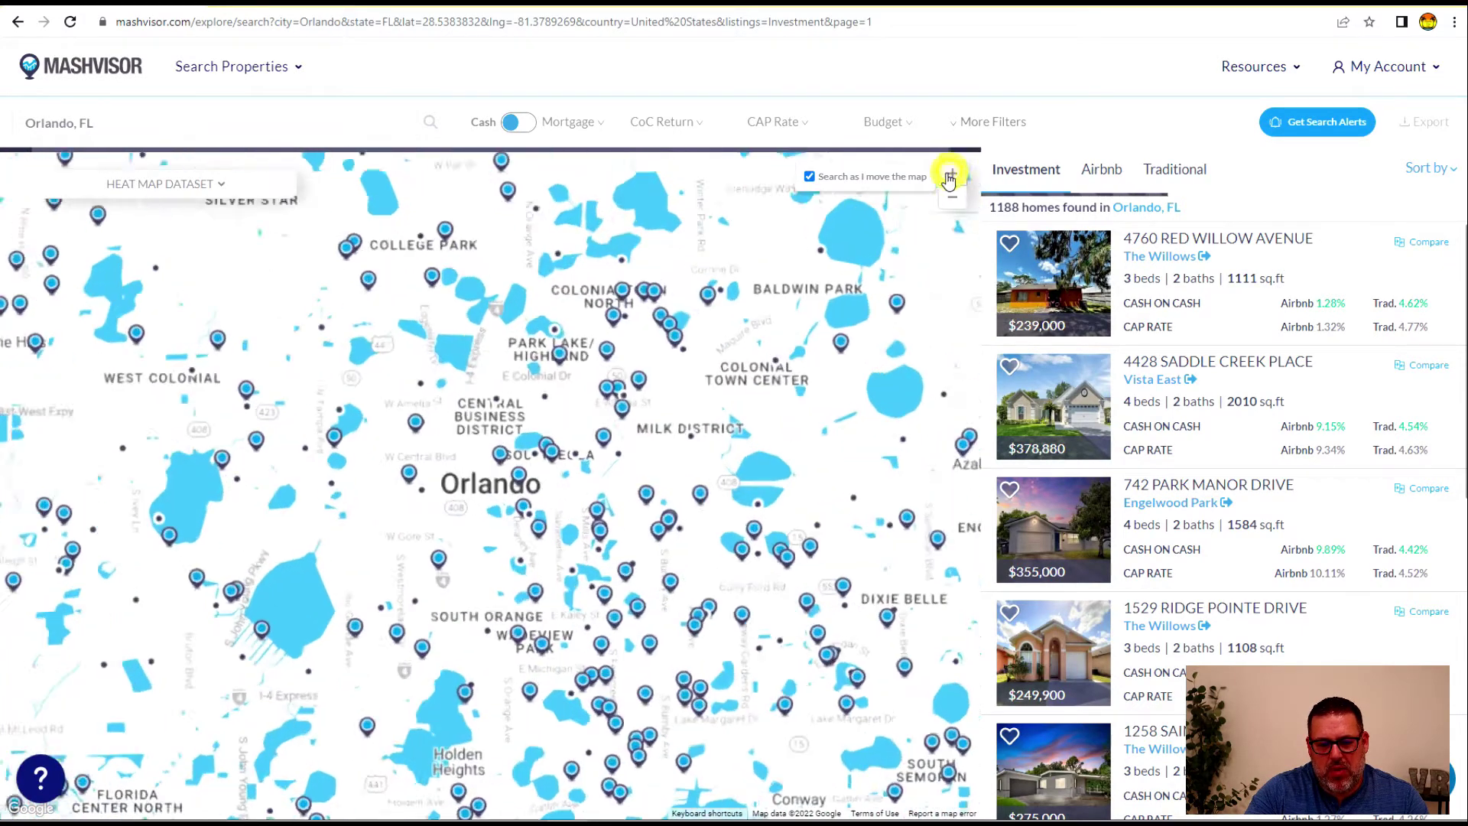
left_click_drag(646, 610, 707, 543)
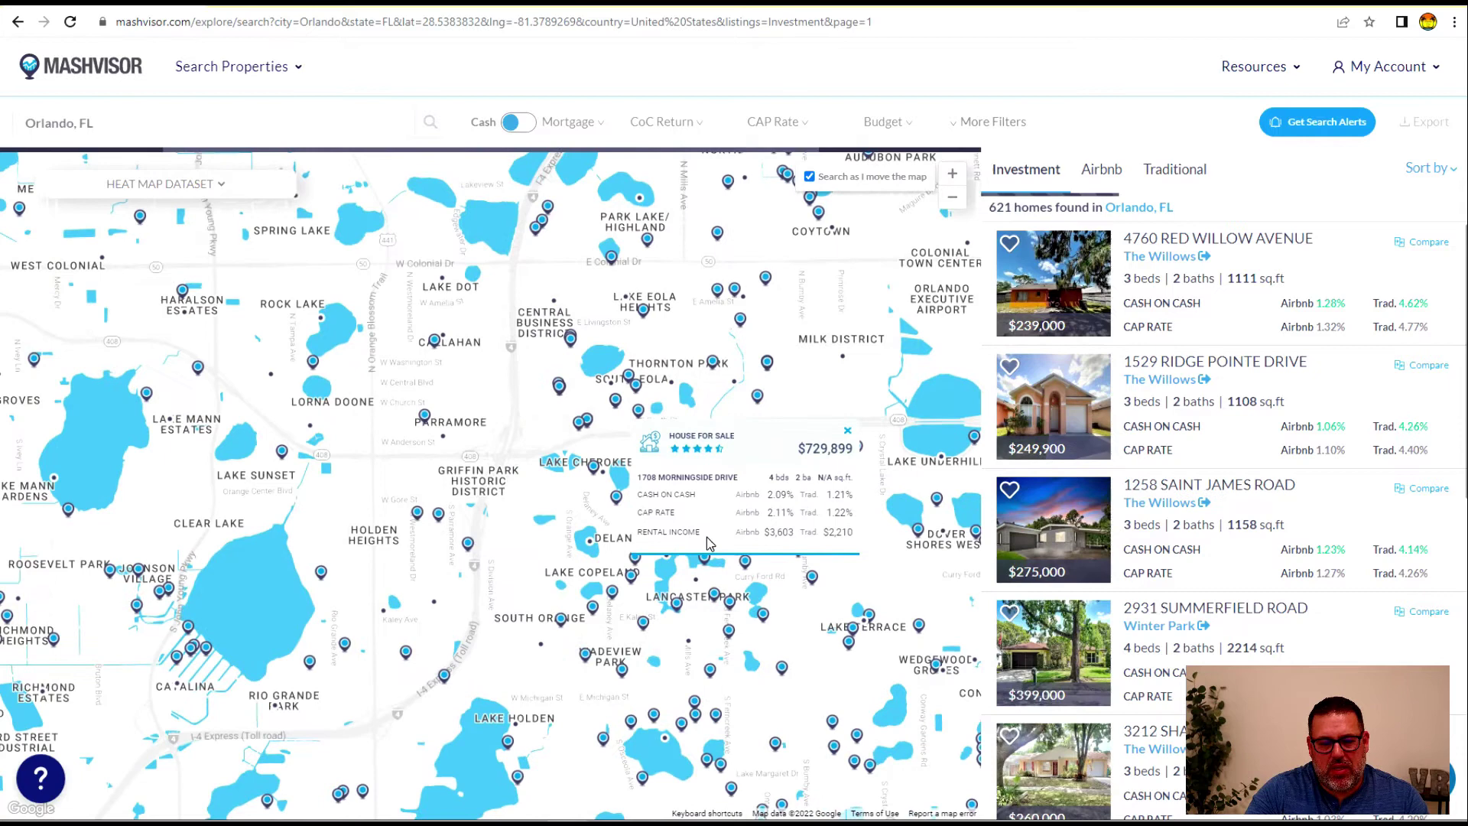
left_click_drag(418, 690, 435, 648)
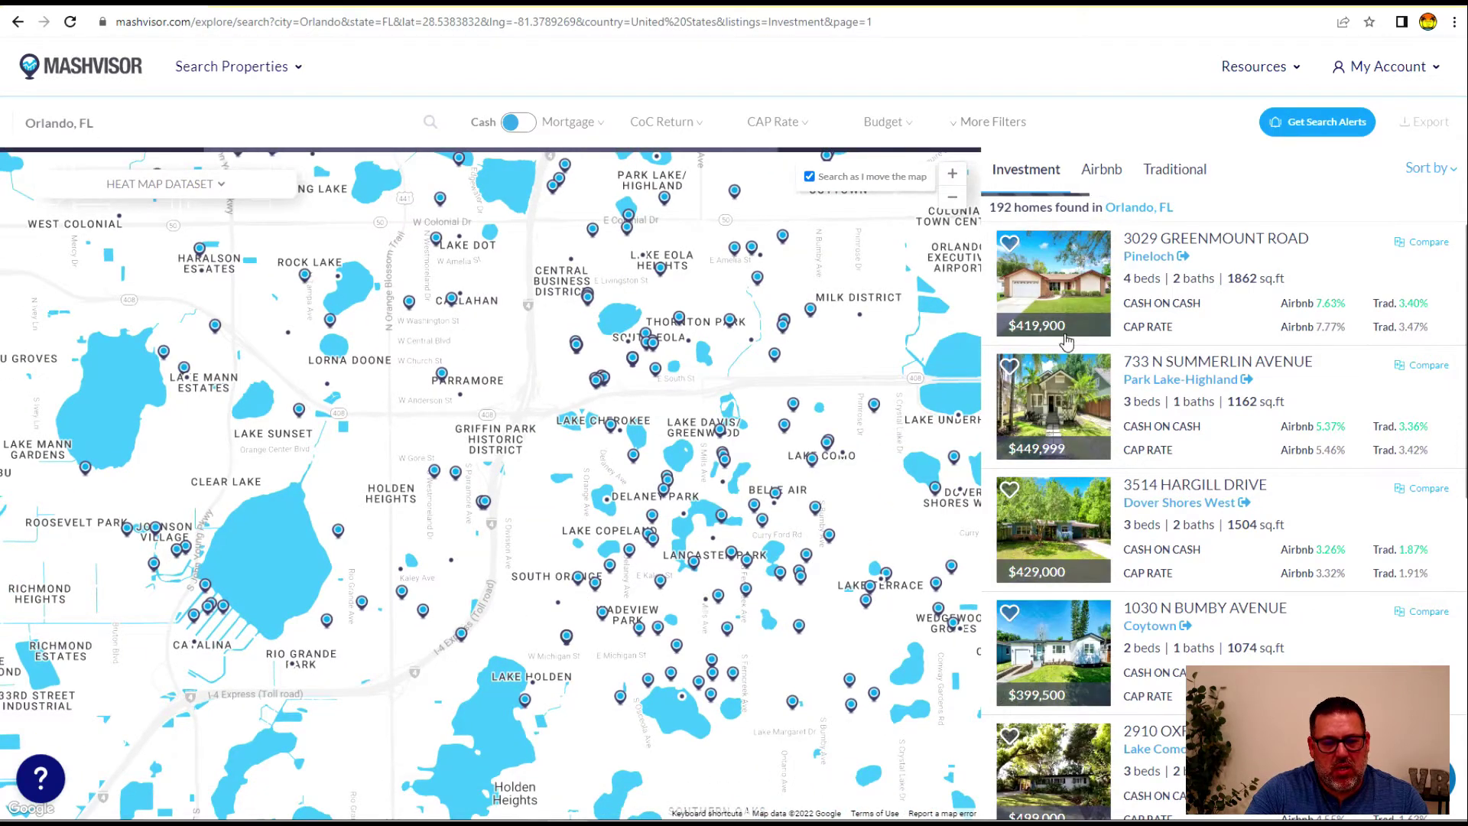
left_click_drag(389, 655, 455, 636)
left_click_drag(283, 707, 559, 545)
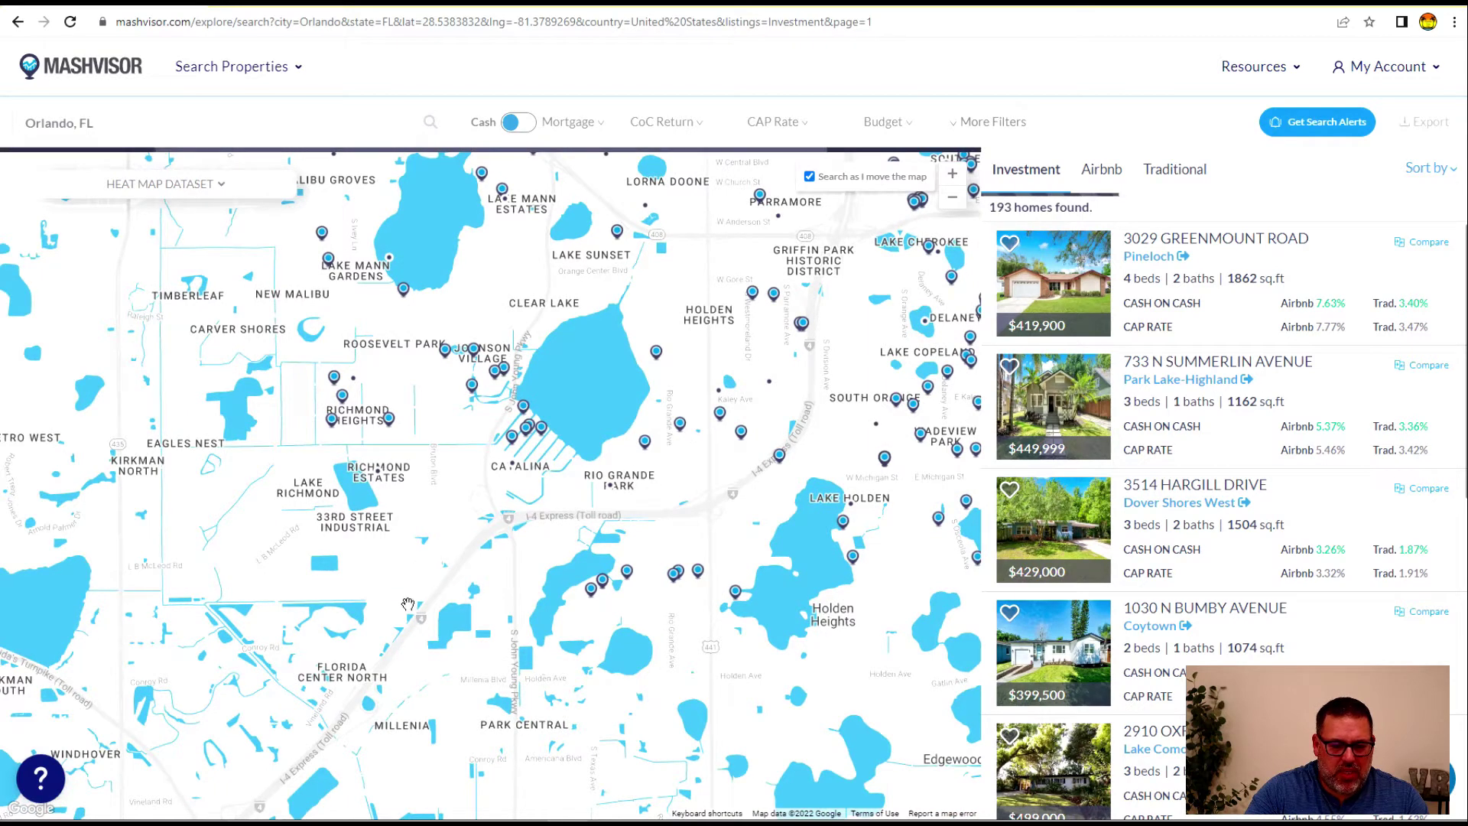
left_click_drag(406, 604, 464, 593)
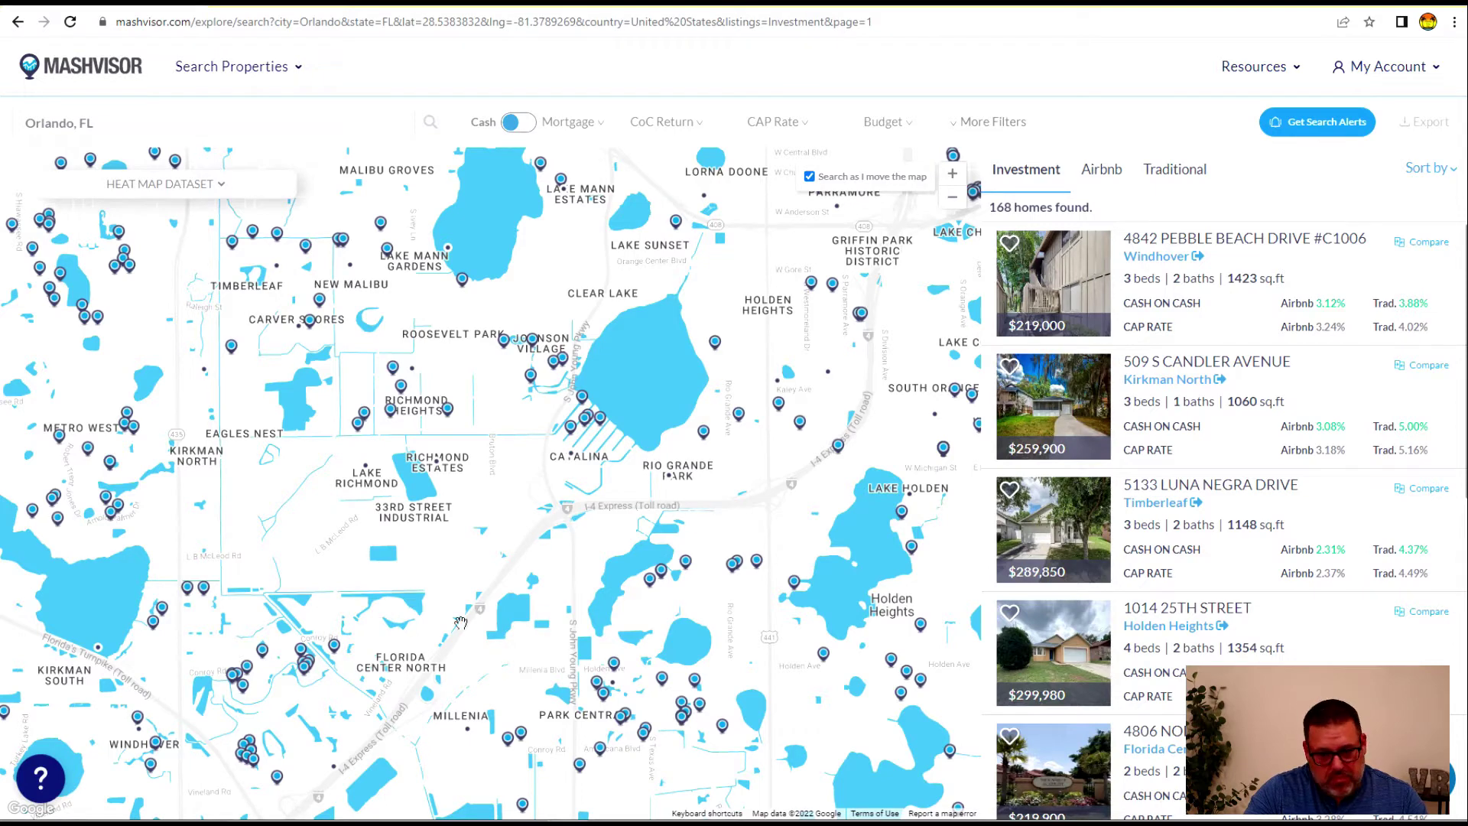
left_click(336, 651)
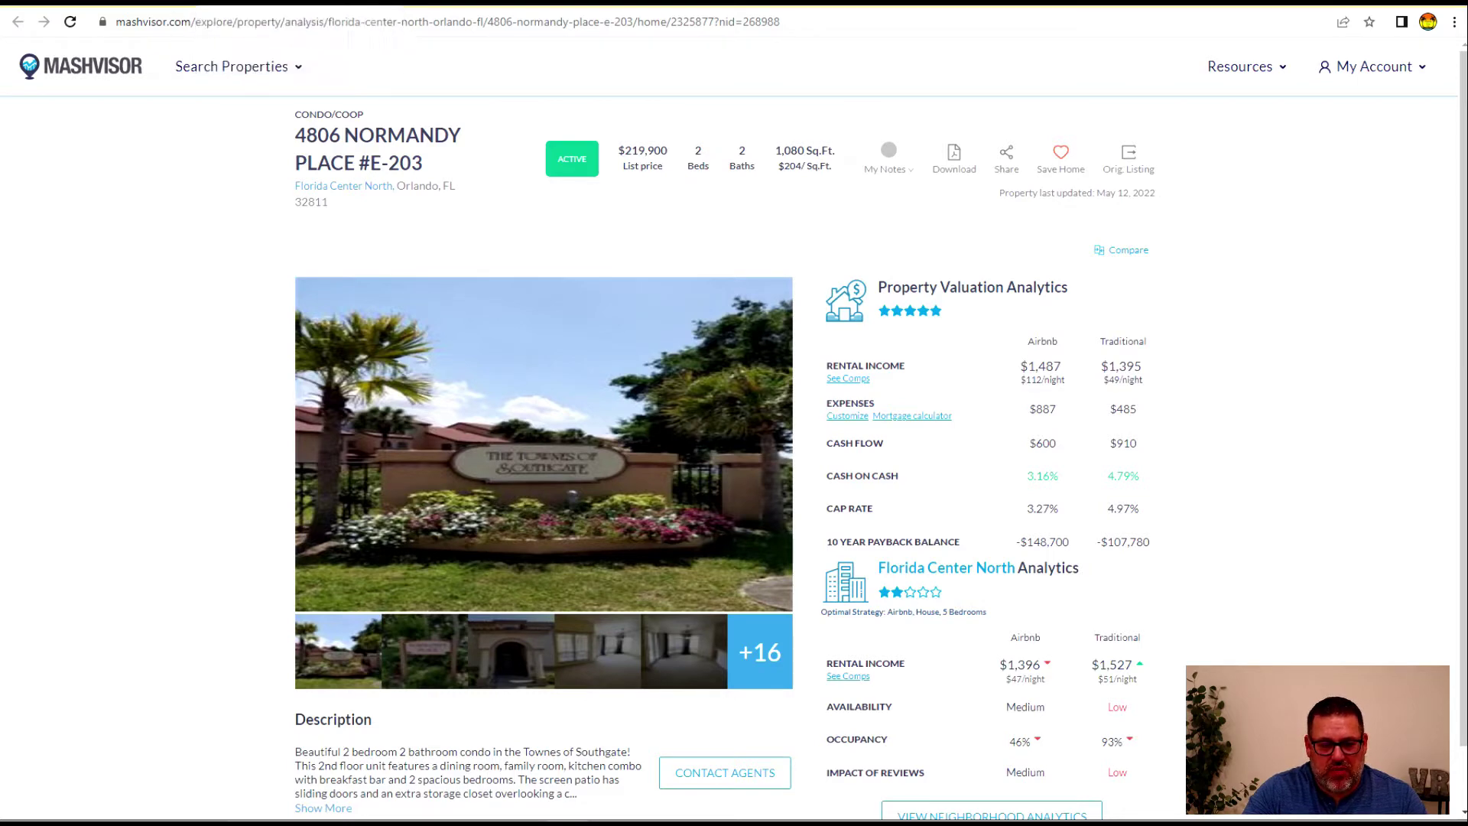
Return to the Orlando investment map tab and pan it toward Metro West and Kirkman
left_click(128, 4)
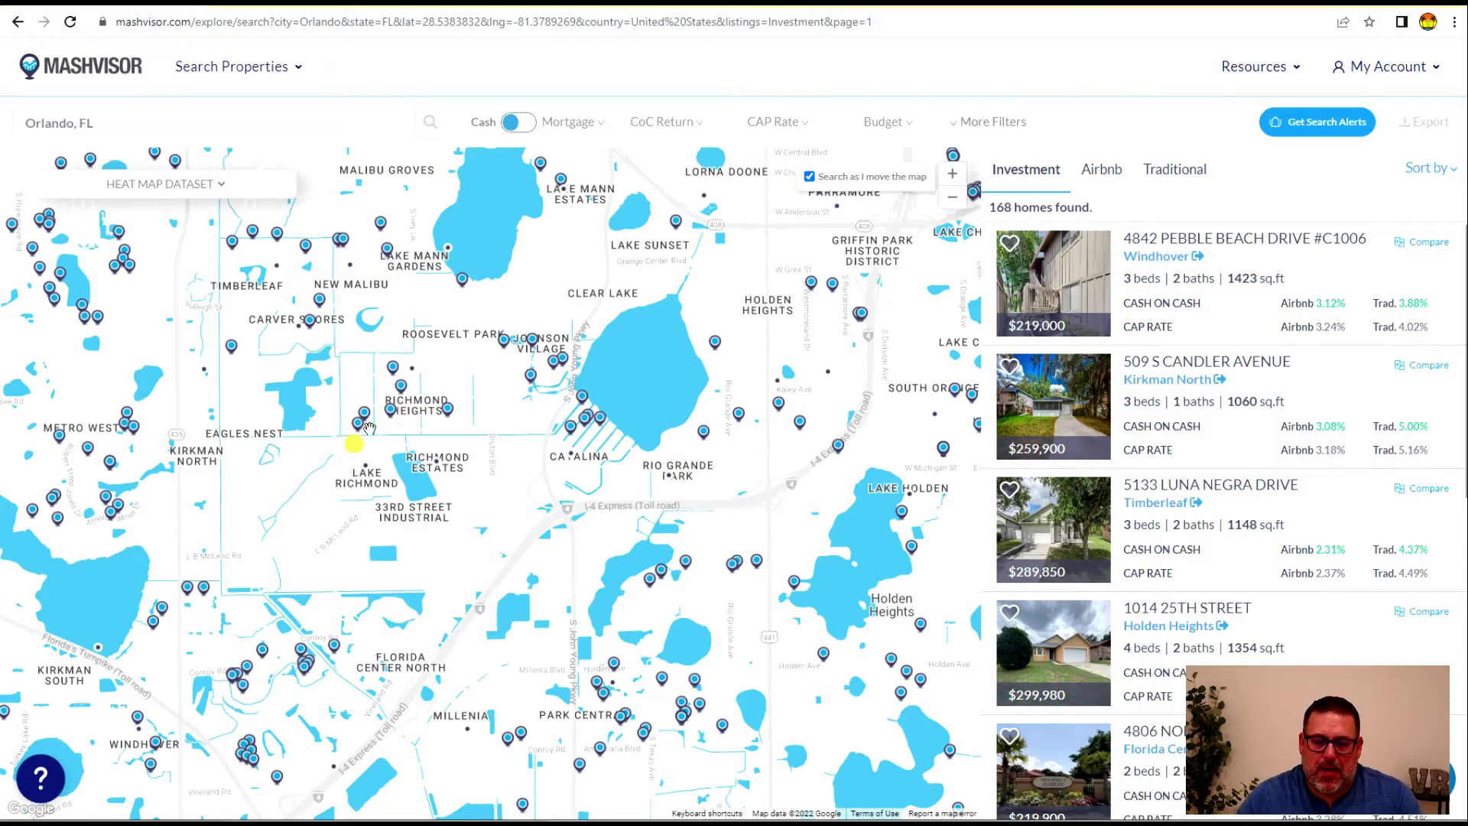
left_click_drag(416, 419, 677, 345)
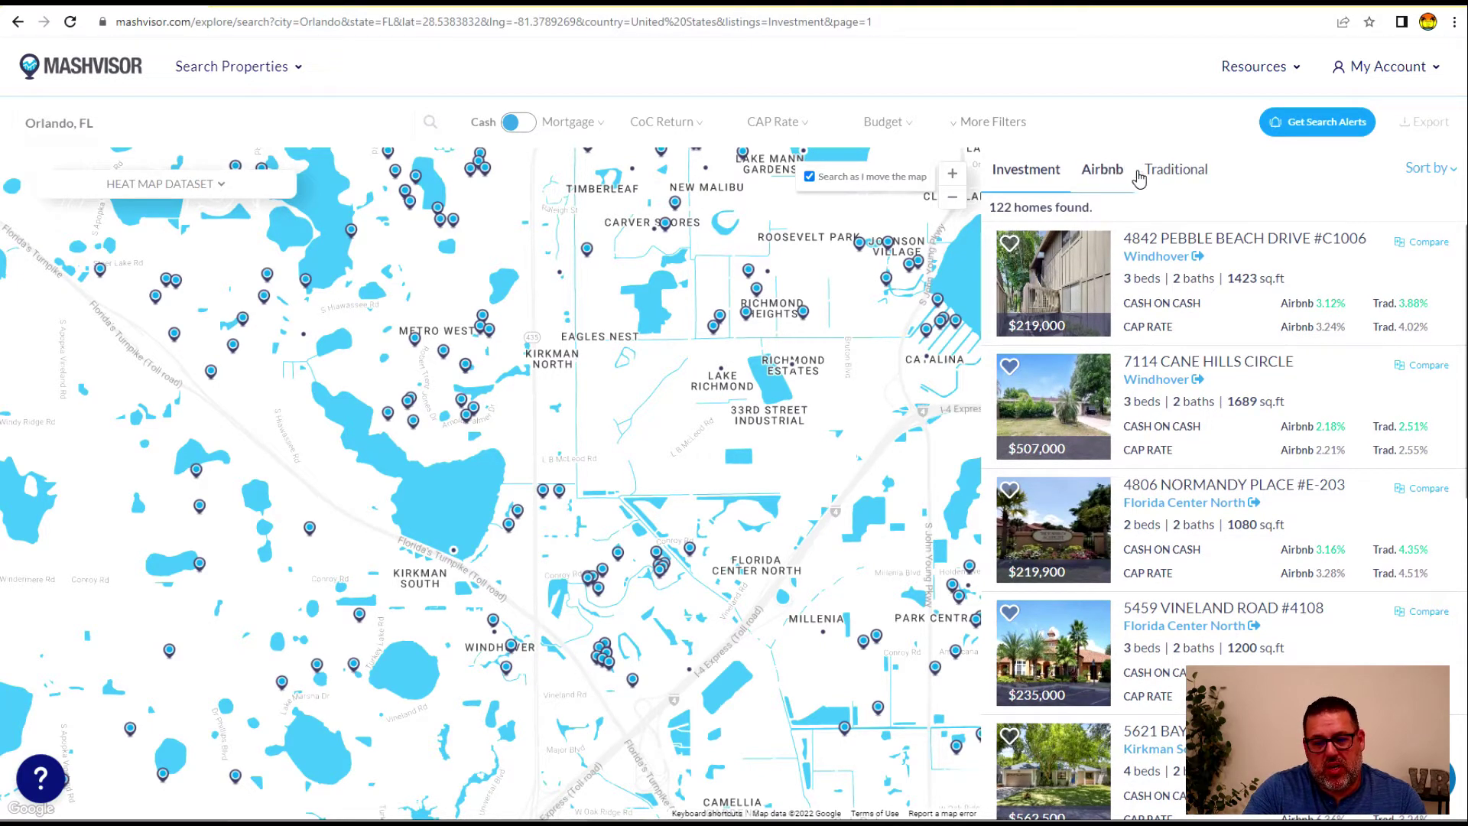
Switch the map to Airbnb rentals and view the Kirkman North and Catalina neighborhood summaries
left_click(1106, 177)
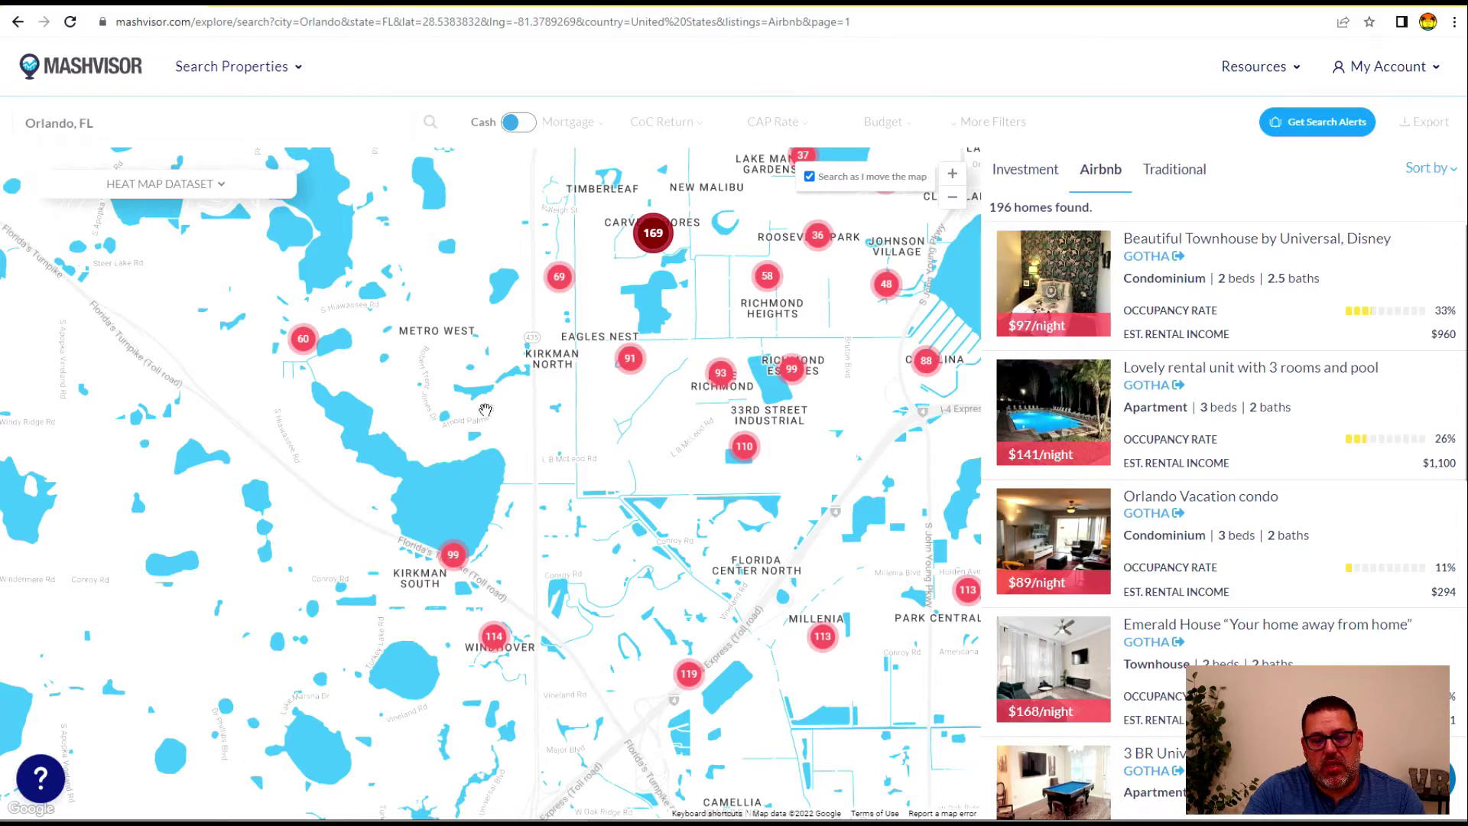
left_click(558, 282)
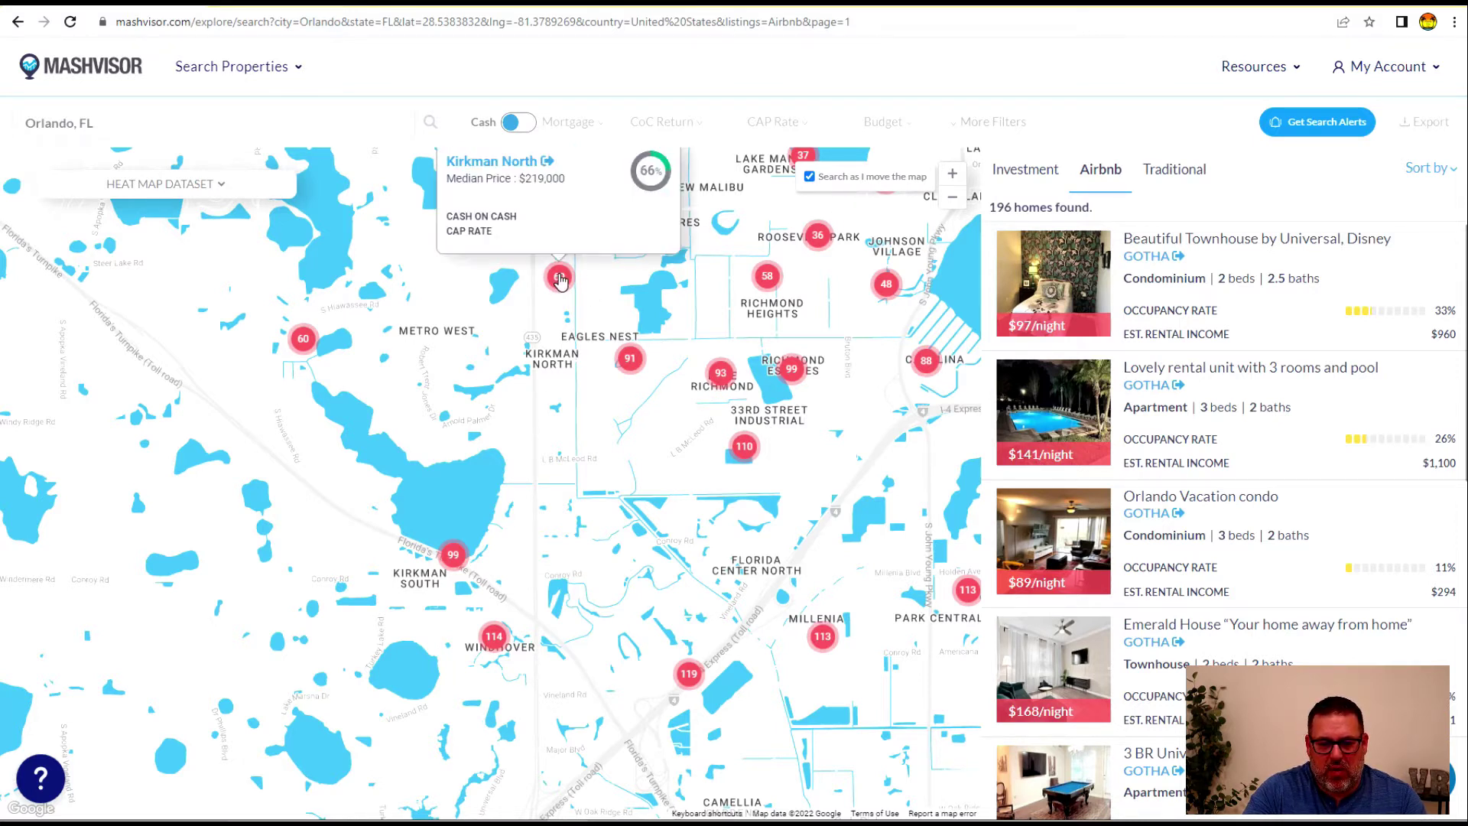
left_click(925, 365)
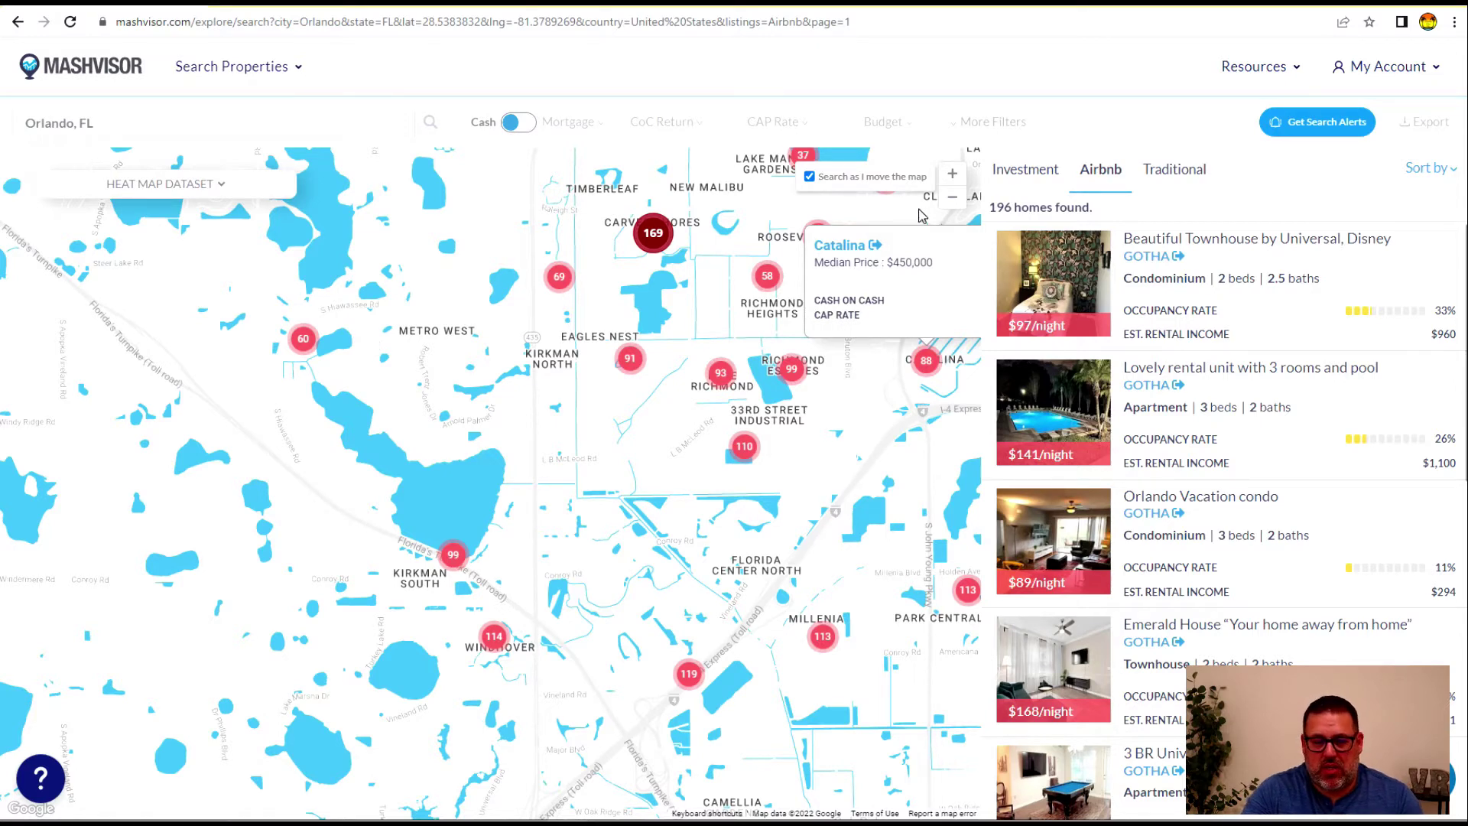
Zoom in two levels, pan to Metro West, and open the $191/night S Hiawassee Rd rental's card
left_click(952, 174)
left_click(952, 175)
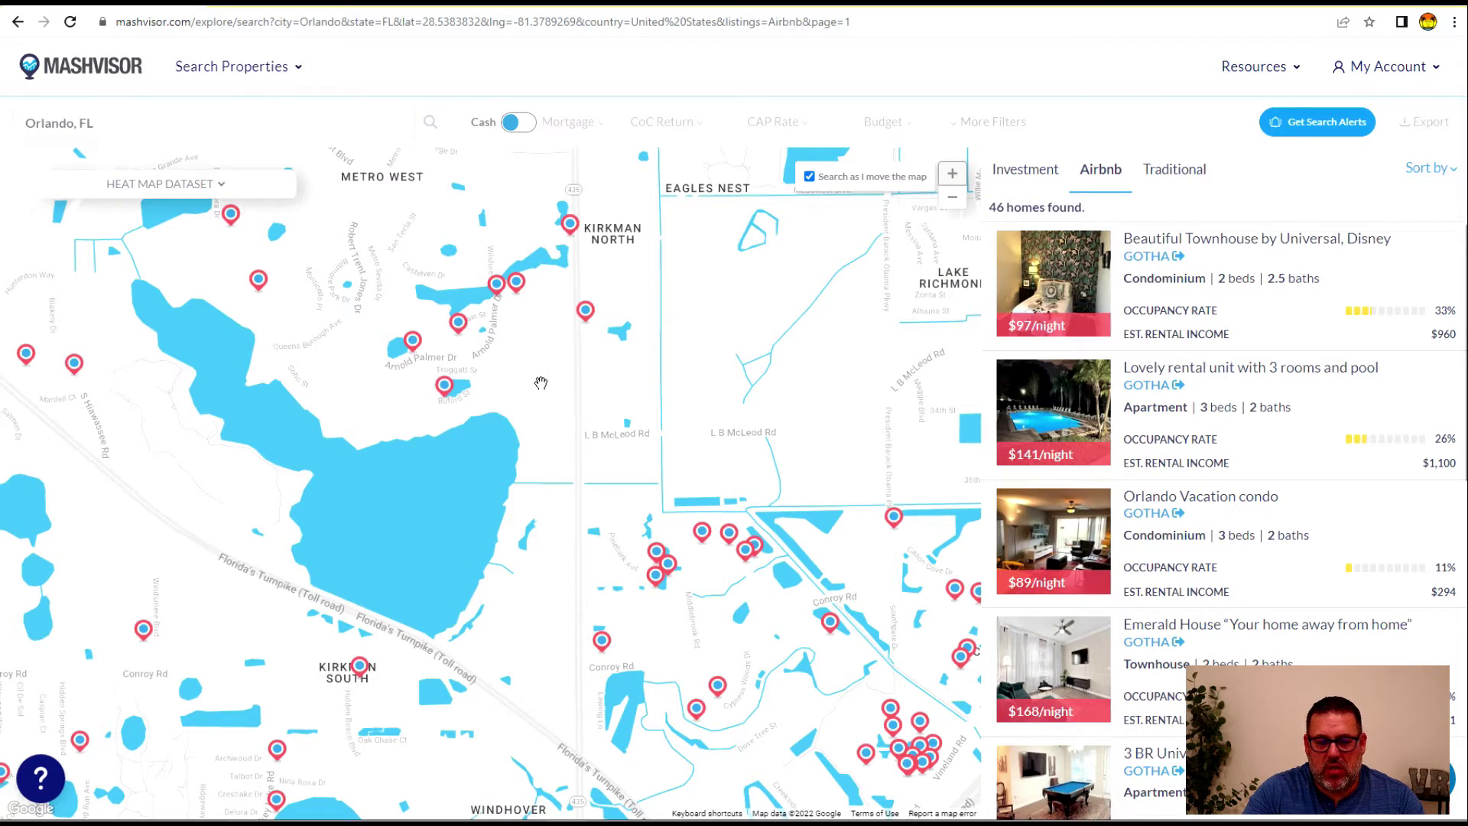
left_click(516, 282)
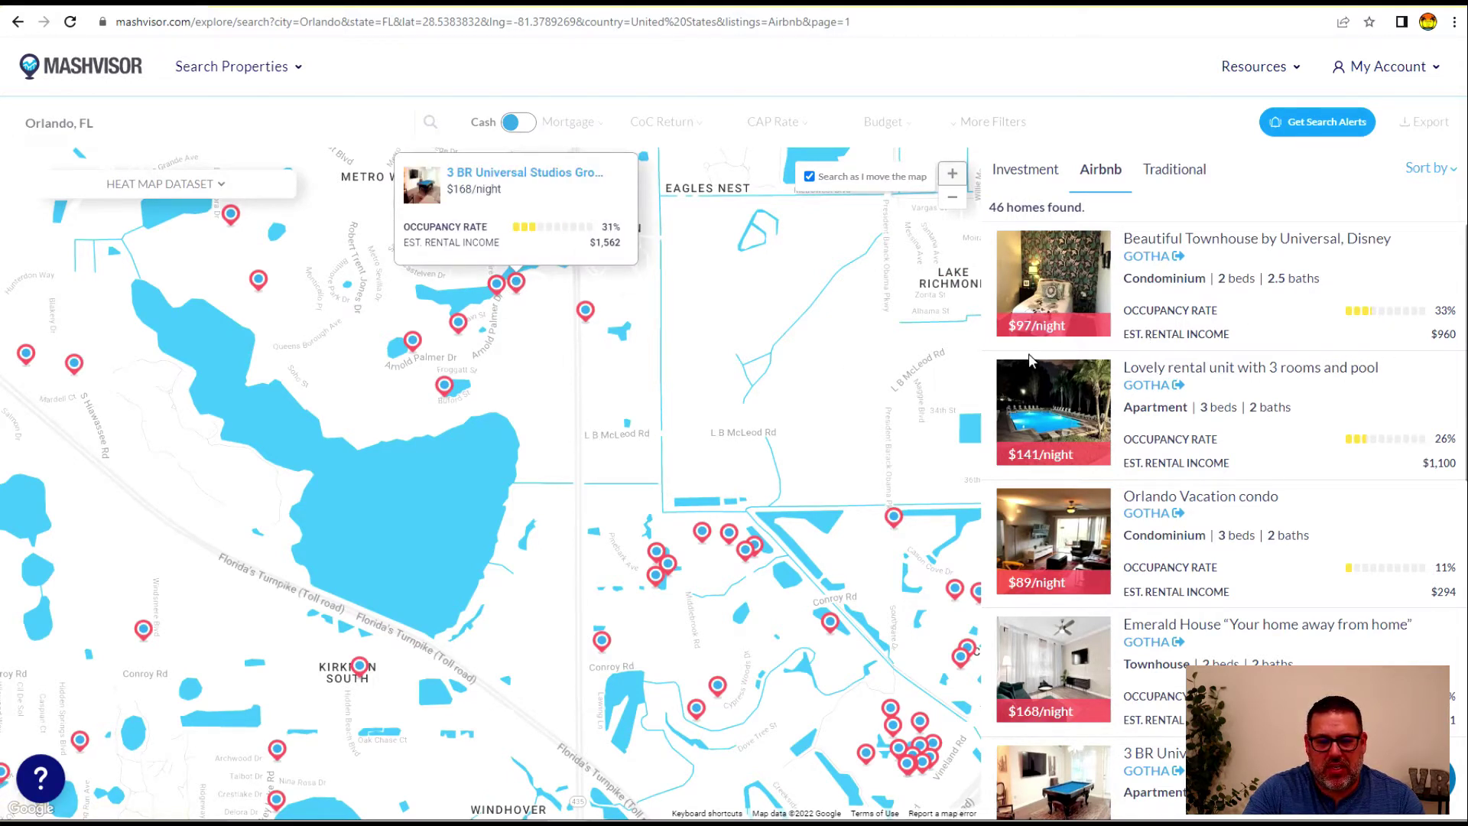
left_click_drag(366, 272, 376, 448)
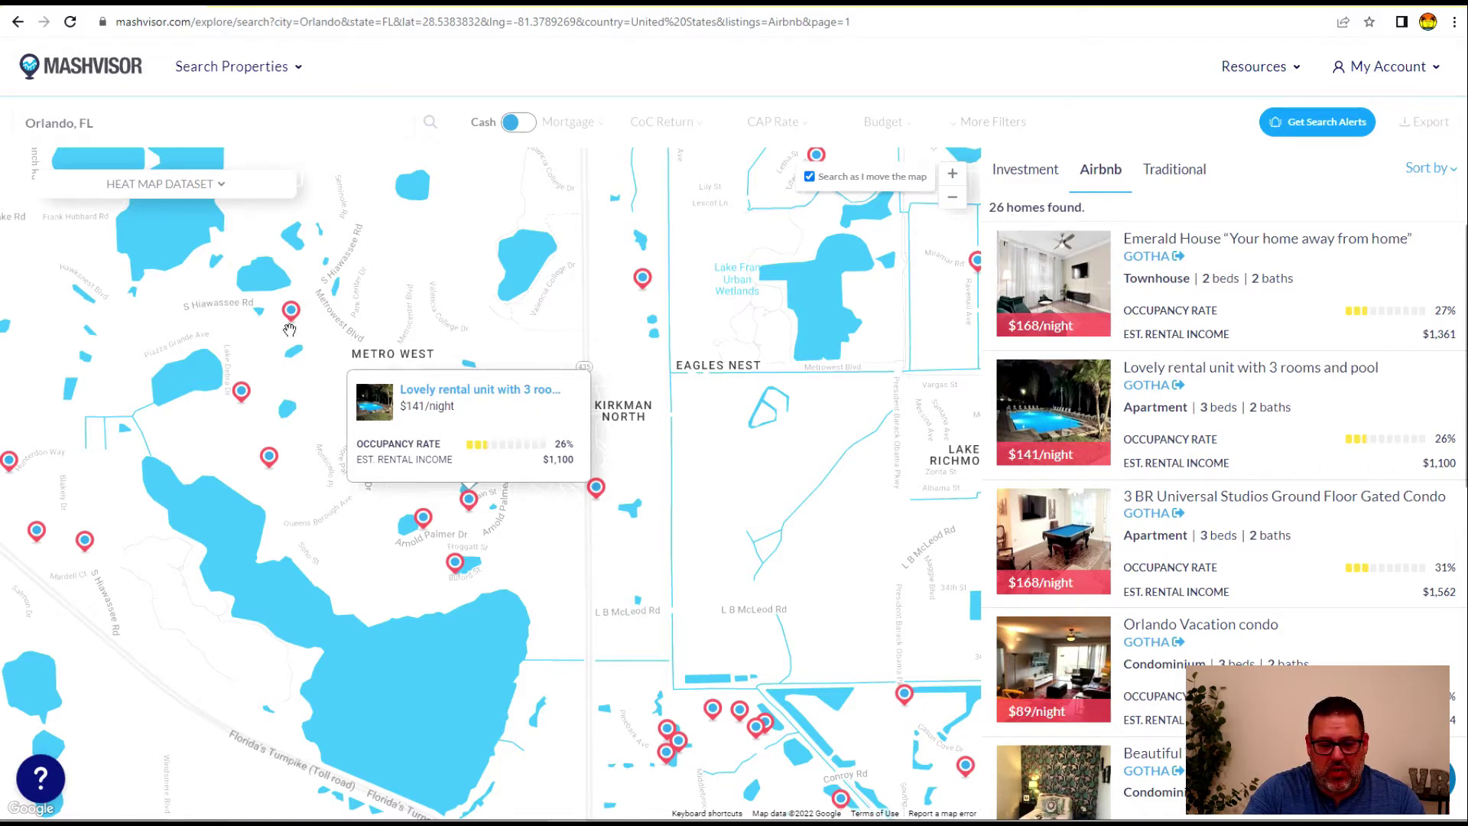
mouse_move(291, 314)
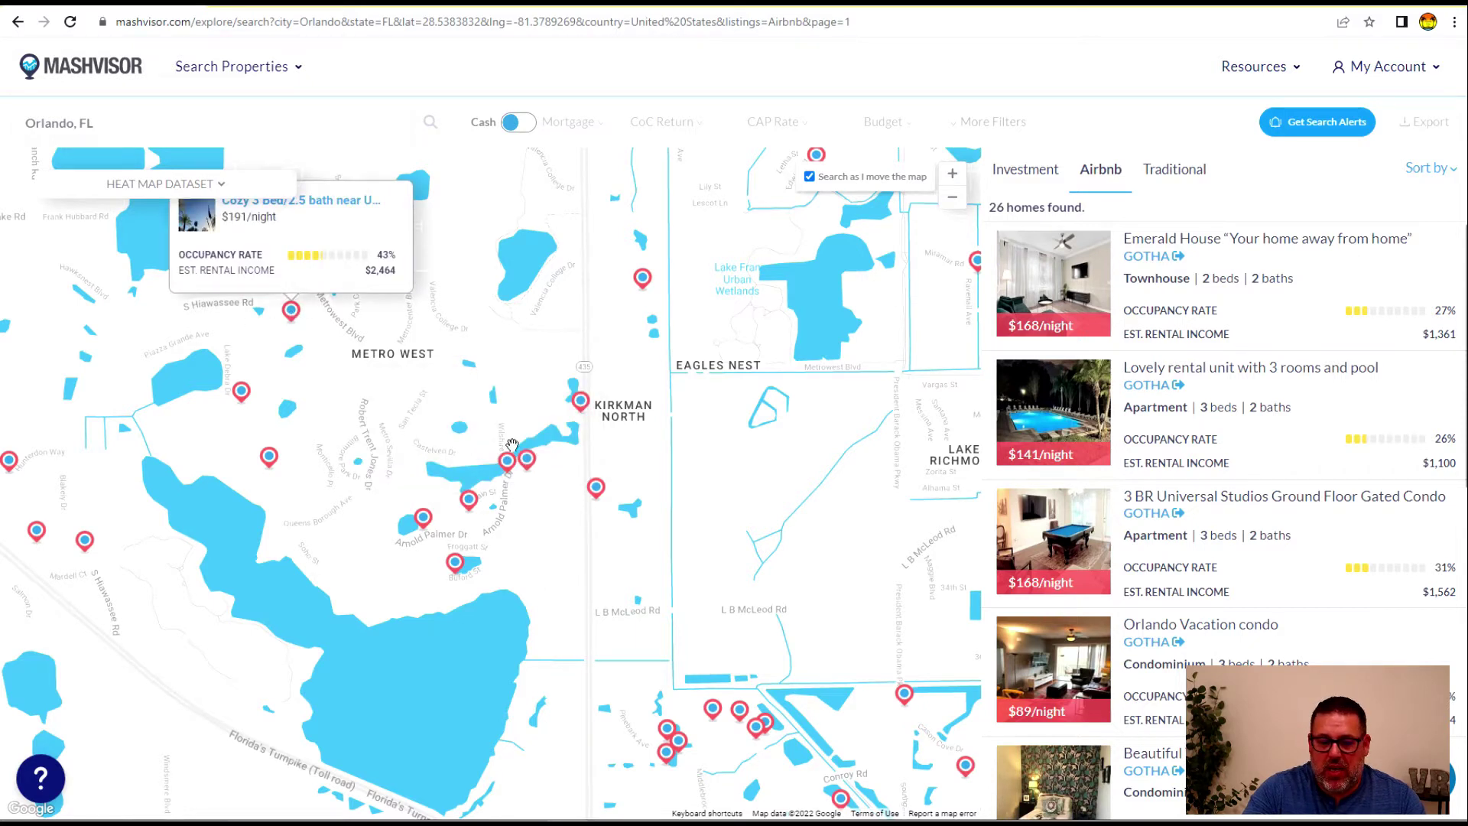
left_click(293, 325)
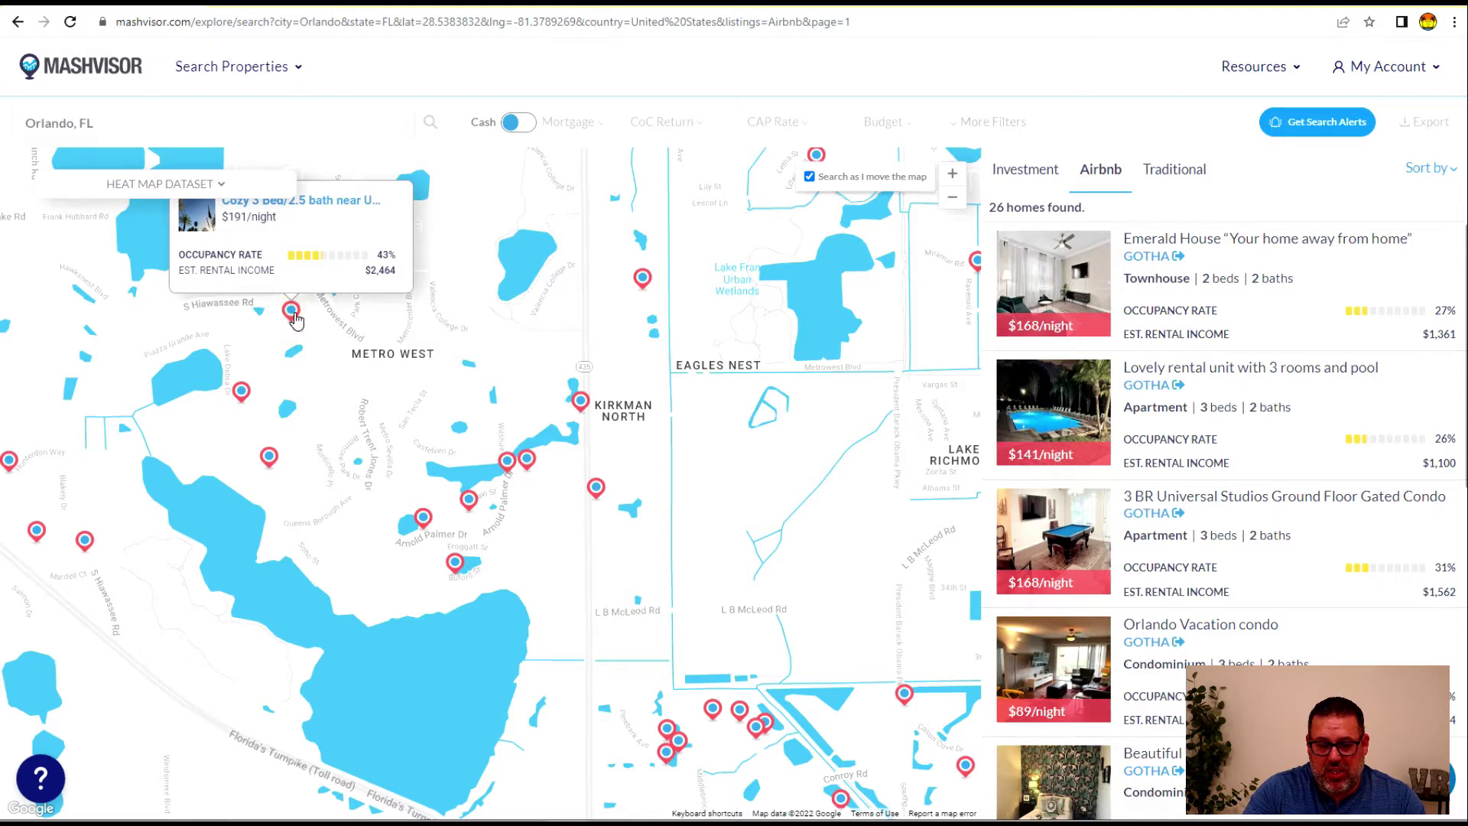
left_click(292, 240)
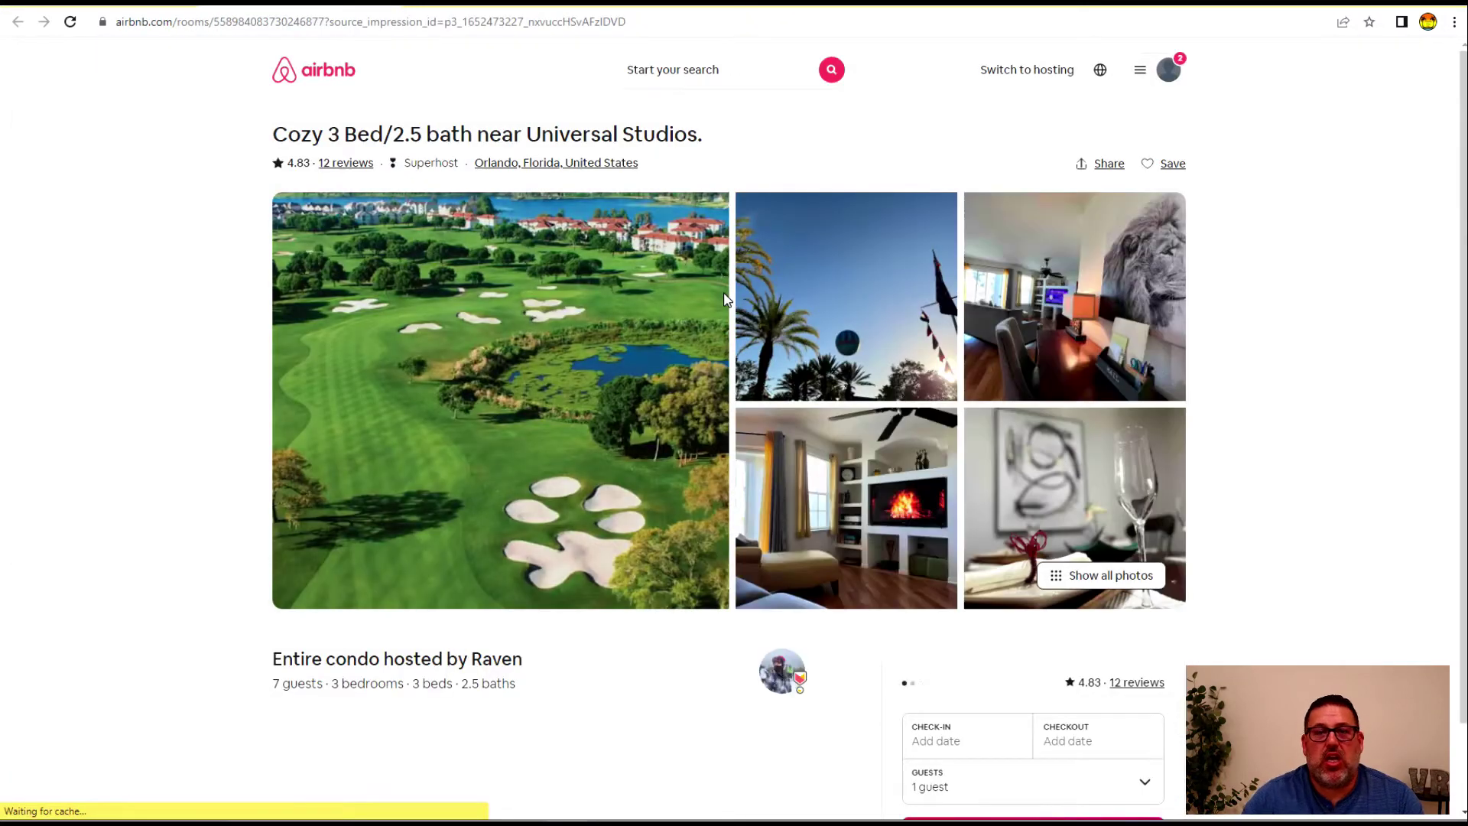
scroll(845, 527, "down", 5)
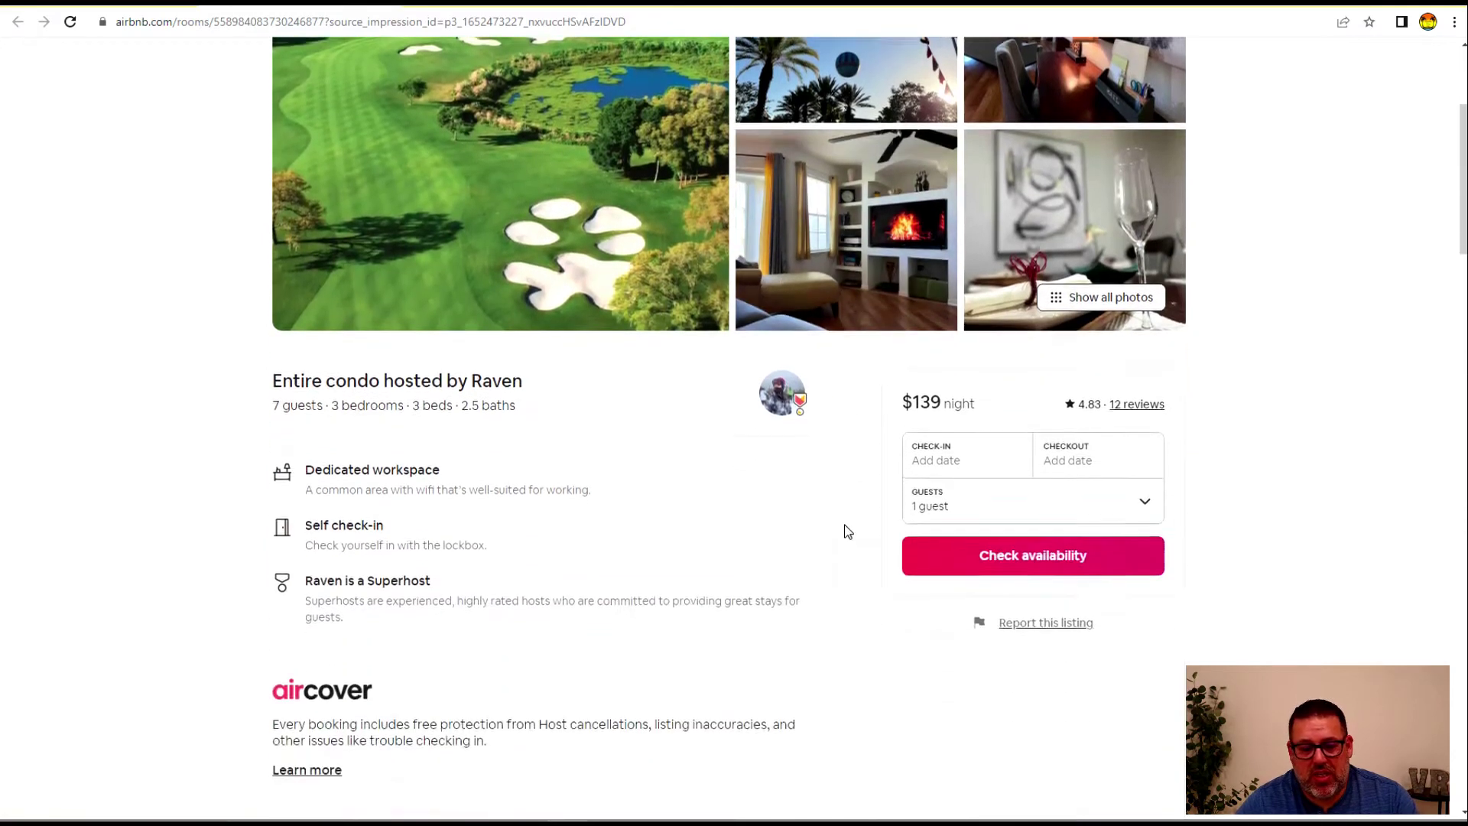
scroll(706, 467, "down", 1)
scroll(360, 473, "down", 4)
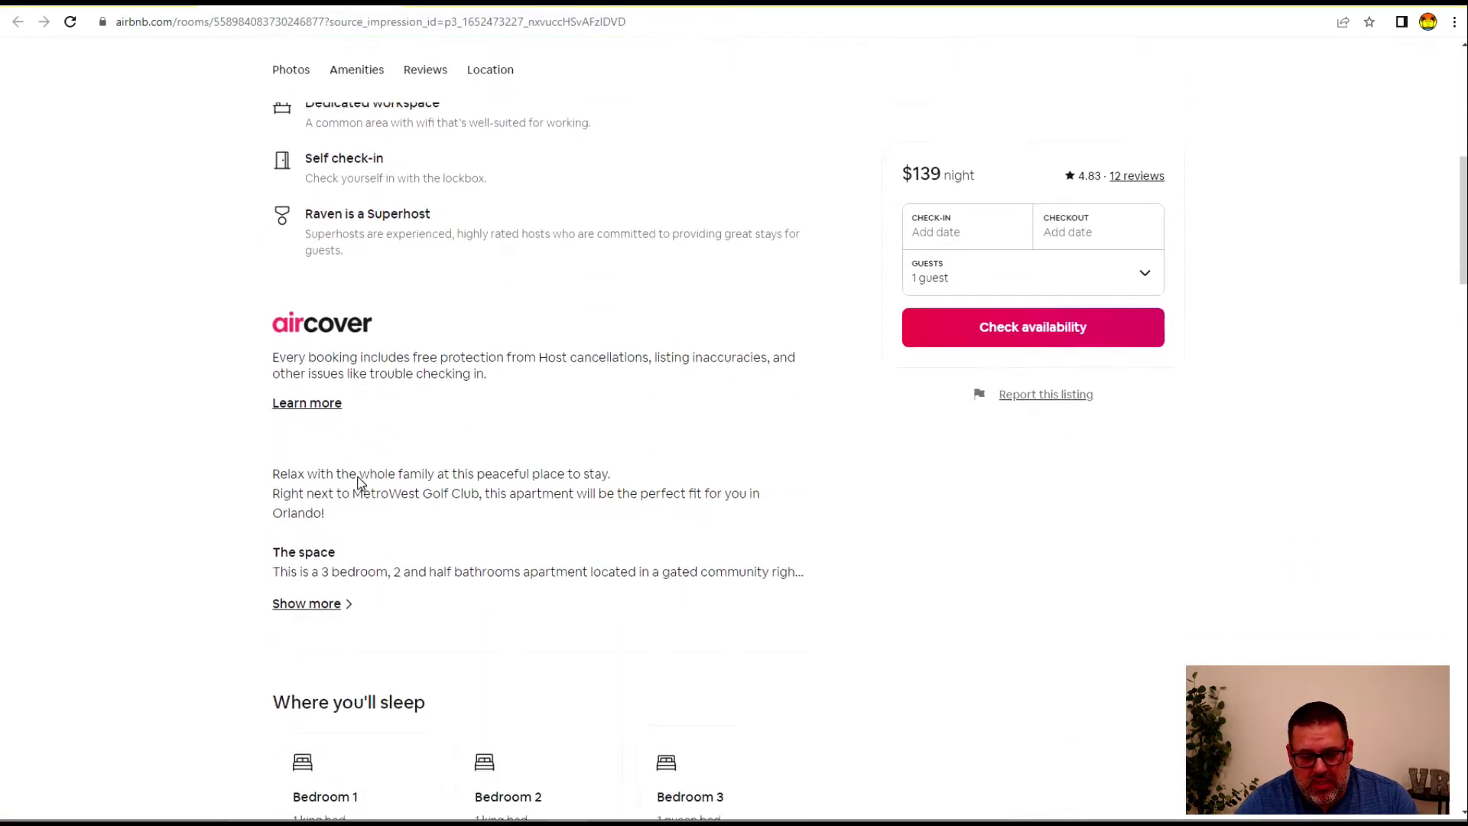
scroll(617, 391, "up", 10)
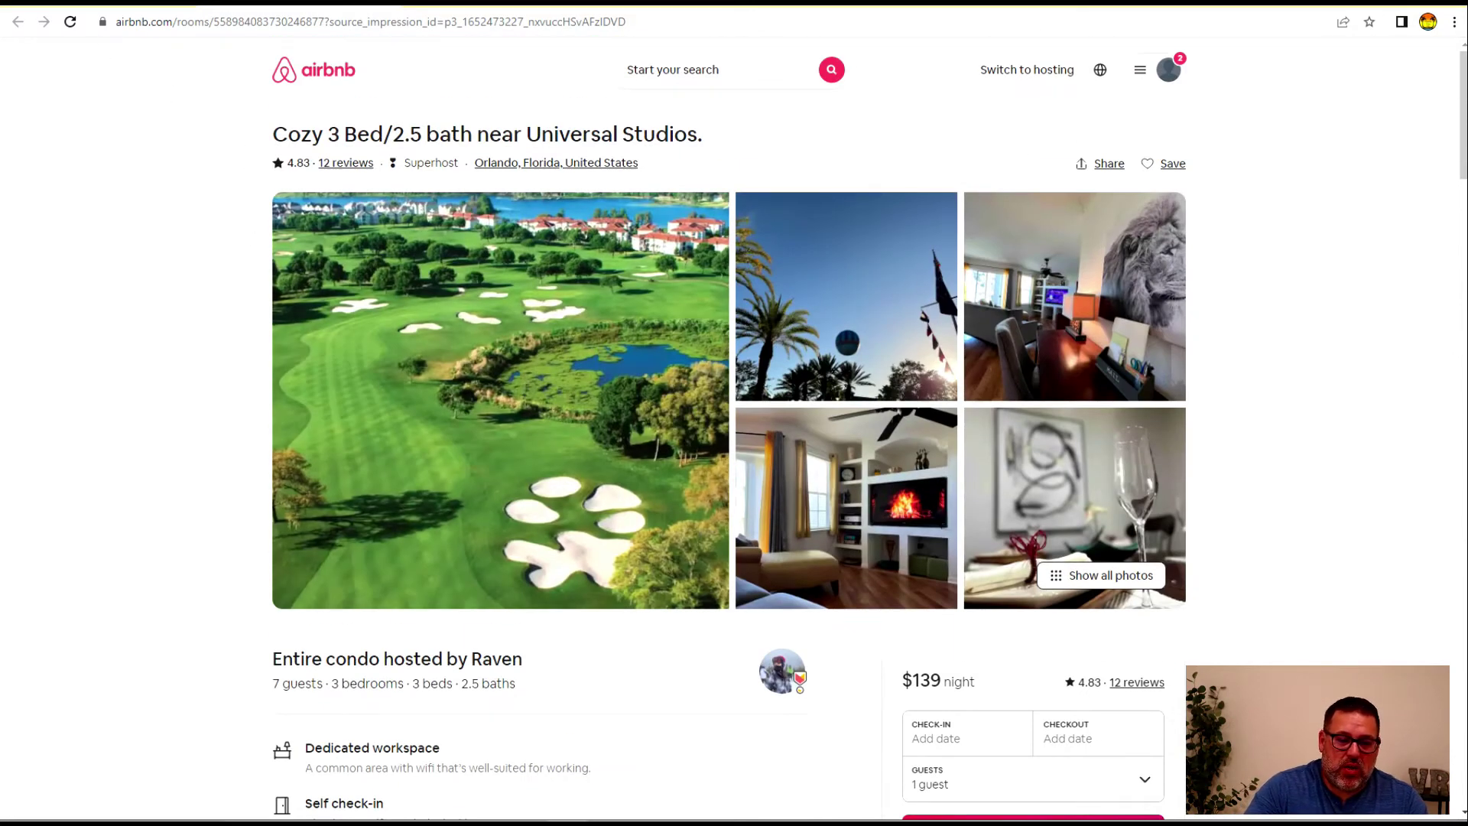
left_click(386, 4)
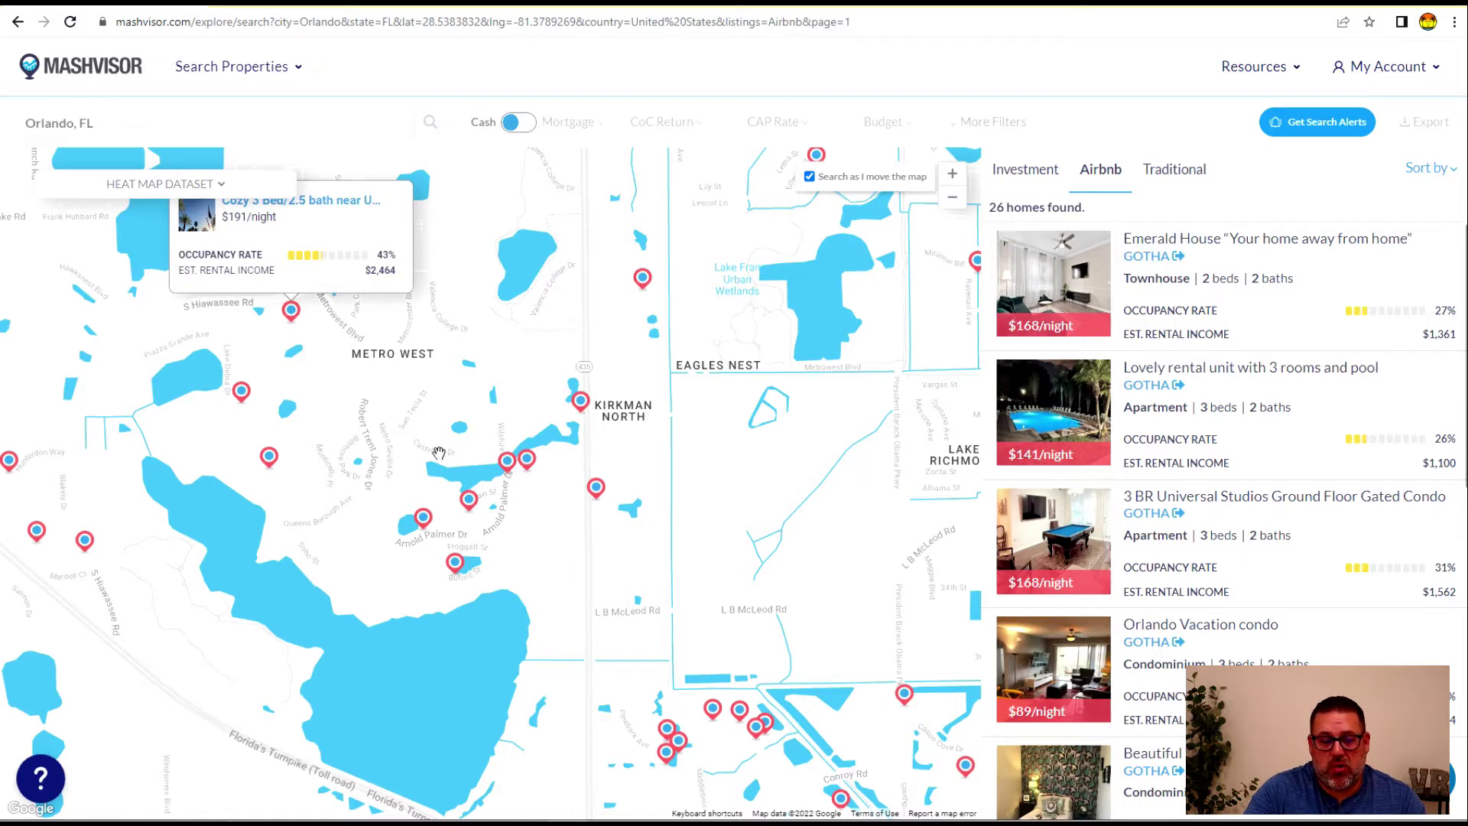
Pan the Airbnb map west across Orlando toward the large lake and Gotha
left_click_drag(493, 410, 529, 404)
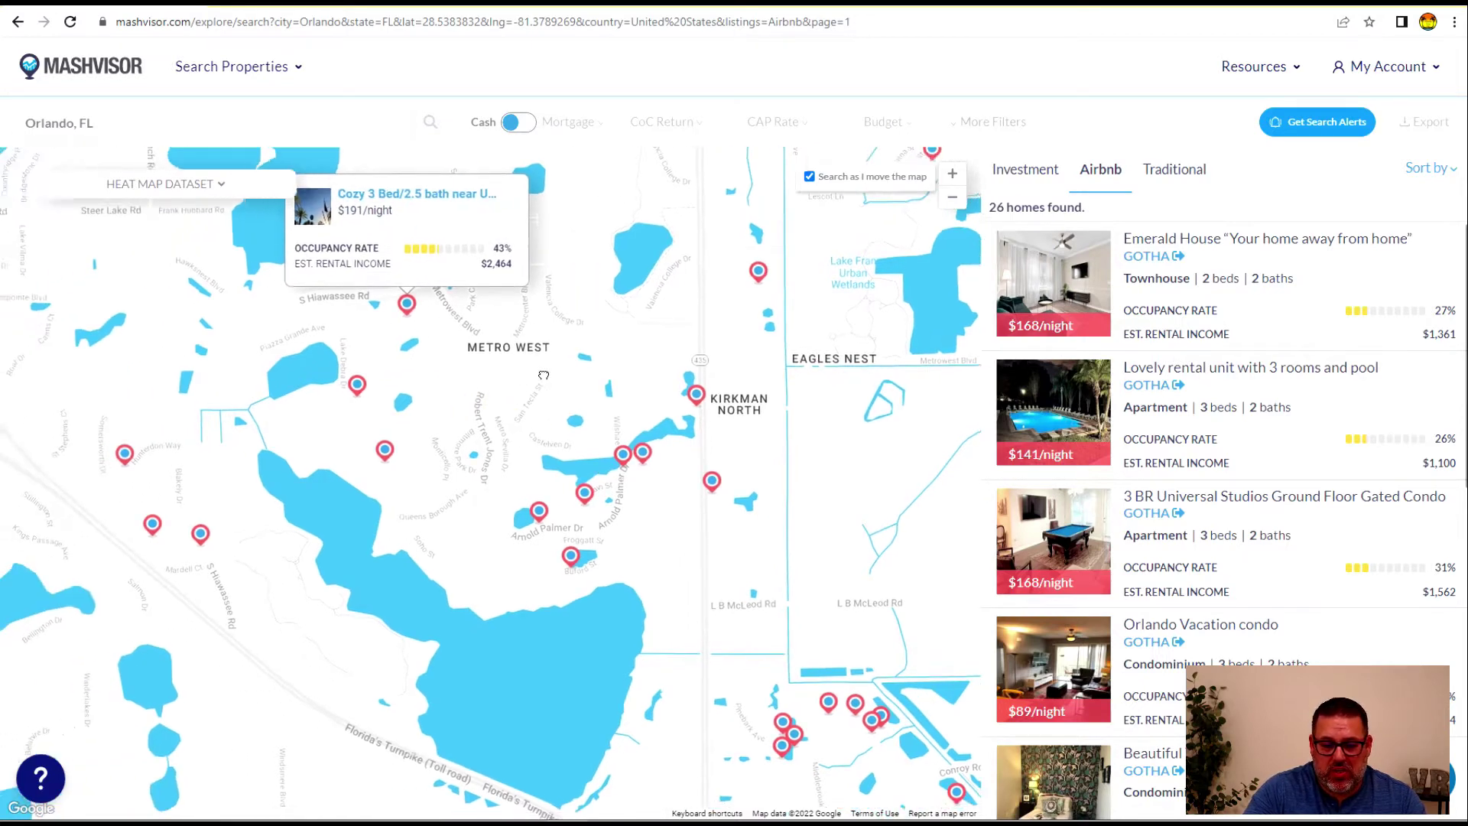
left_click_drag(230, 525, 434, 456)
left_click_drag(400, 612, 548, 566)
left_click_drag(302, 562, 367, 596)
left_click_drag(248, 620, 367, 593)
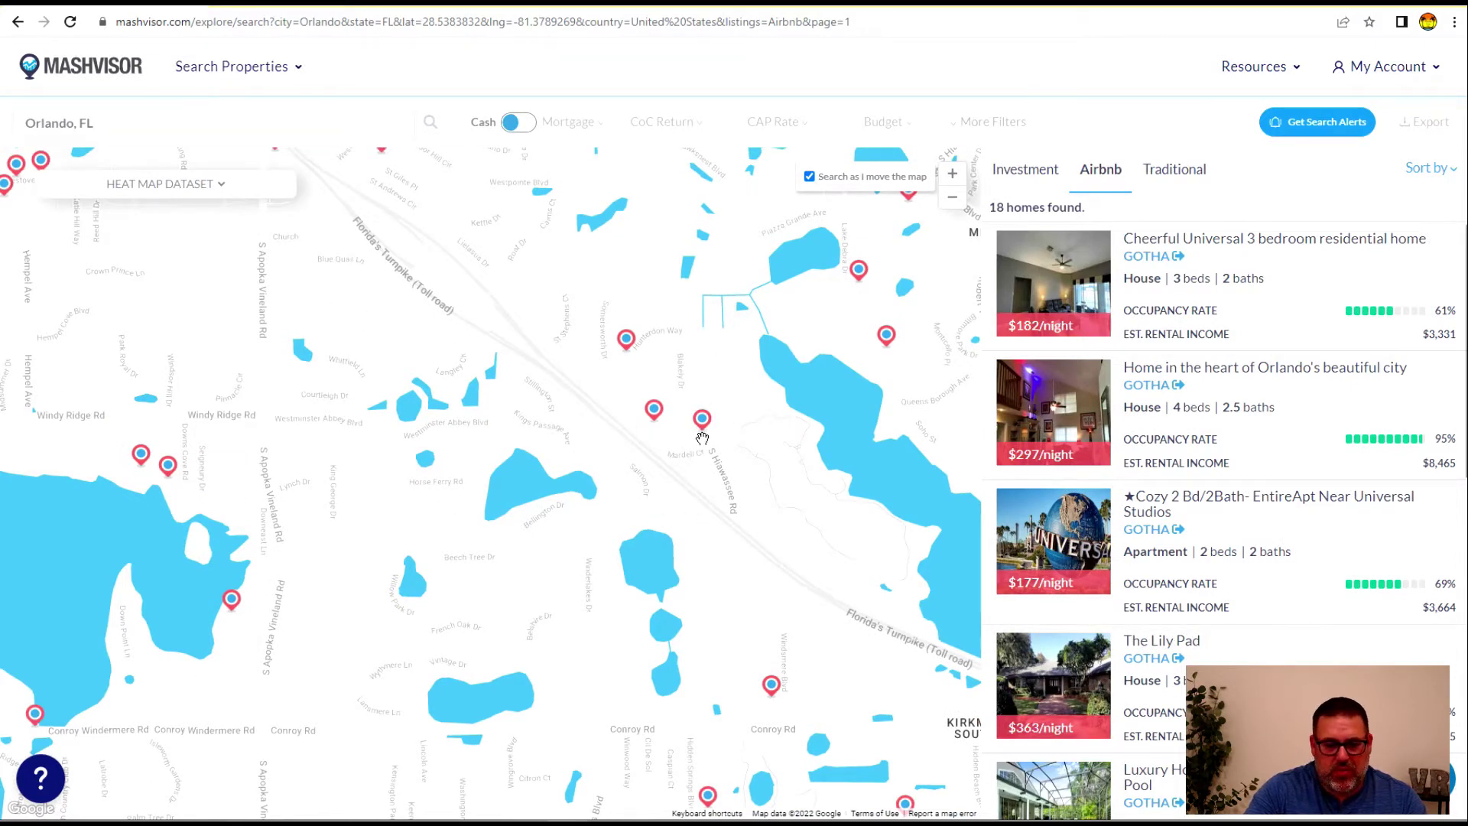
left_click_drag(38, 329, 333, 405)
left_click_drag(658, 387, 622, 564)
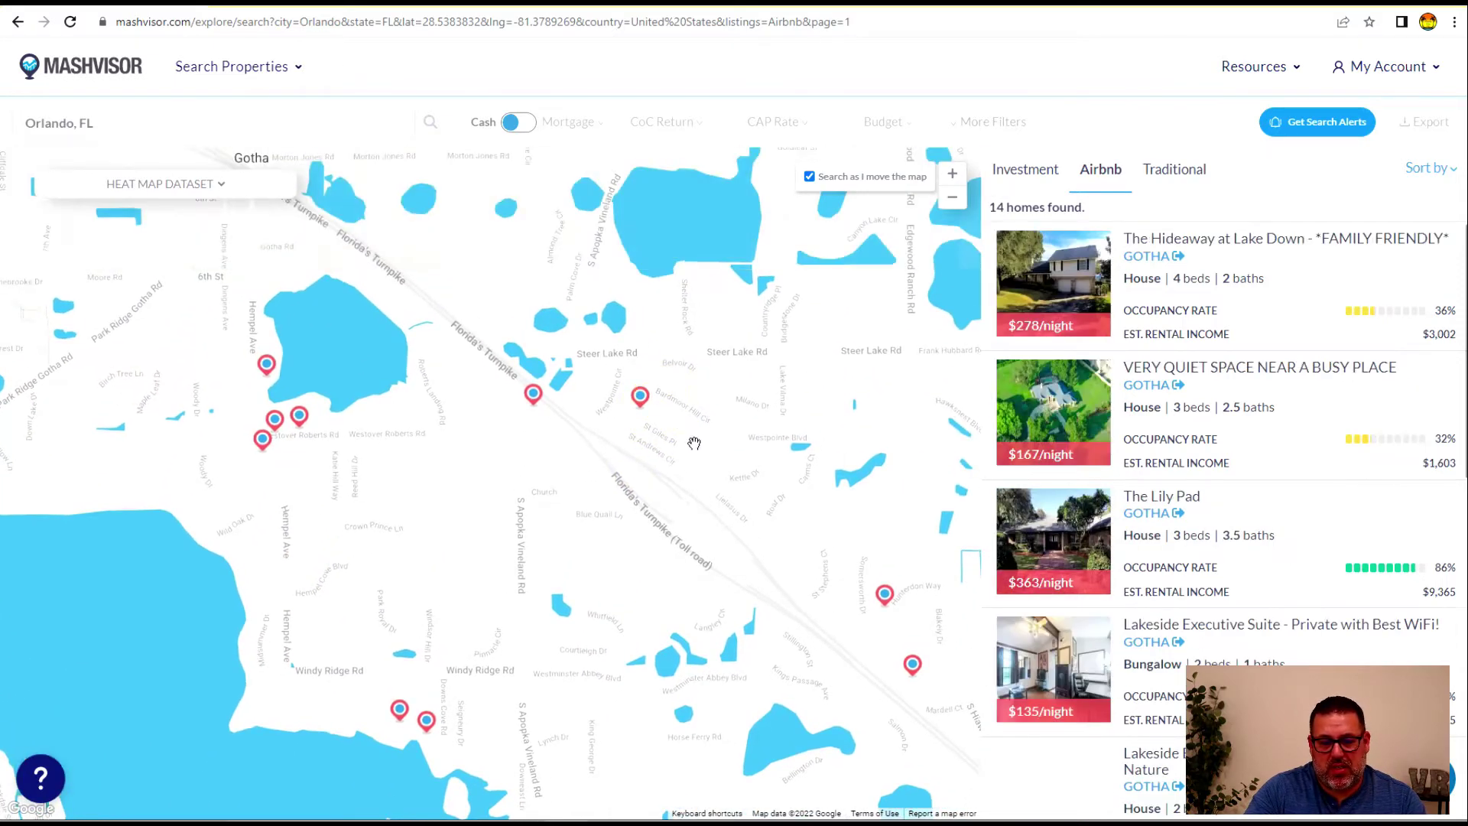
left_click_drag(785, 374, 656, 446)
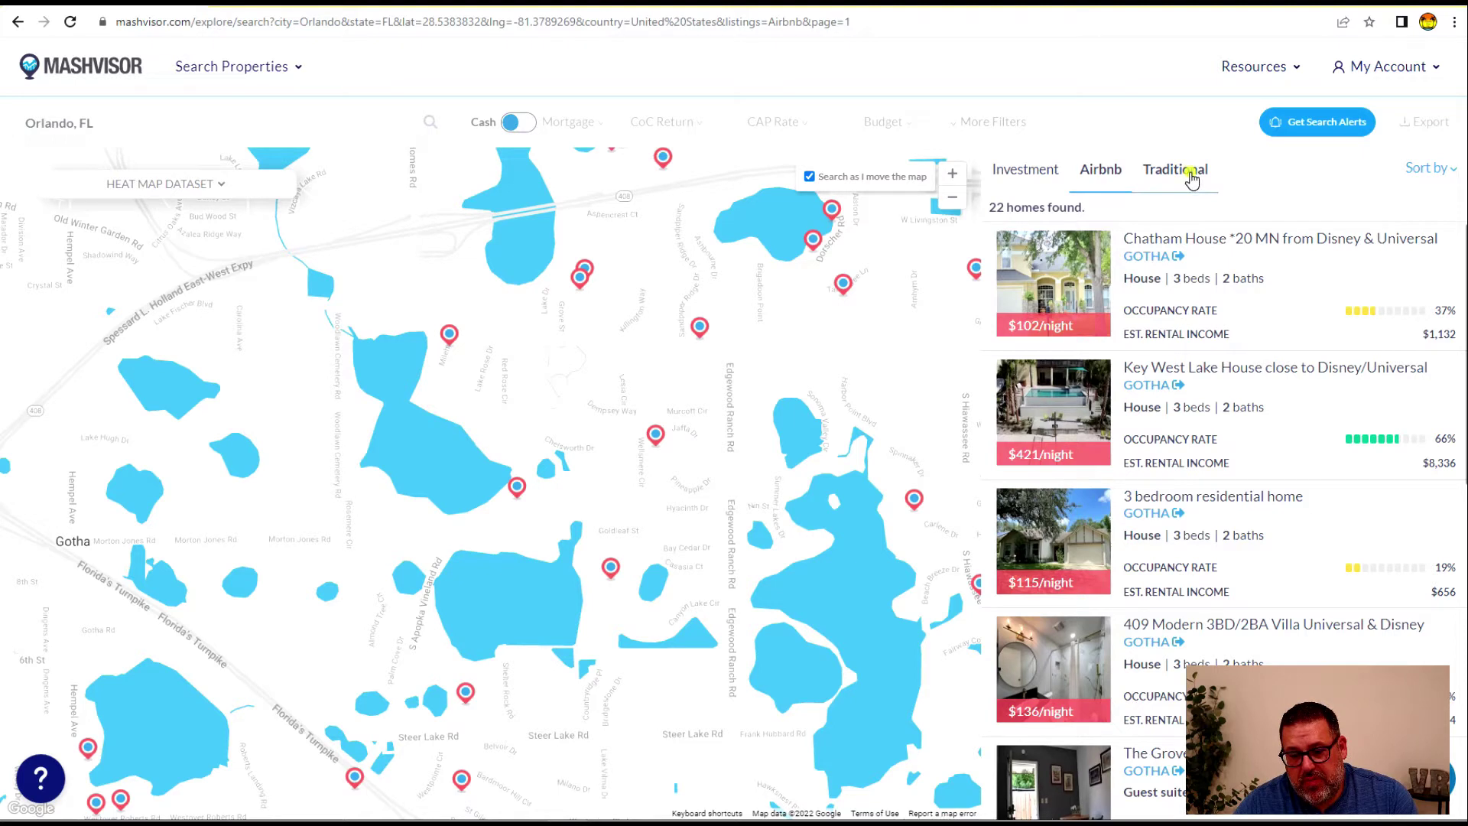
Switch to traditional long-term rentals and zoom and pan the map around Metro West
left_click(1190, 177)
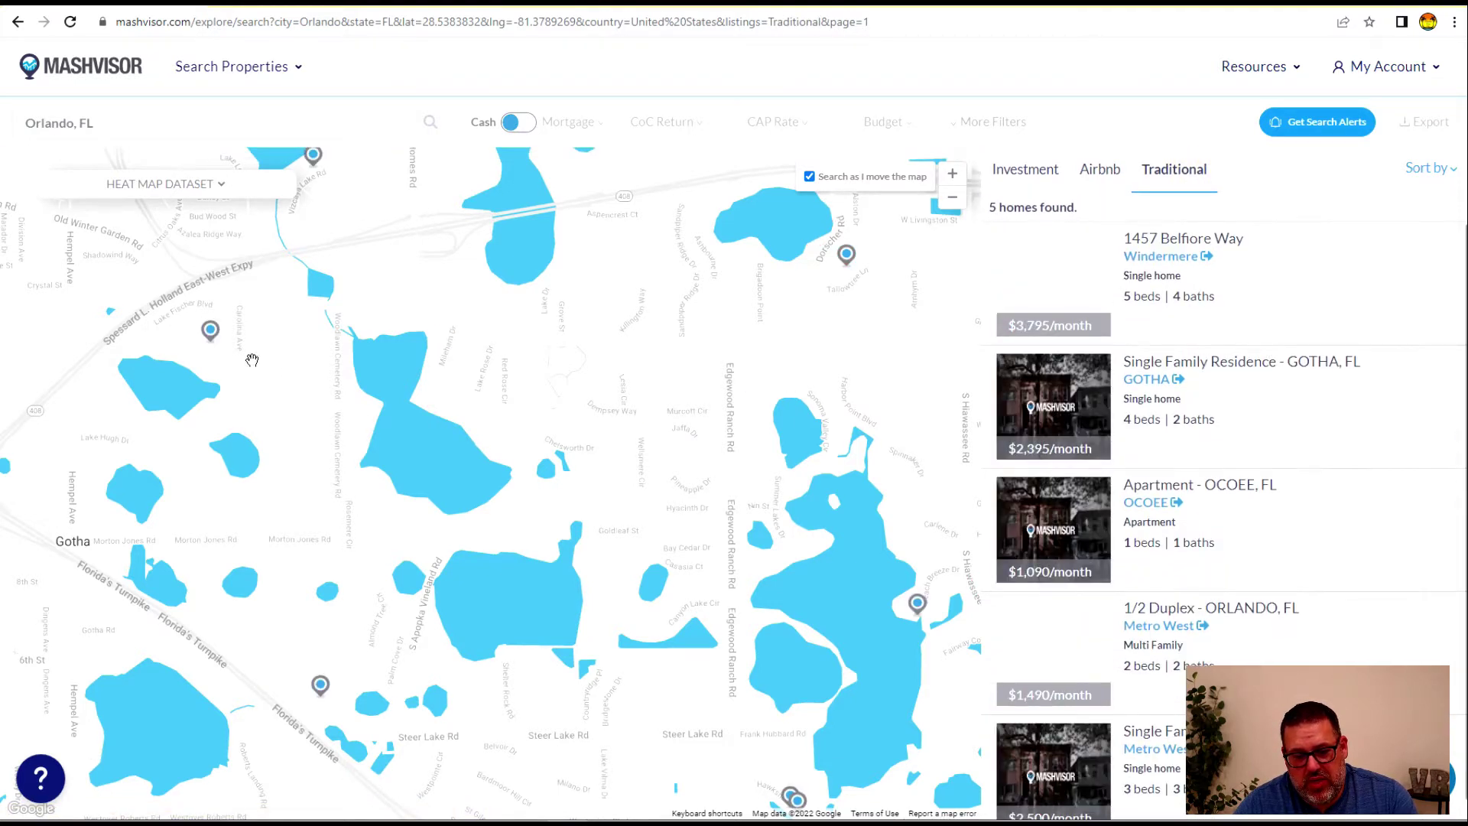
left_click(952, 197)
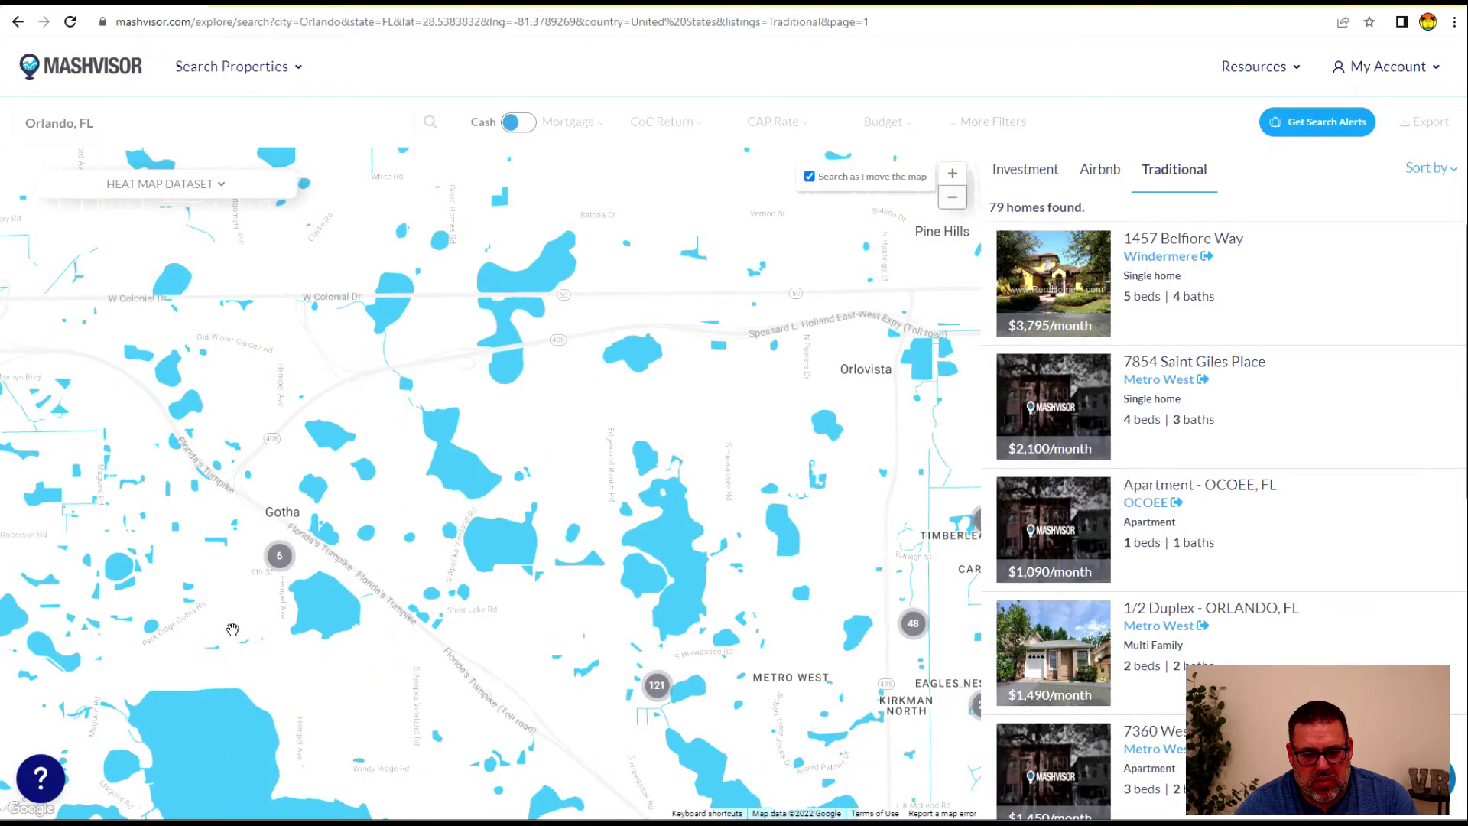
left_click_drag(232, 629, 180, 405)
left_click_drag(566, 517, 523, 509)
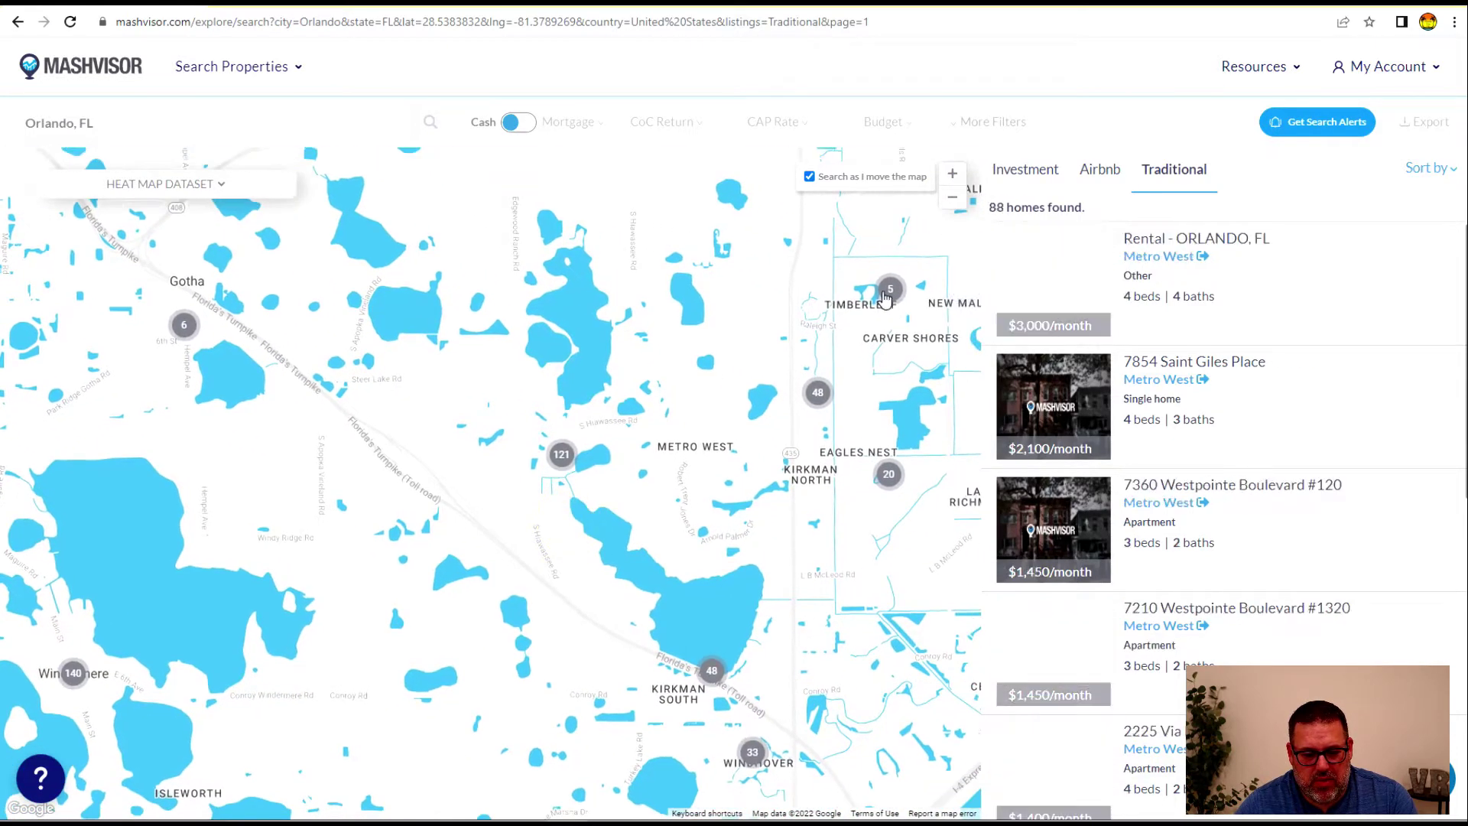
left_click(953, 174)
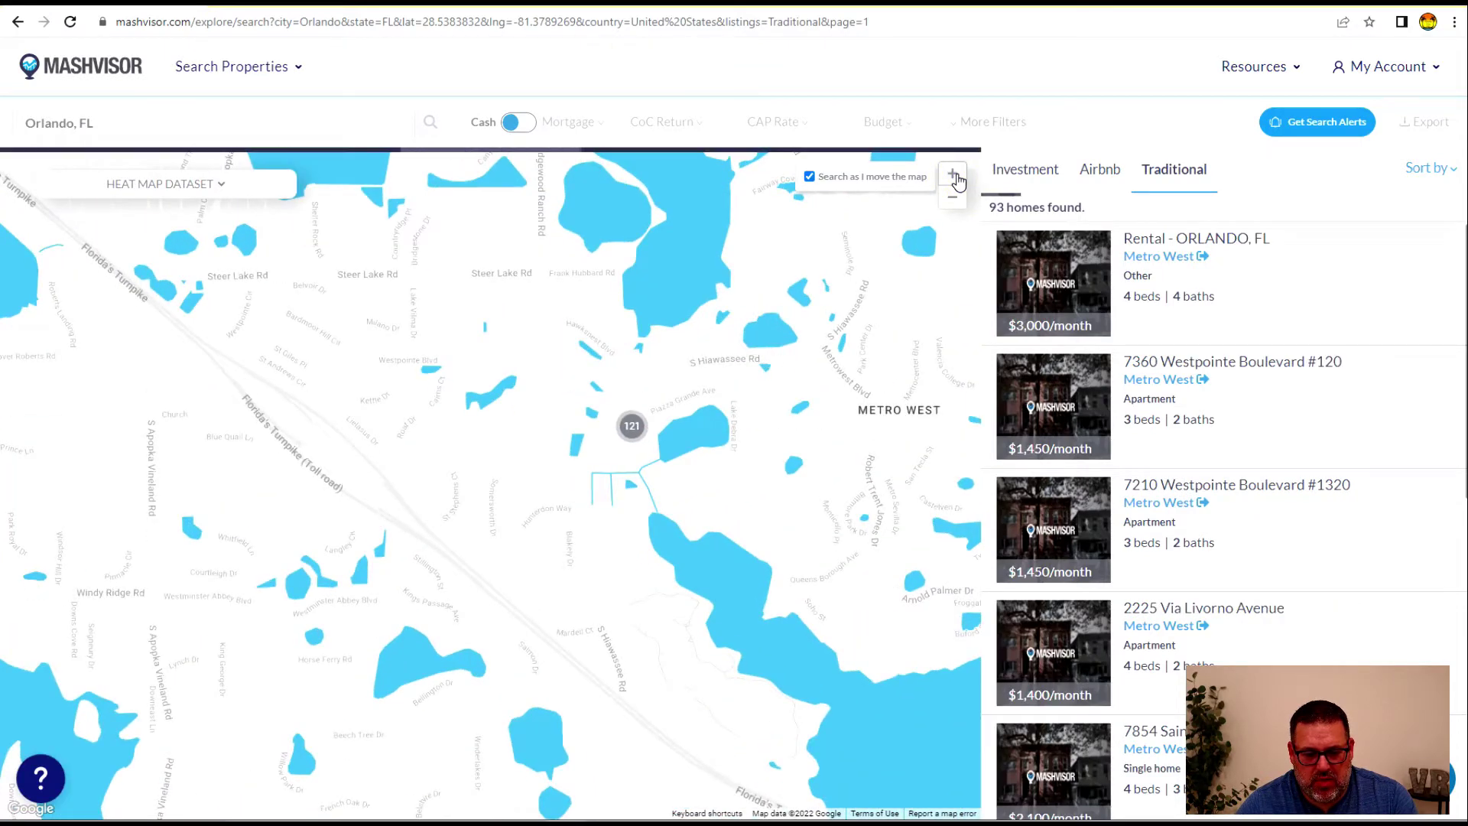
left_click(956, 178)
left_click_drag(832, 383, 306, 487)
left_click_drag(583, 605, 722, 462)
left_click_drag(400, 360, 403, 460)
left_click(364, 273)
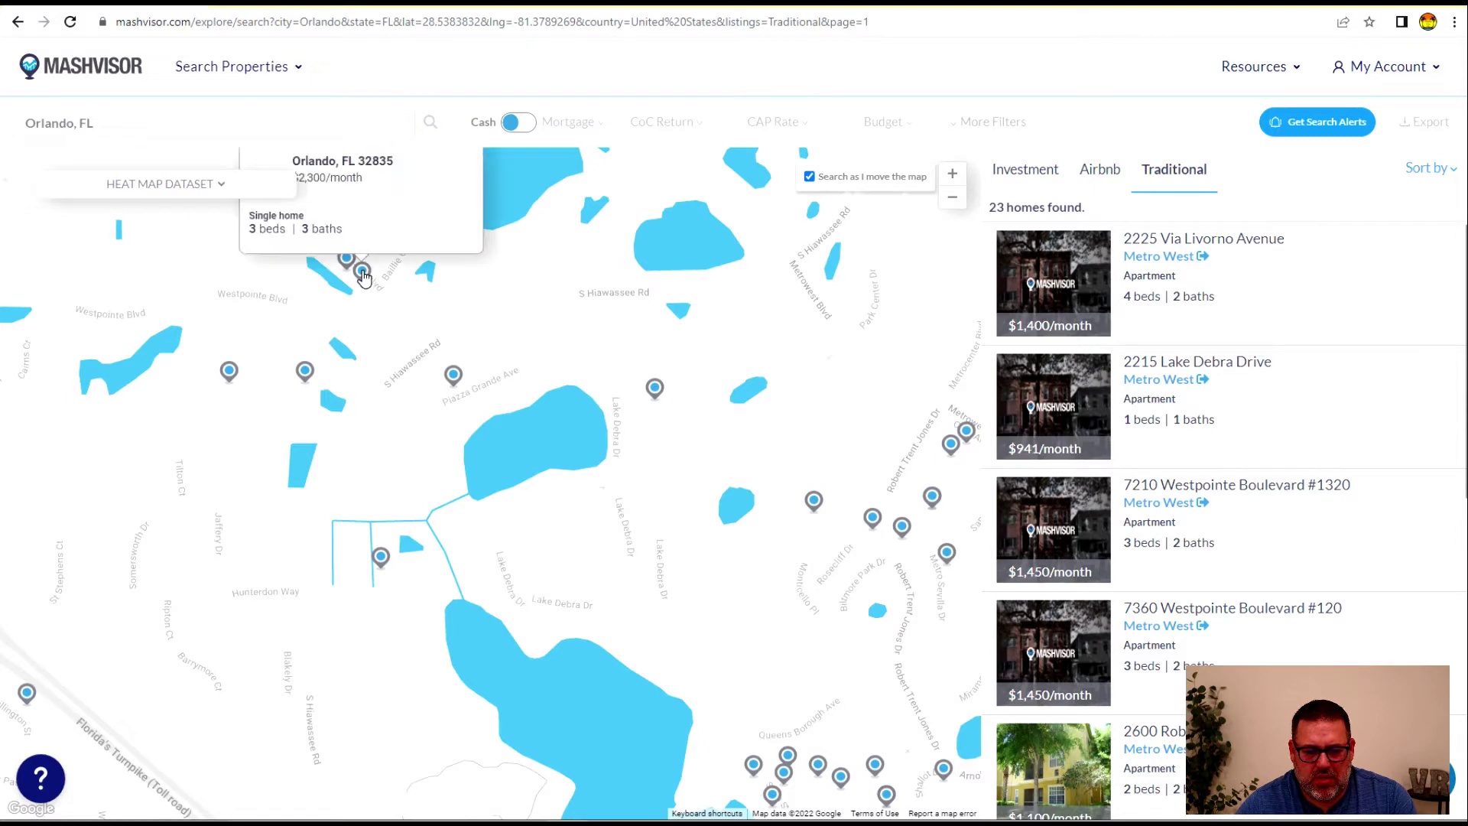
left_click(356, 188)
left_click(361, 277)
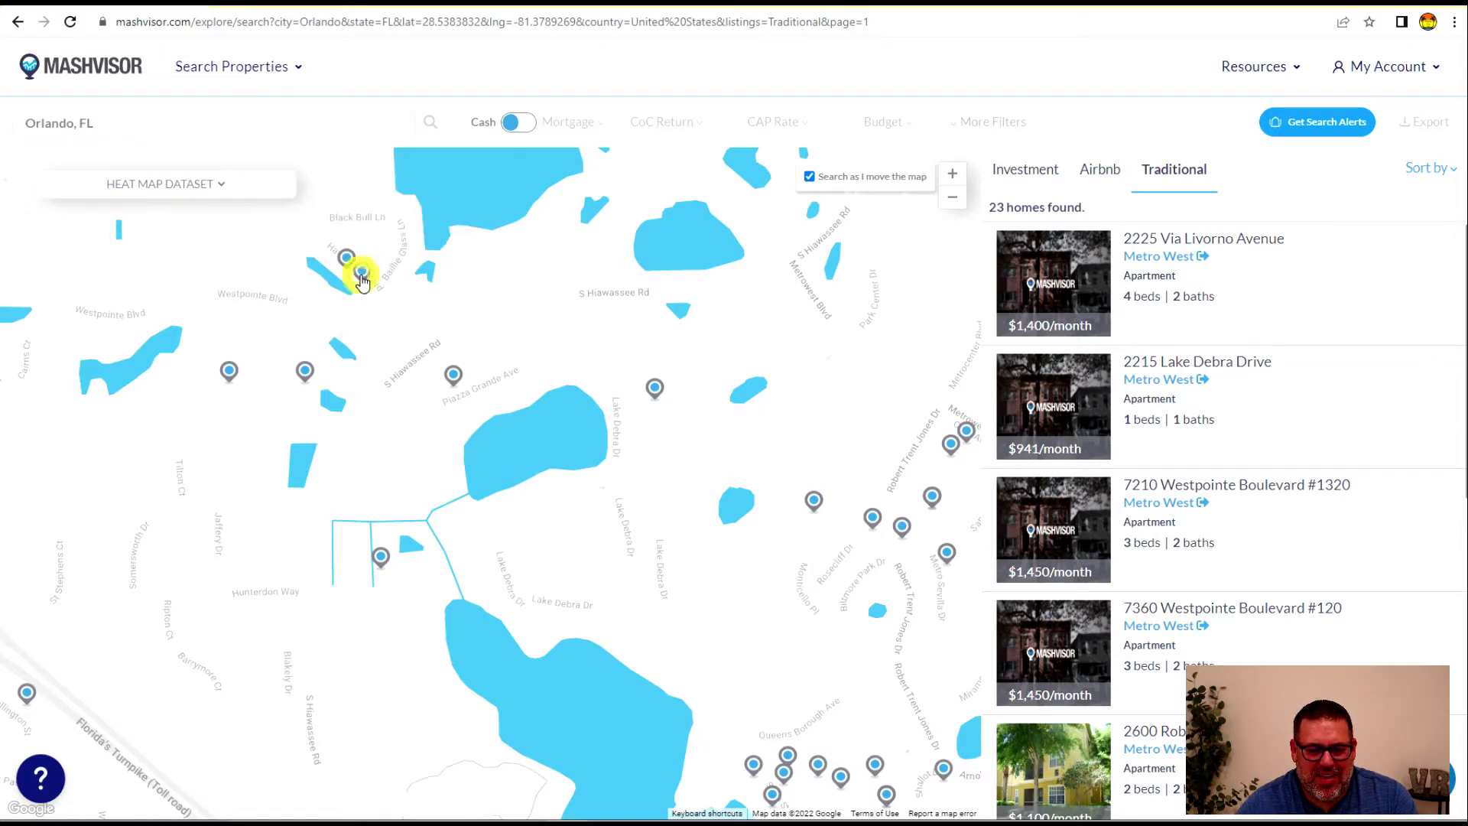
left_click(1163, 240)
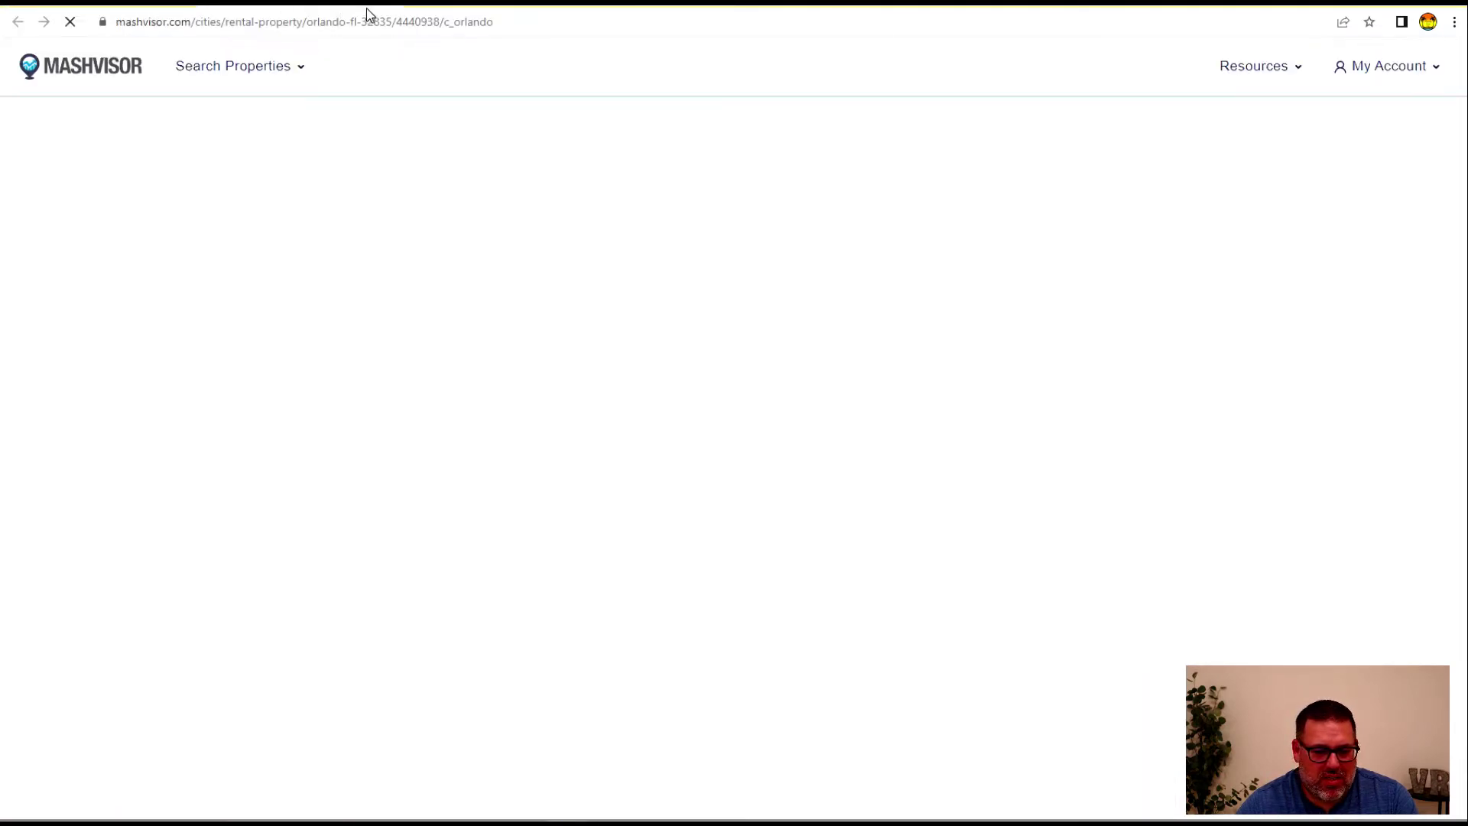
scroll(748, 541, "down", 4)
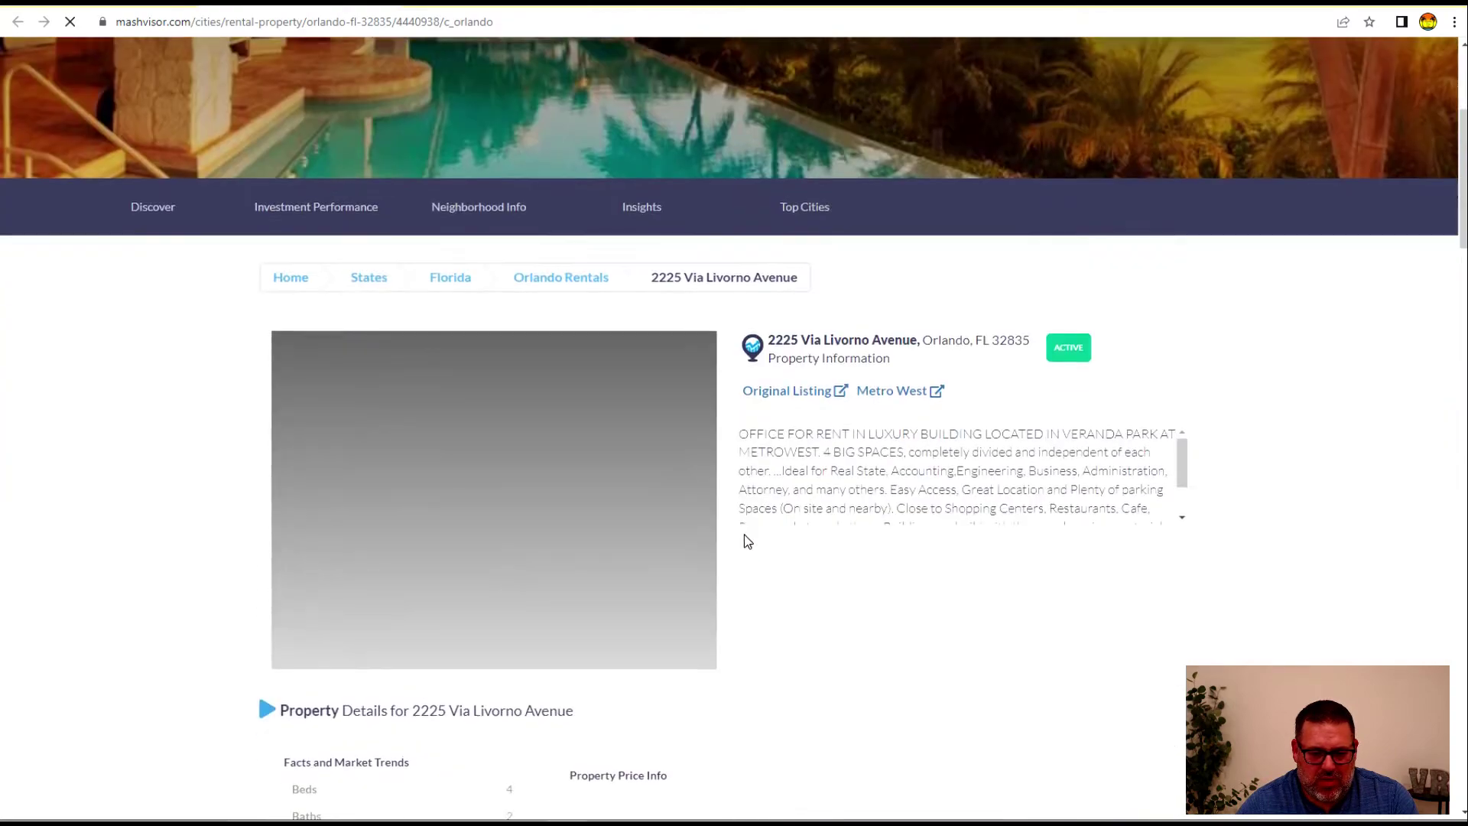
scroll(742, 544, "down", 3)
scroll(534, 474, "down", 3)
scroll(318, 305, "up", 2)
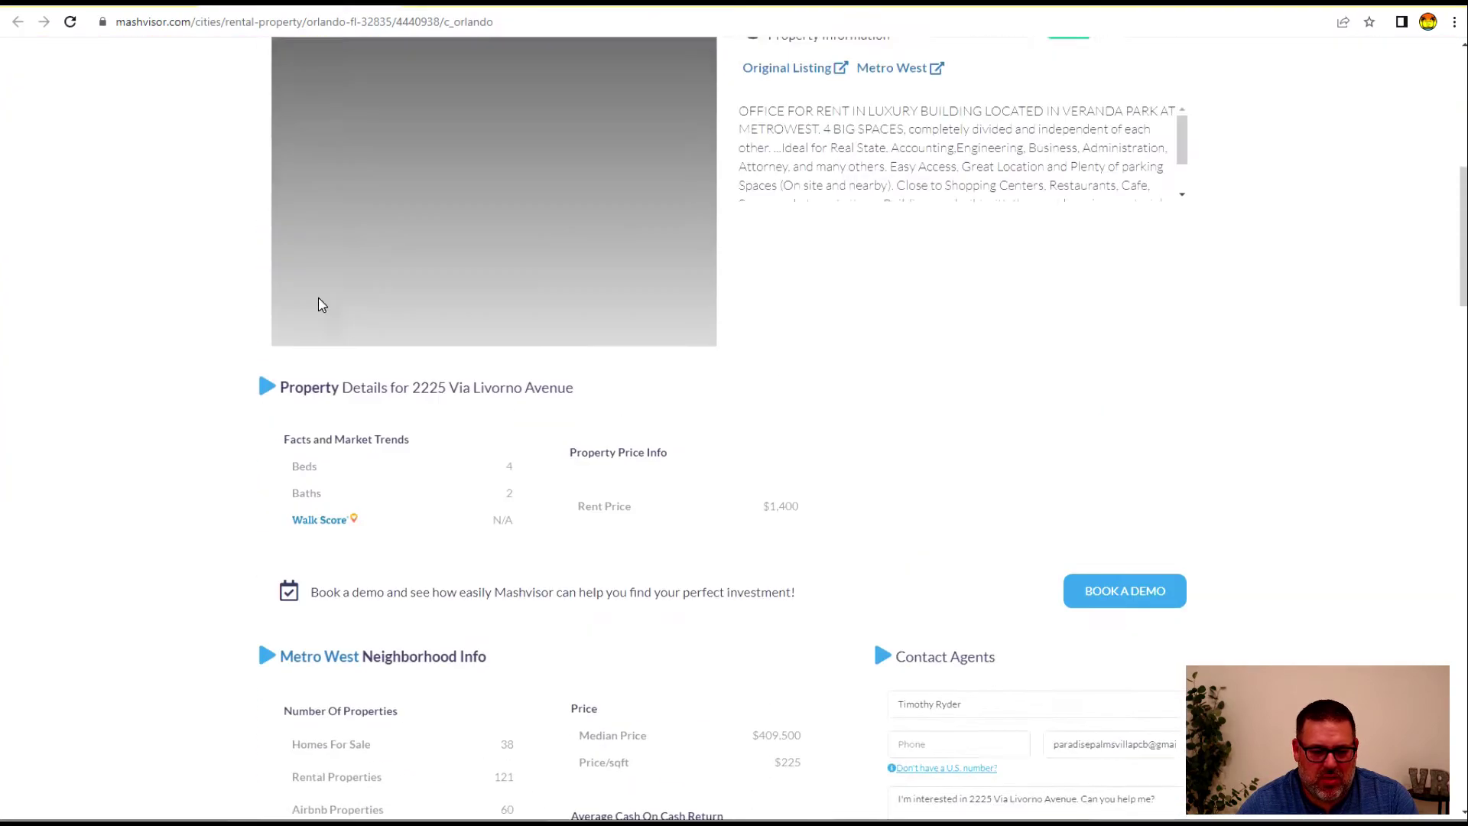
key("alt+Left")
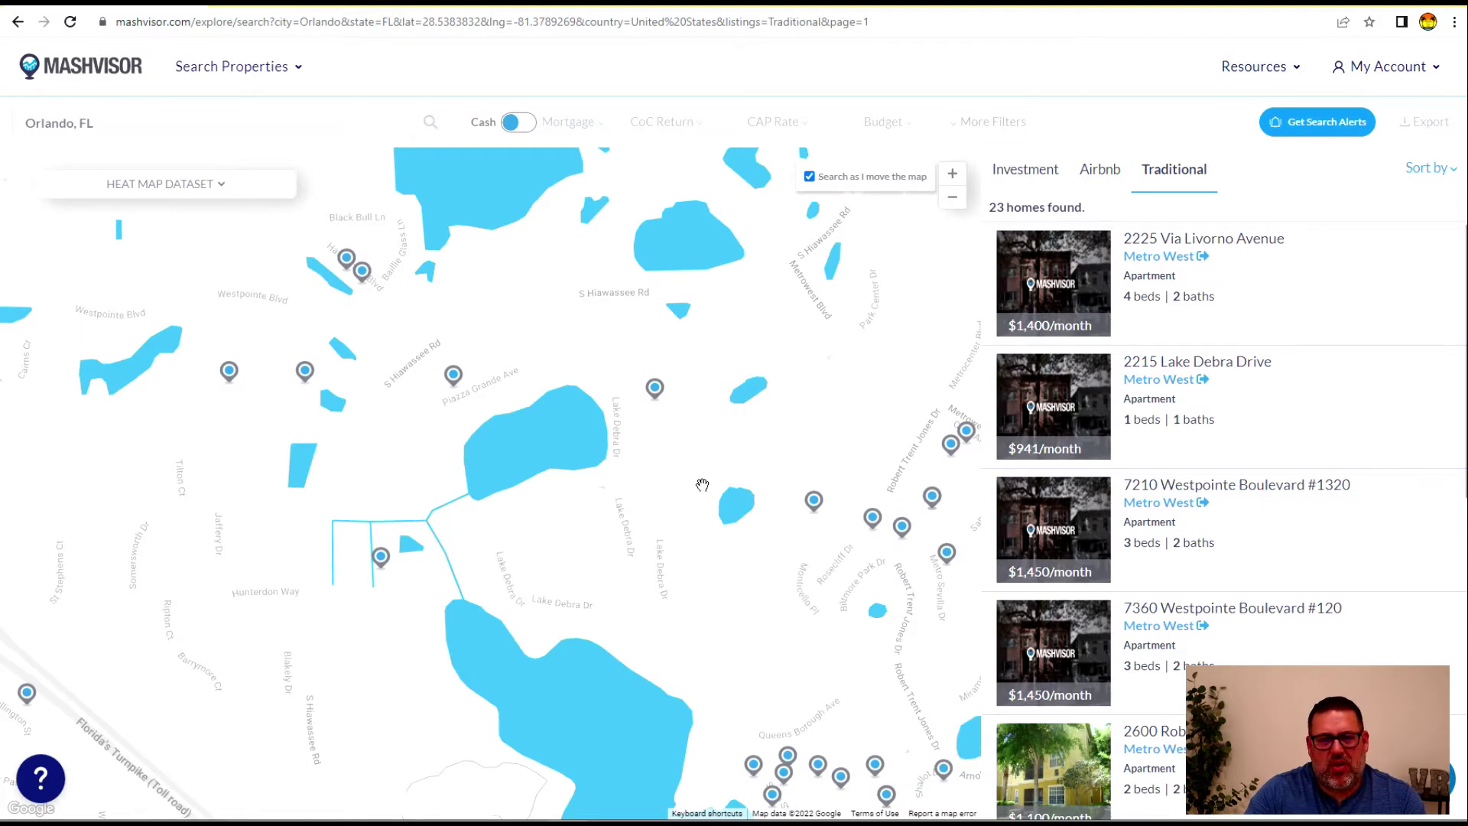
left_click_drag(619, 622, 703, 539)
left_click(1106, 169)
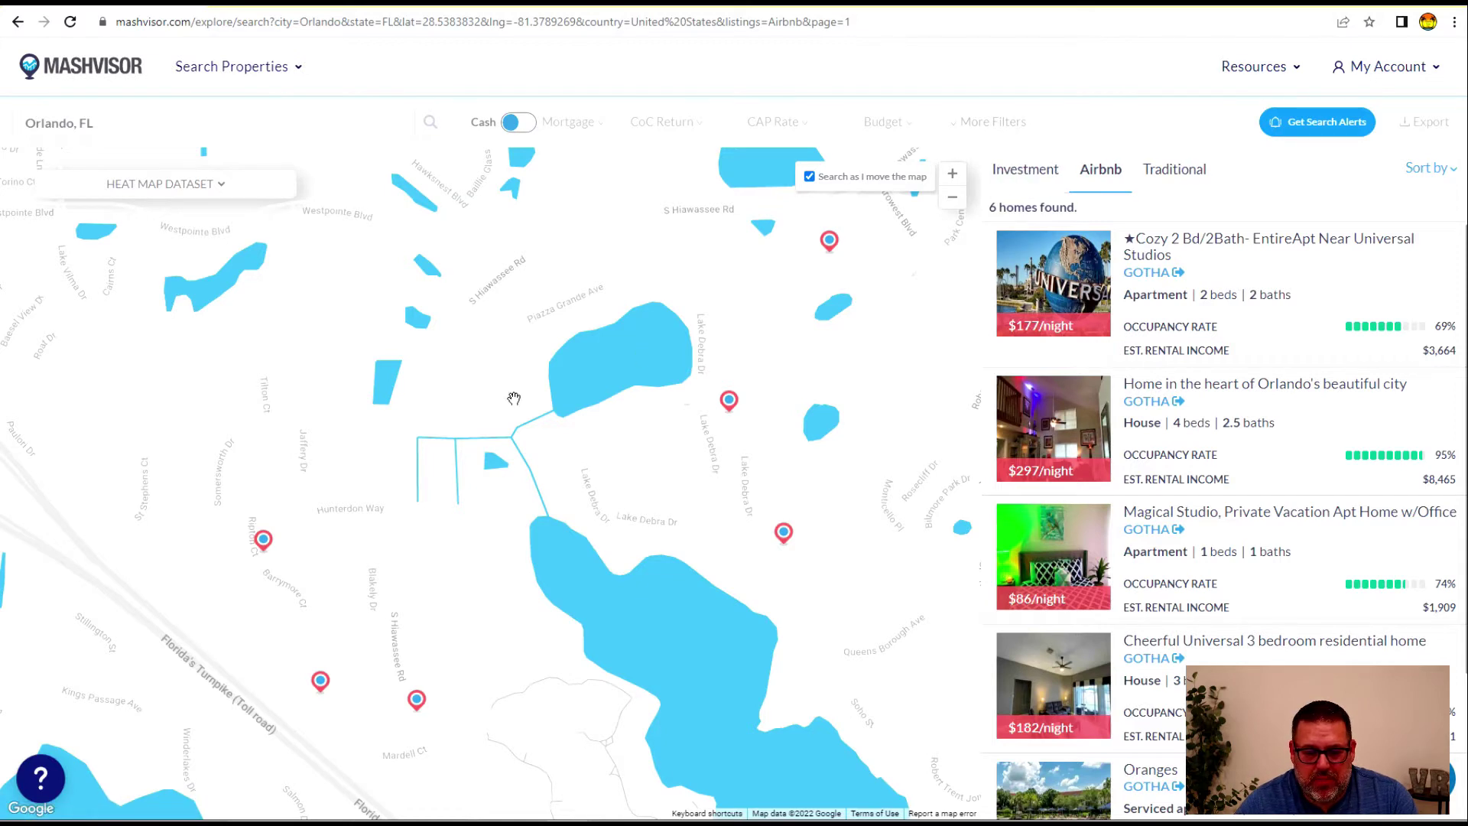
Replace the Orlando, FL location with 'Disney World' and pick Disney World, Orlando, FL
left_click_drag(514, 398, 545, 348)
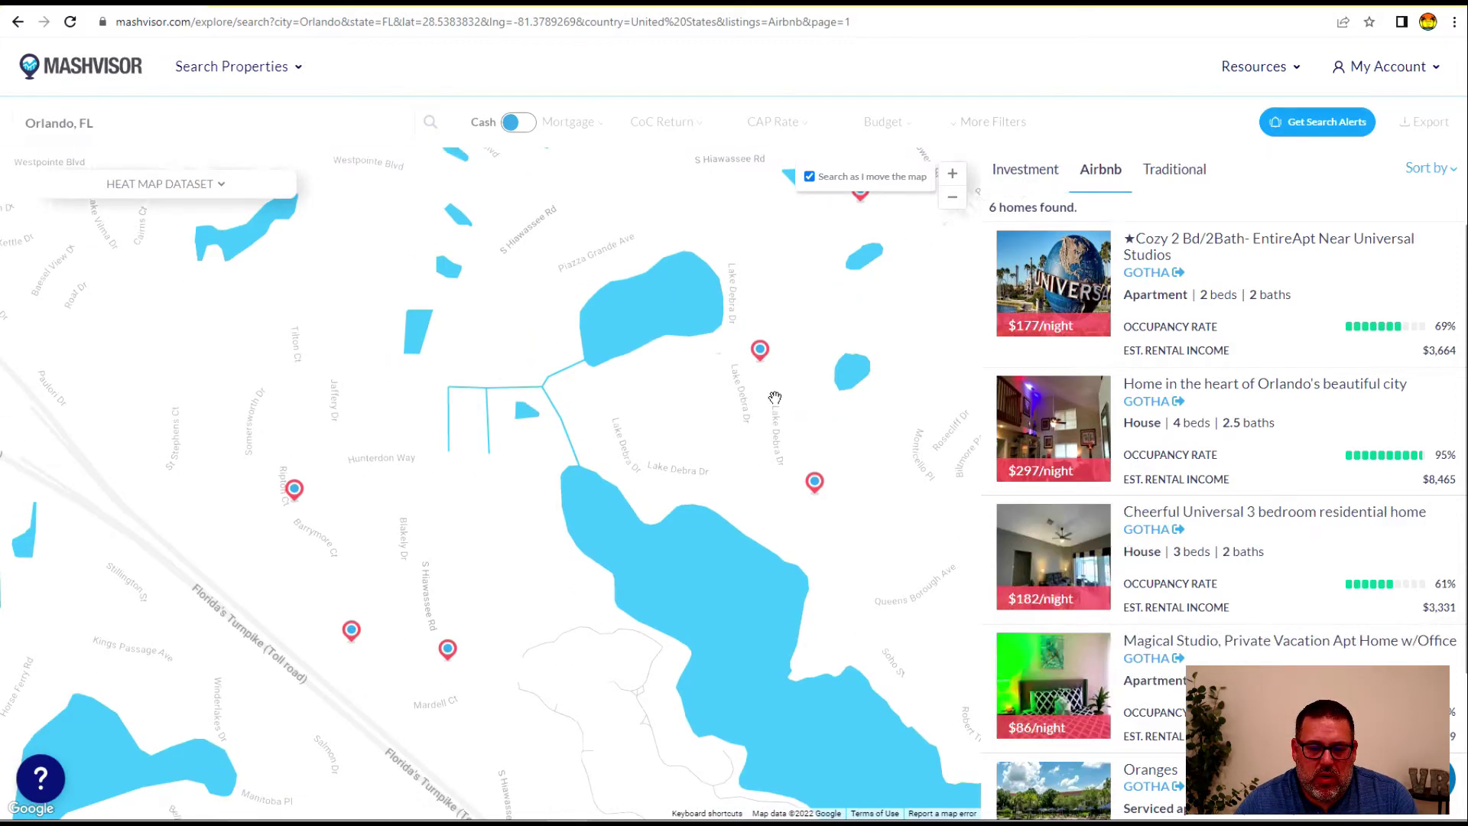
left_click(127, 124)
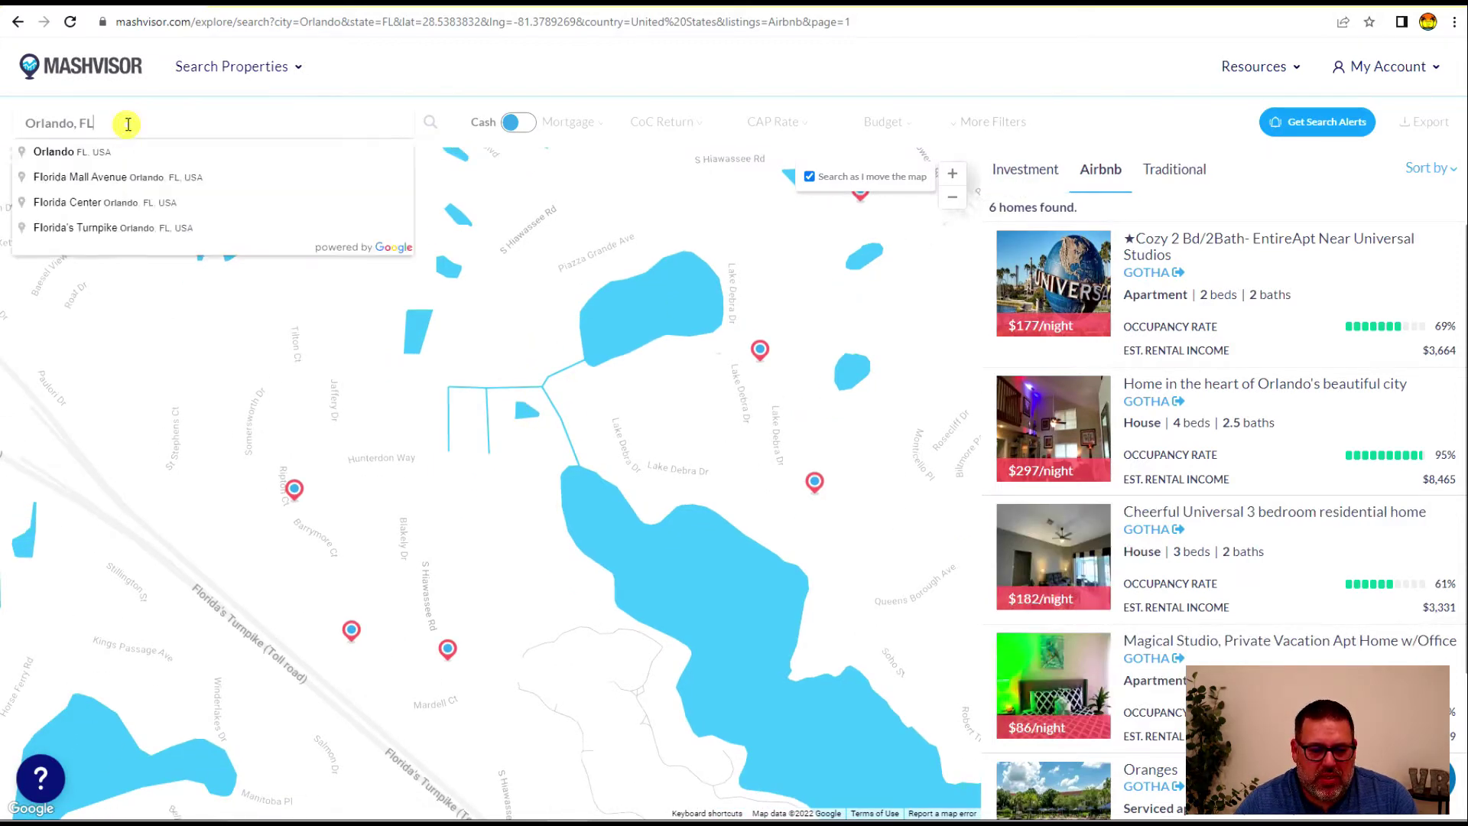
left_click_drag(121, 121, 66, 131)
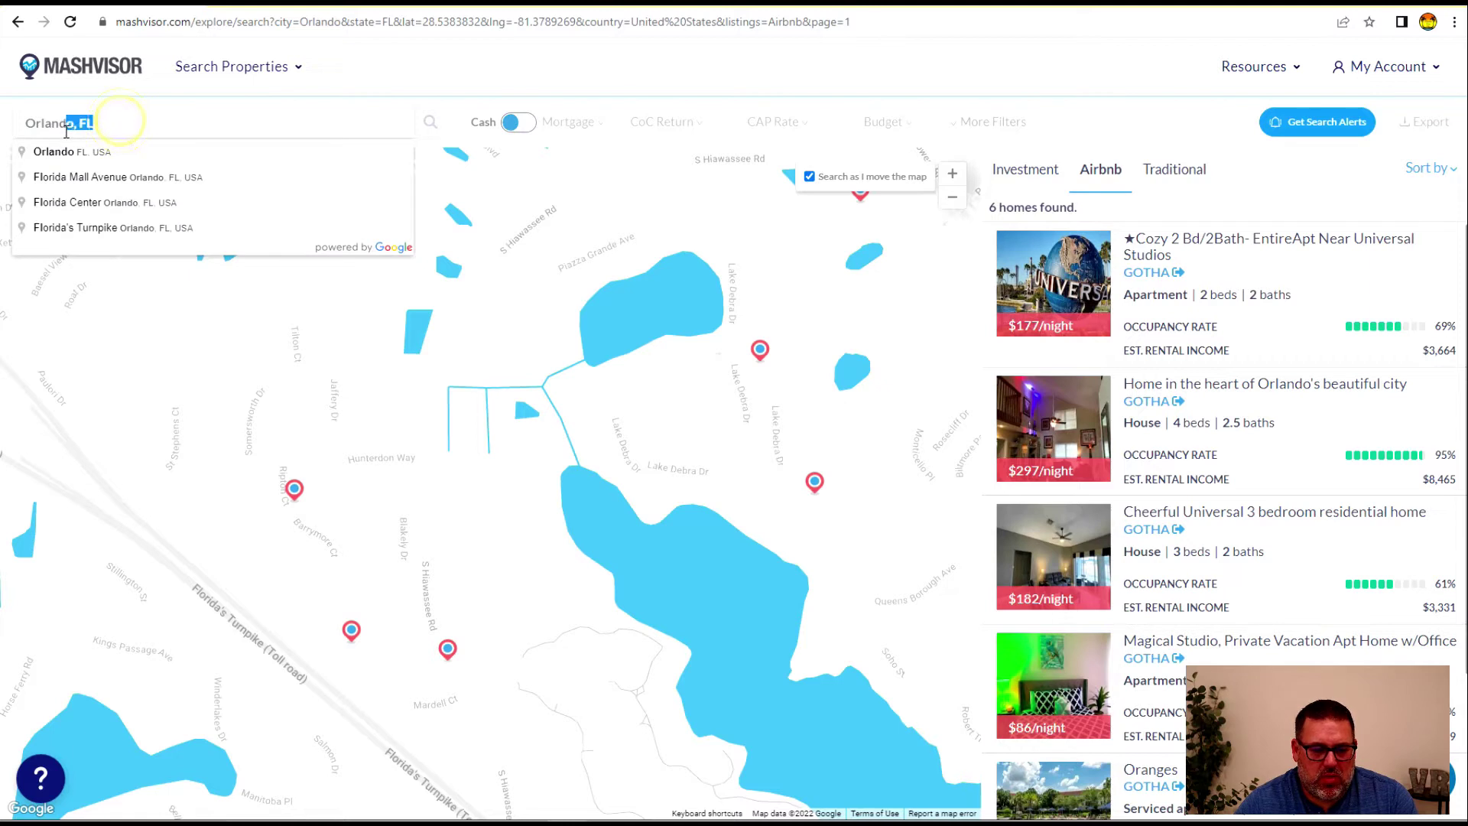
triple_click(111, 124)
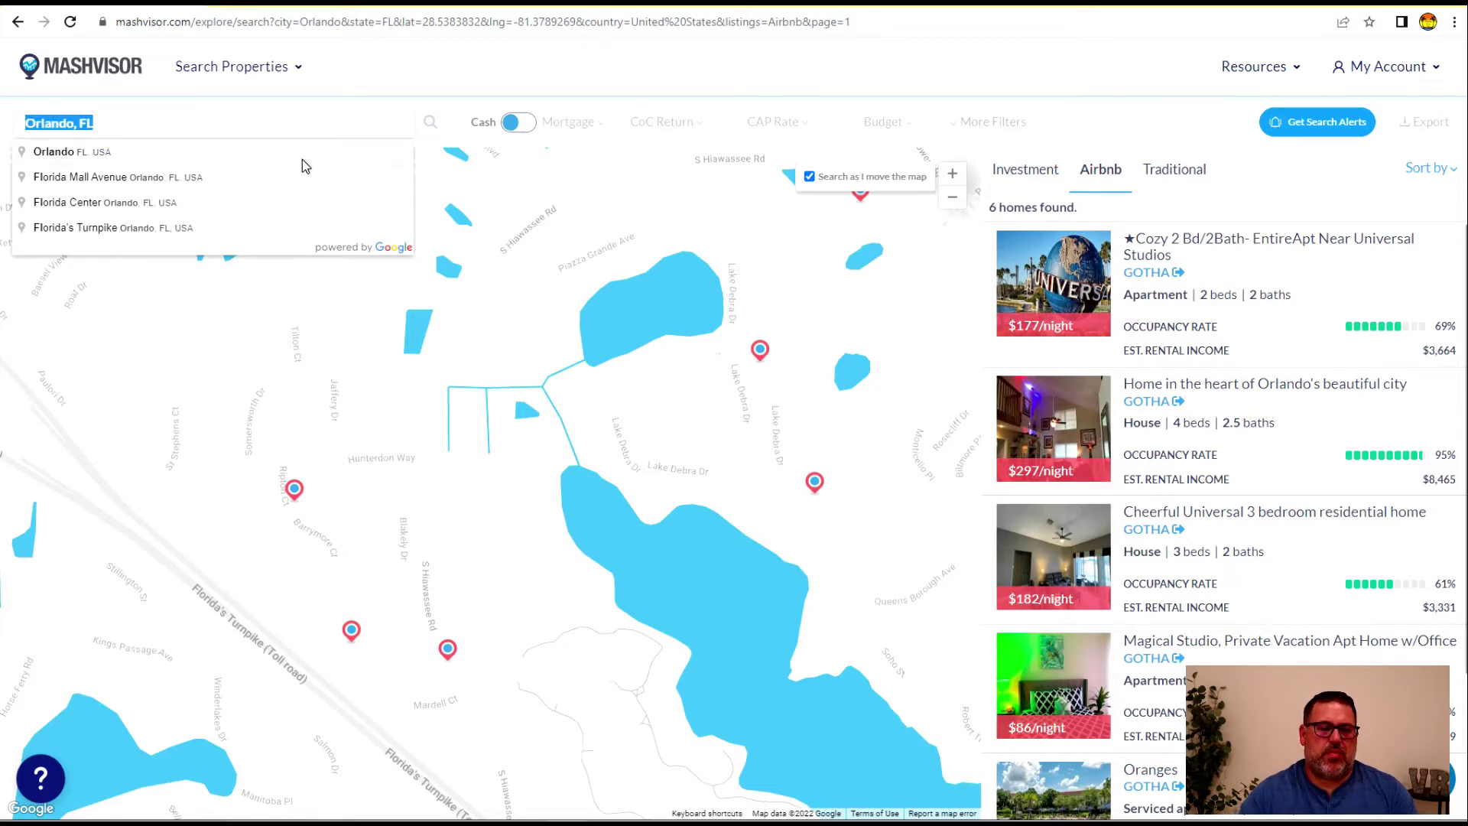
type("Dis")
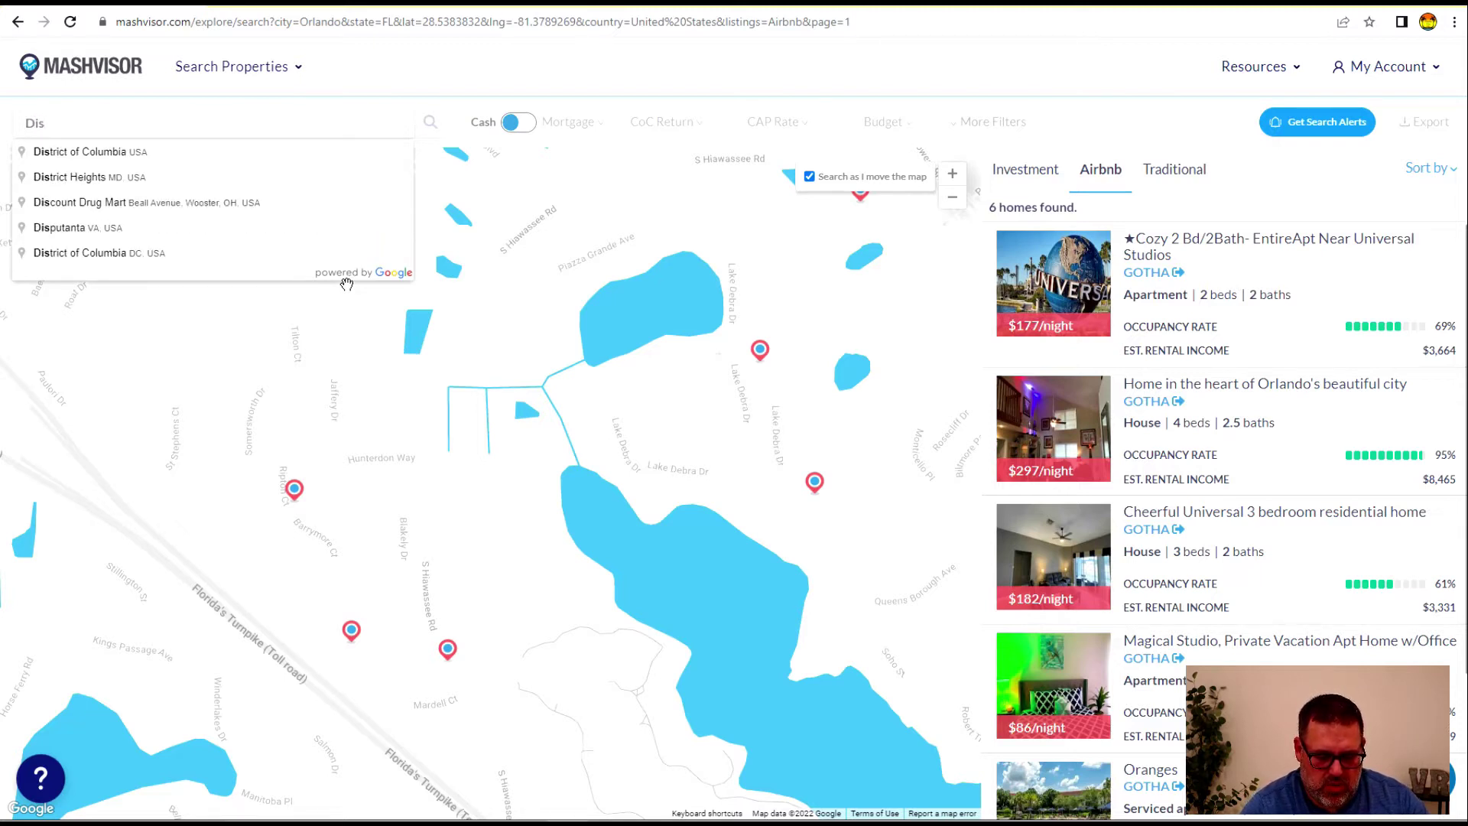
type("ney World")
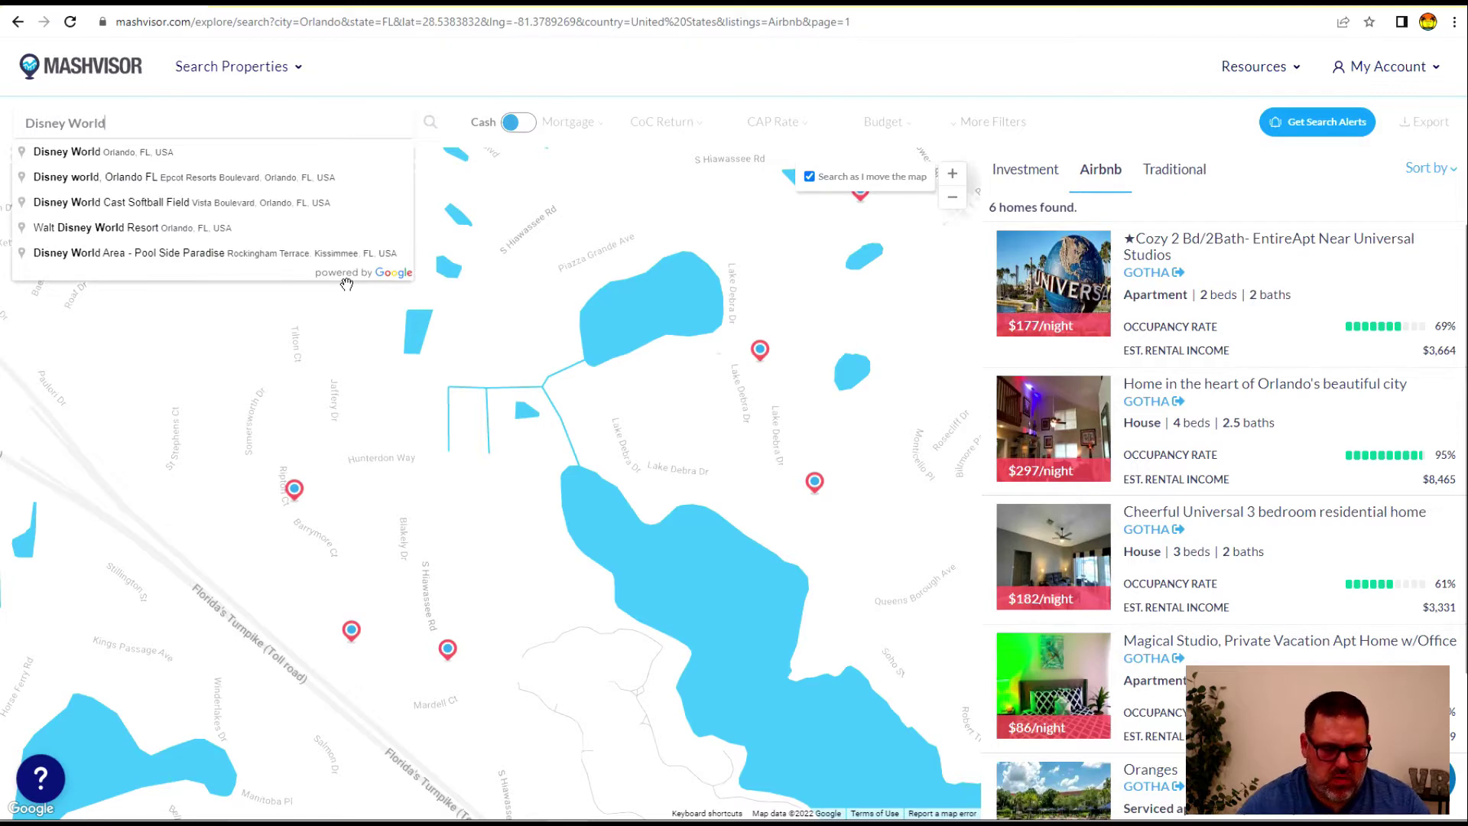
left_click(143, 153)
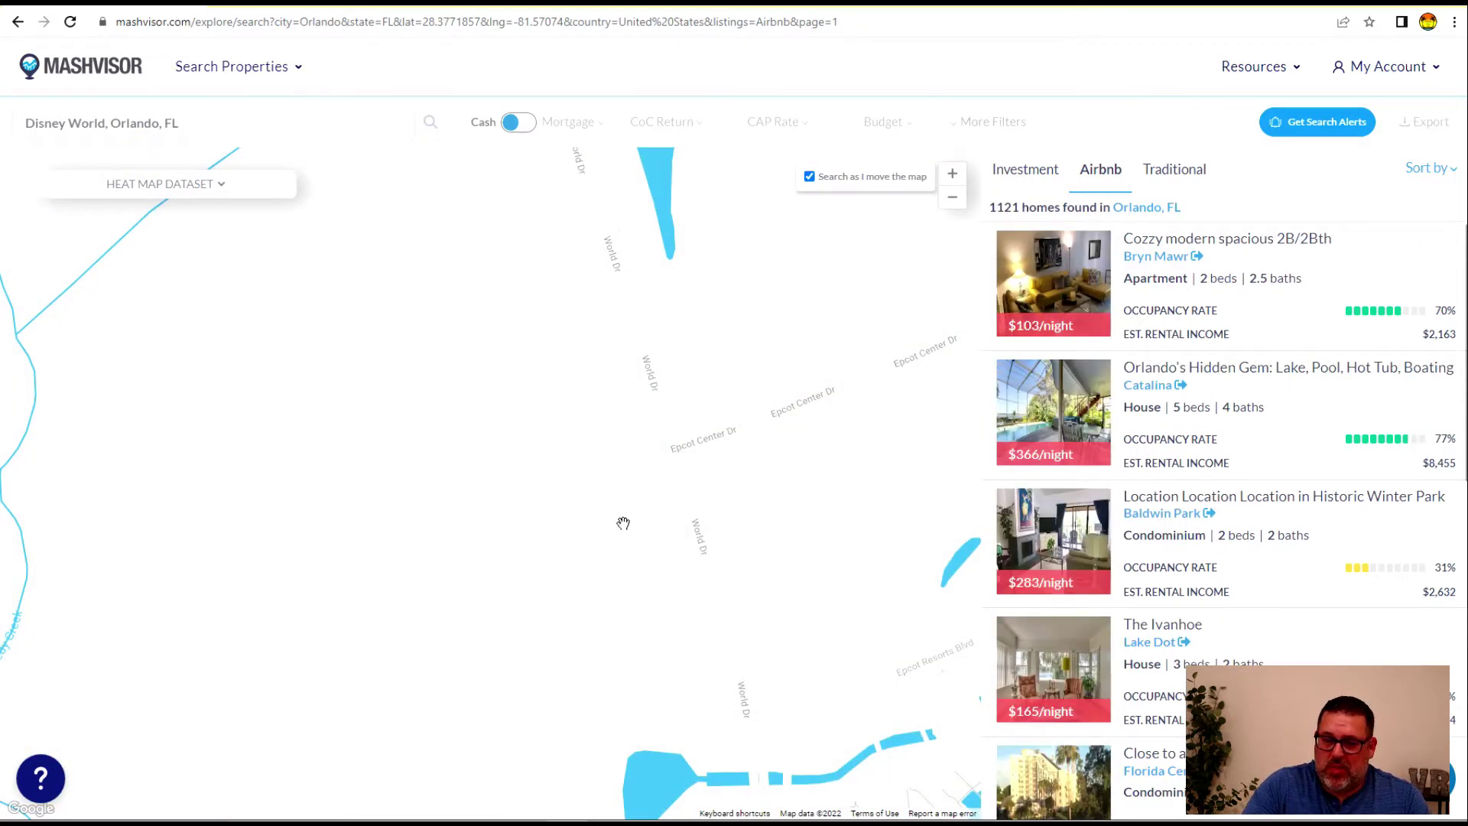
Zoom and pan the Airbnb map from the Disney resort area onto Lake Buena Vista
left_click(951, 204)
left_click(951, 204)
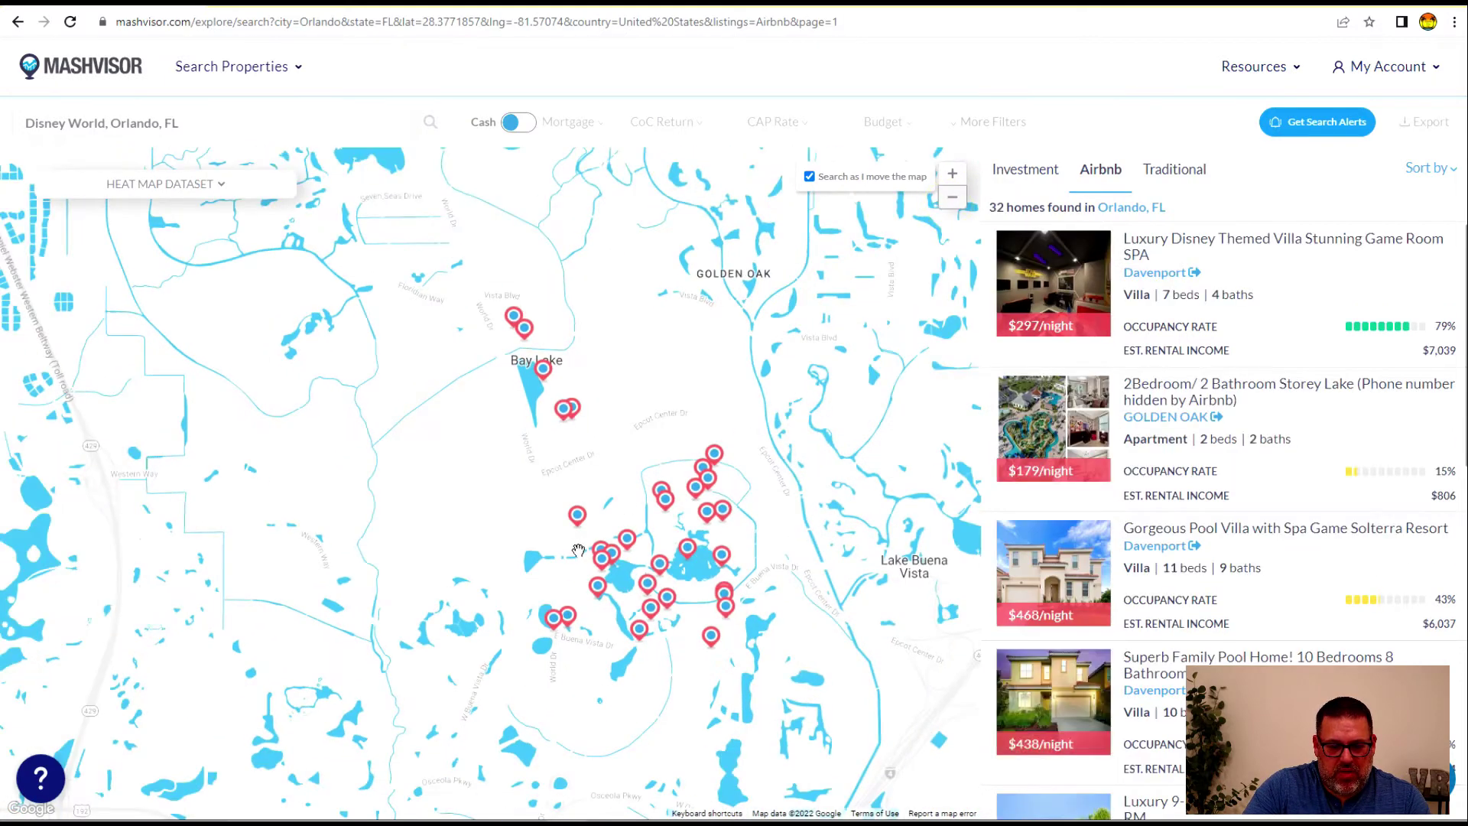
left_click_drag(510, 528, 553, 550)
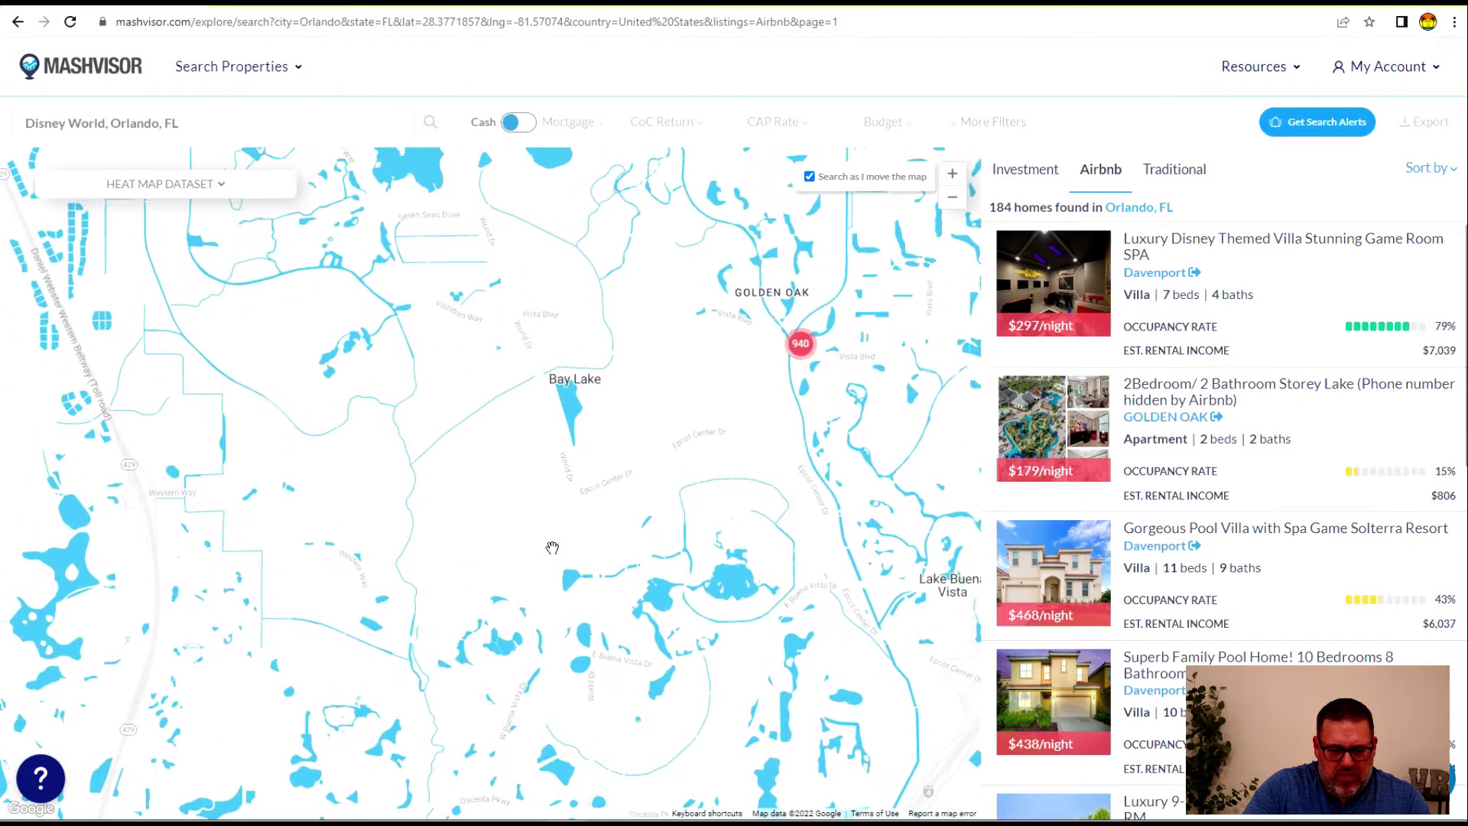
left_click_drag(650, 560, 649, 564)
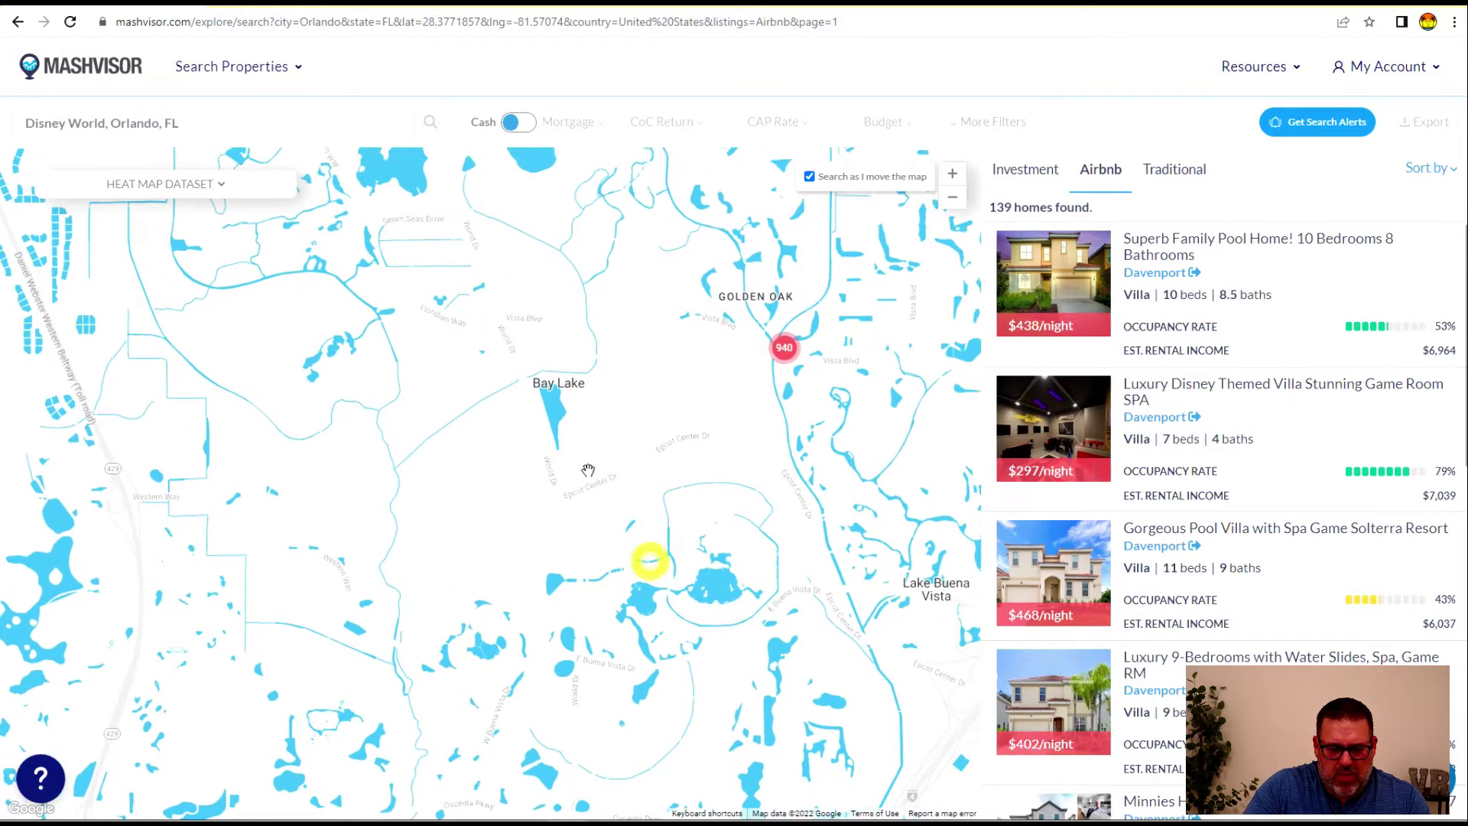
left_click_drag(639, 436, 617, 349)
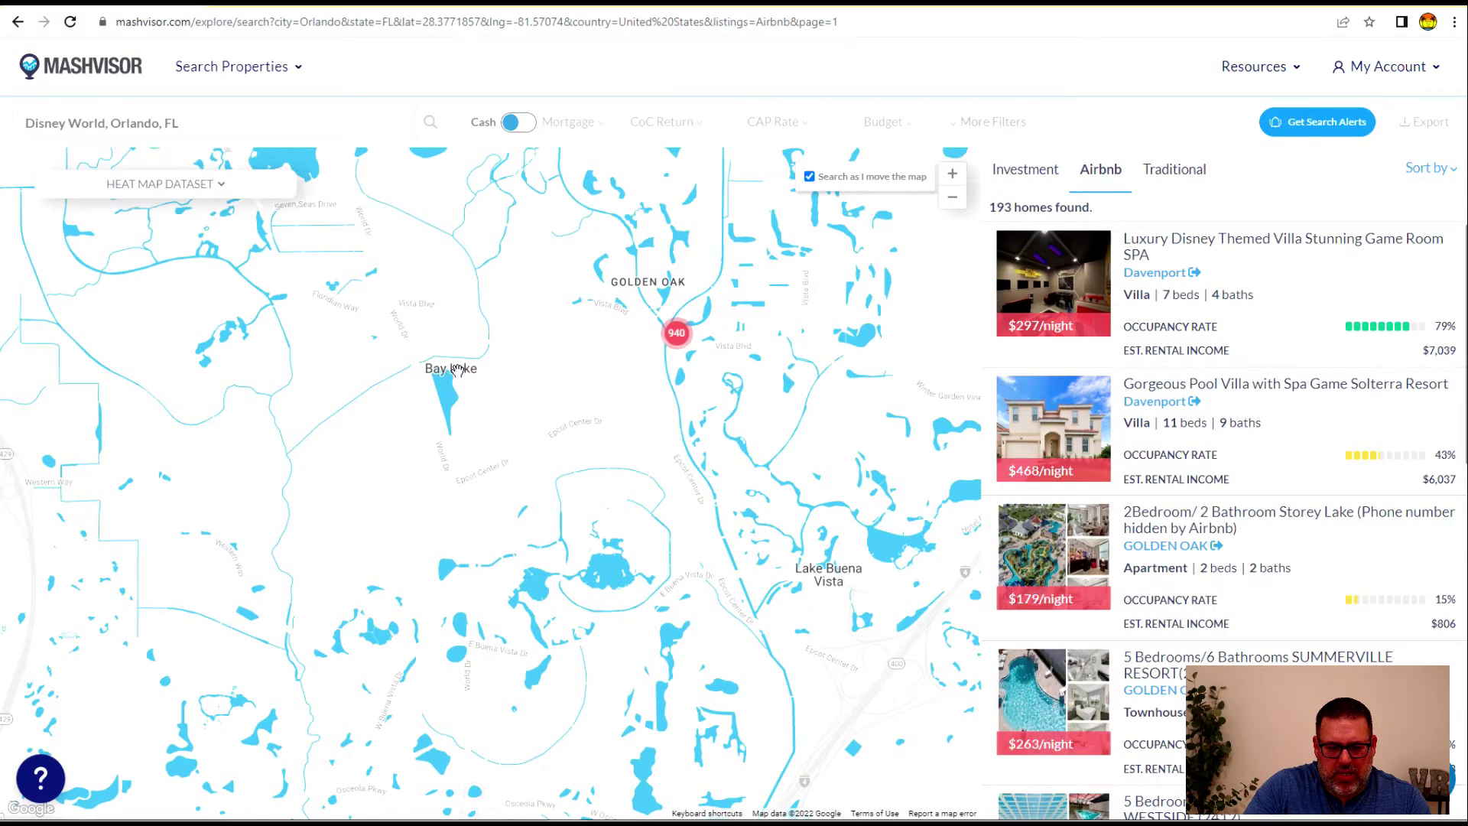
left_click(952, 174)
left_click_drag(787, 387, 686, 460)
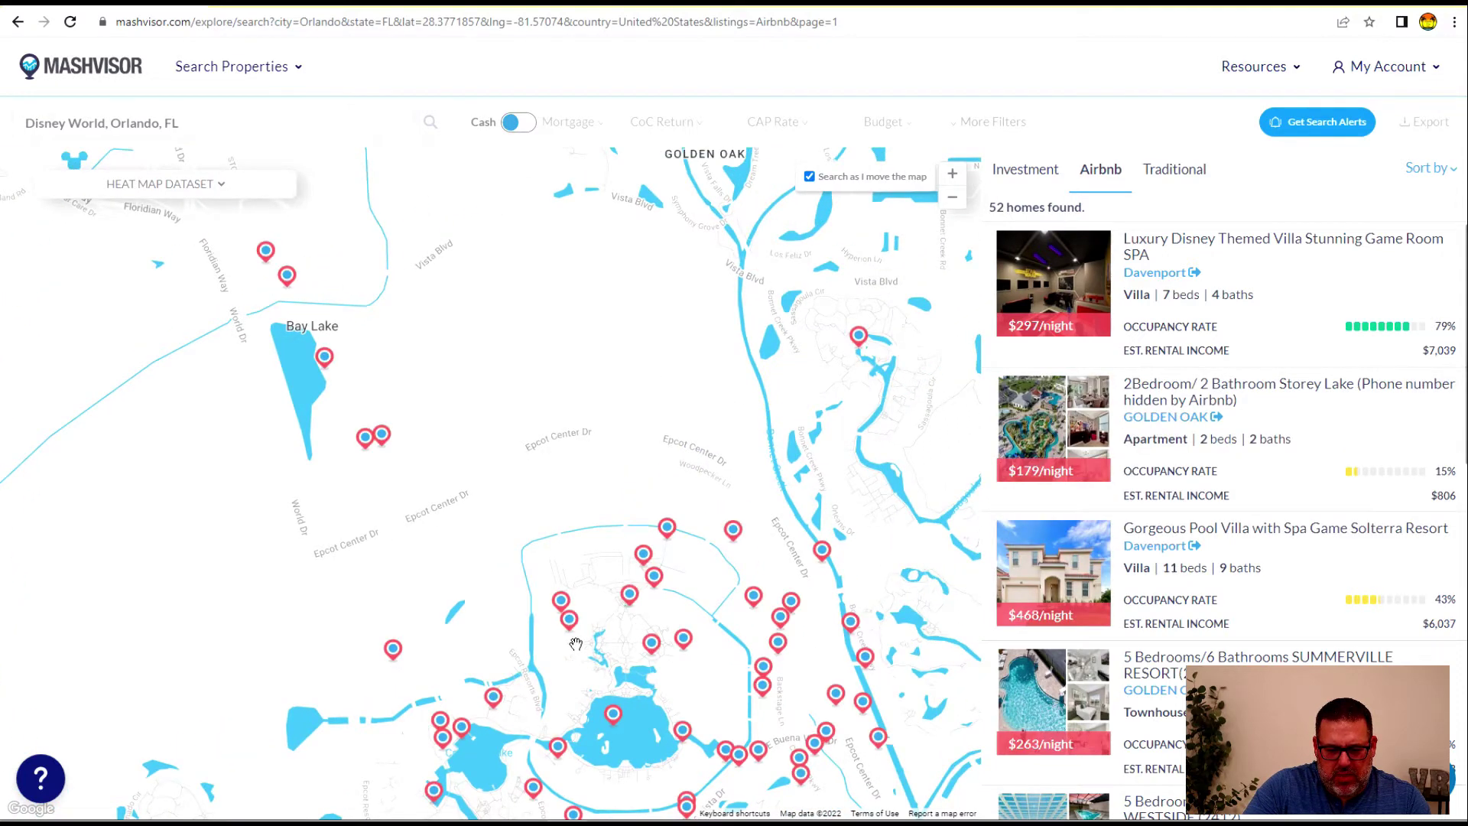
left_click_drag(724, 618, 437, 775)
left_click_drag(644, 783, 477, 305)
left_click_drag(334, 731, 363, 685)
left_click_drag(588, 461, 488, 531)
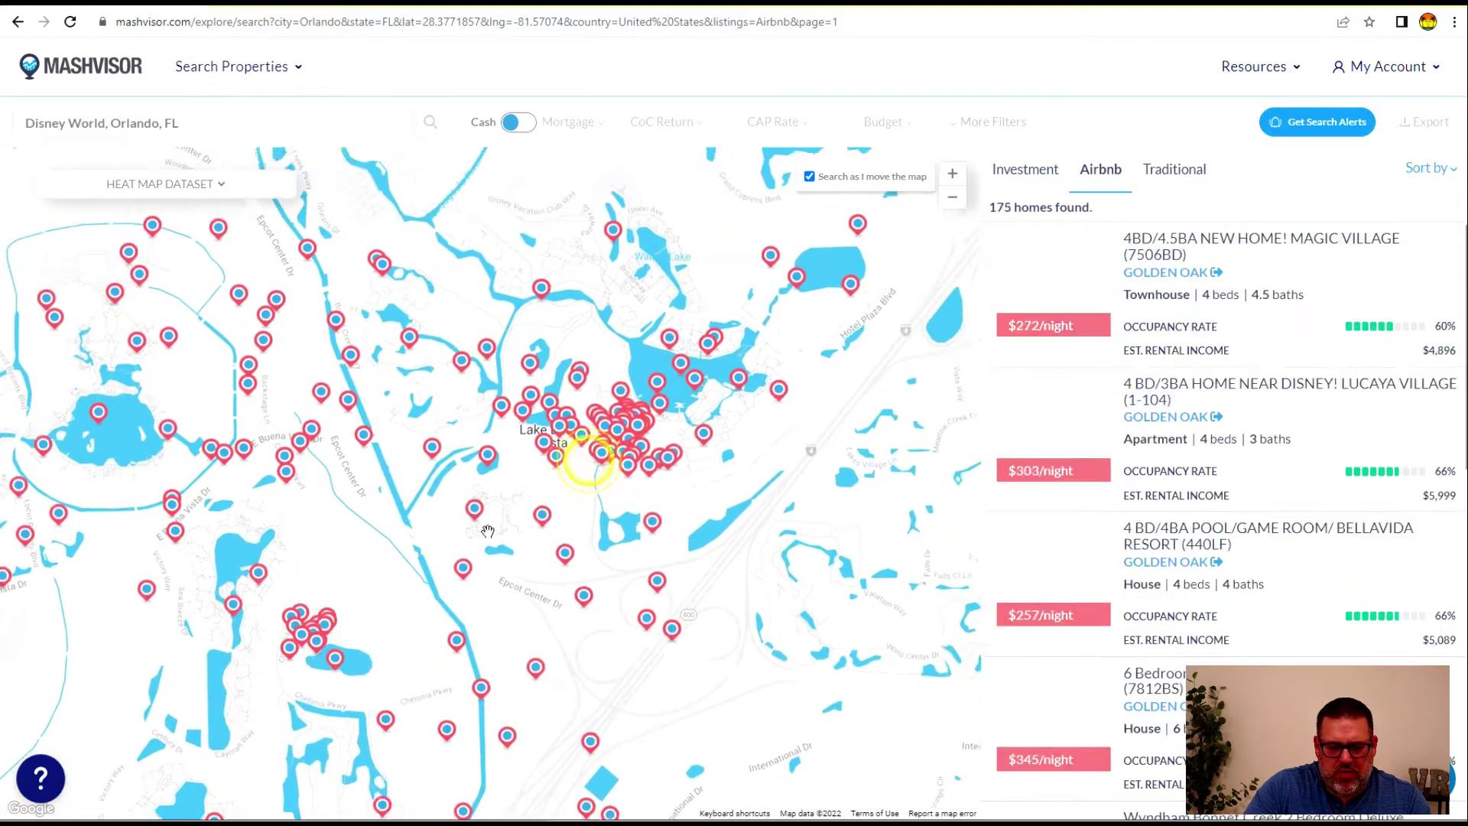
left_click(951, 173)
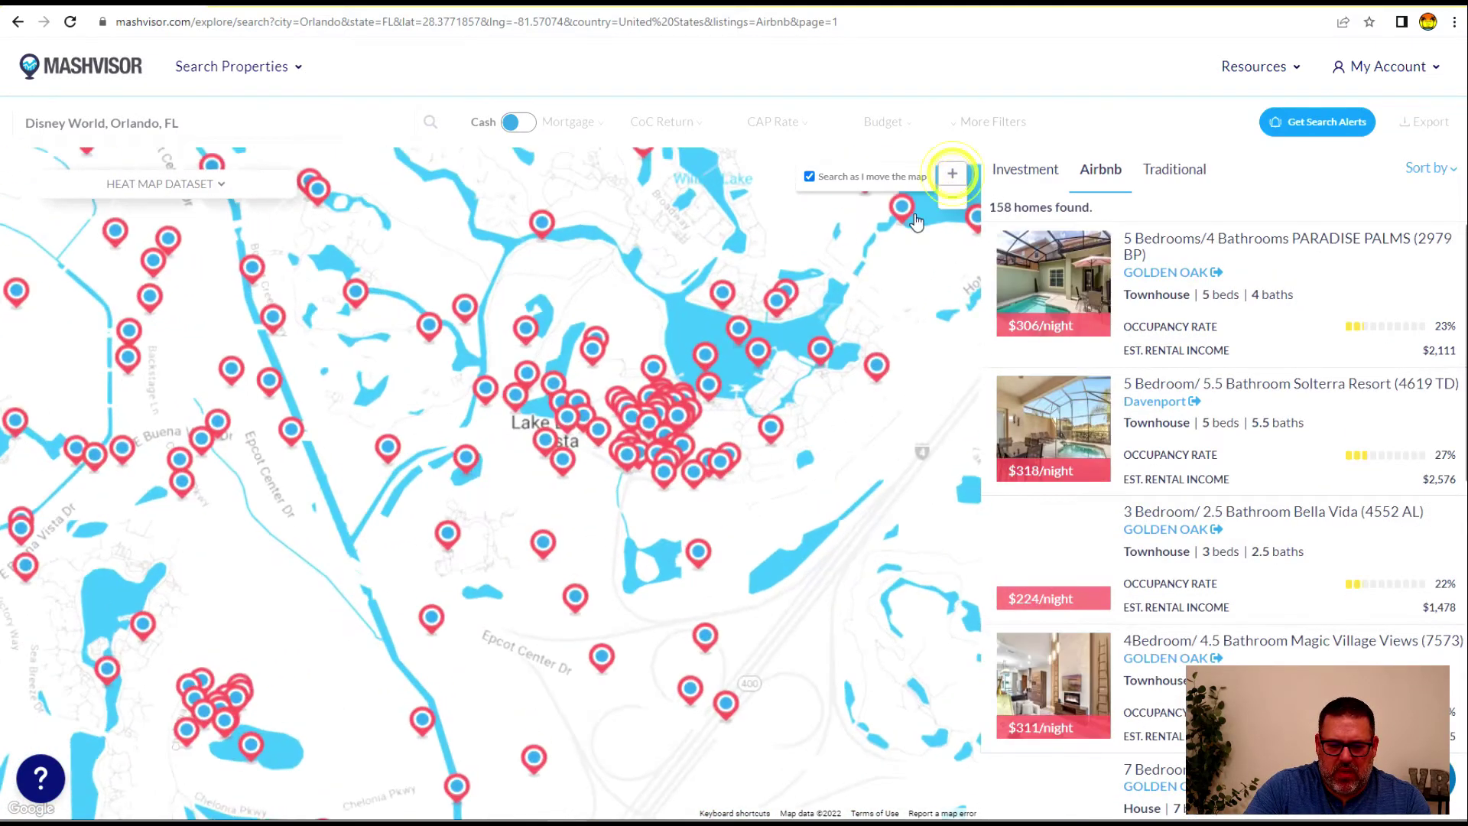
left_click_drag(713, 495, 545, 604)
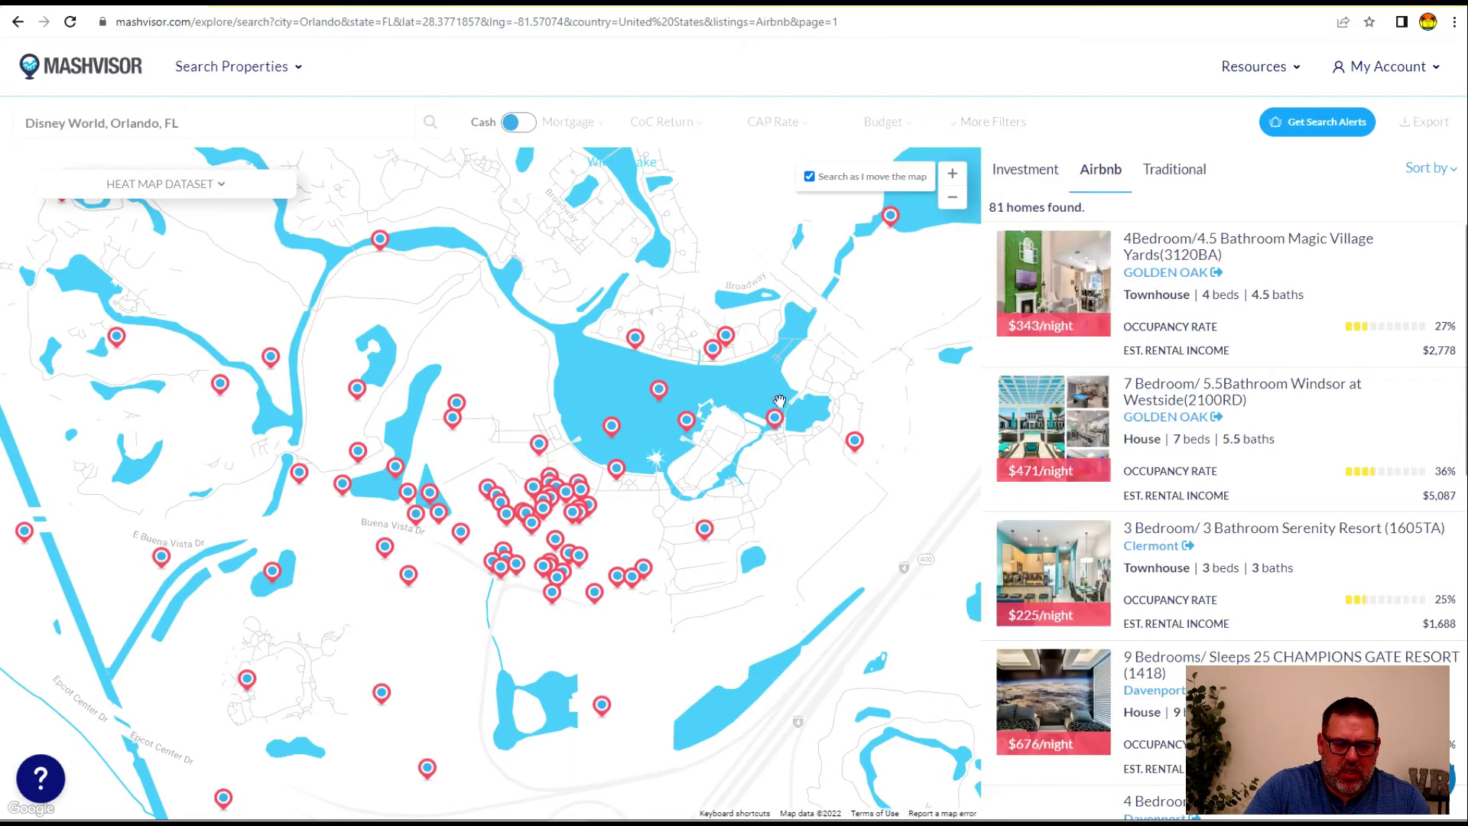
Preview the 6 B/5B pool home and 6-bedroom, 4.5-bath listings' rental figures
mouse_move(407, 496)
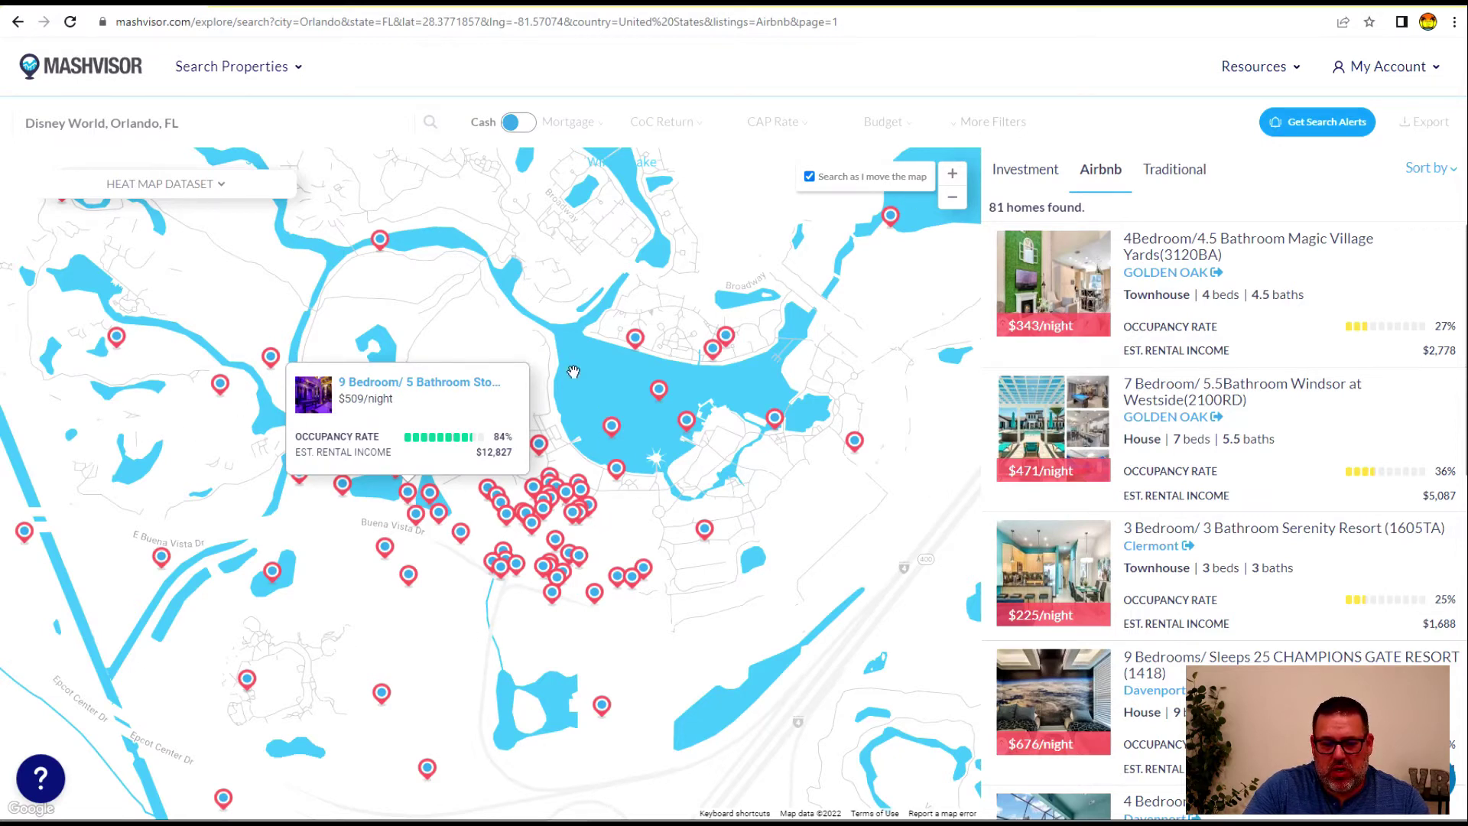
left_click(469, 325)
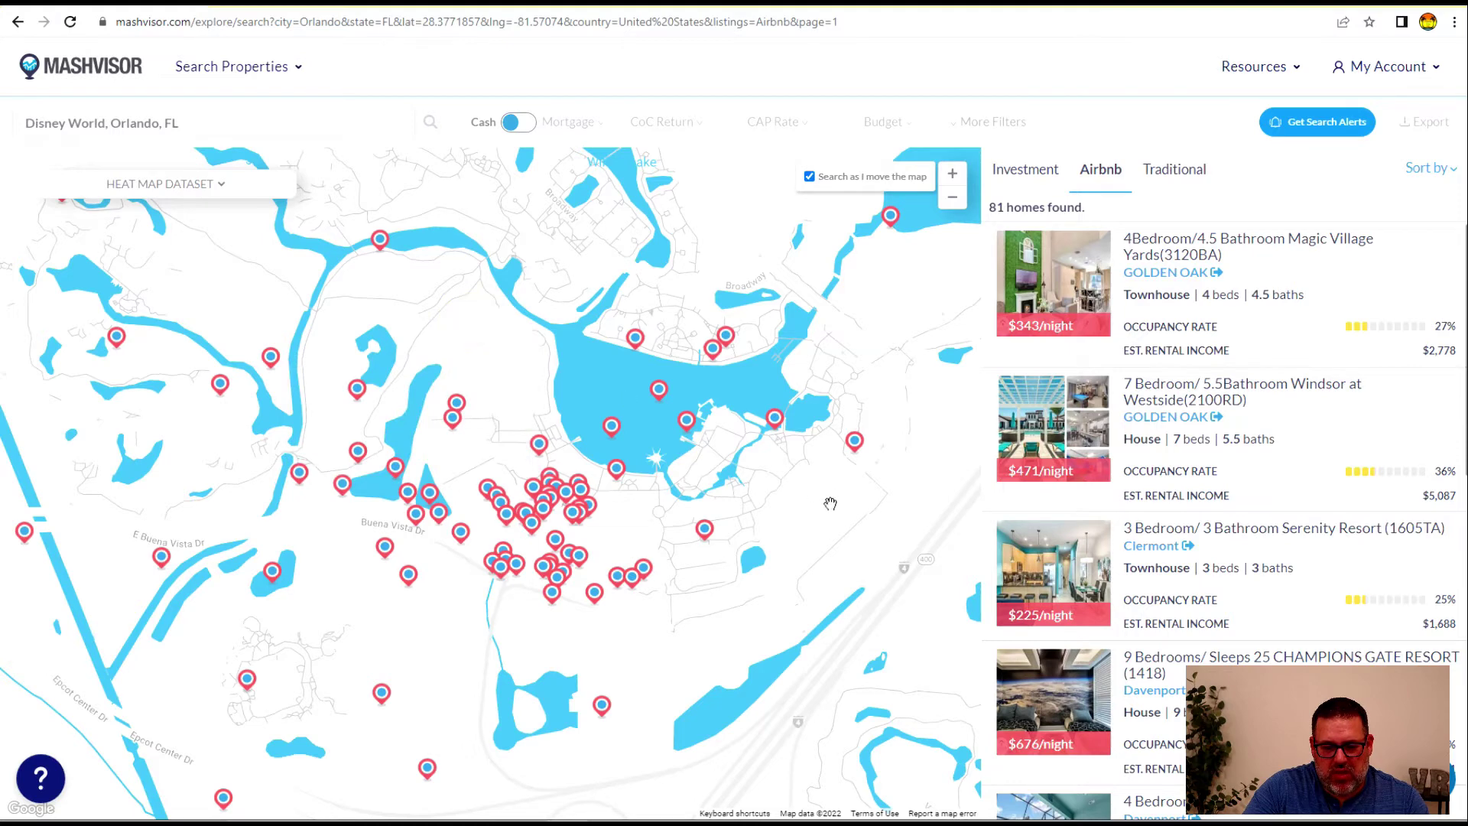
left_click(695, 433)
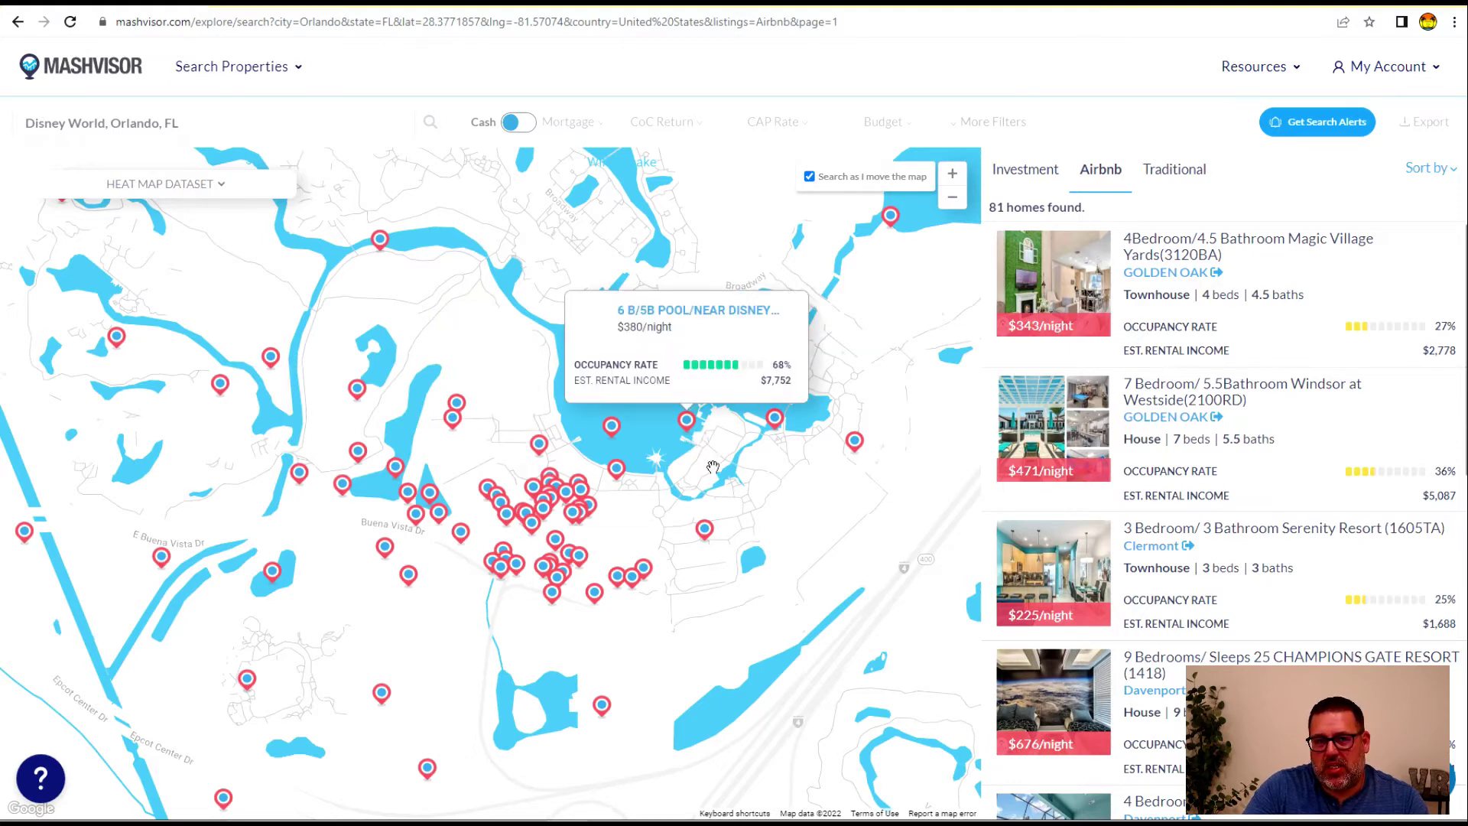
left_click(699, 538)
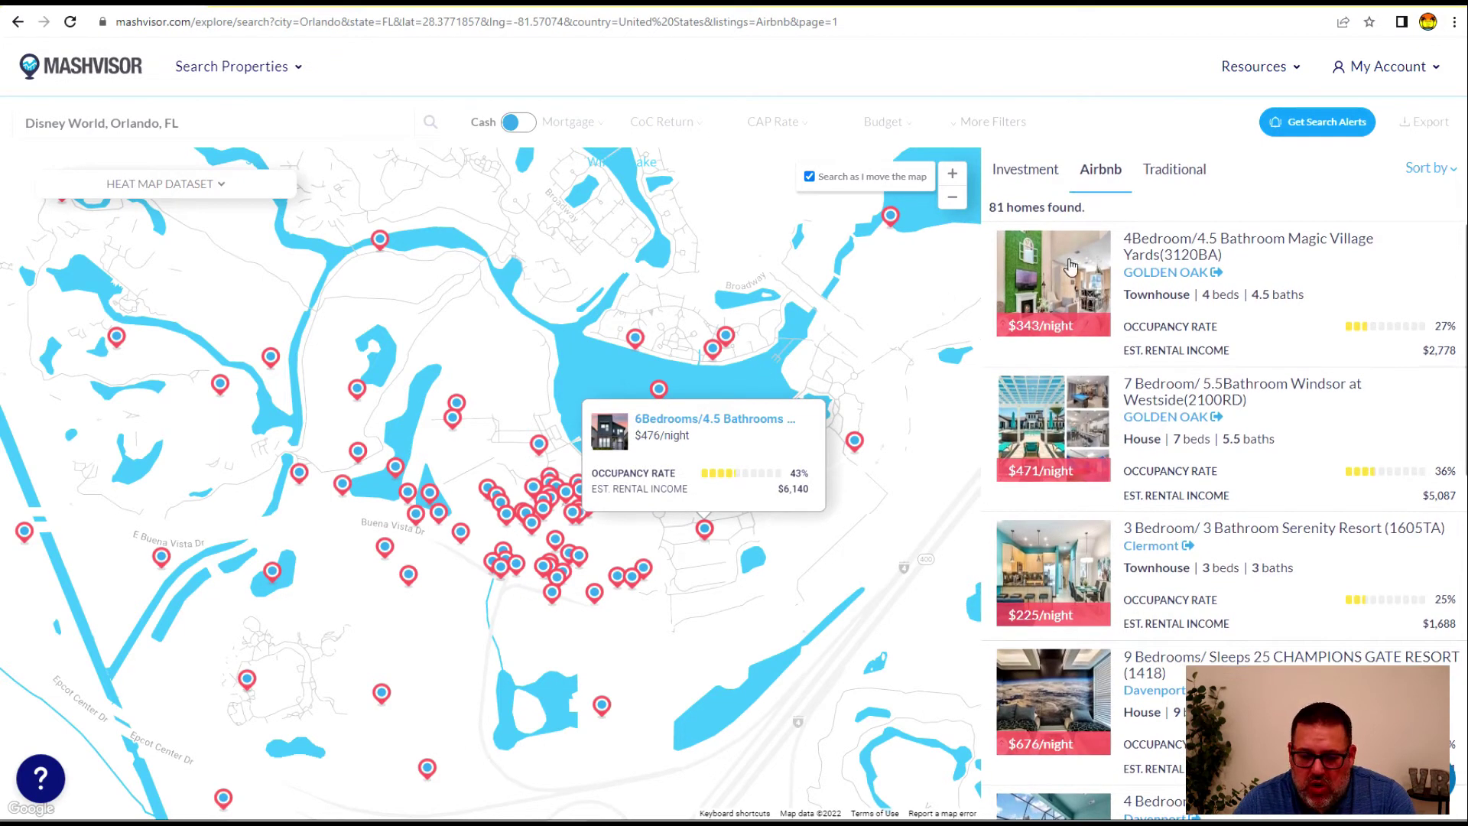
left_click(1100, 170)
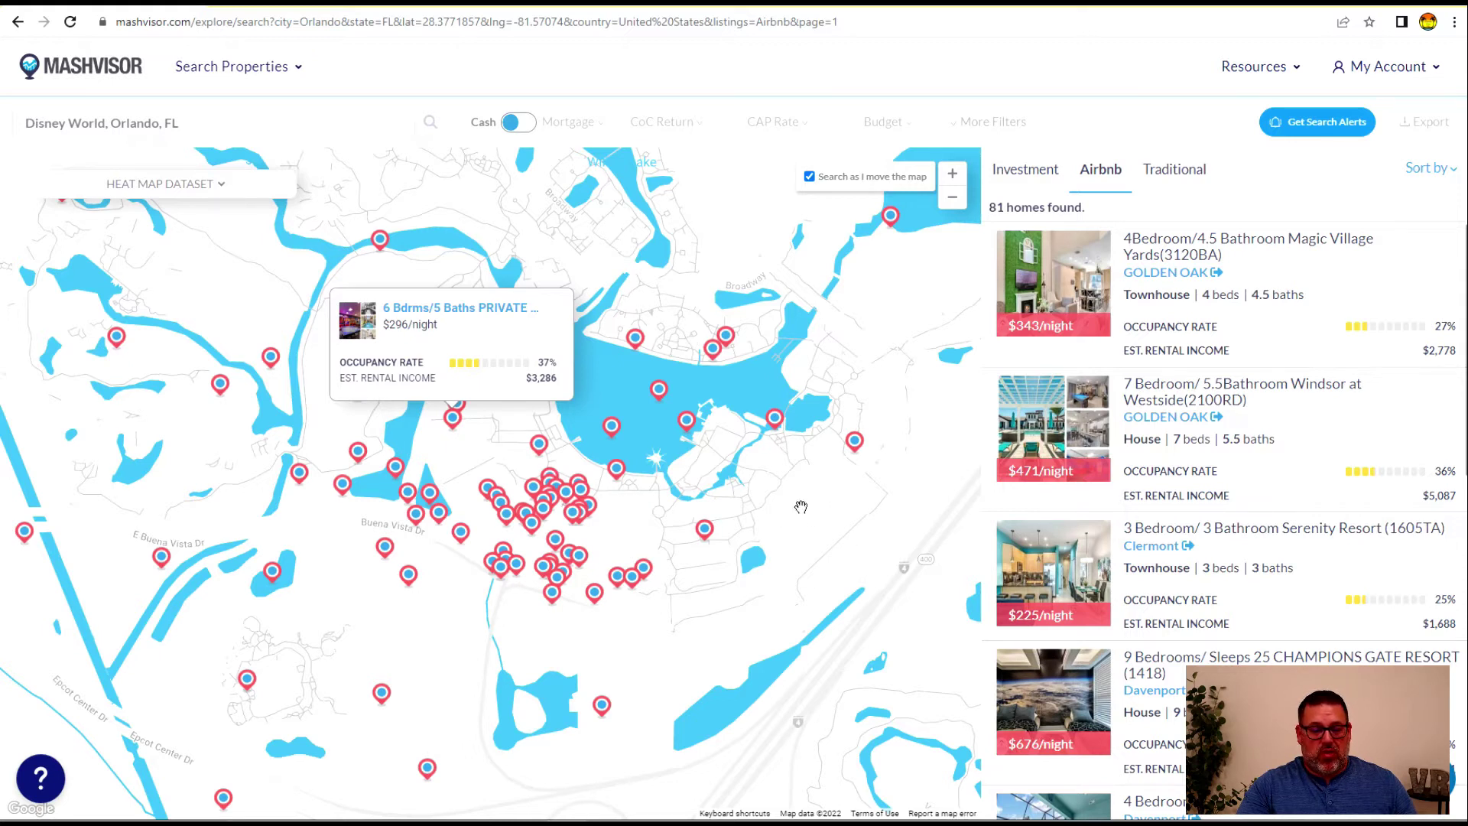
Sort by Rental Income and scroll the ranked list, led by the $12,827 Storey Lake home
left_click(1443, 172)
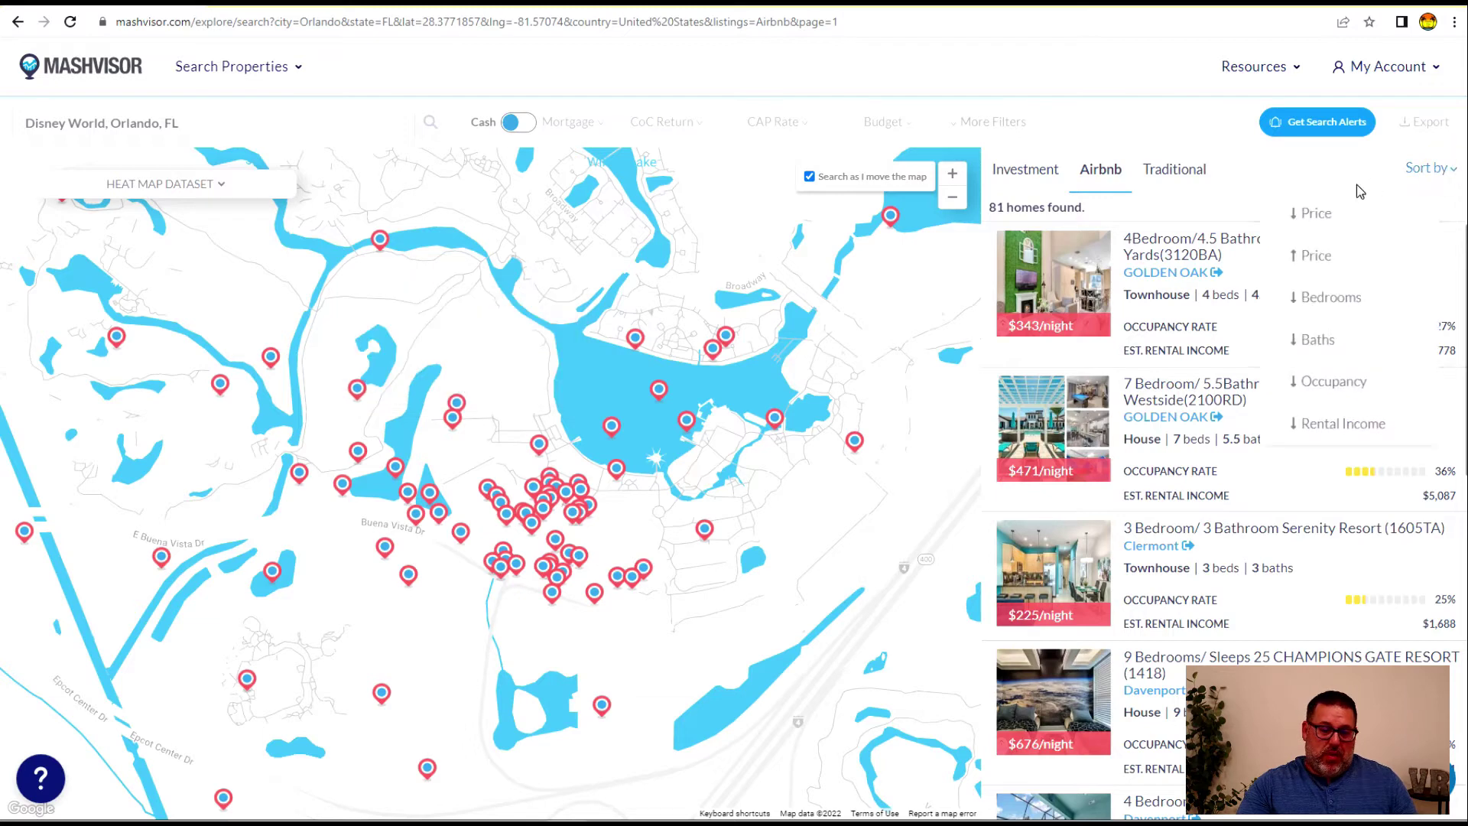
left_click(1345, 425)
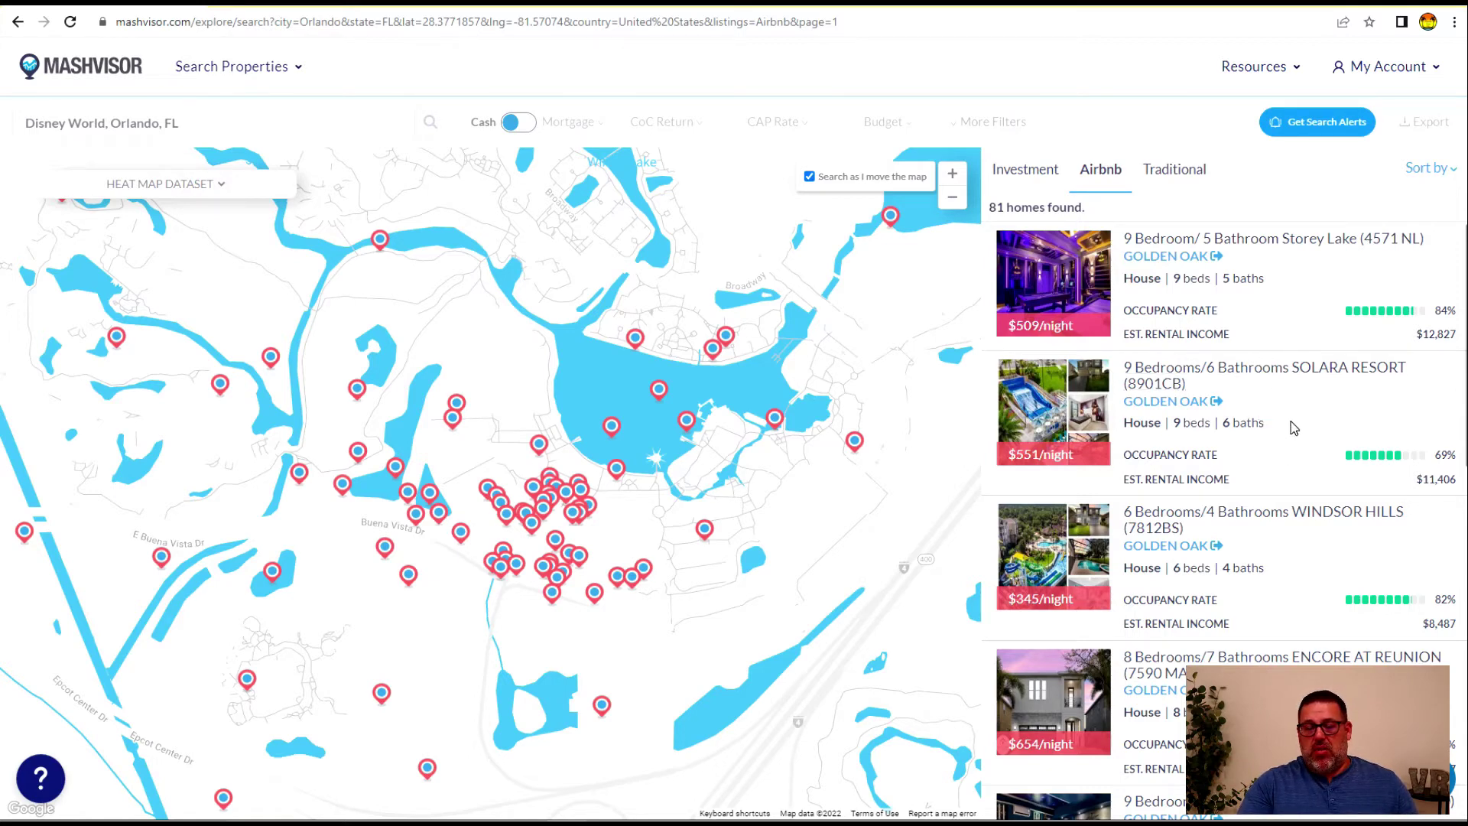
scroll(1290, 356, "down", 1)
scroll(1291, 356, "down", 1)
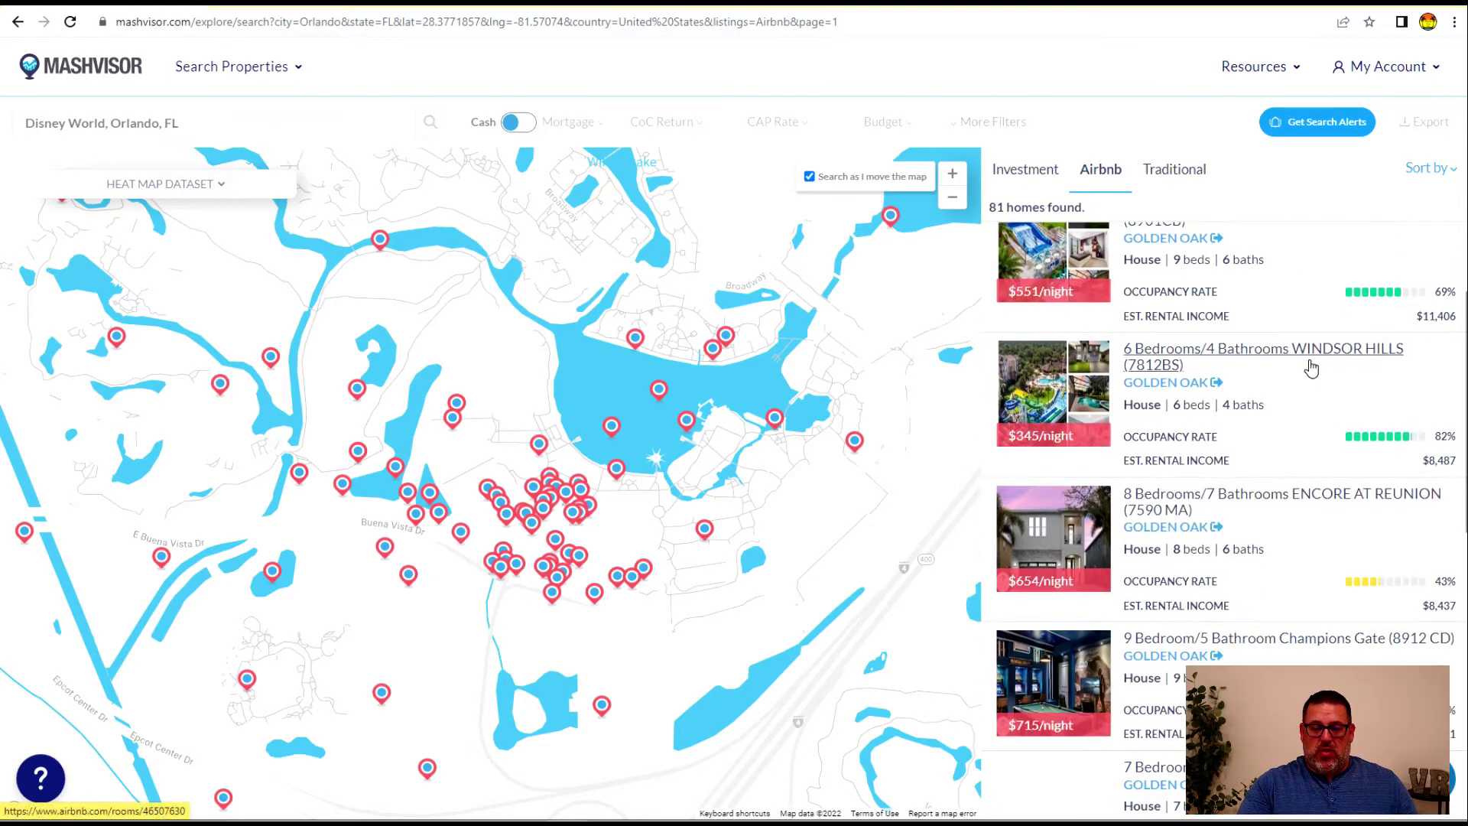
scroll(1256, 411, "up", 2)
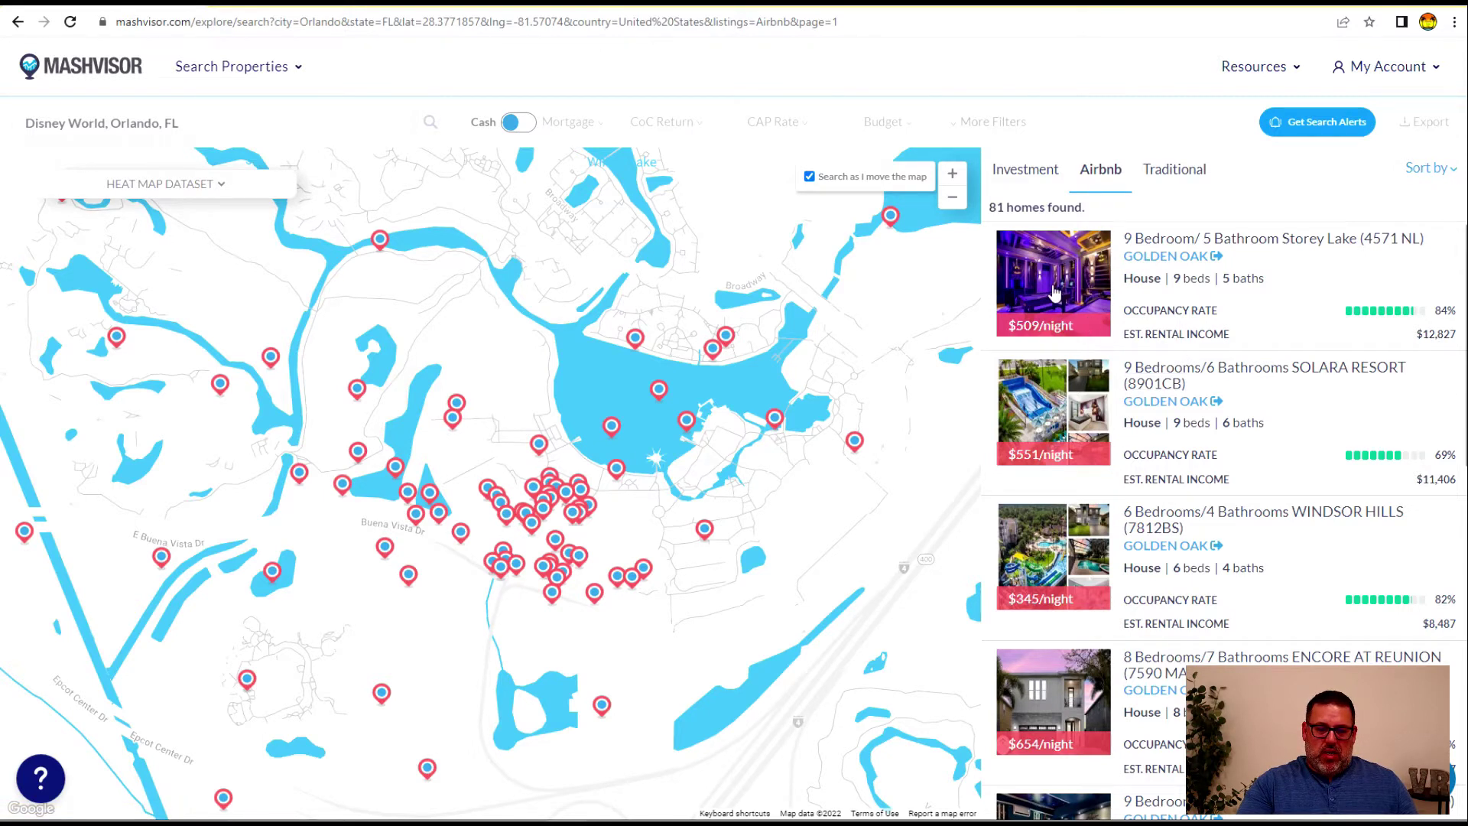
scroll(1062, 347, "down", 2)
scroll(1061, 346, "down", 1)
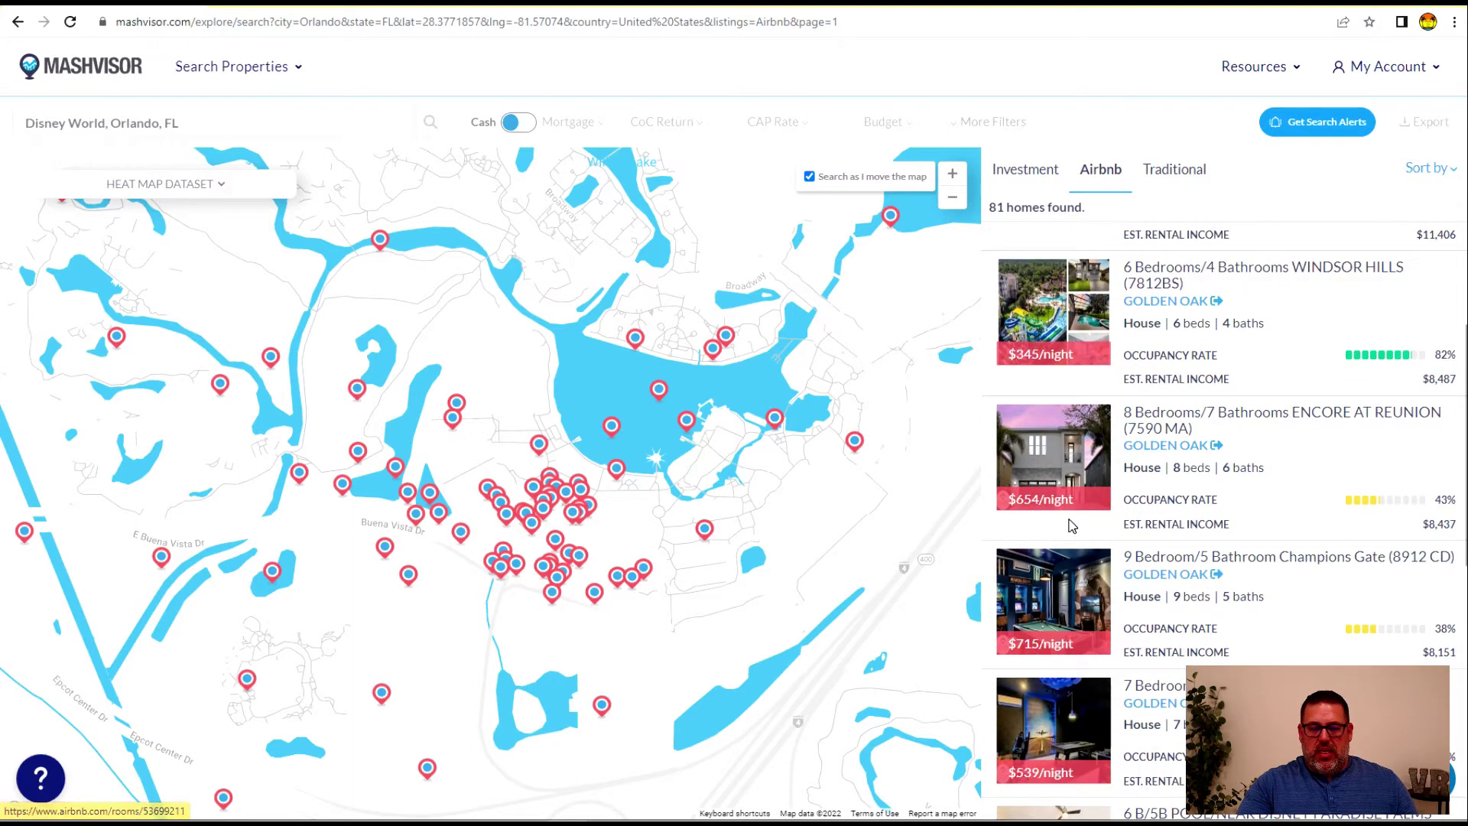
scroll(1060, 386, "down", 4)
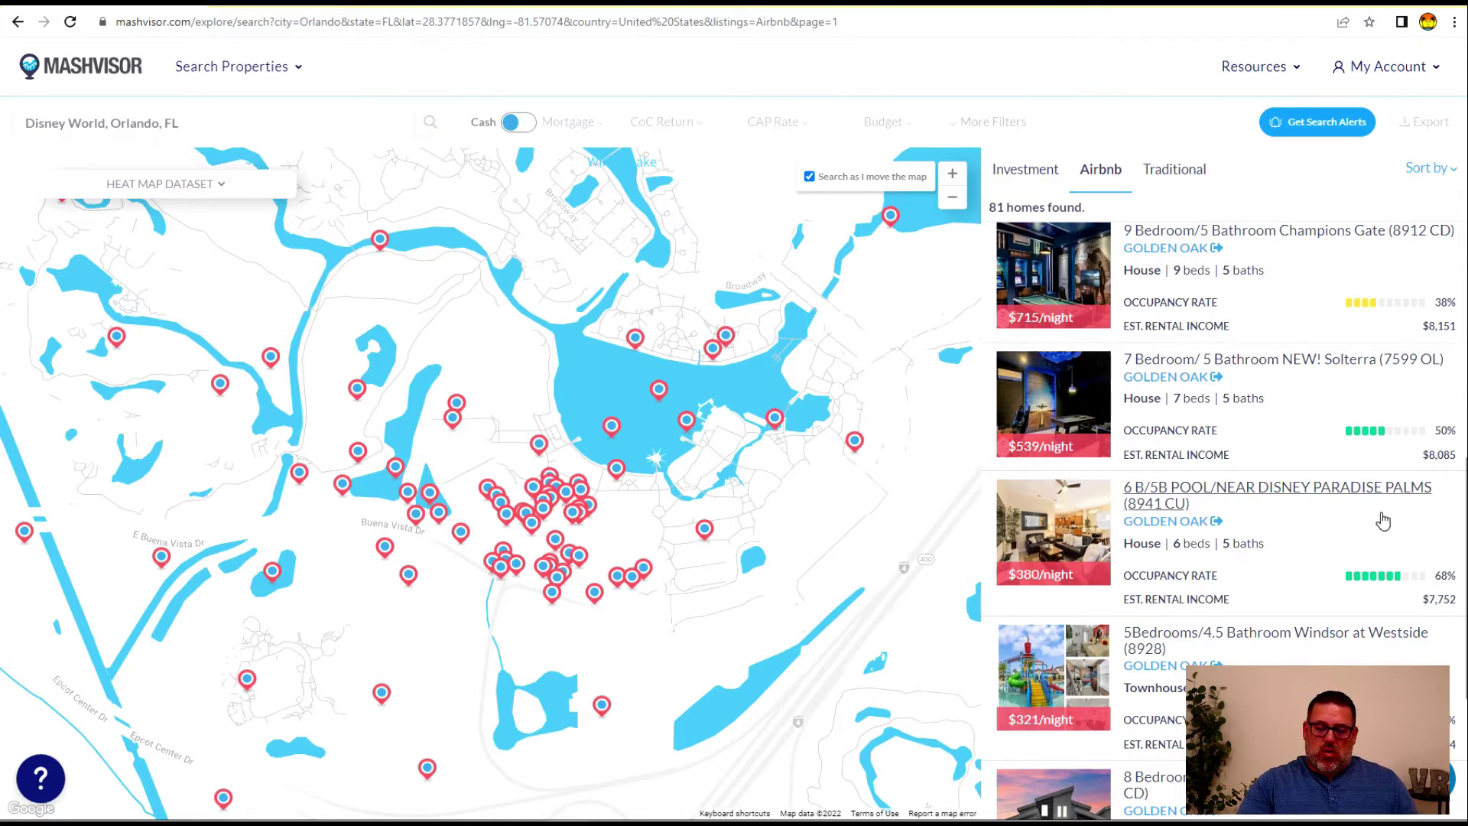
scroll(1152, 540, "down", 4)
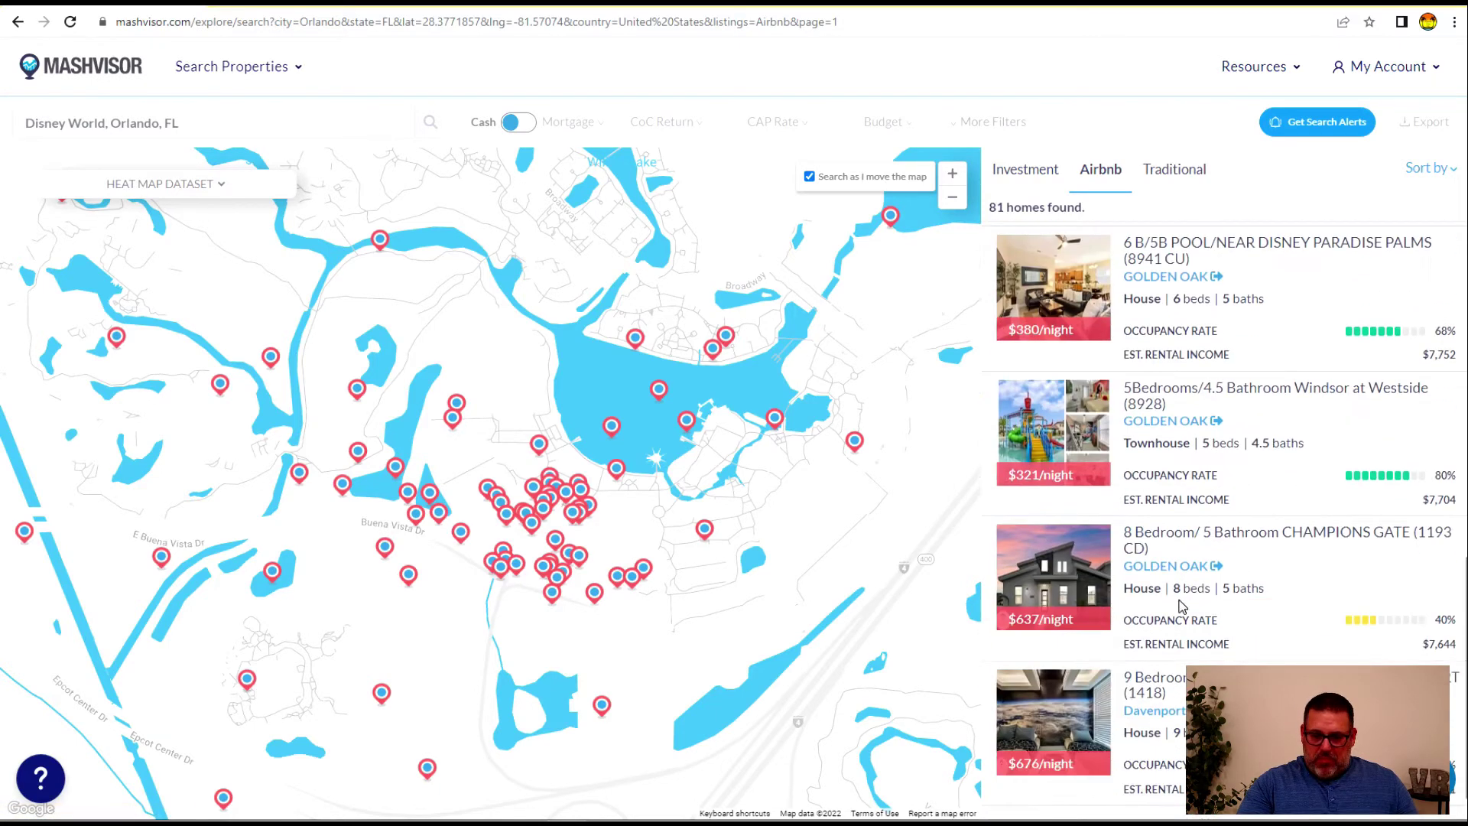
scroll(1152, 641, "up", 2)
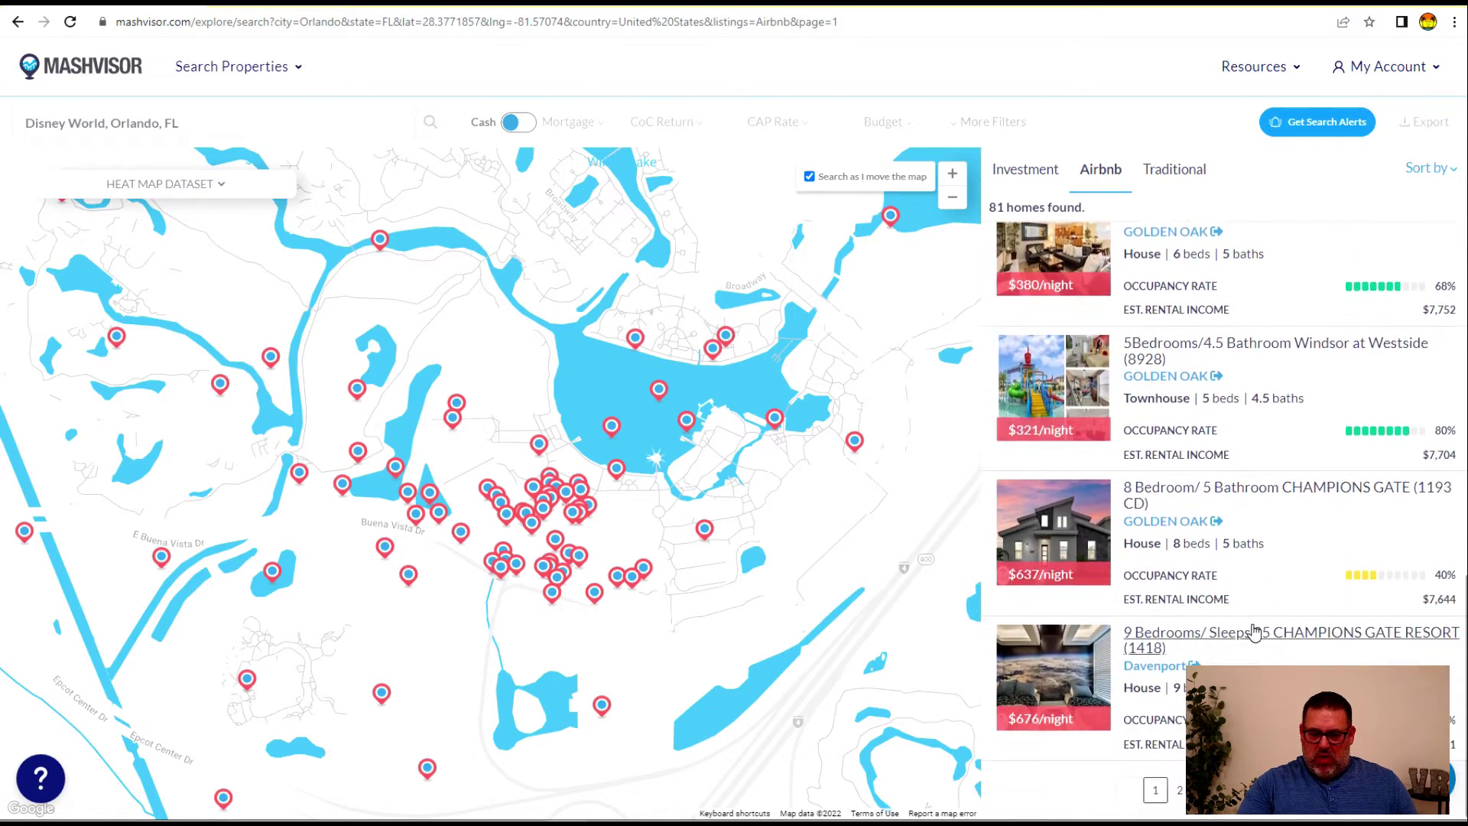
scroll(1074, 436, "up", 2)
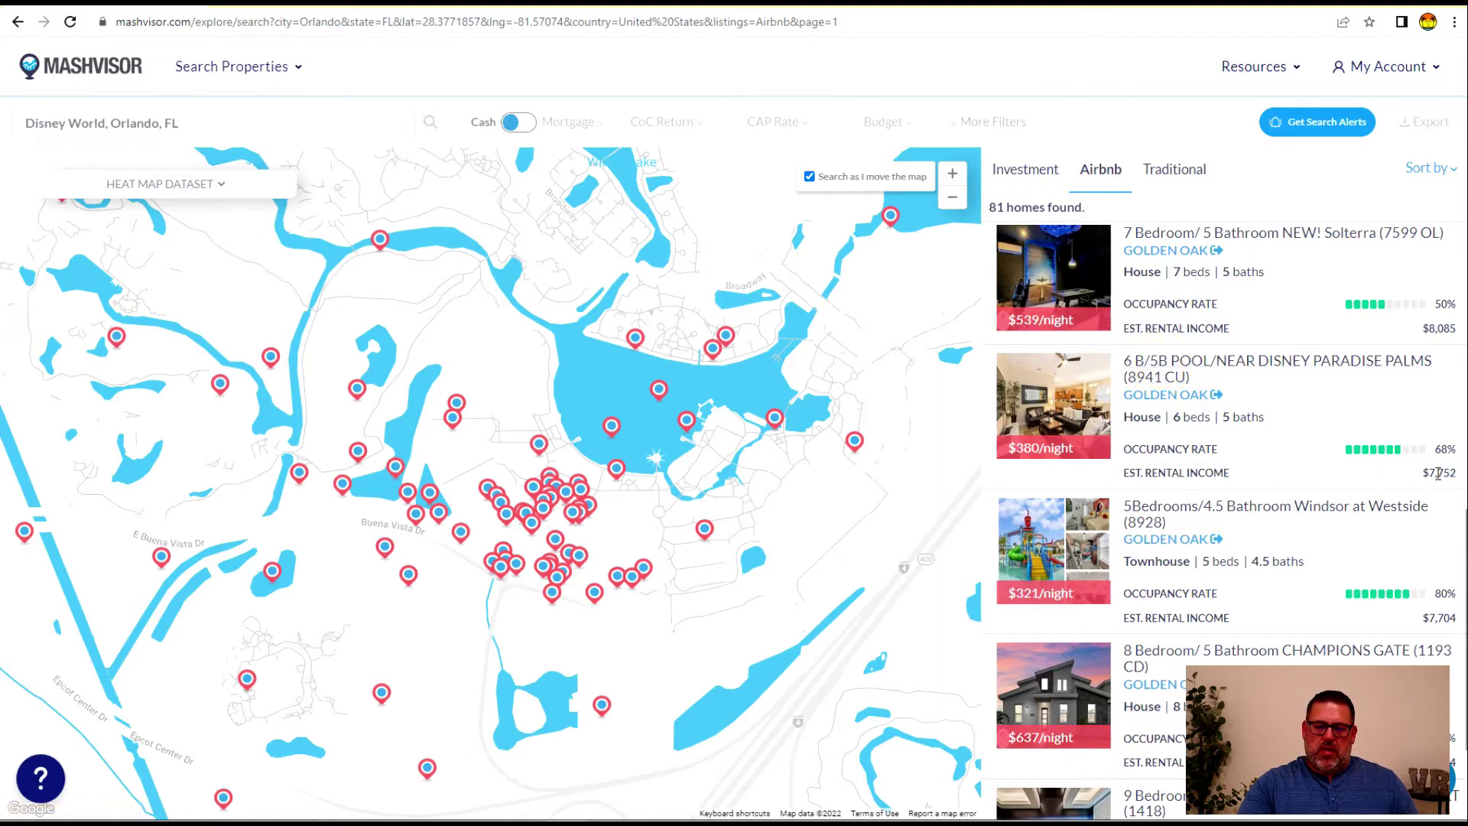
Open the Paradise Palms listing on Airbnb and page through its full-screen photos
left_click(1338, 442)
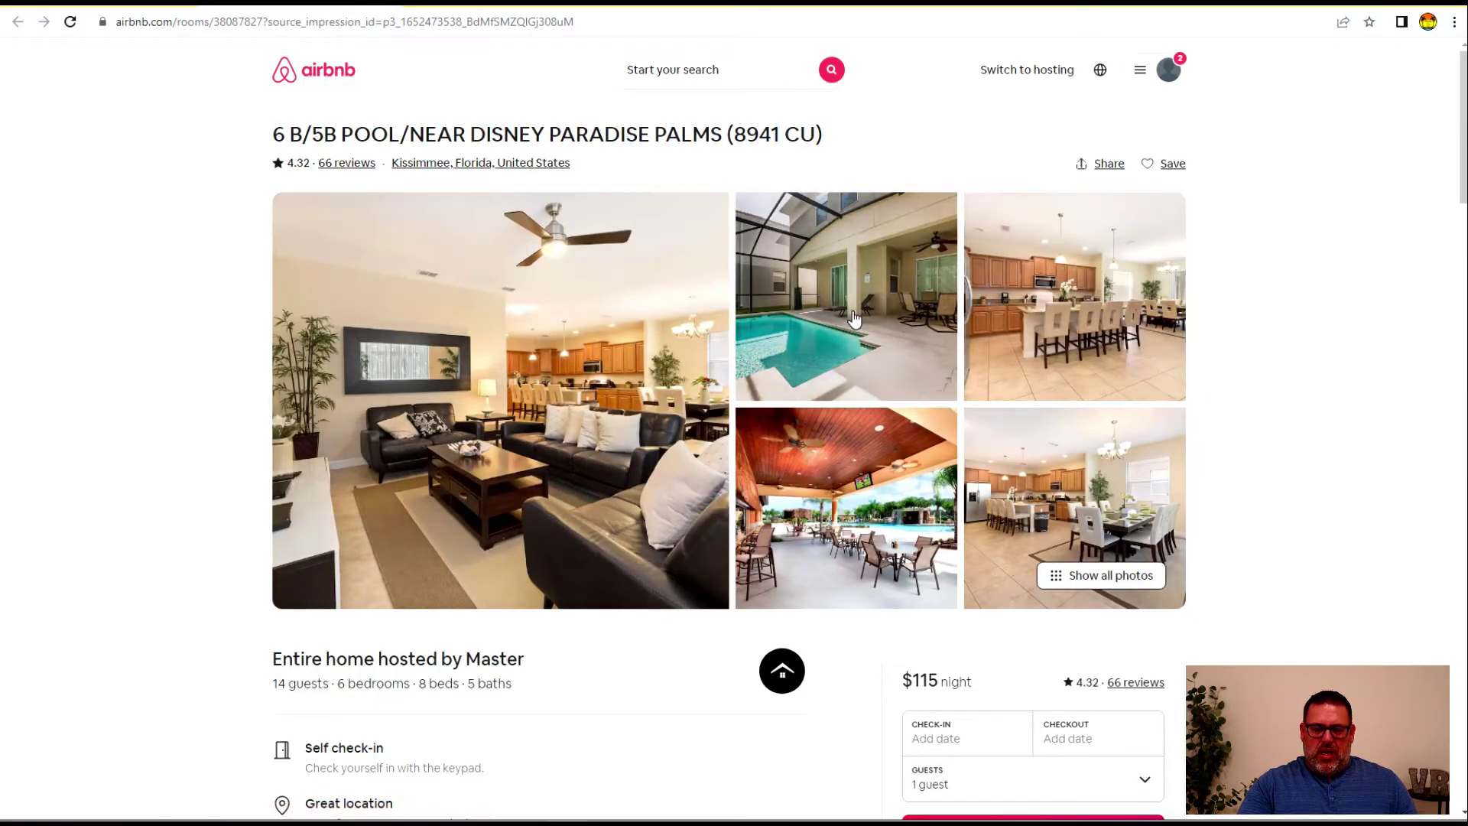
left_click(828, 329)
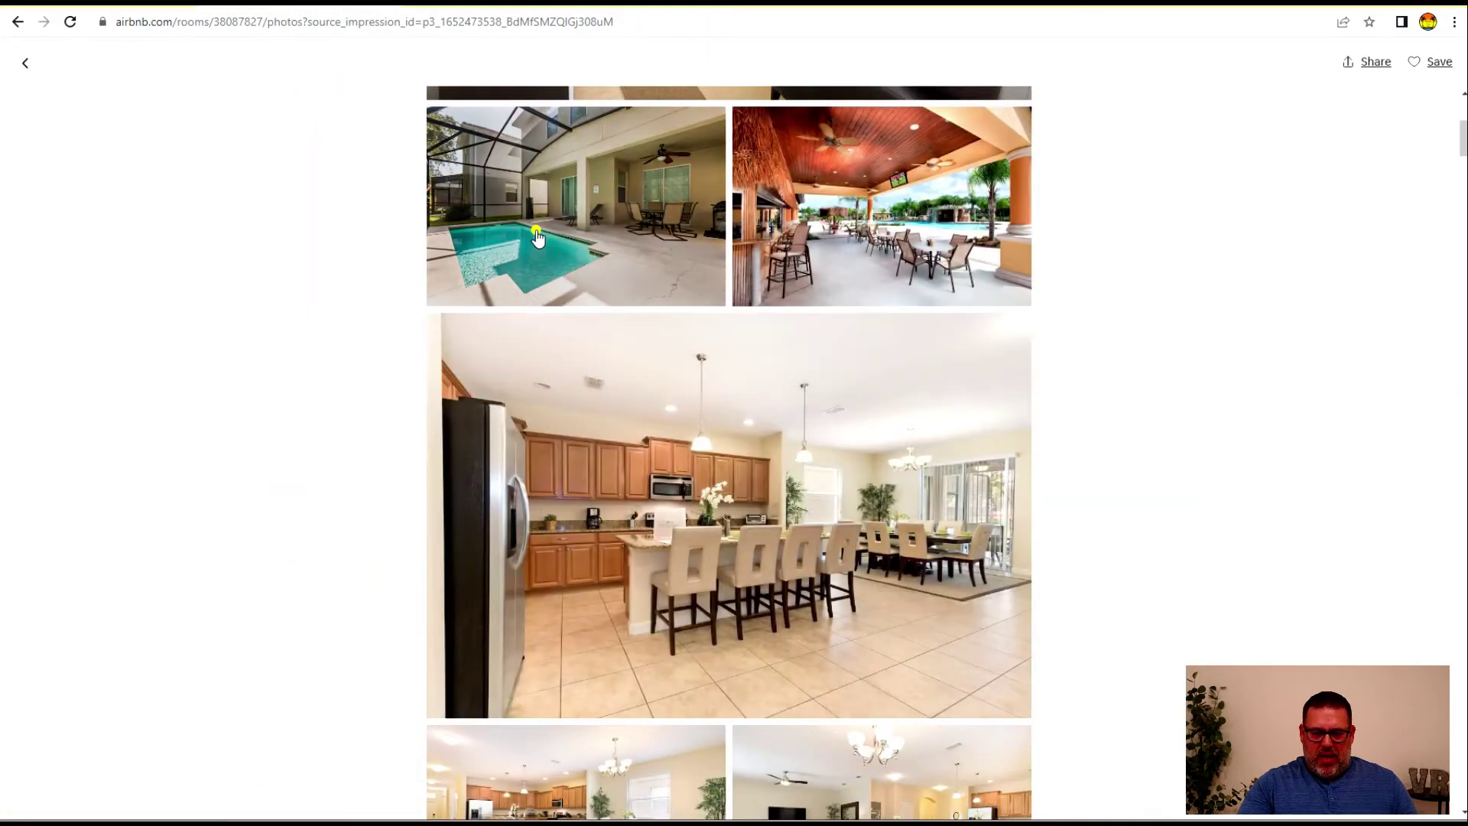
left_click(537, 237)
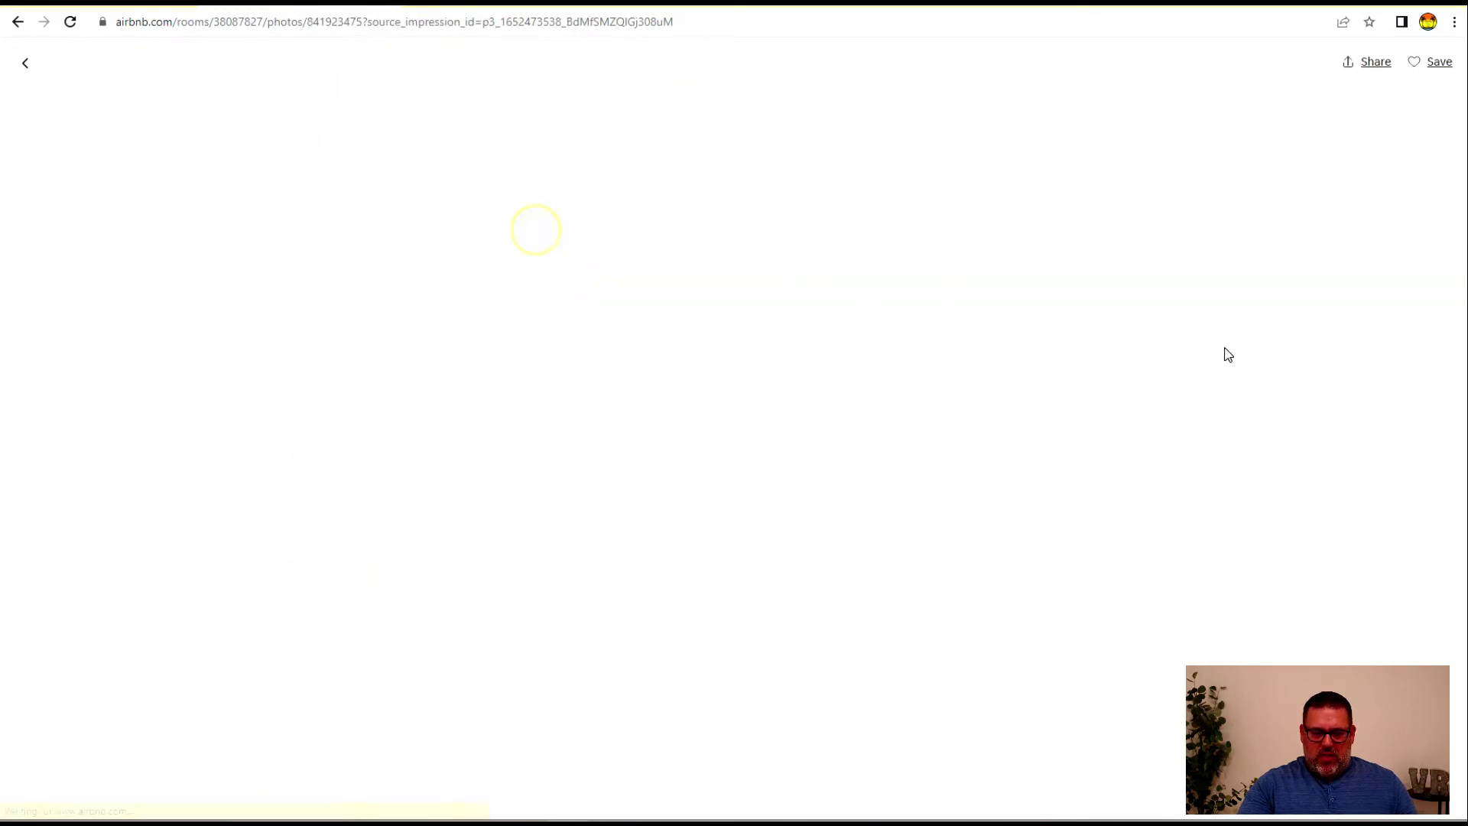
left_click(1422, 428)
left_click(1422, 428)
left_click(1421, 428)
left_click(1421, 429)
left_click(1421, 428)
left_click(1422, 428)
left_click(1422, 428)
left_click(1422, 428)
left_click(1423, 428)
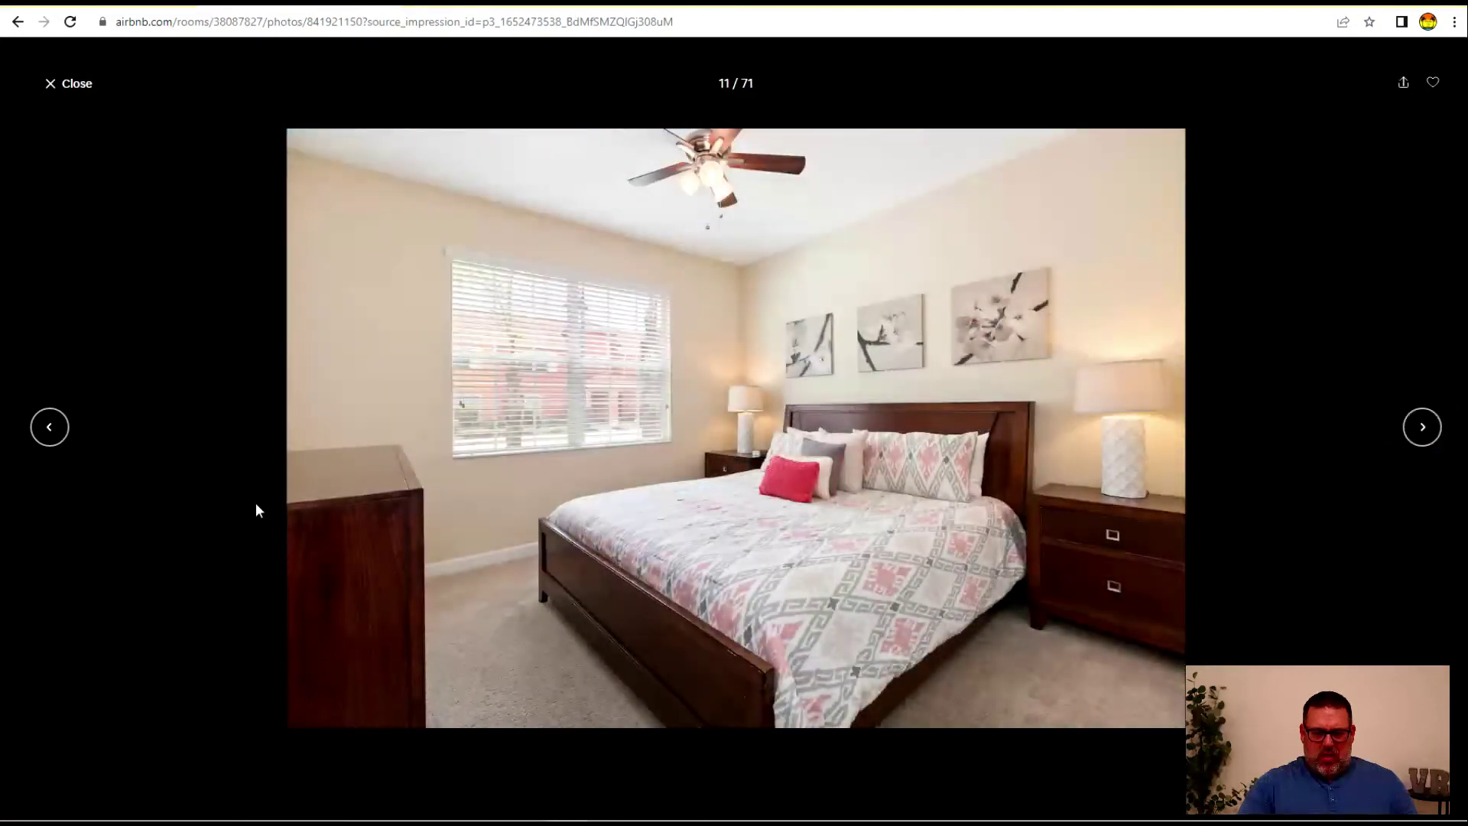
Revisit the exterior photo, finish paging, then close the gallery and the Airbnb listing
left_click(49, 425)
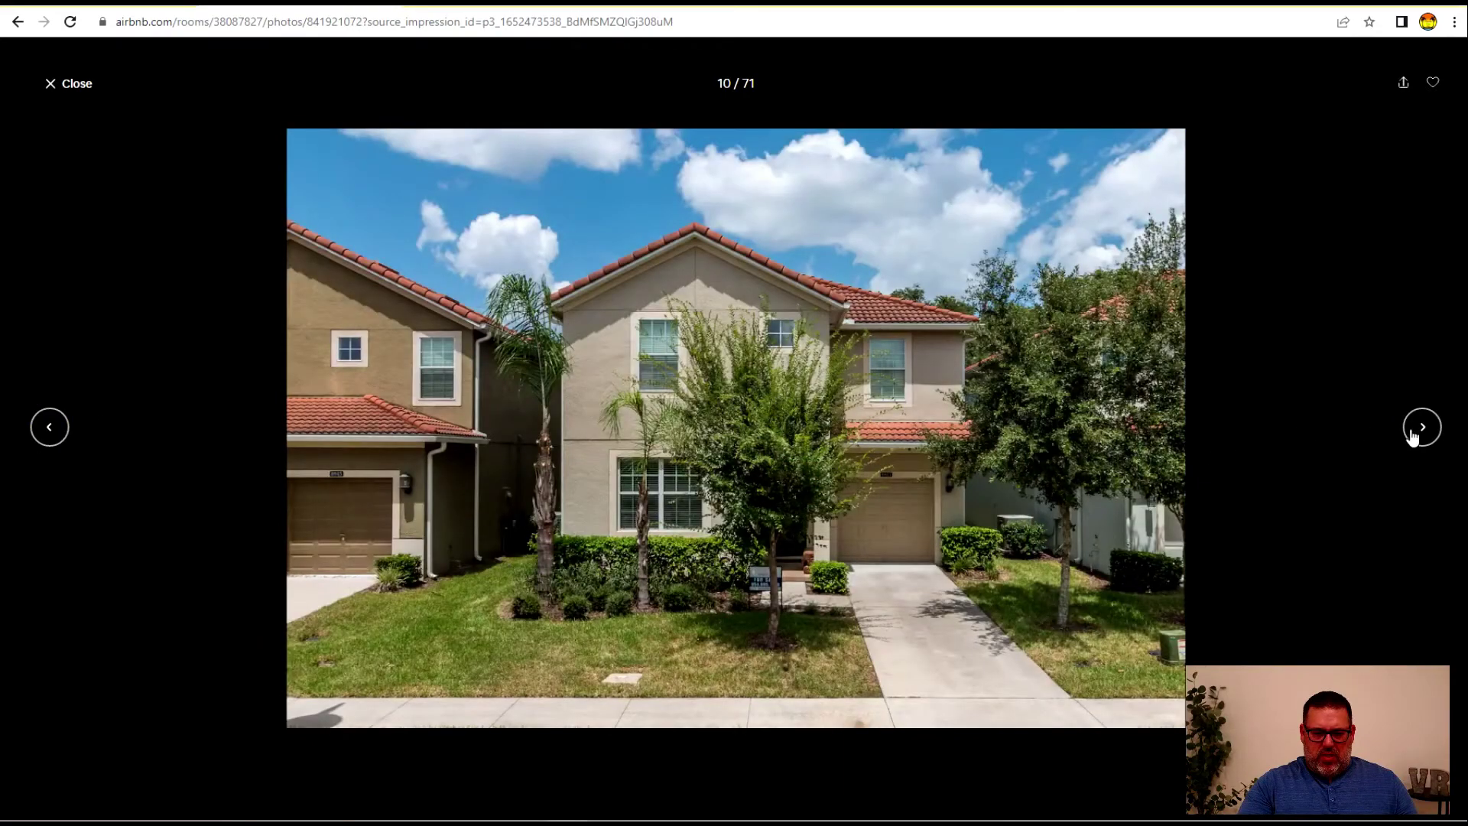
left_click(1422, 428)
left_click(1422, 428)
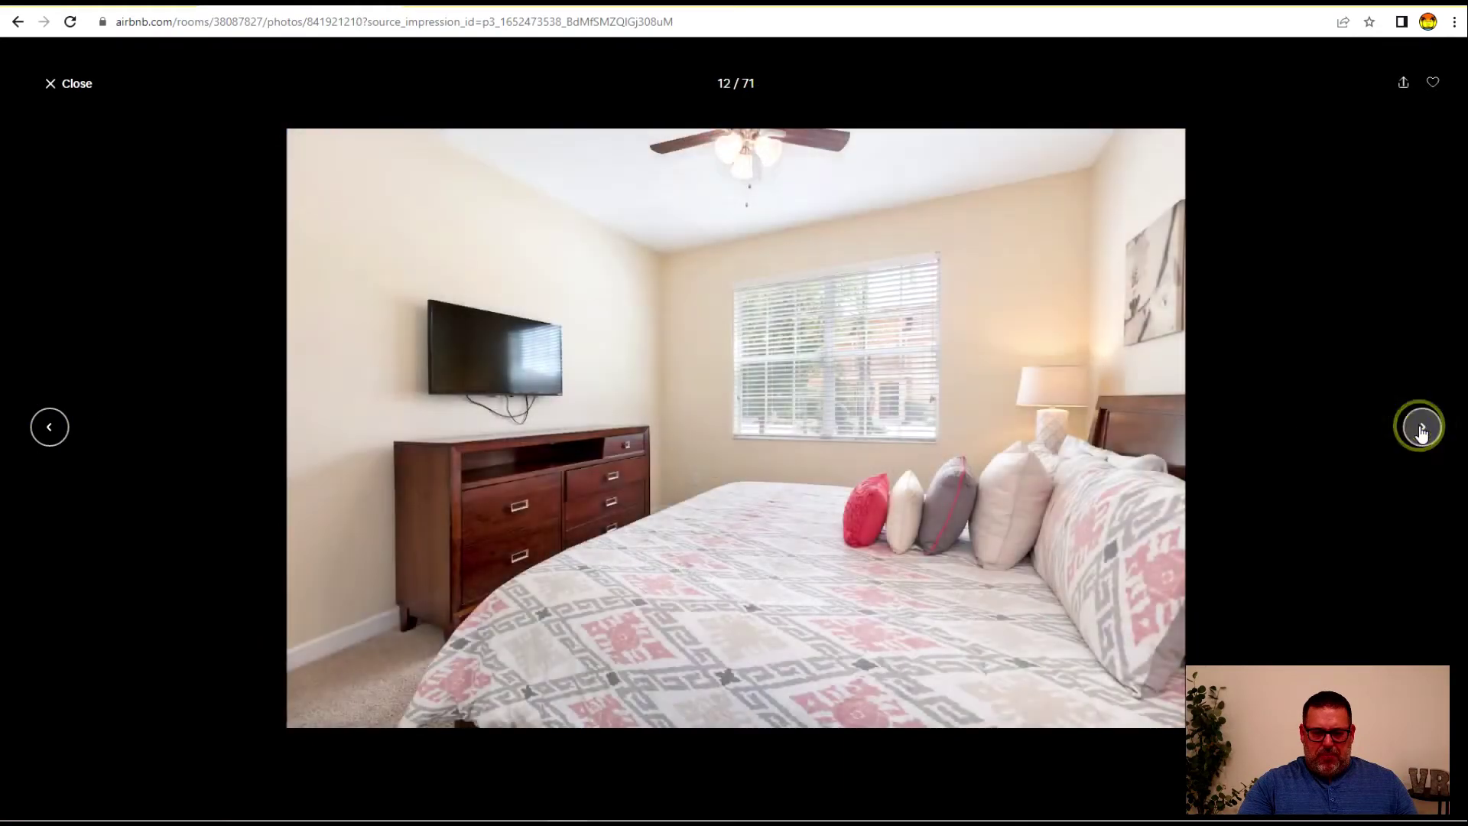
left_click(1422, 428)
left_click(1421, 428)
left_click(1421, 429)
left_click(1422, 429)
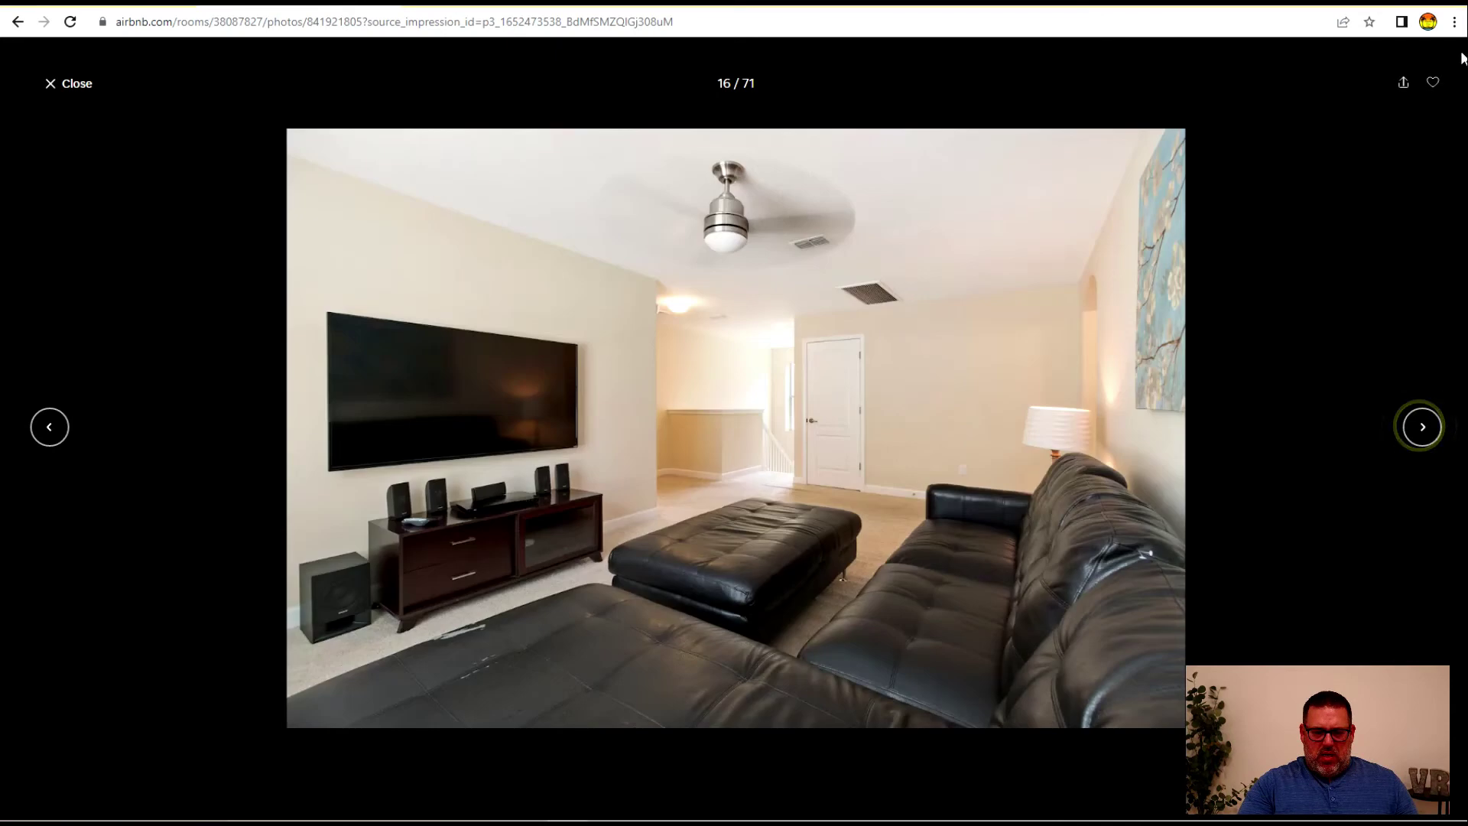
left_click(63, 90)
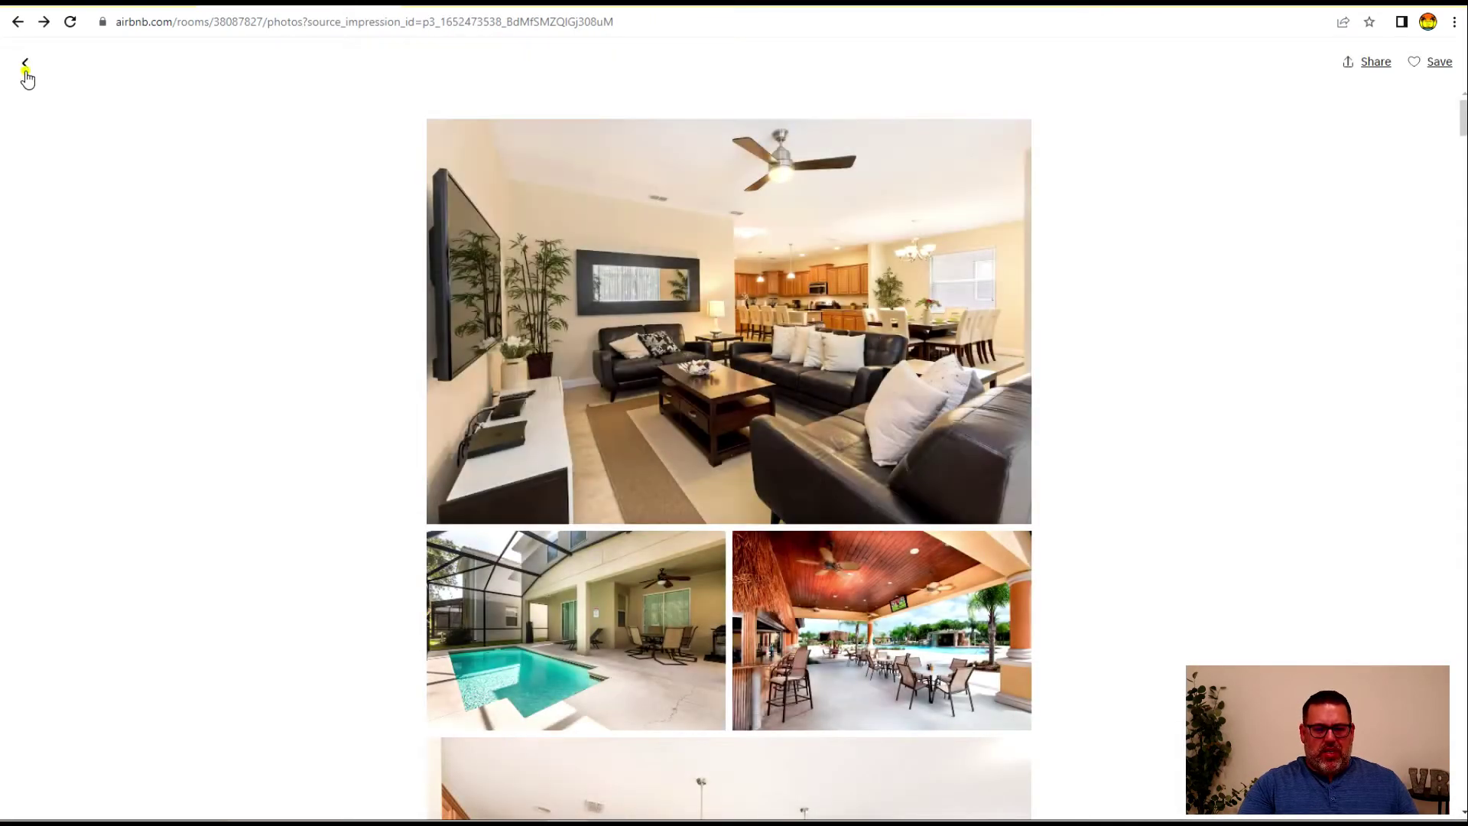
left_click(25, 65)
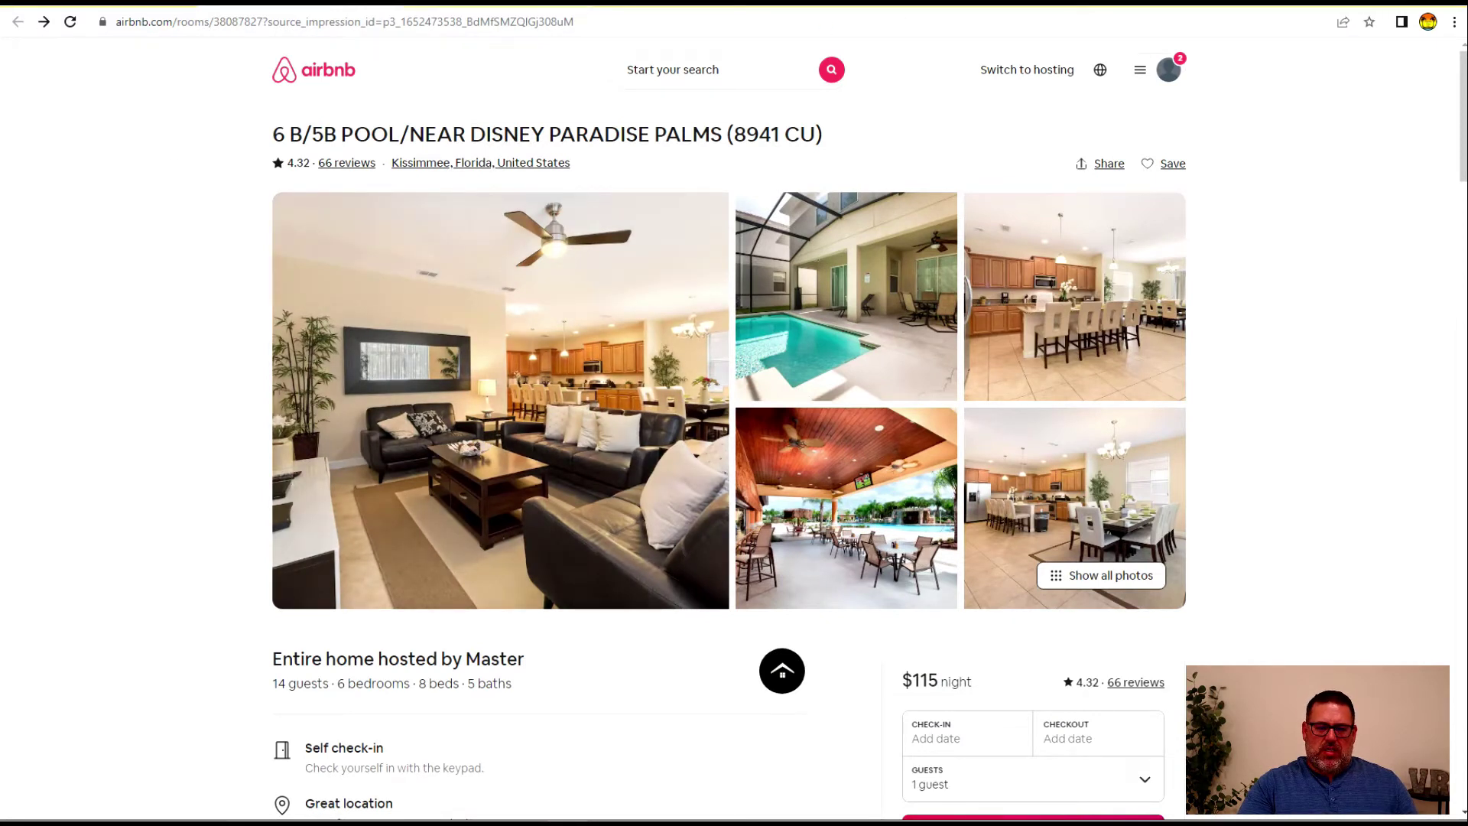
left_click(386, 6)
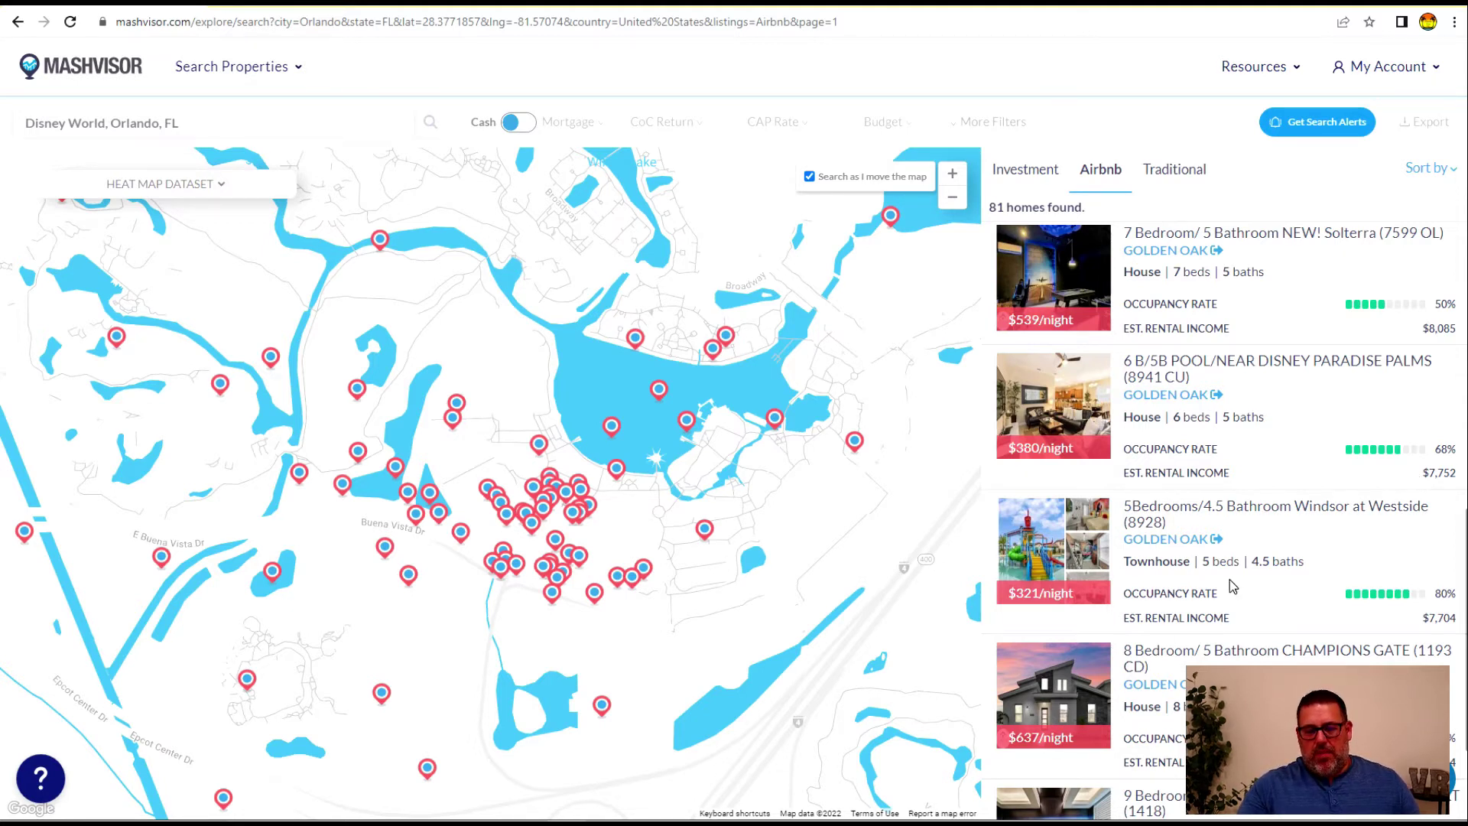
Re-sort the Disney-area Airbnb listings by occupancy rate
scroll(1299, 443, "down", 2)
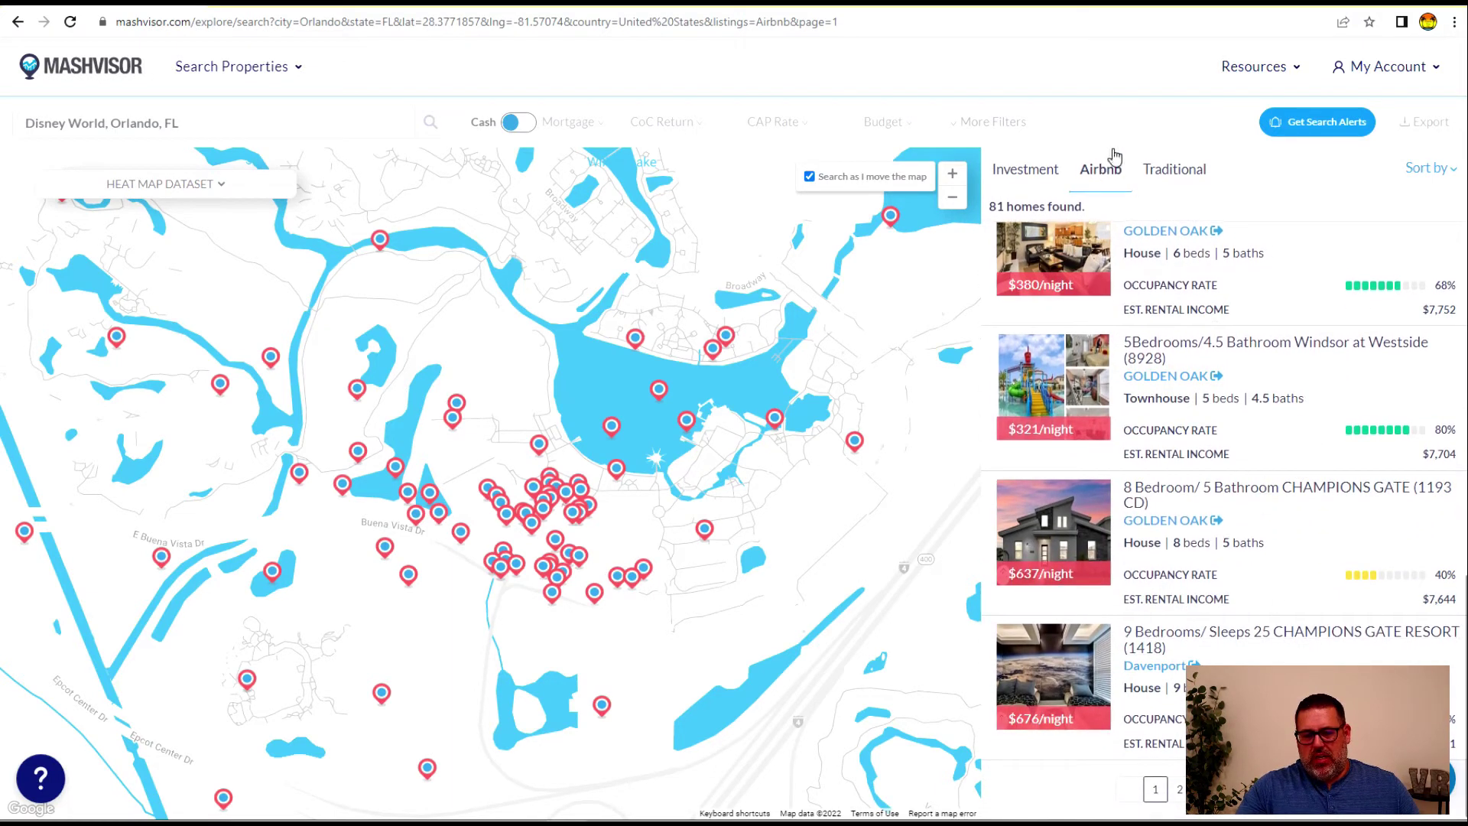
scroll(1360, 377, "up", 5)
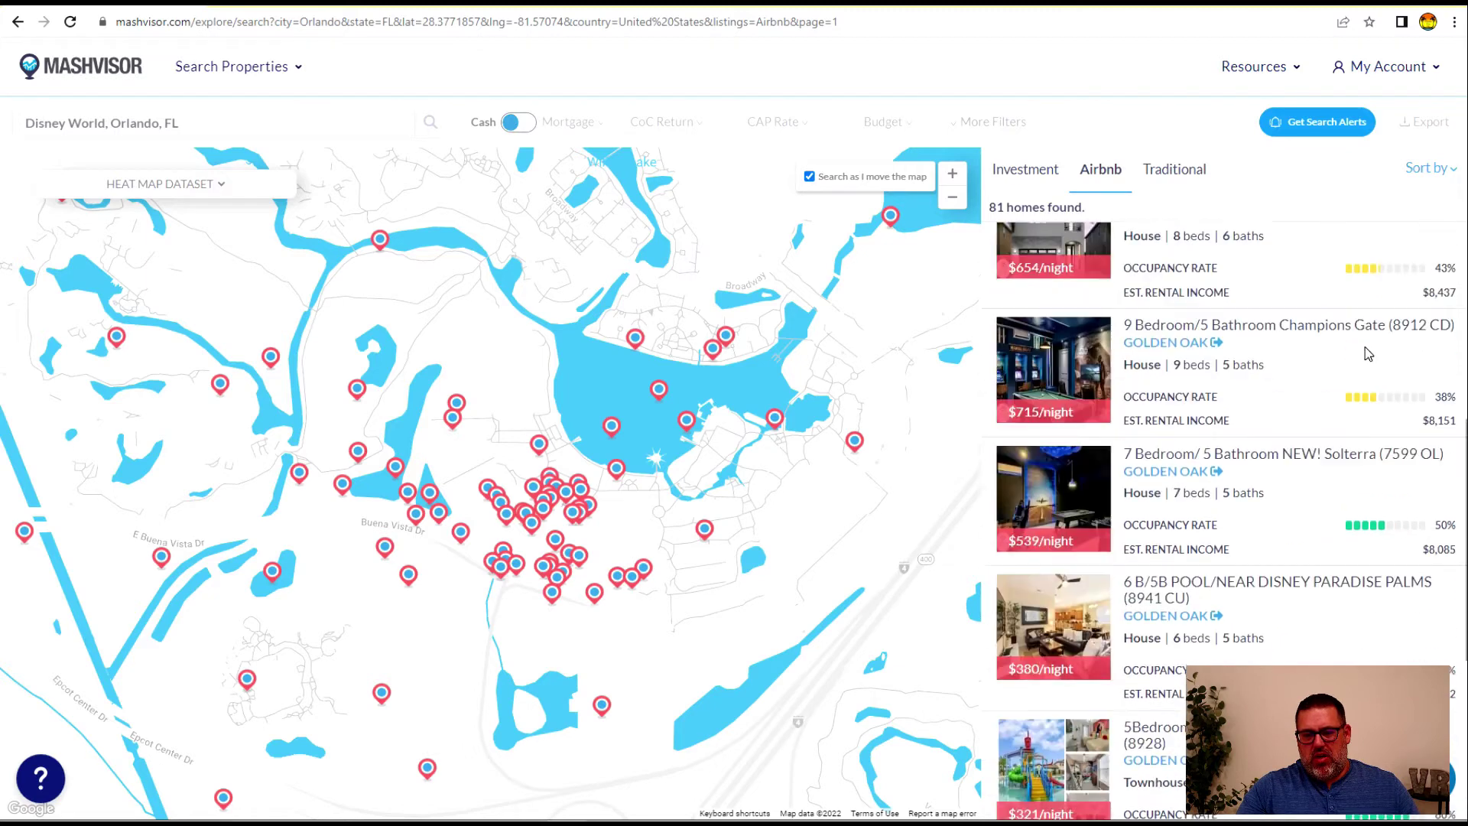
left_click(1428, 170)
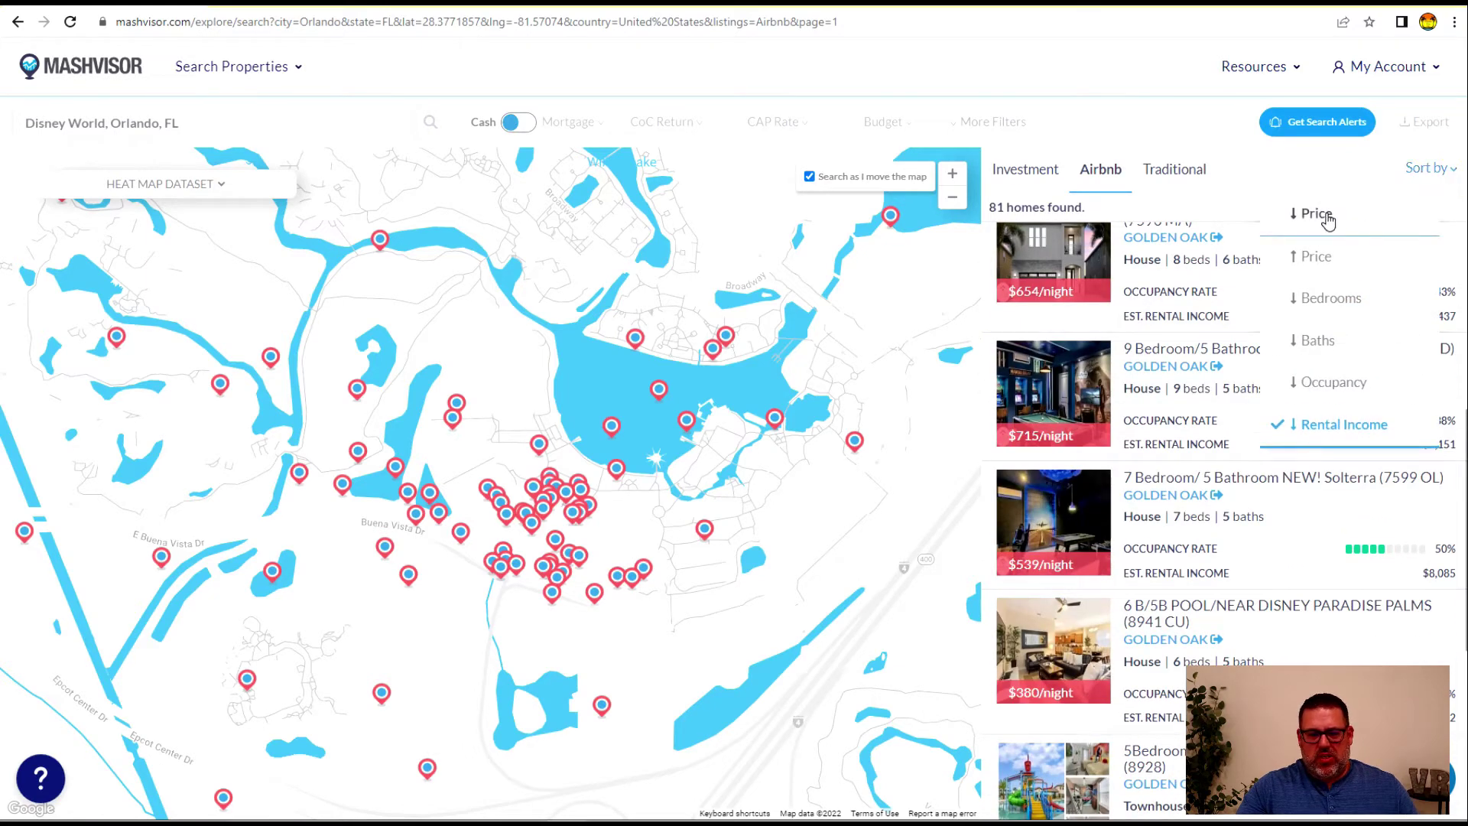
left_click(1330, 384)
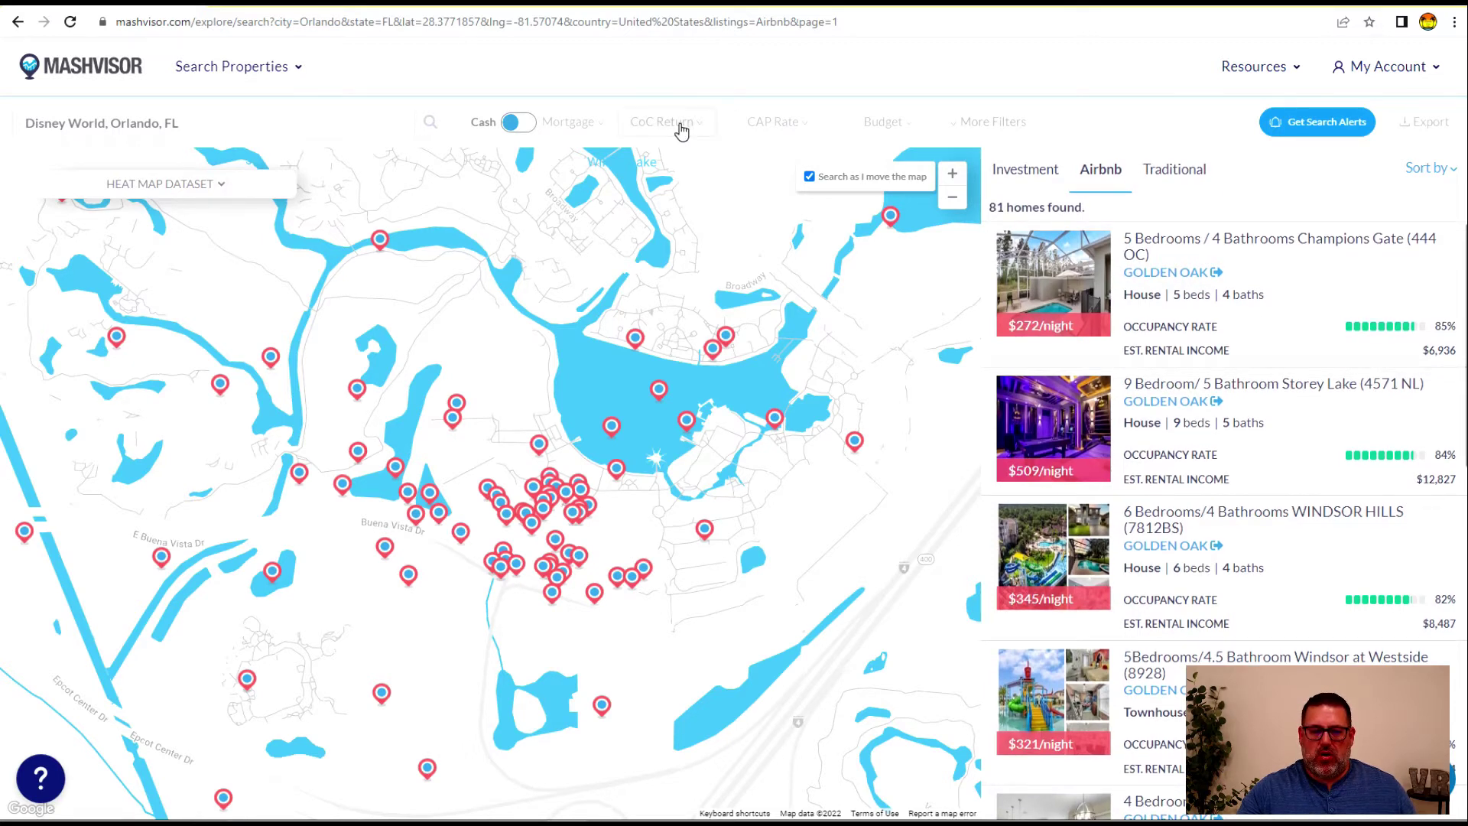
Switch the Disney World results to investment properties
left_click(819, 124)
left_click(913, 122)
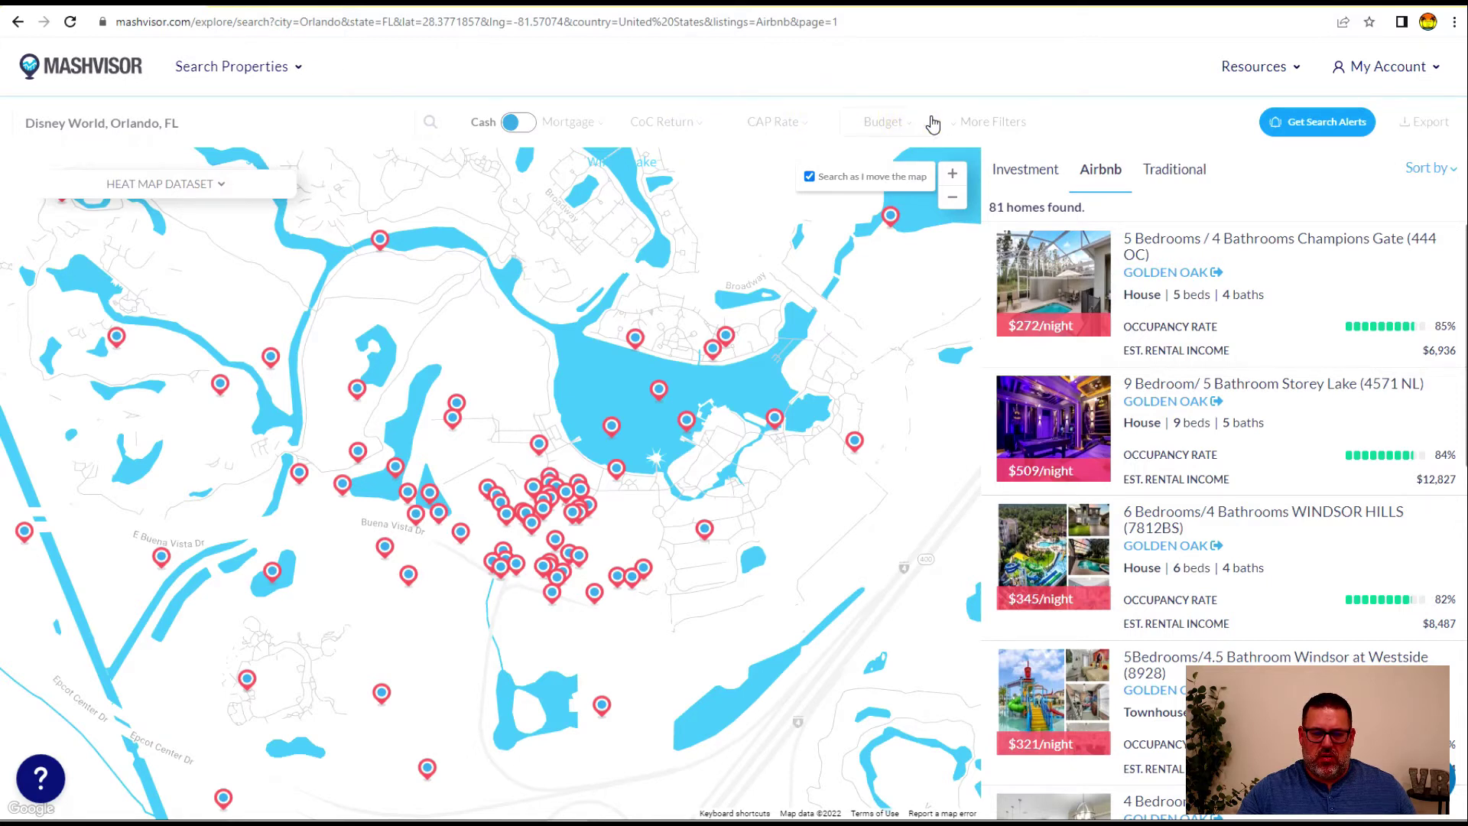
left_click(1014, 169)
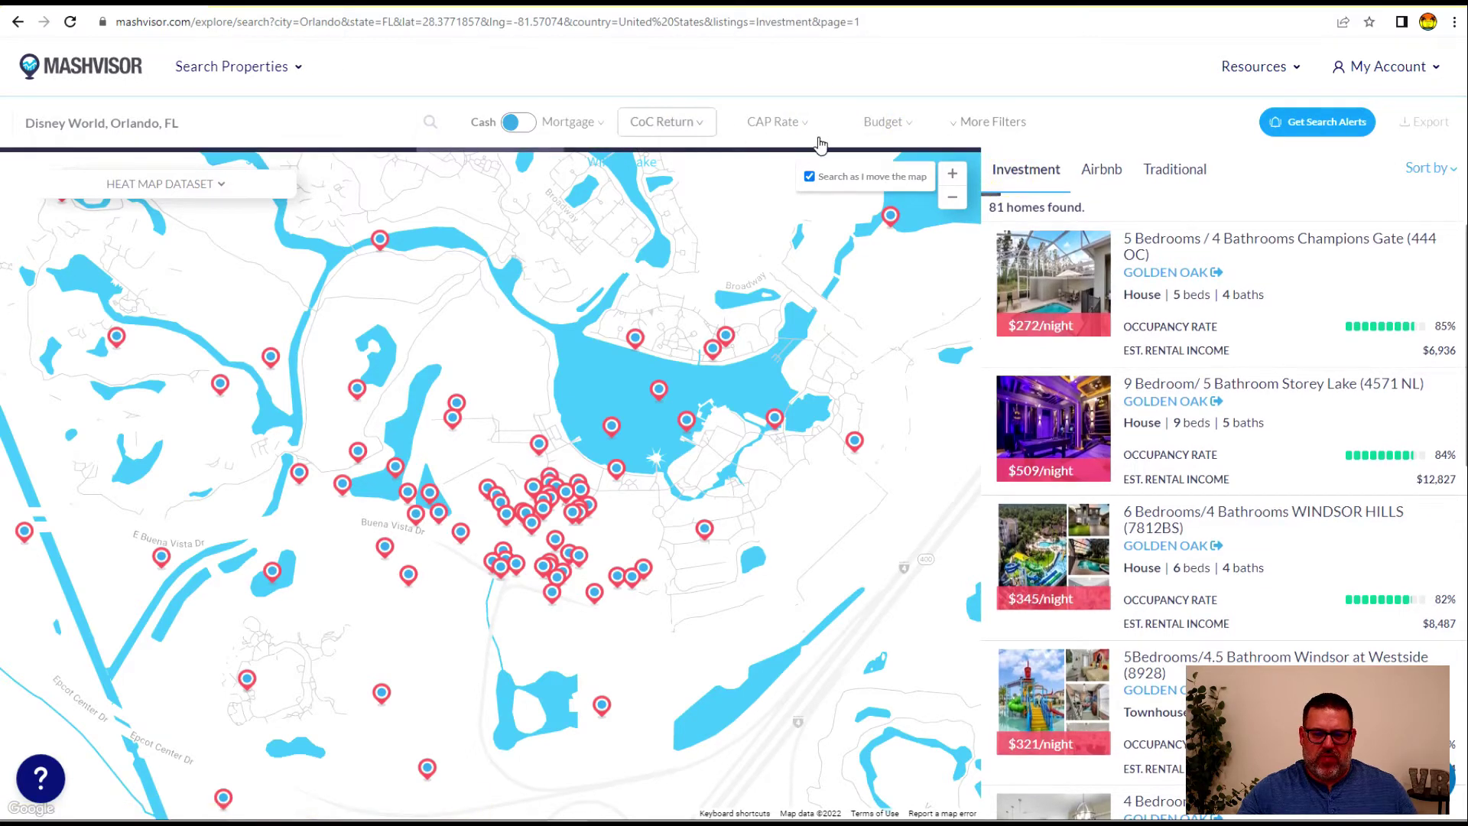
Set a $900,000 maximum budget, narrowing results to 7 homes, and bring up More Filters
left_click(669, 122)
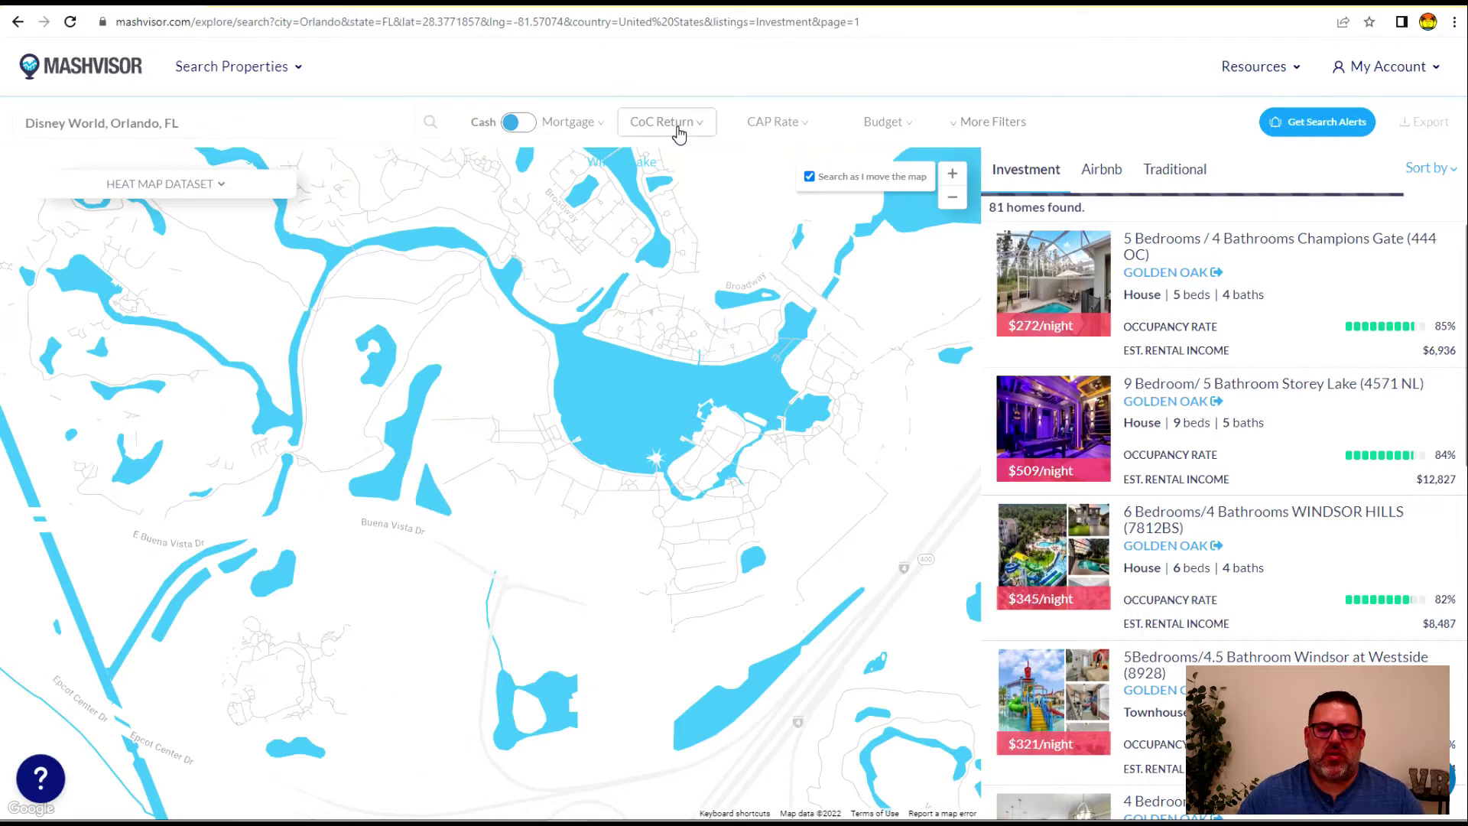
left_click(953, 203)
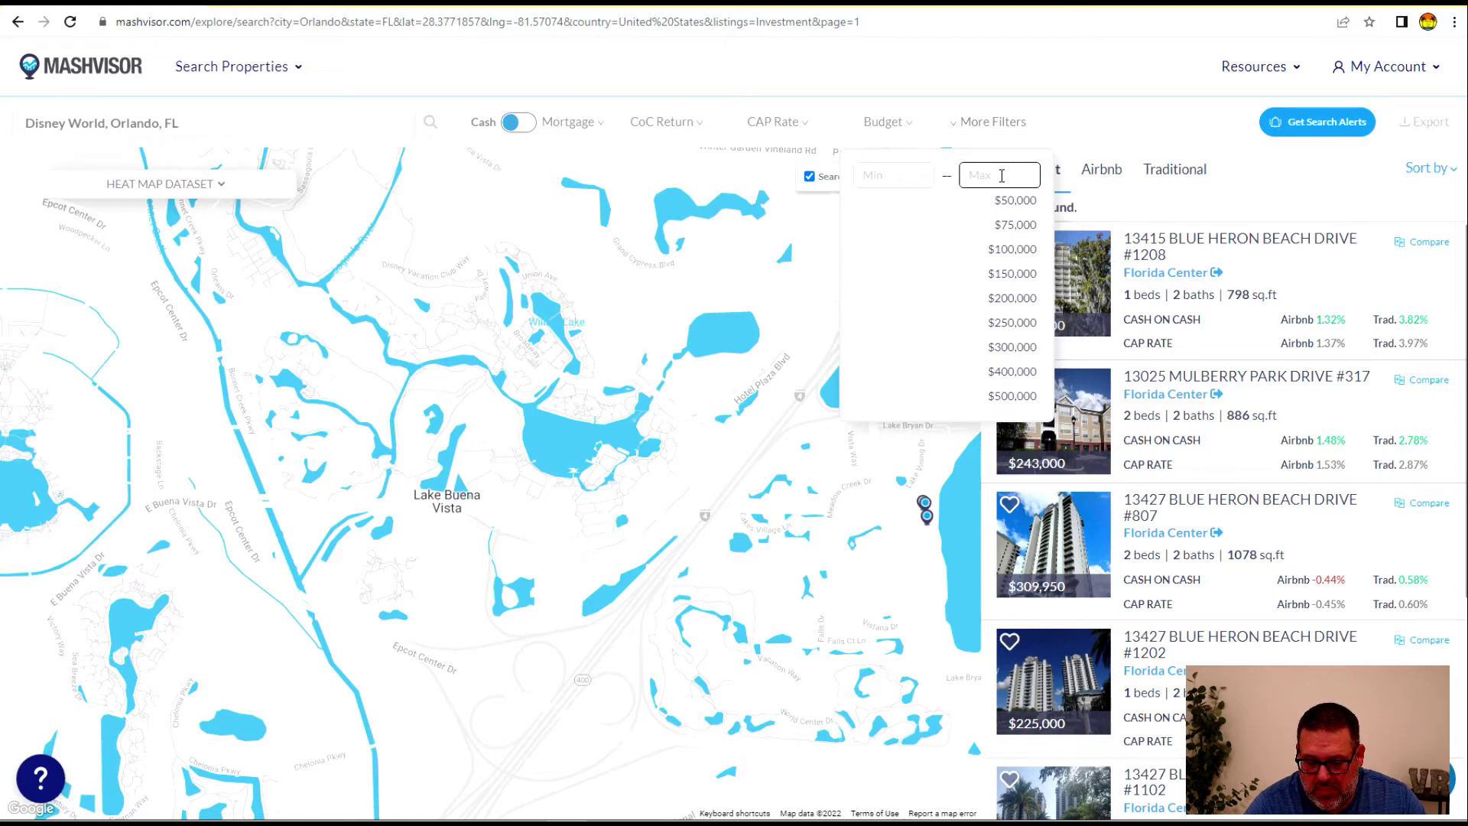
type("90")
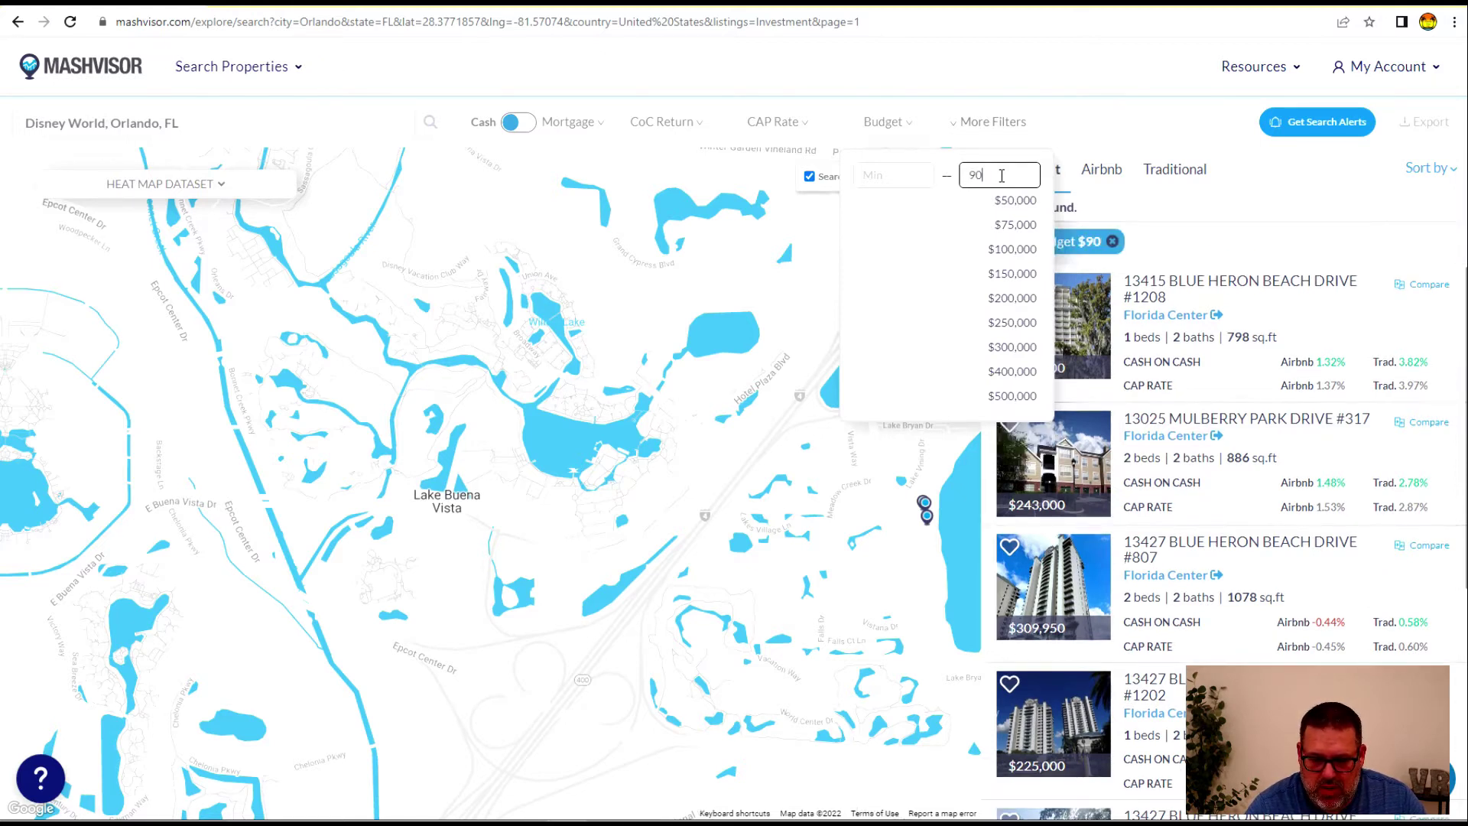
type("0,000")
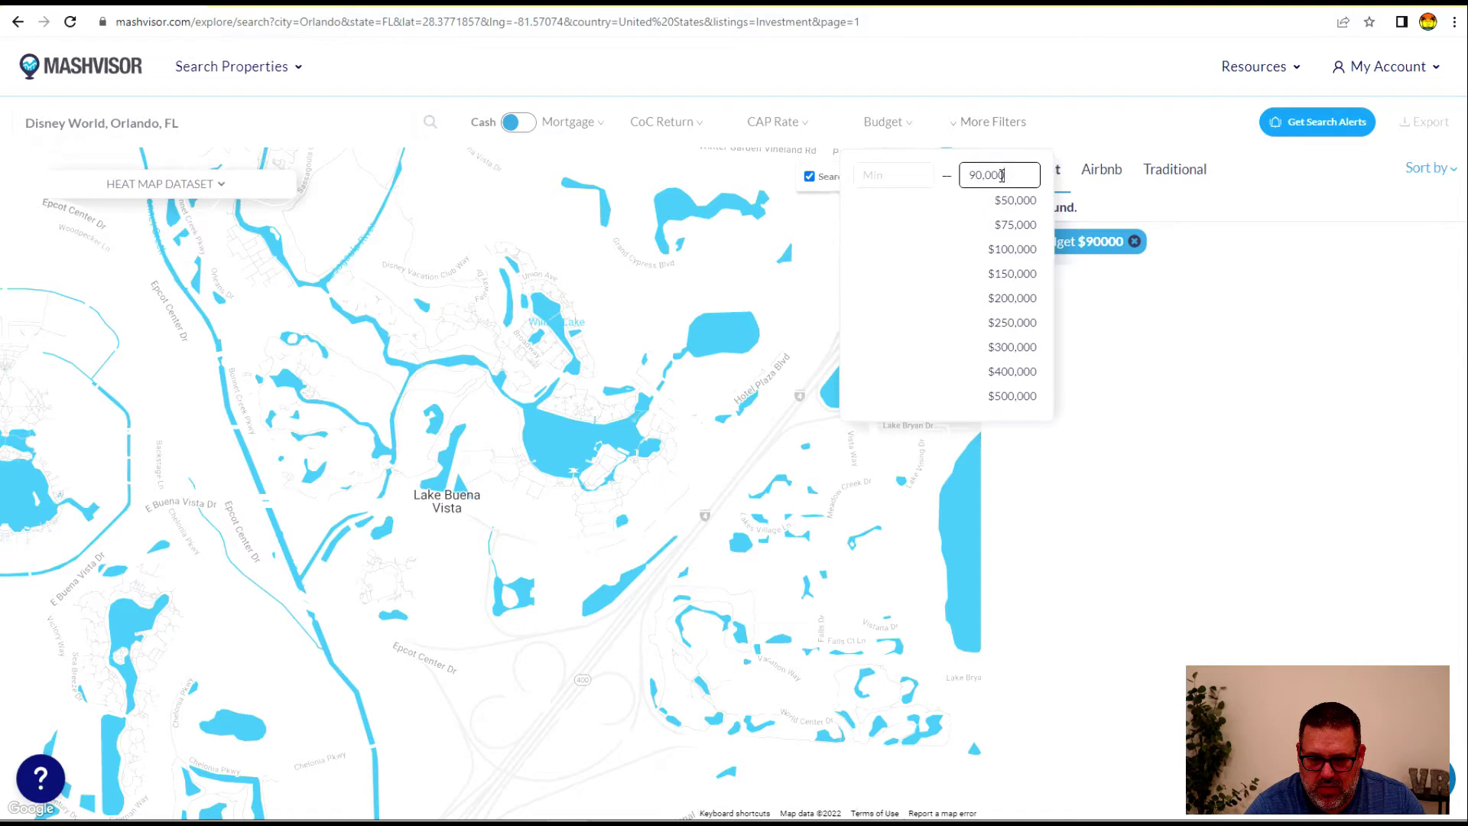
left_click(1110, 112)
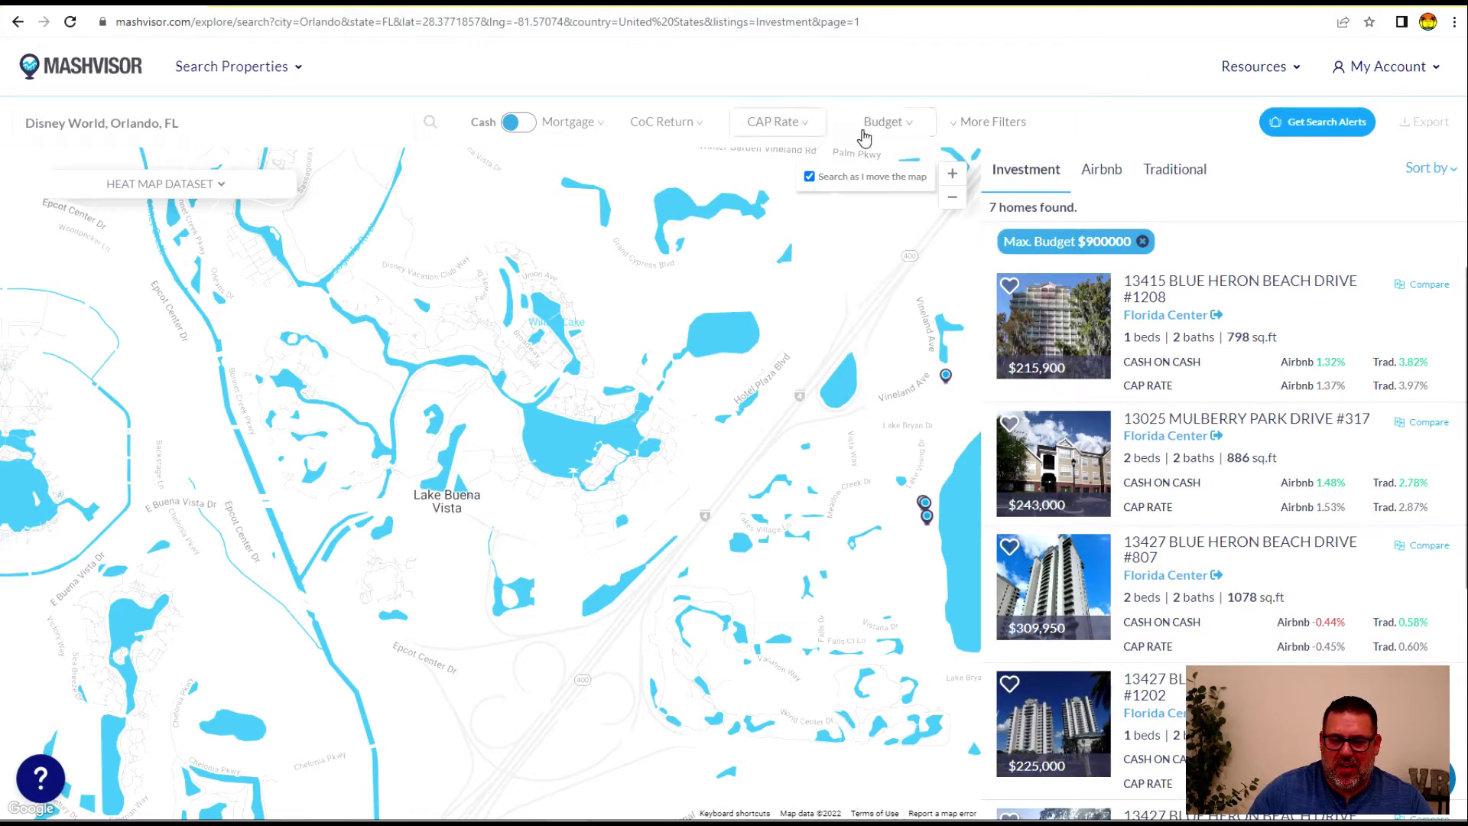
left_click(908, 130)
In the extra search filters, set Minimum beds to 2 and Minimum baths to 2
left_click(996, 122)
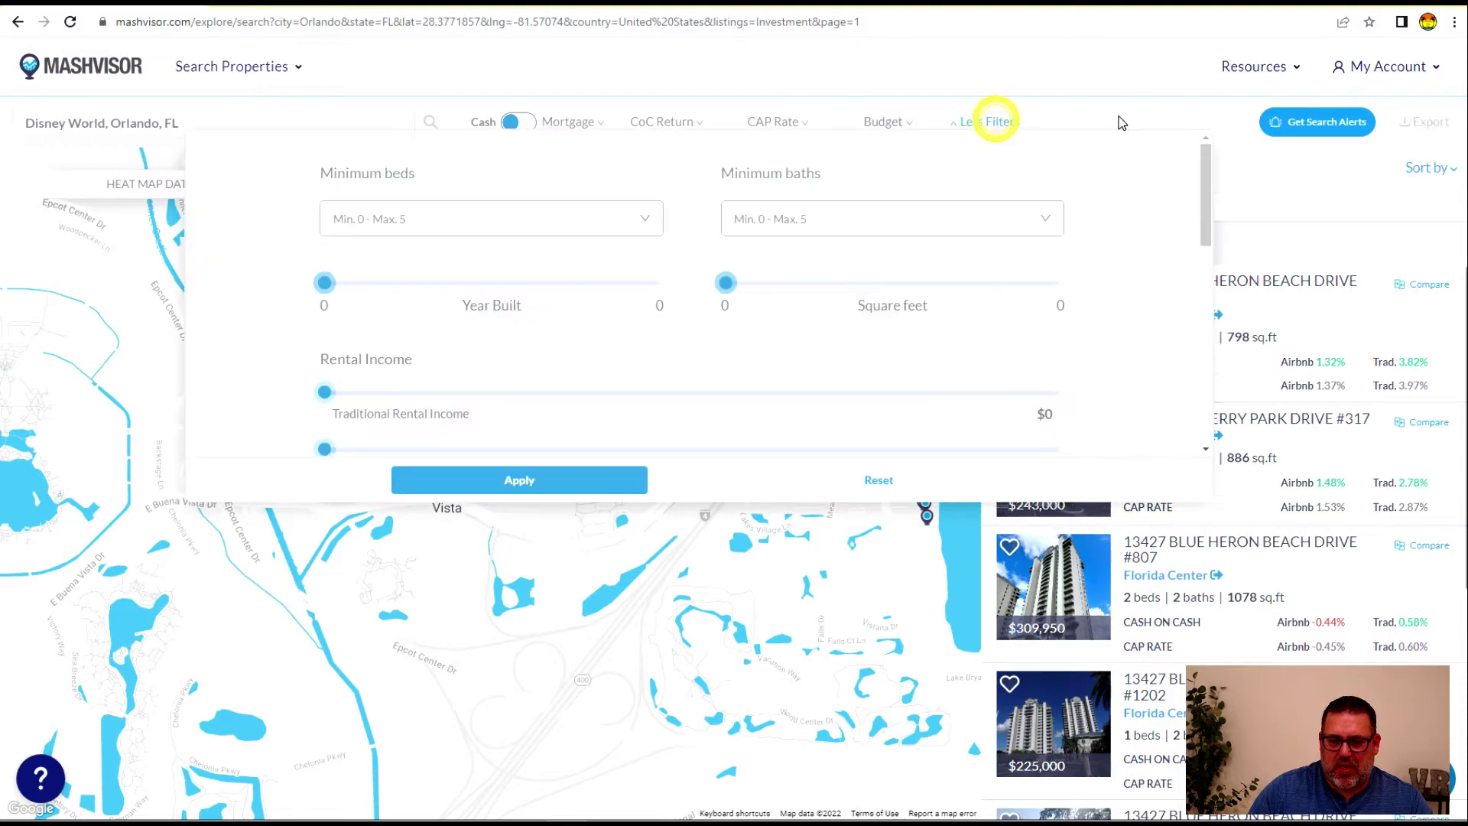
left_click_drag(325, 283, 281, 299)
left_click(436, 219)
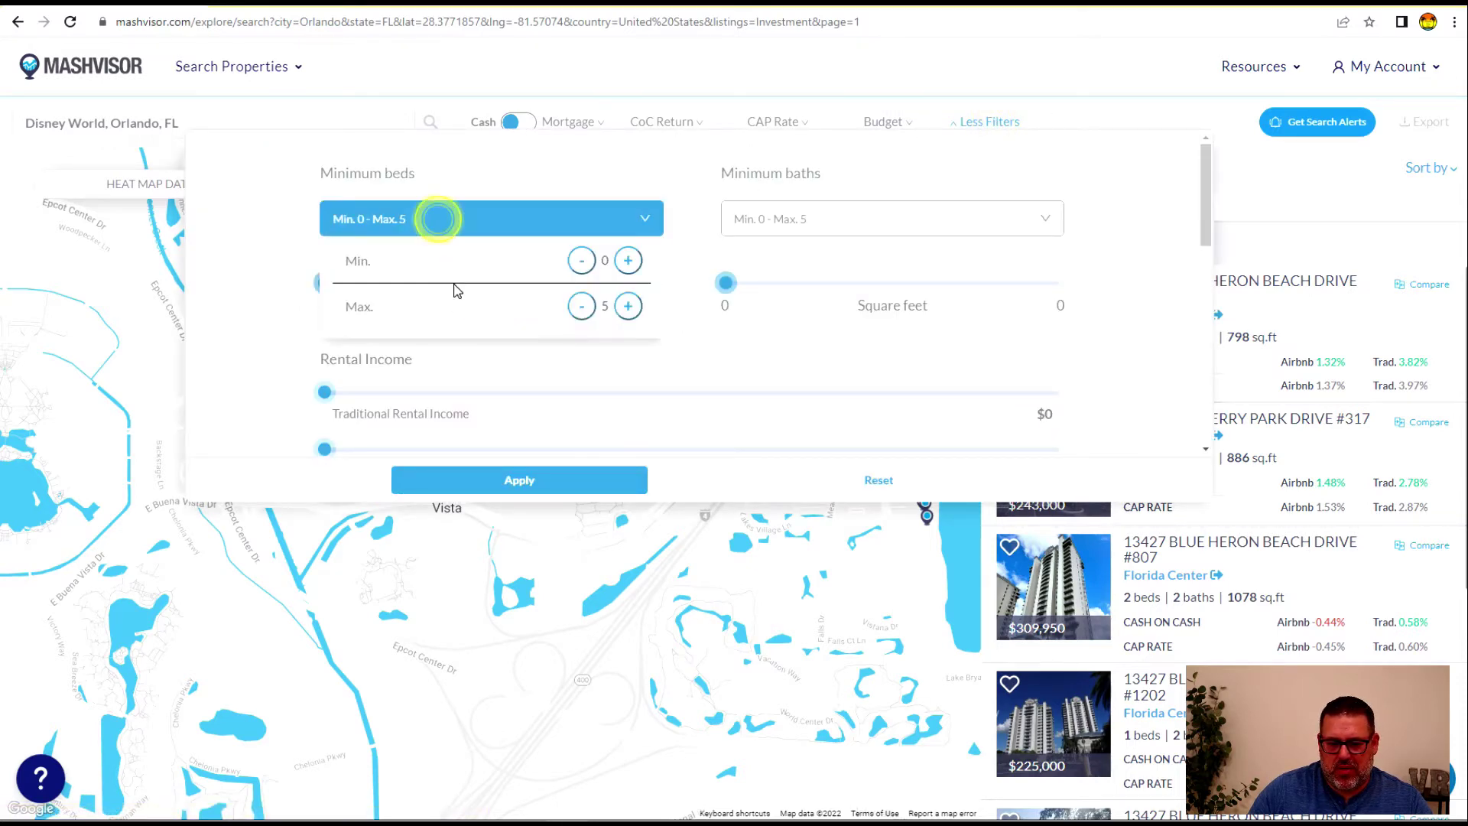
left_click(627, 261)
left_click(628, 261)
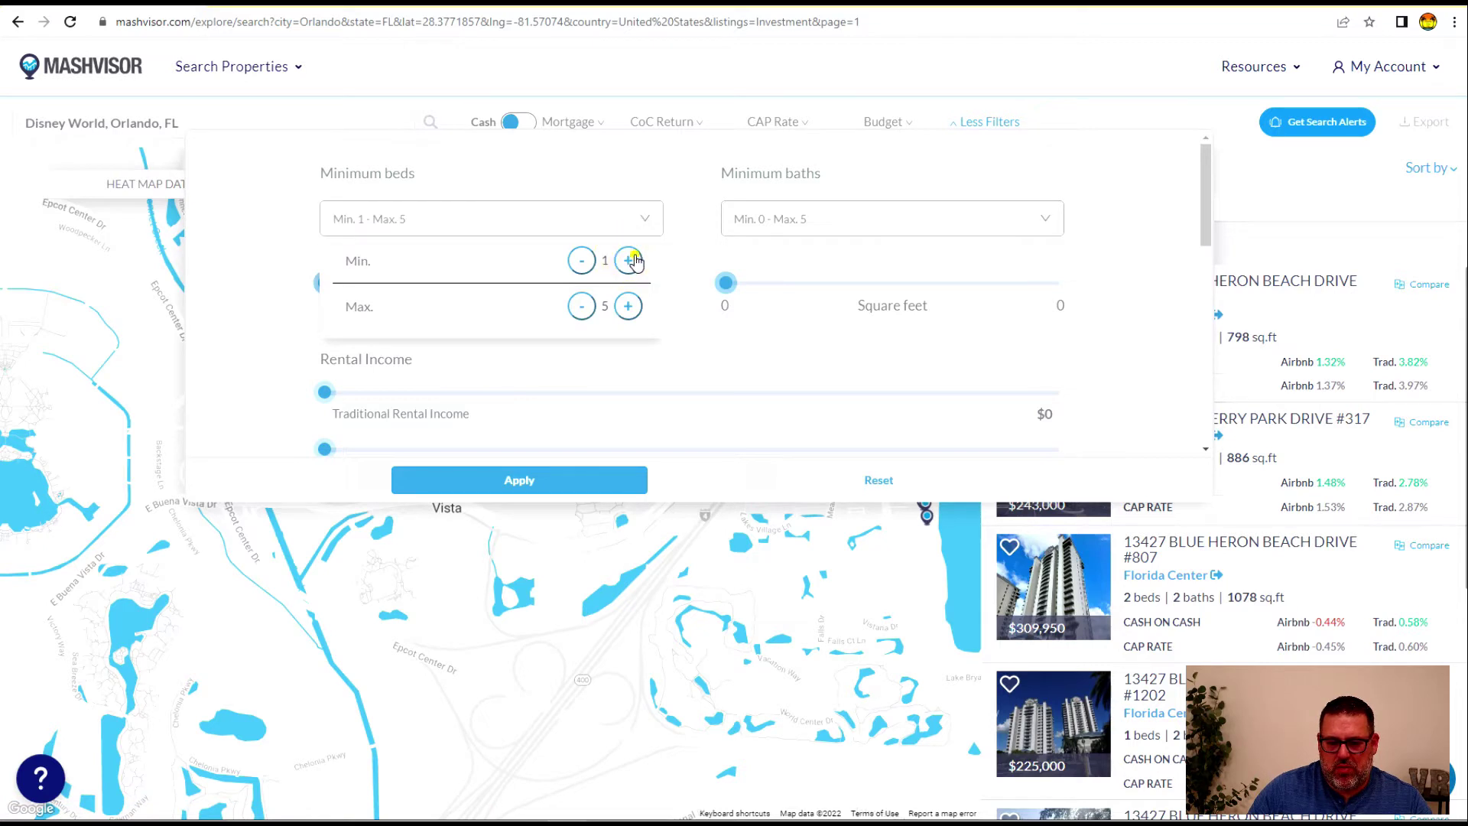
left_click(1041, 220)
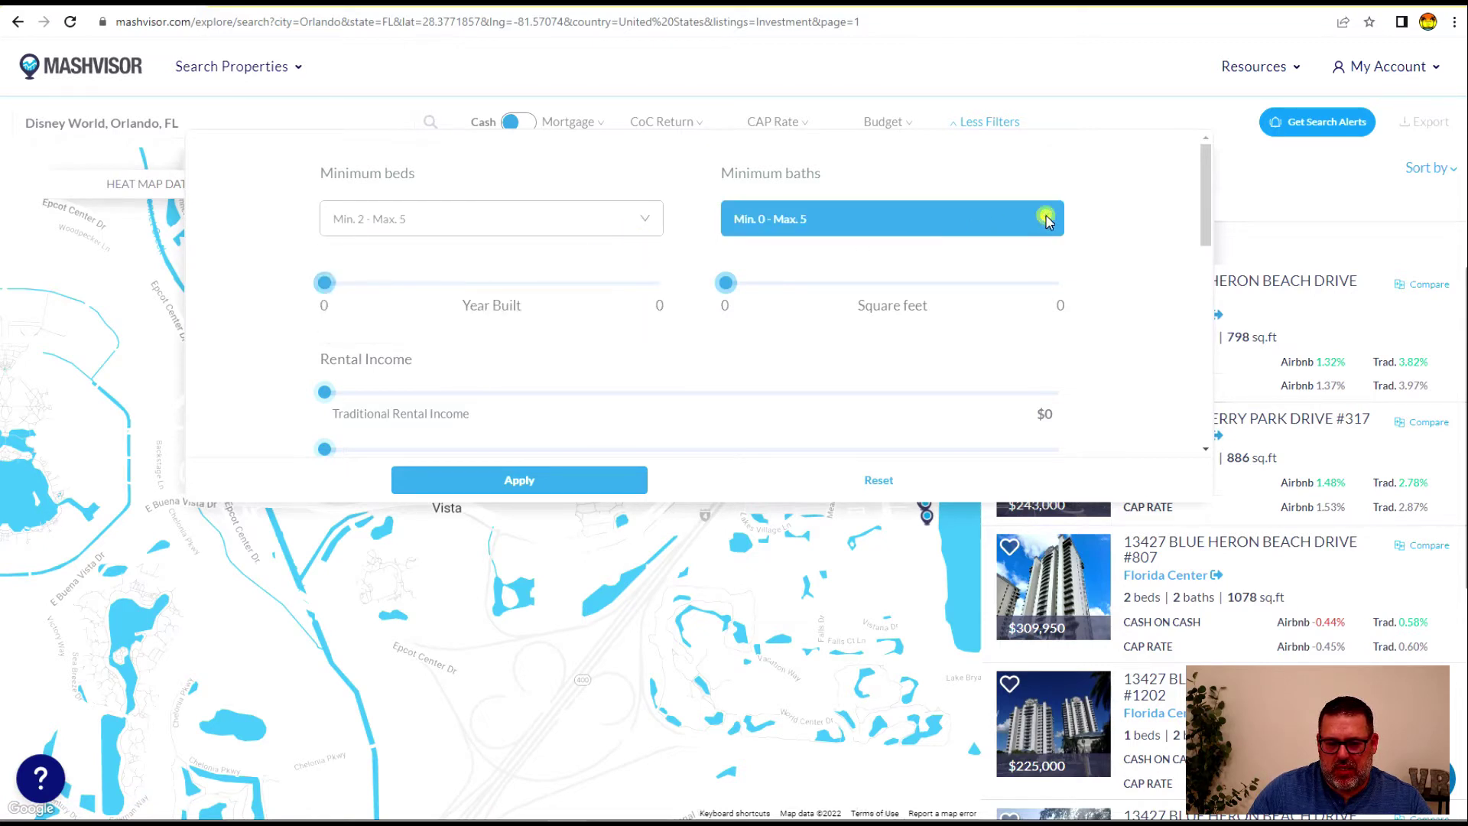
left_click(1026, 261)
left_click(1026, 261)
left_click(1041, 174)
Try the Traditional and Airbnb rental income sliders, leaving both minimums at $0
scroll(766, 361, "down", 1)
scroll(767, 360, "down", 2)
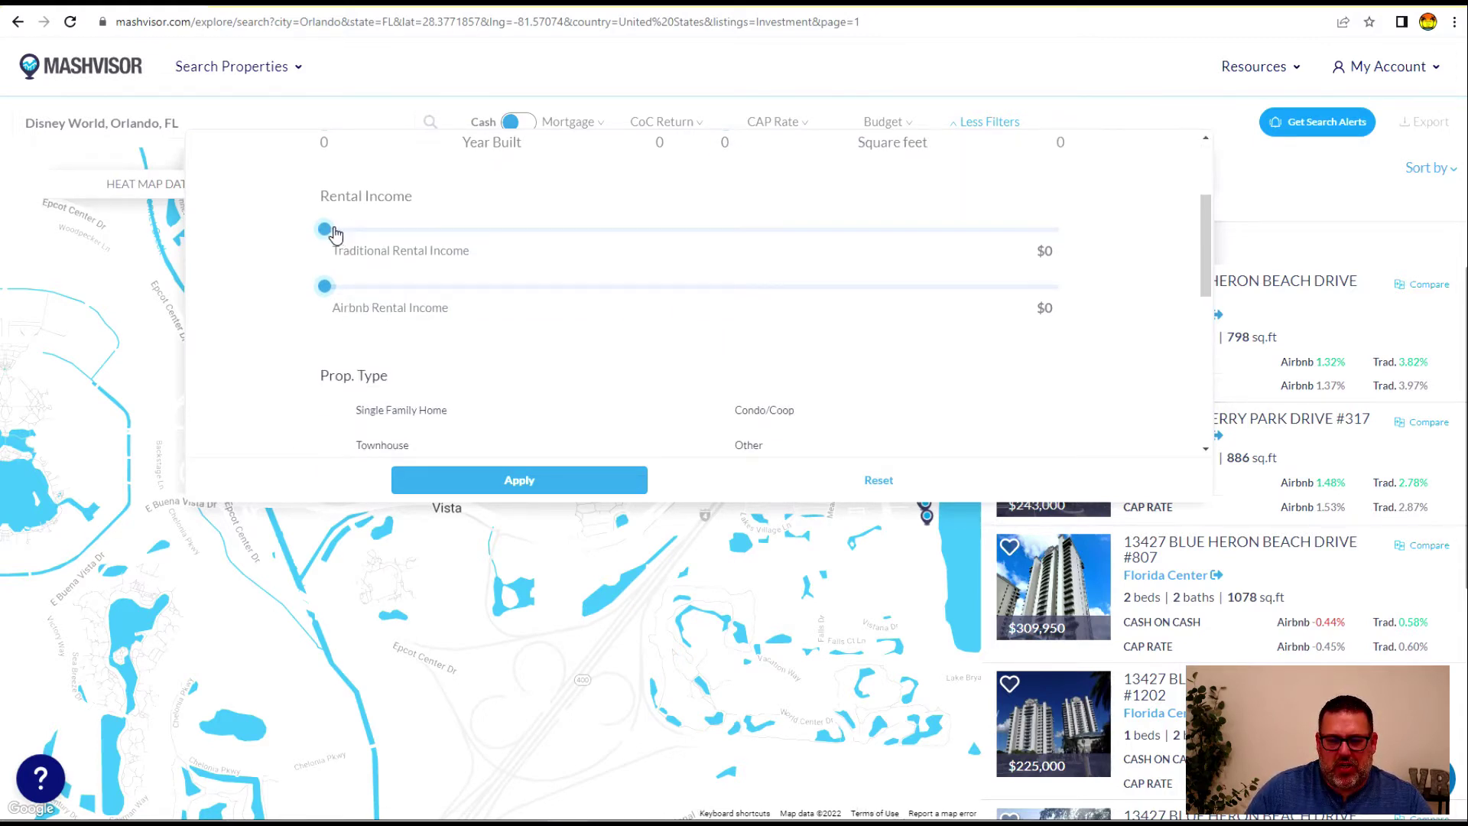
left_click_drag(325, 232, 623, 241)
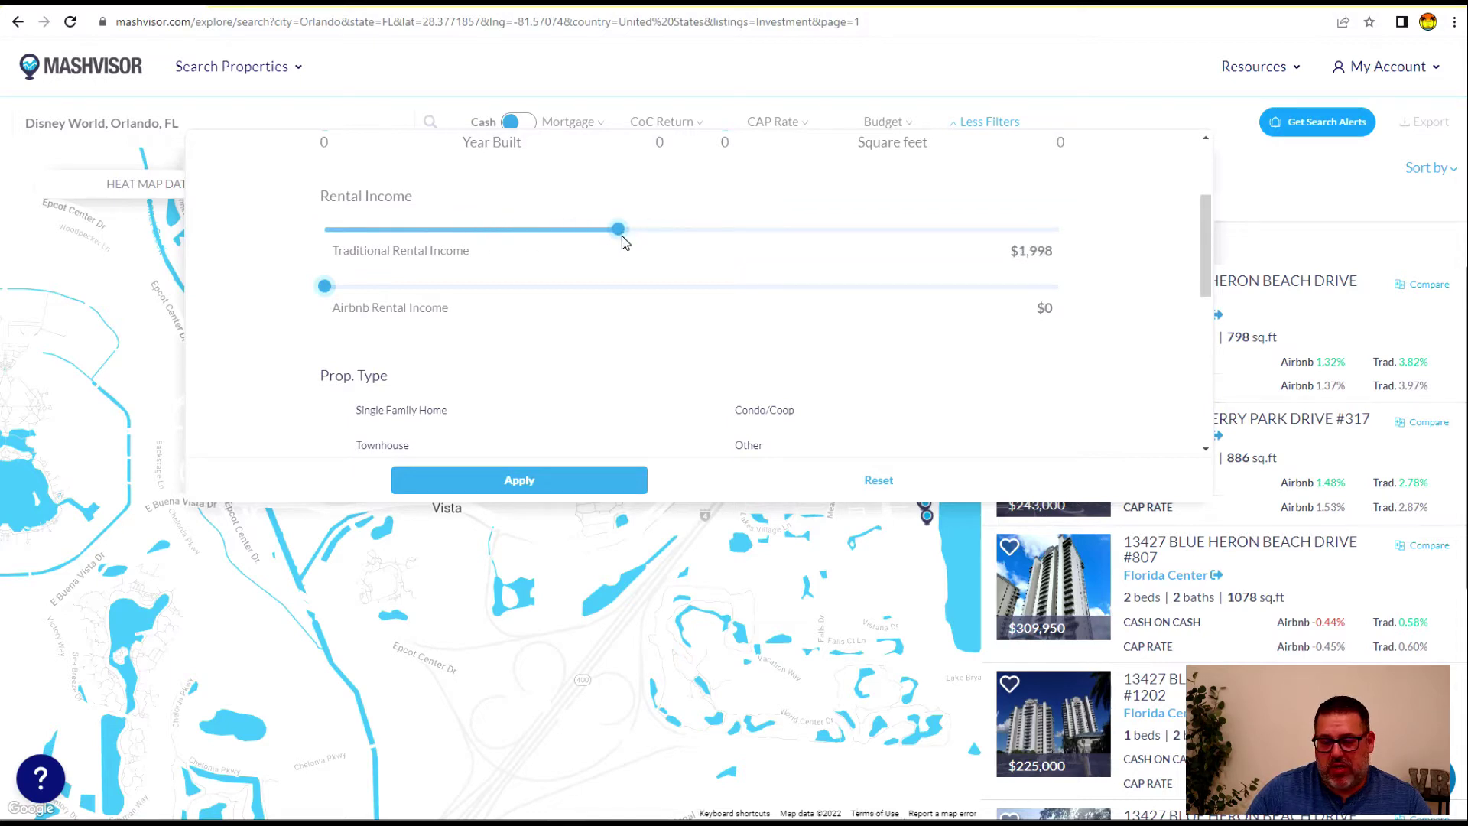
left_click_drag(623, 242, 324, 229)
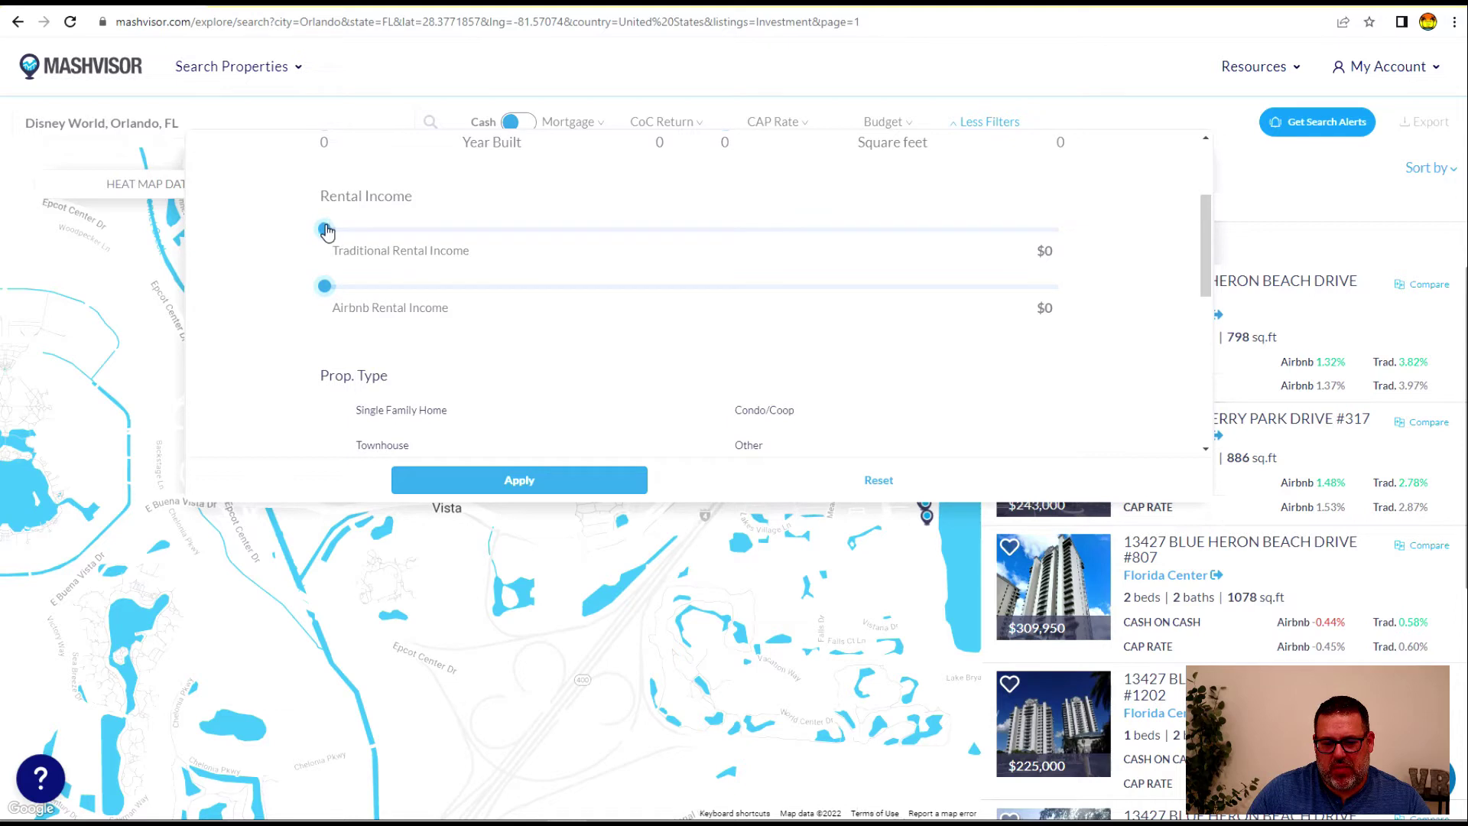
left_click_drag(324, 286, 112, 311)
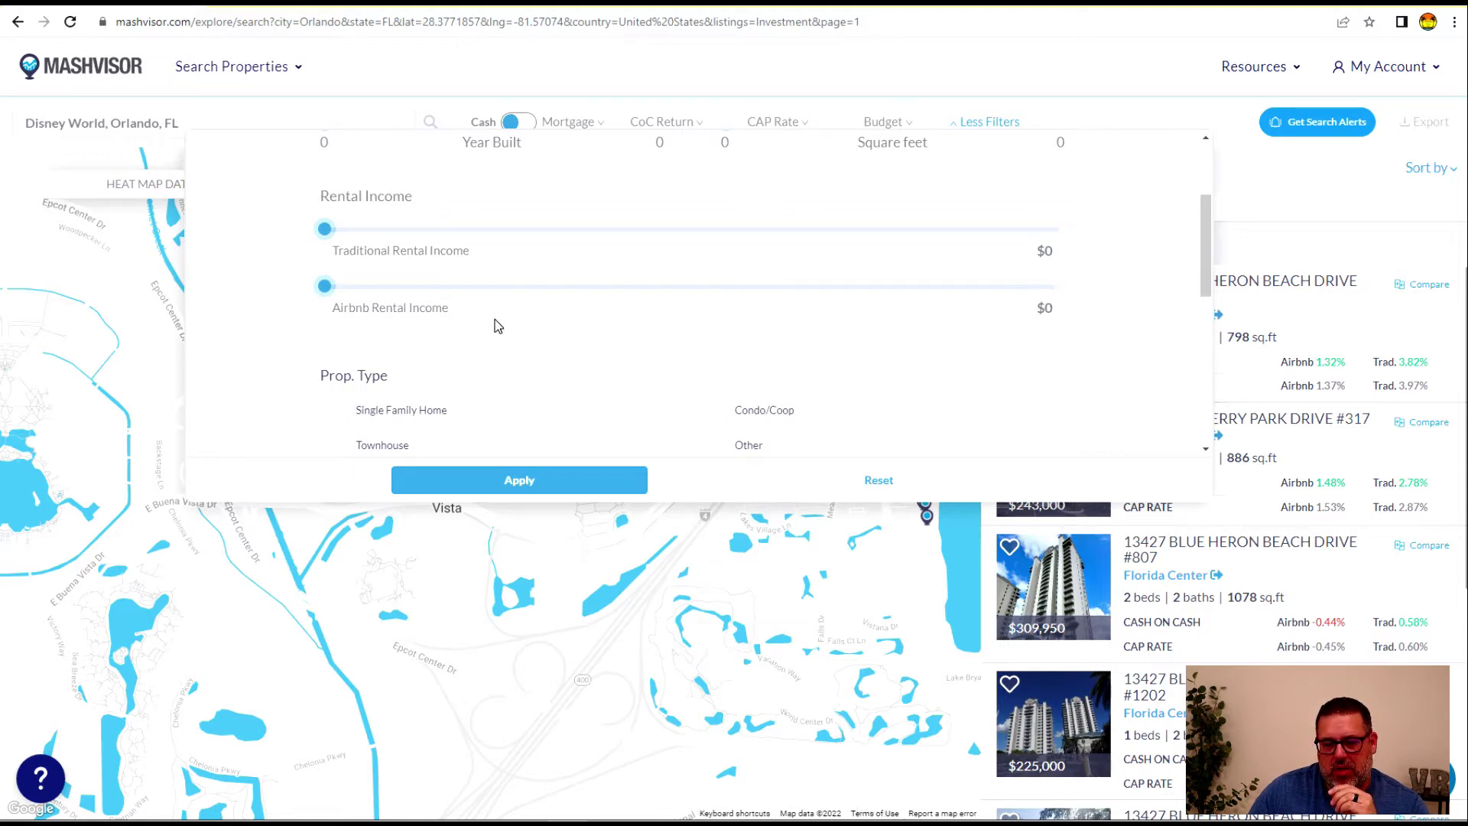
Exclude Pending properties and apply the 2-bed, 2-bath, $900,000 filters
scroll(692, 360, "down", 3)
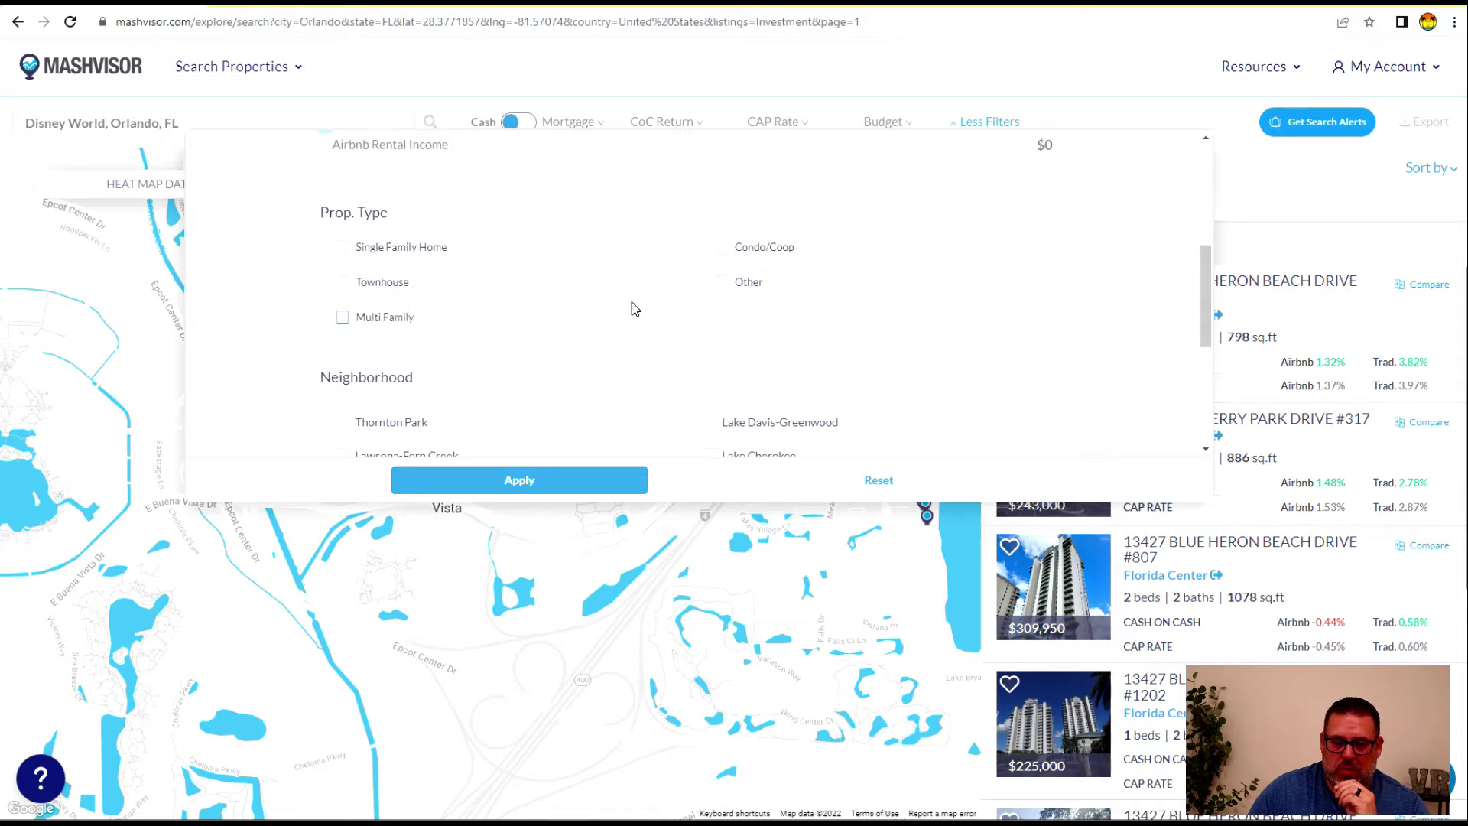
scroll(486, 296, "down", 1)
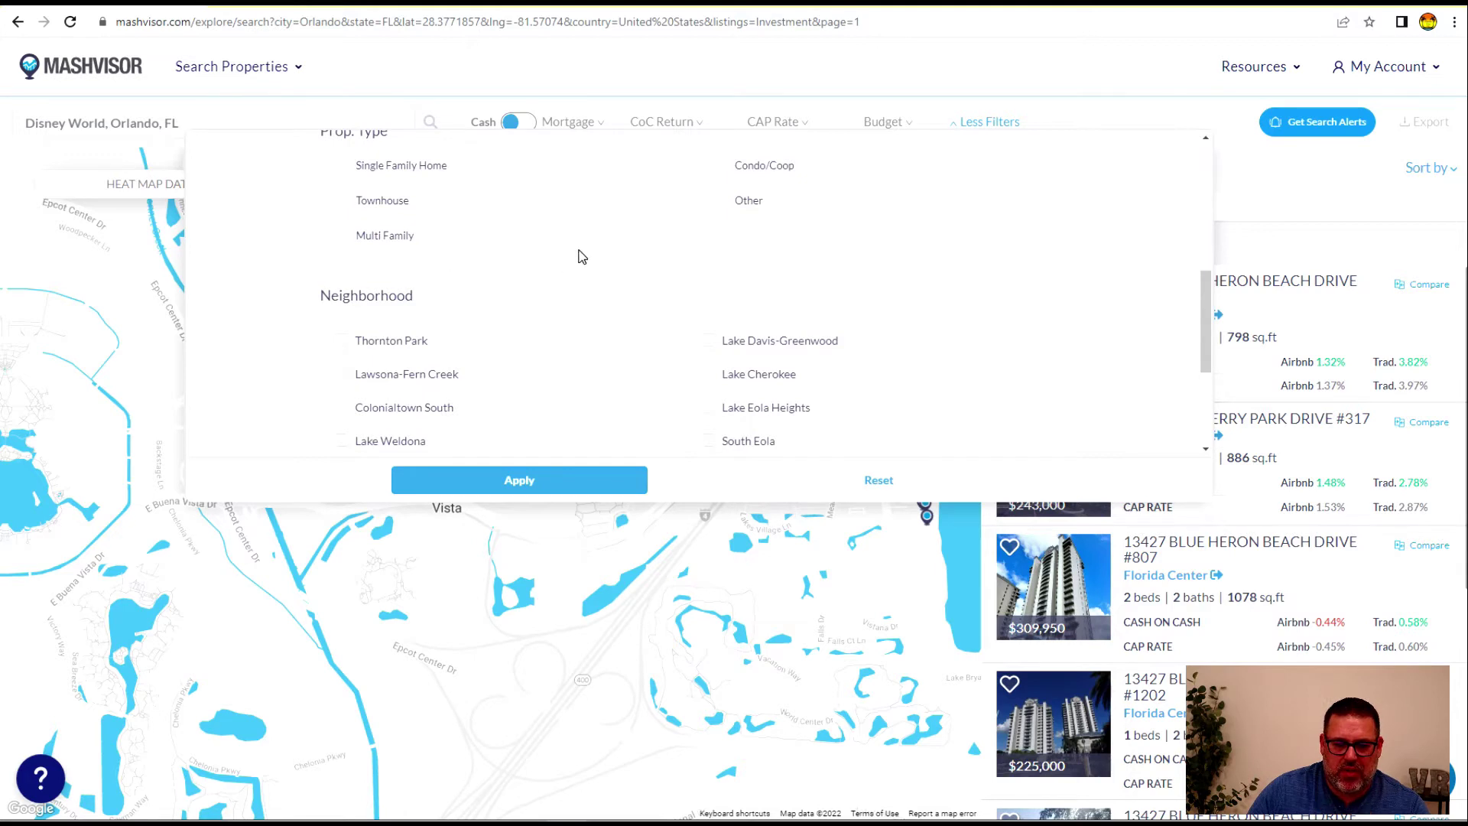
scroll(431, 240, "up", 1)
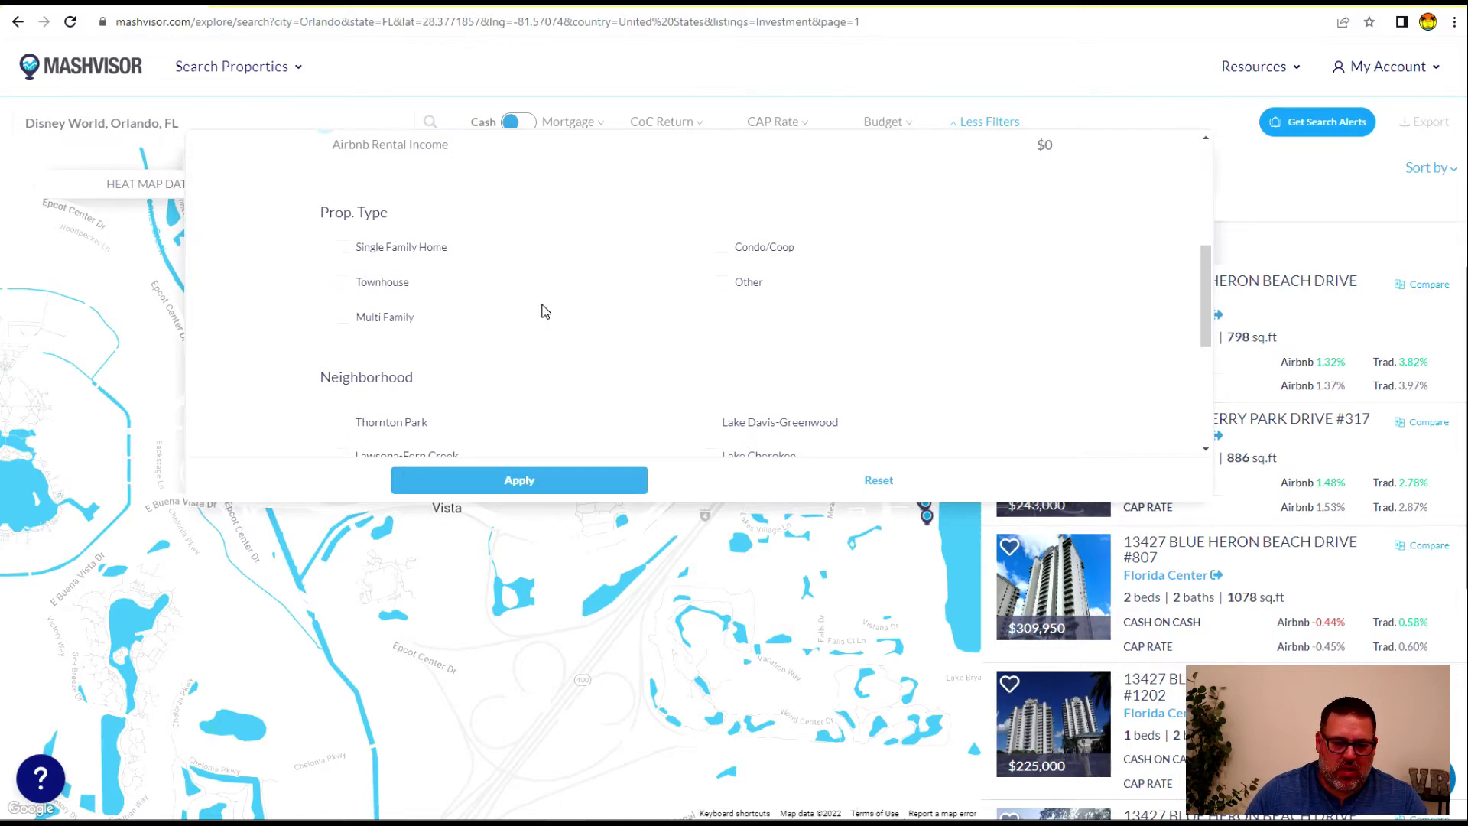
scroll(581, 344, "down", 2)
scroll(583, 328, "down", 2)
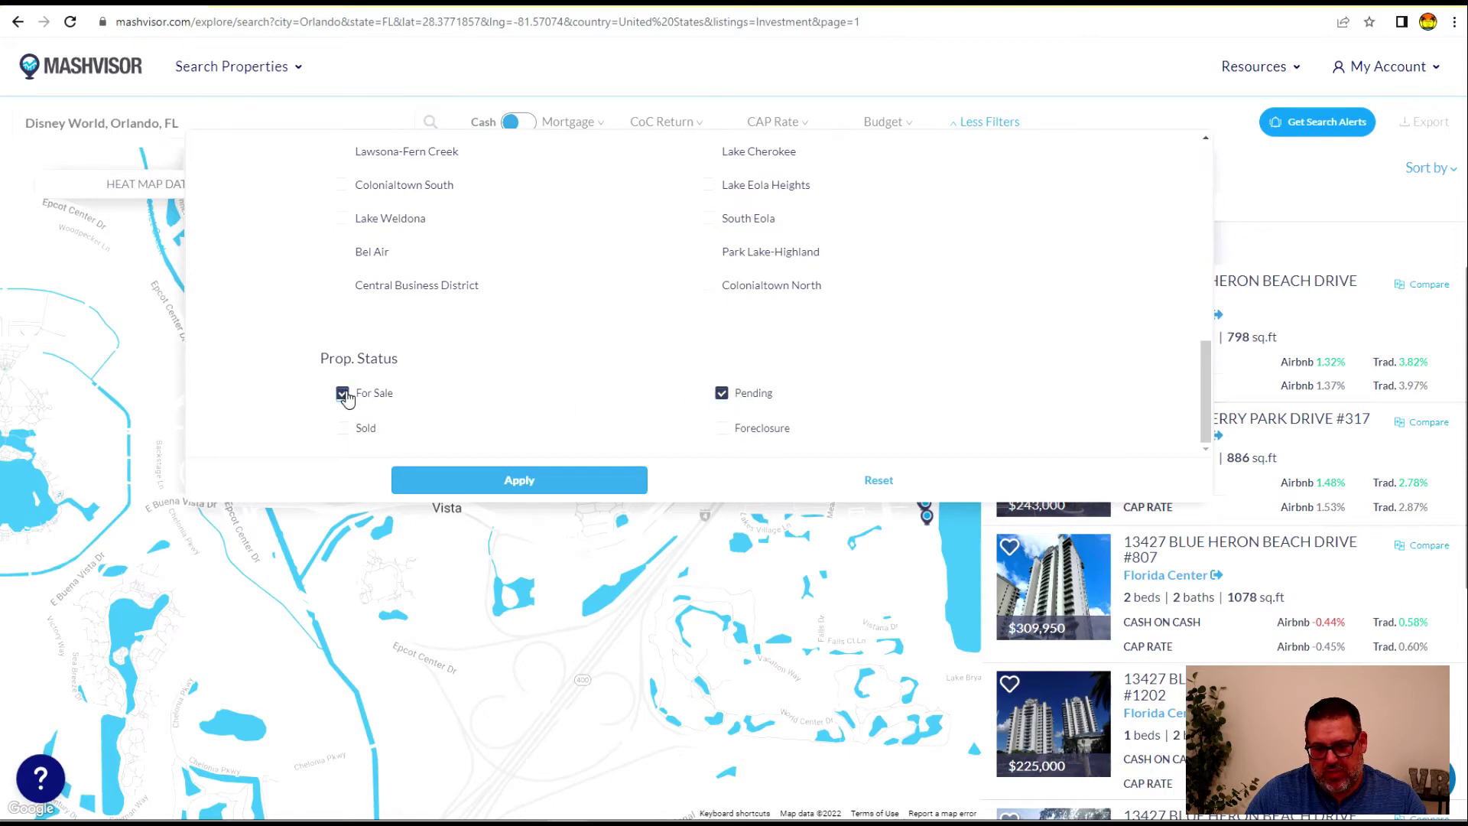
left_click(722, 395)
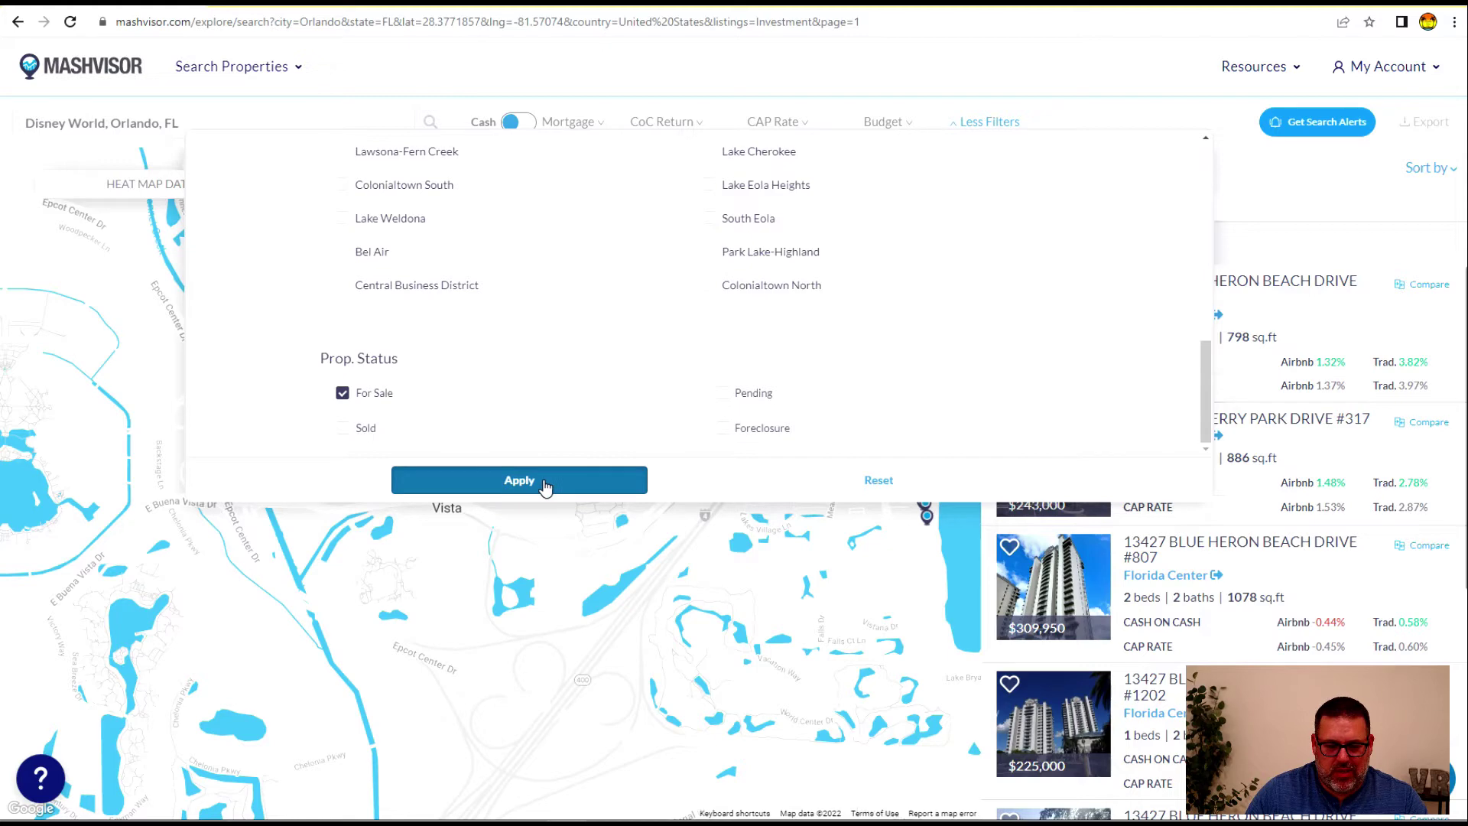
left_click(520, 483)
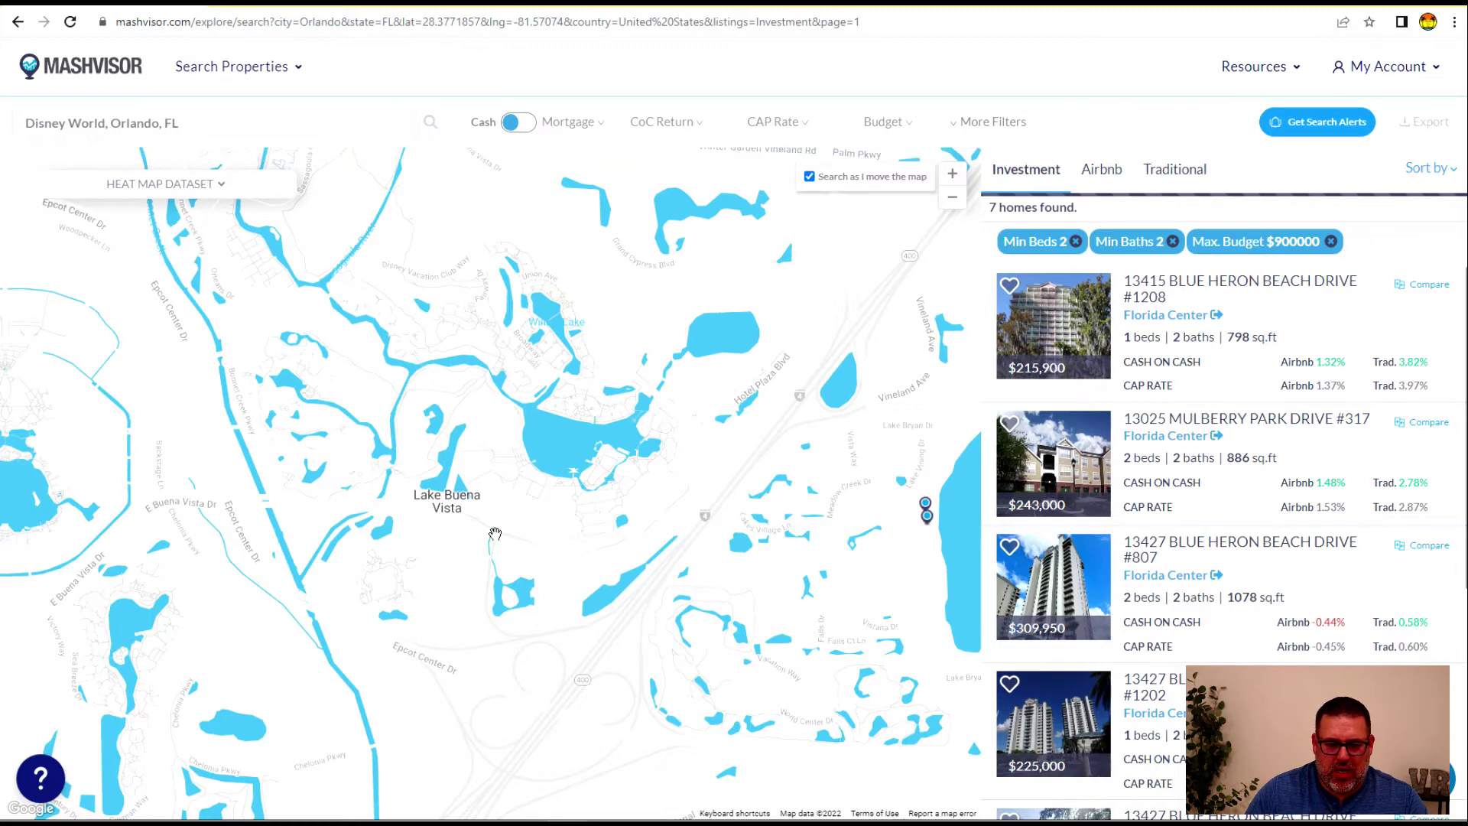
left_click_drag(751, 598, 585, 605)
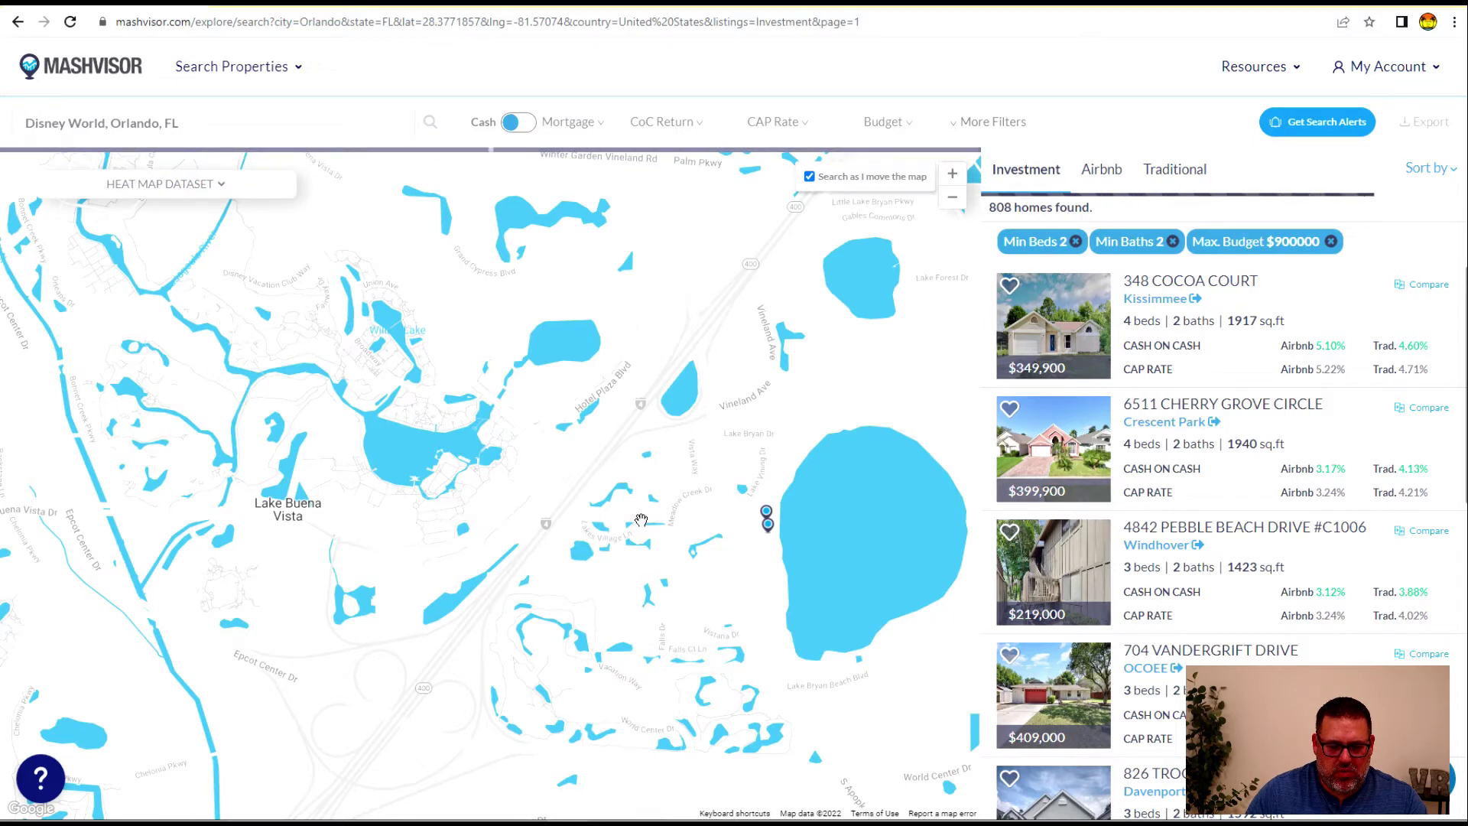
left_click(767, 513)
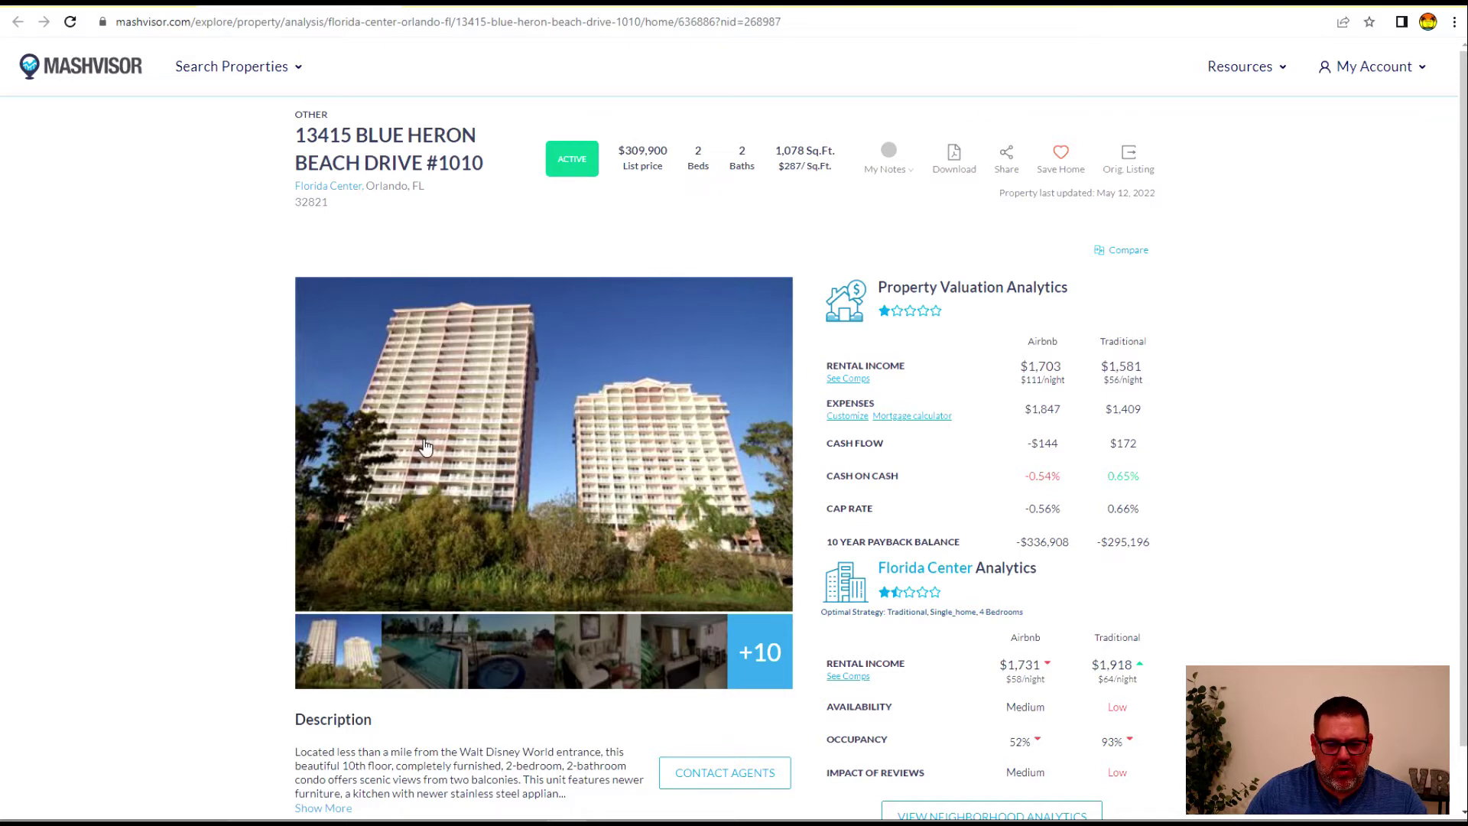
scroll(427, 442, "down", 1)
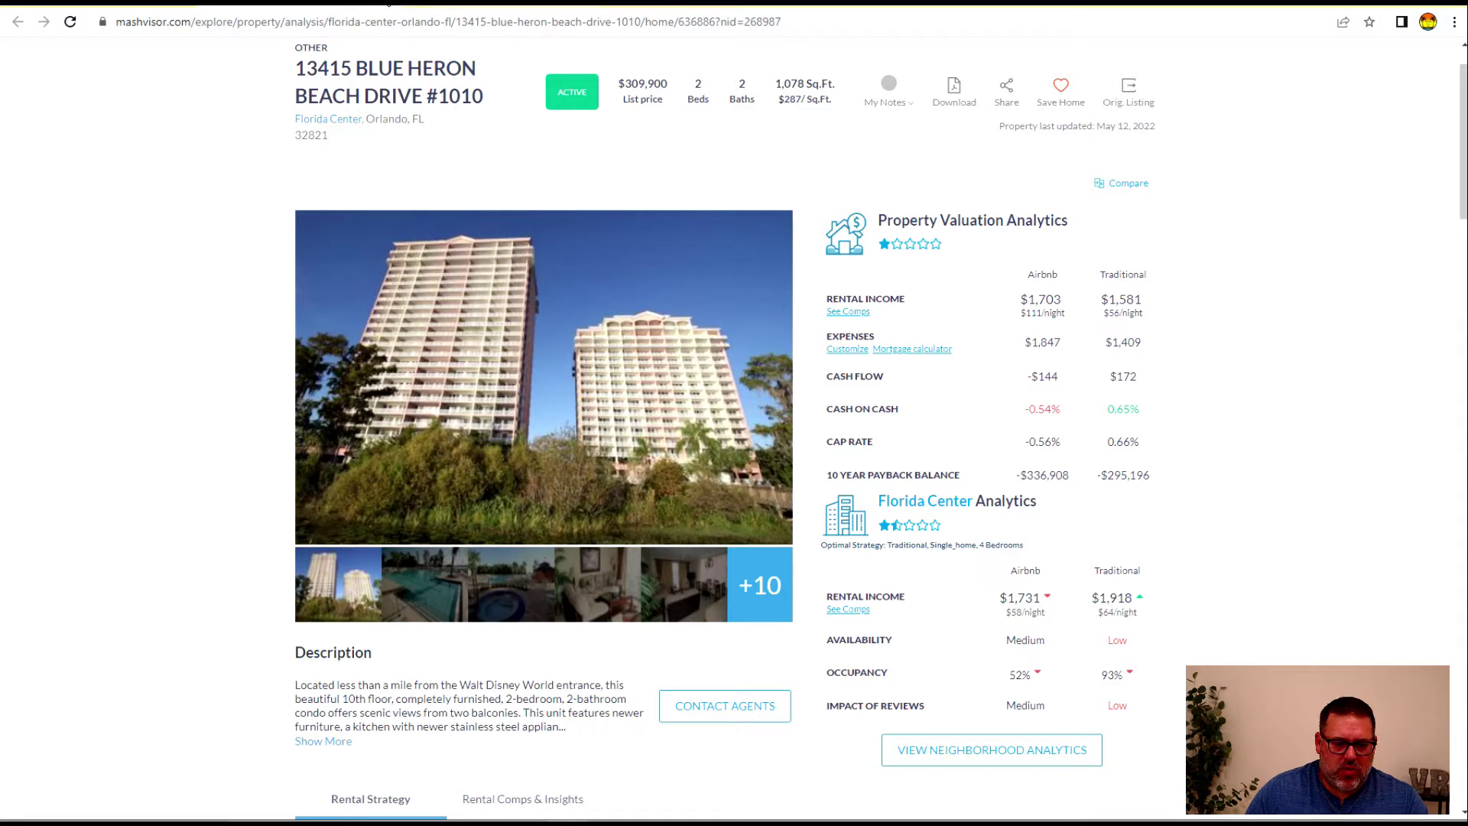
left_click(162, 5)
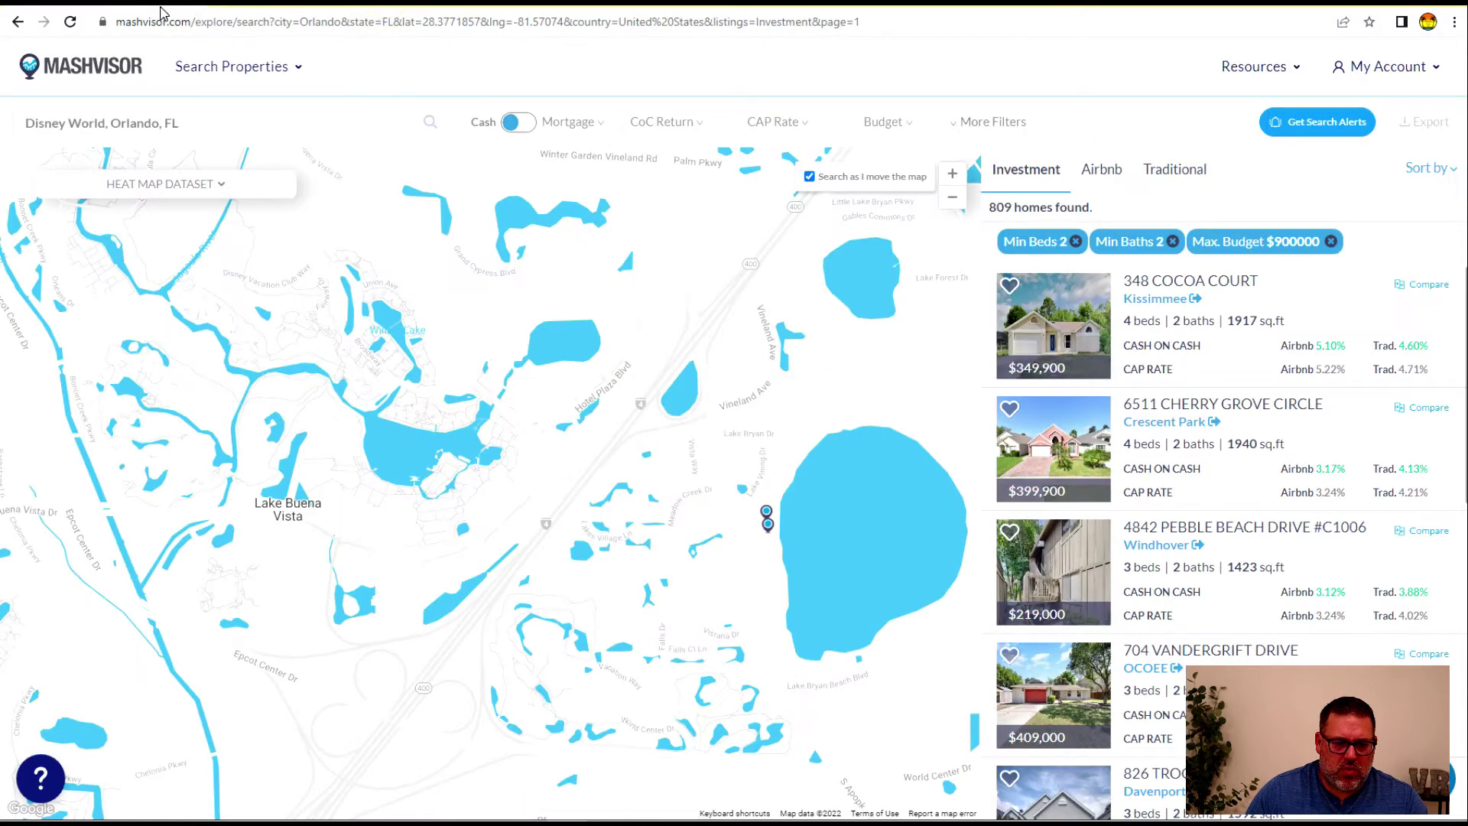
left_click(768, 524)
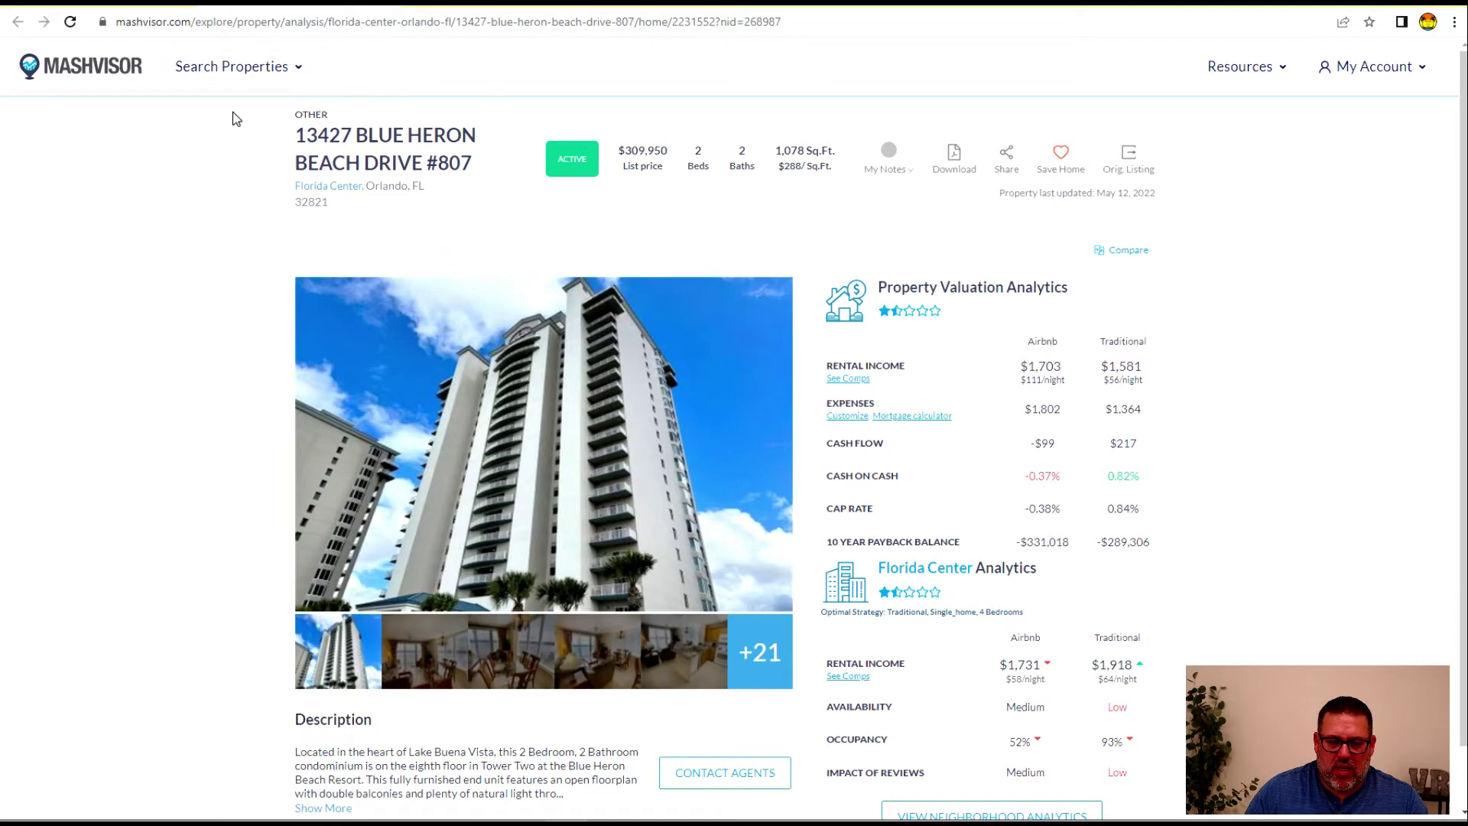
left_click_drag(1028, 367, 1055, 369)
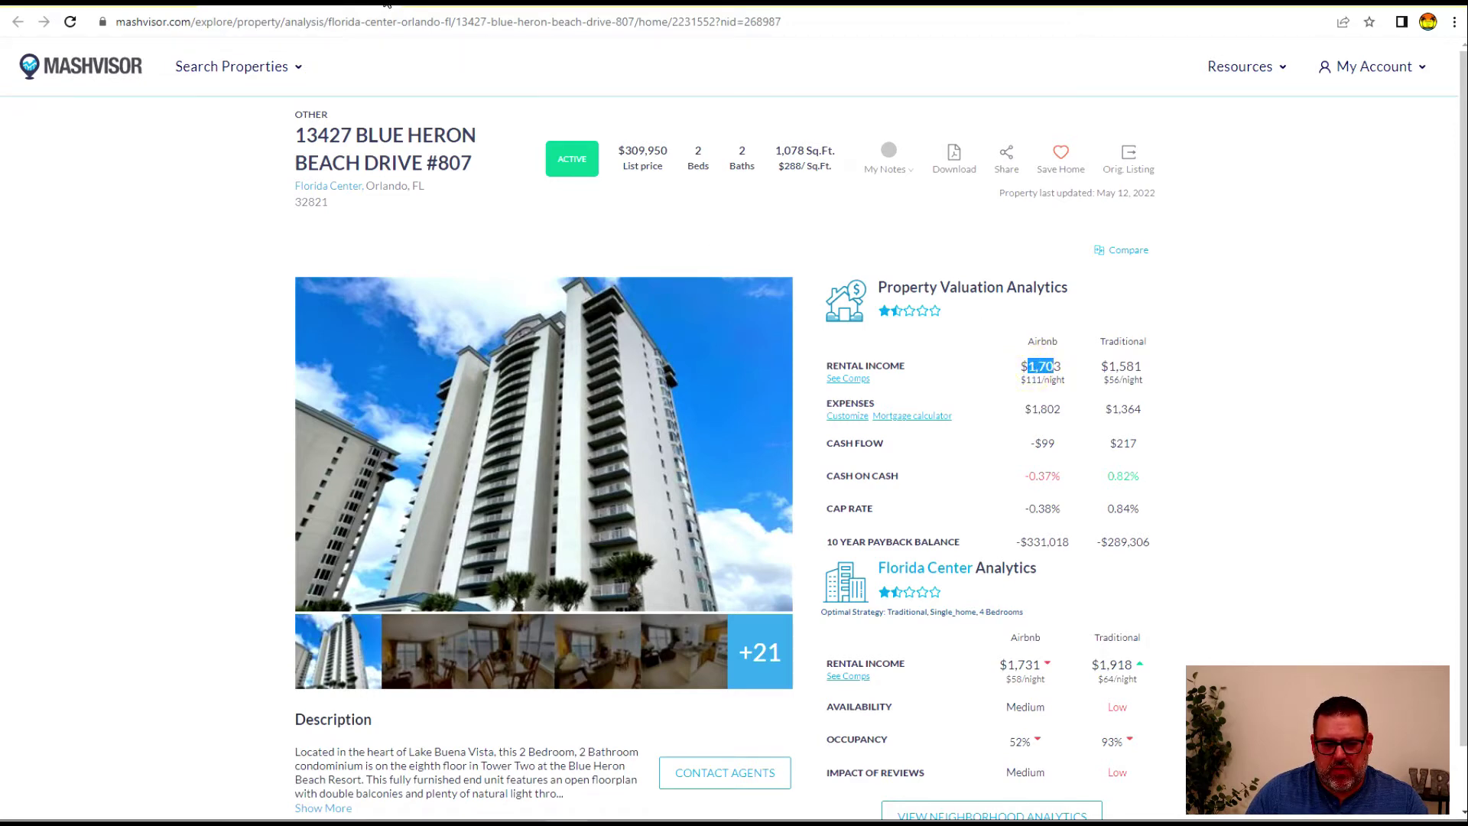
left_click(387, 4)
left_click_drag(647, 565, 378, 448)
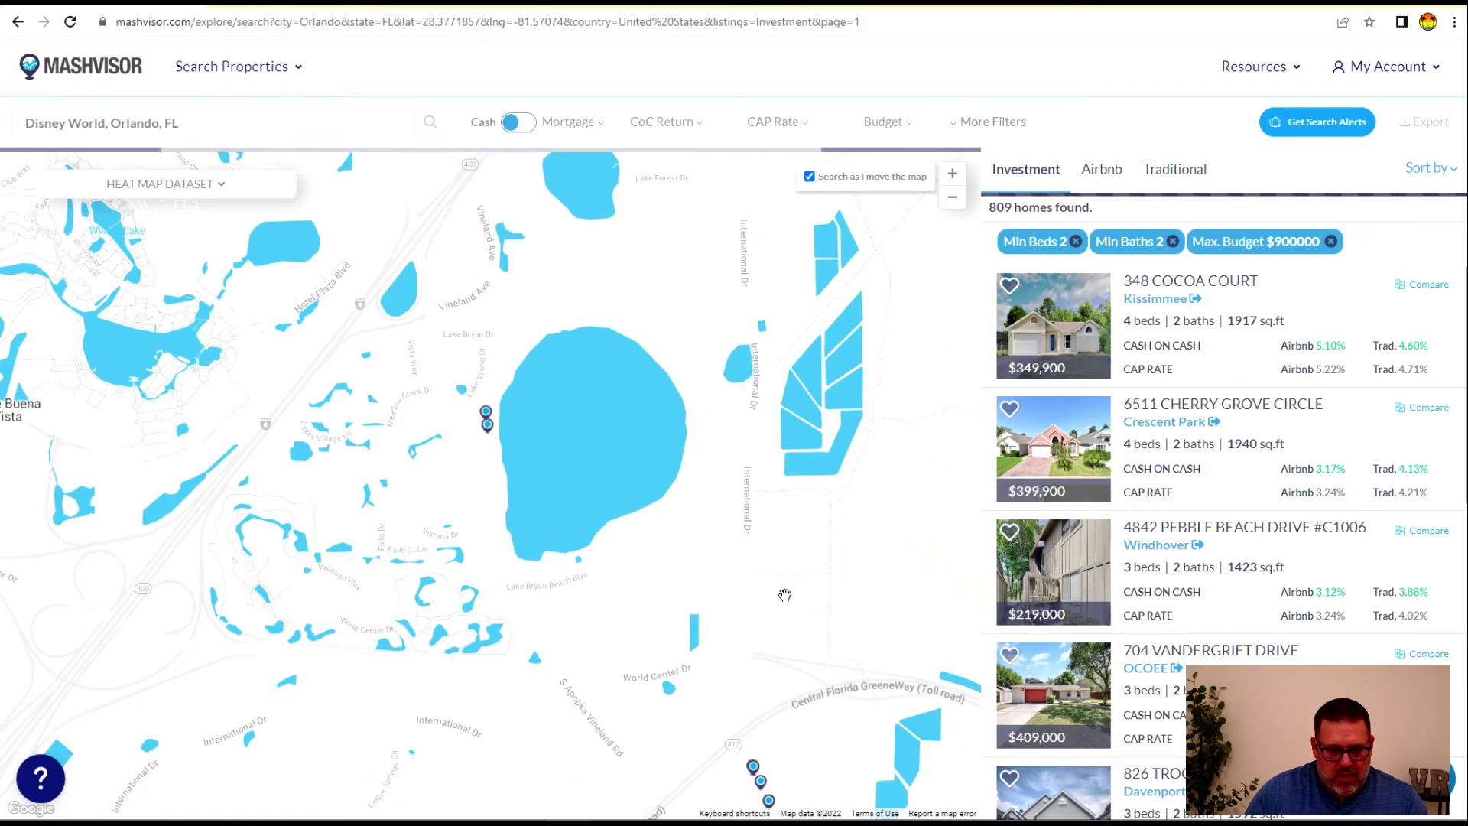
left_click(952, 200)
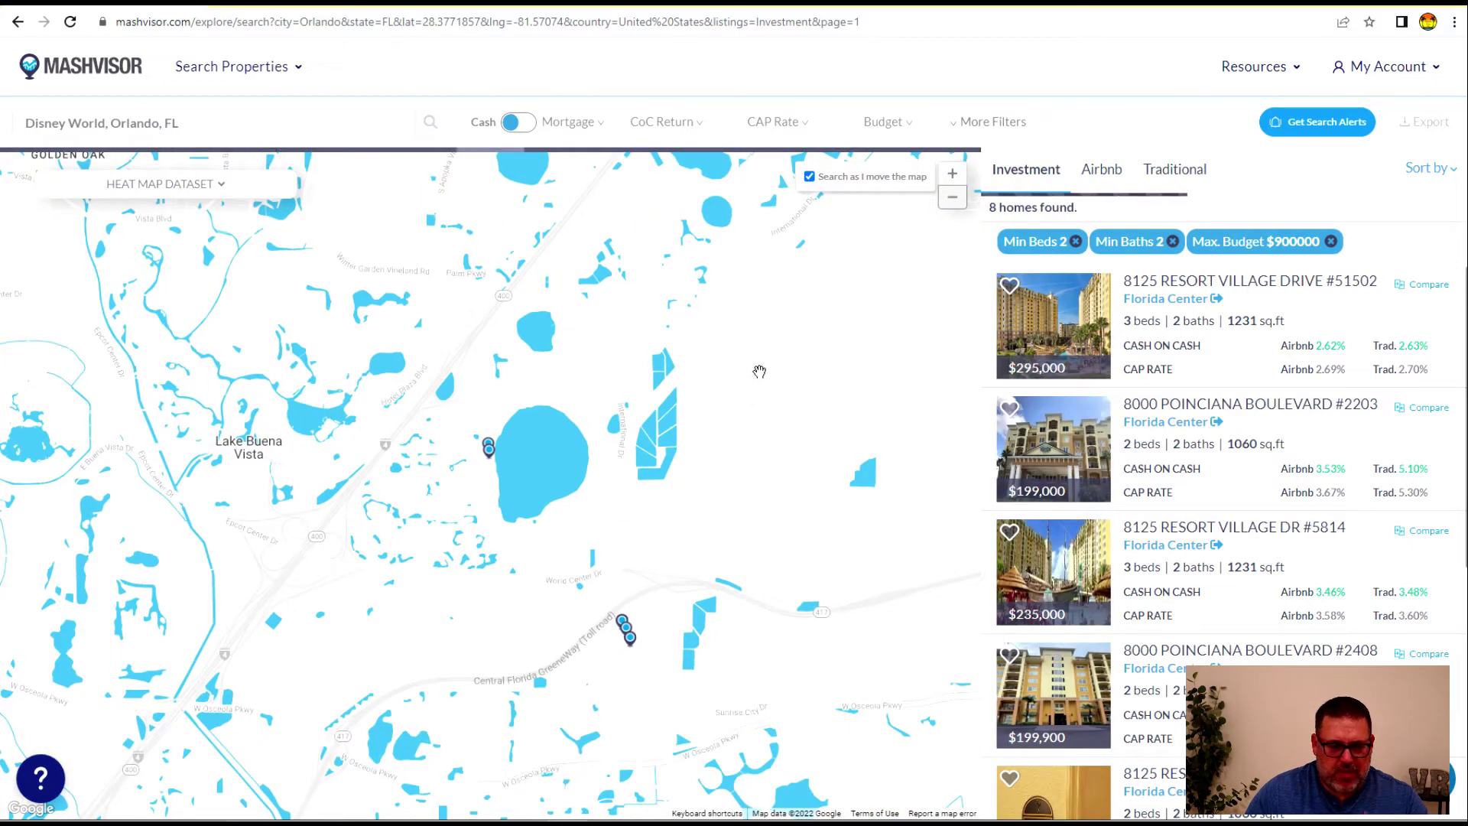
left_click_drag(427, 583, 456, 391)
left_click_drag(406, 522, 471, 462)
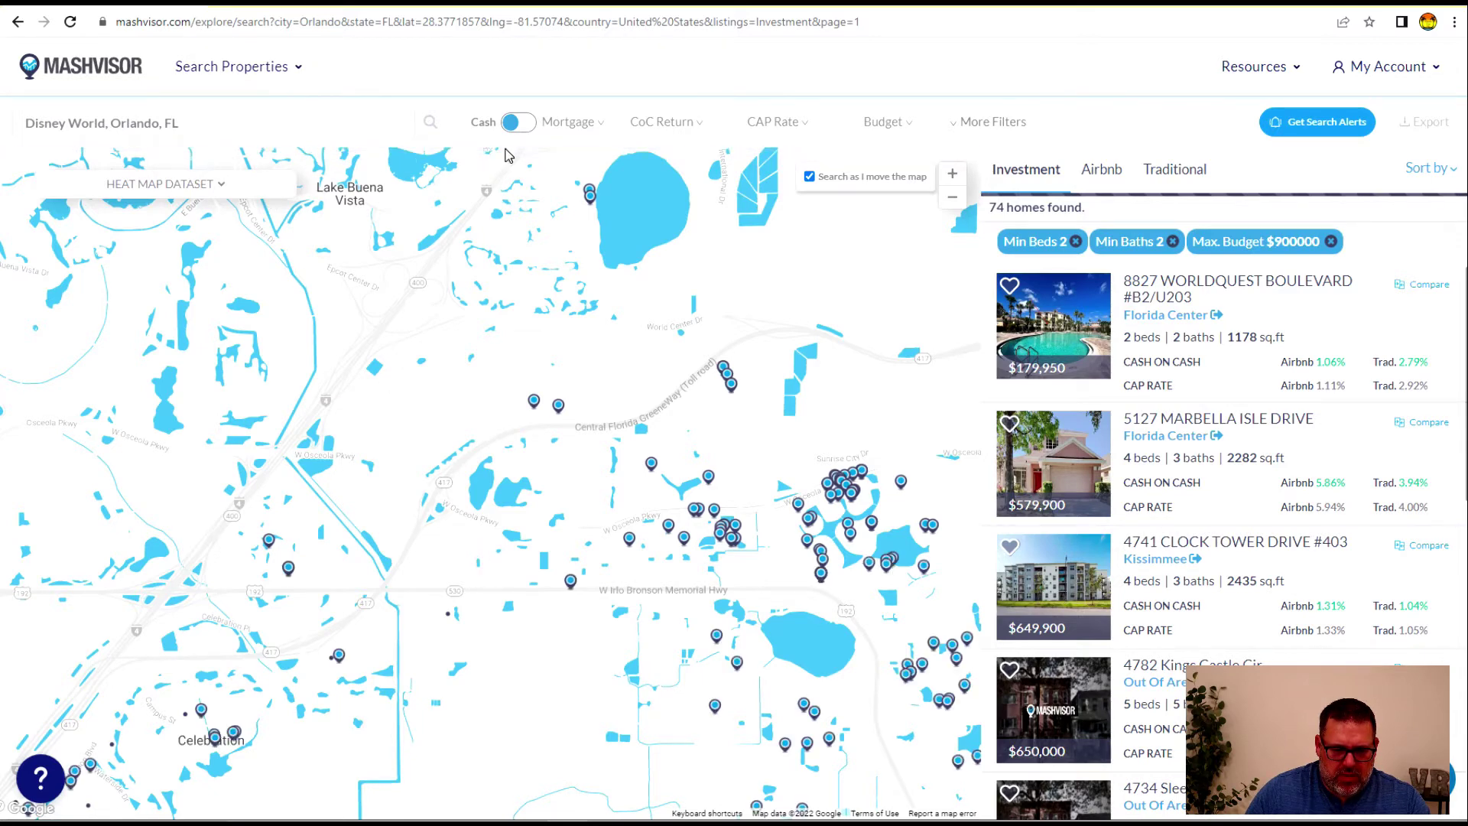
left_click(201, 711)
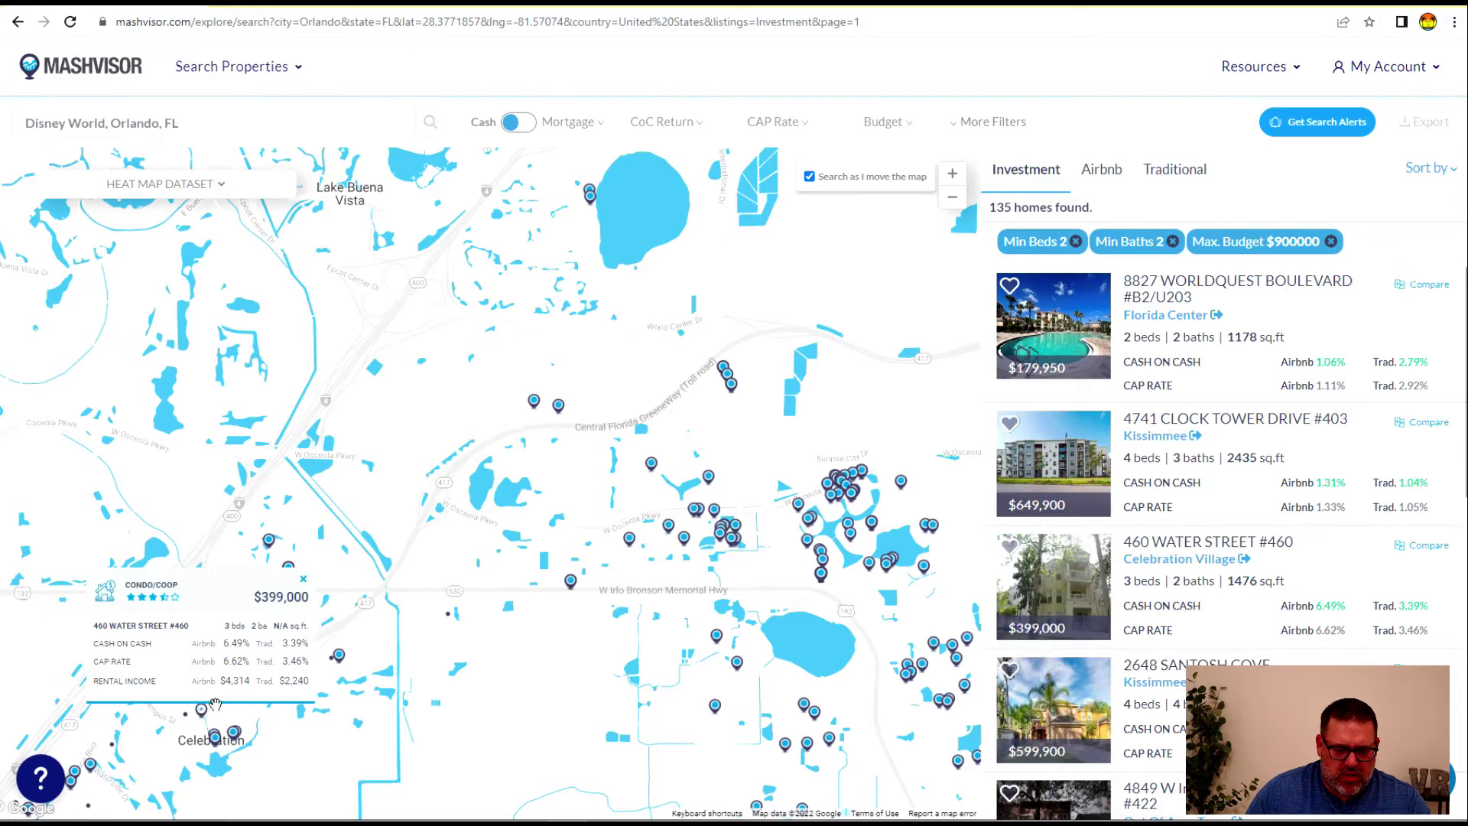
left_click(214, 740)
left_click_drag(306, 764, 686, 650)
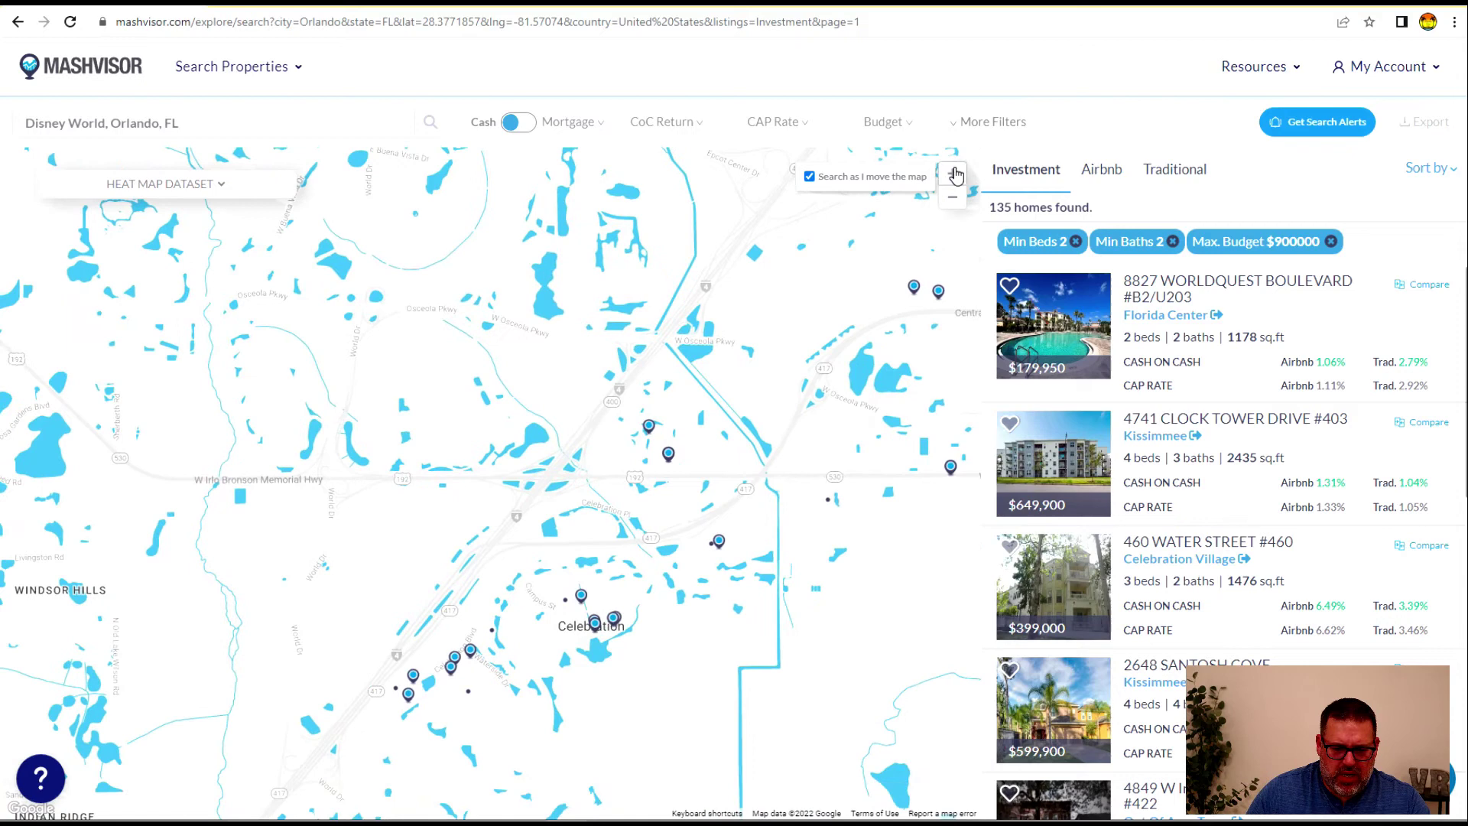
left_click(953, 173)
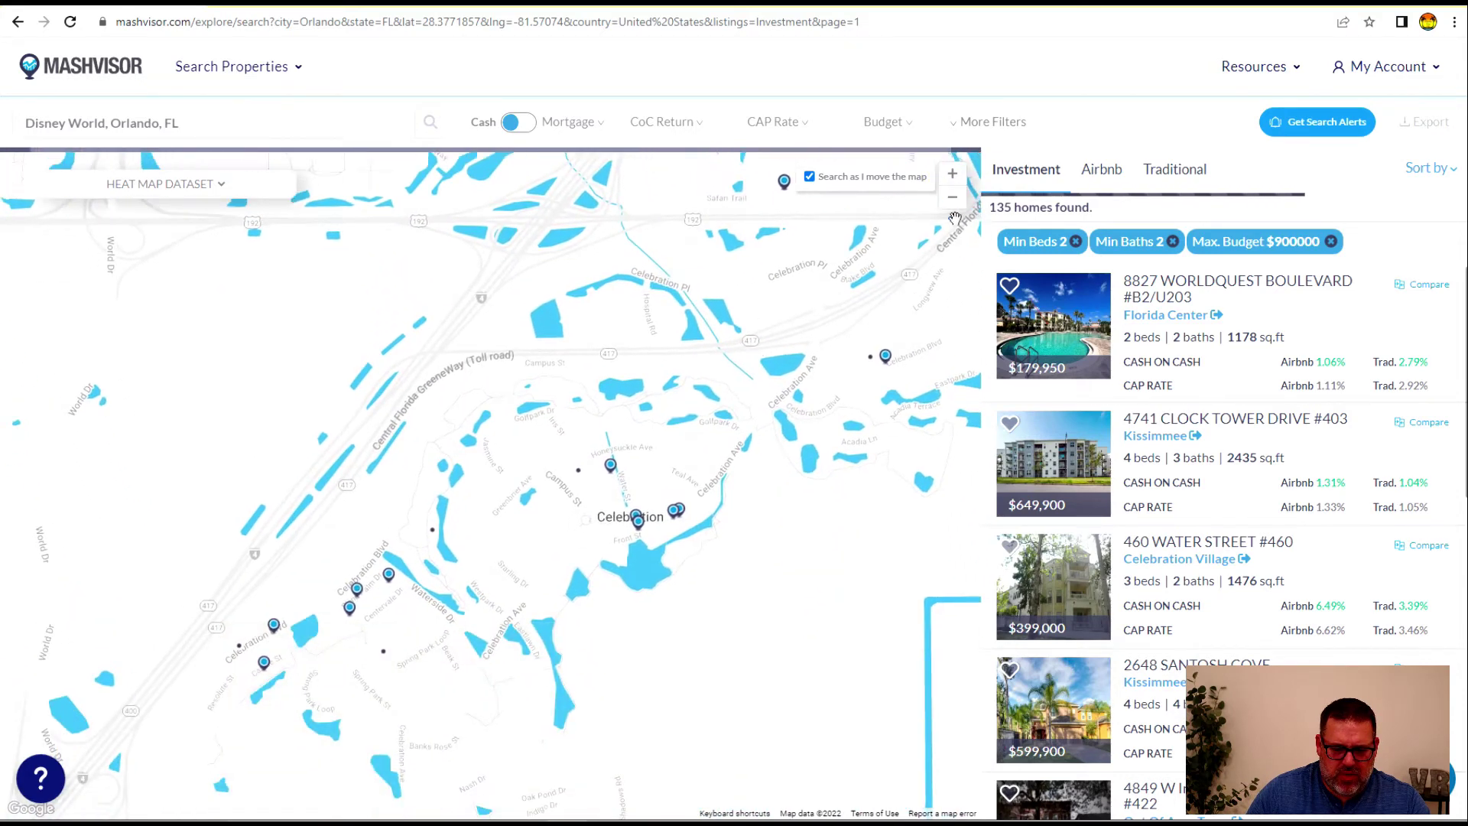
left_click(952, 174)
Sort the nine Celebration homes by Airbnb rental income
left_click(1429, 168)
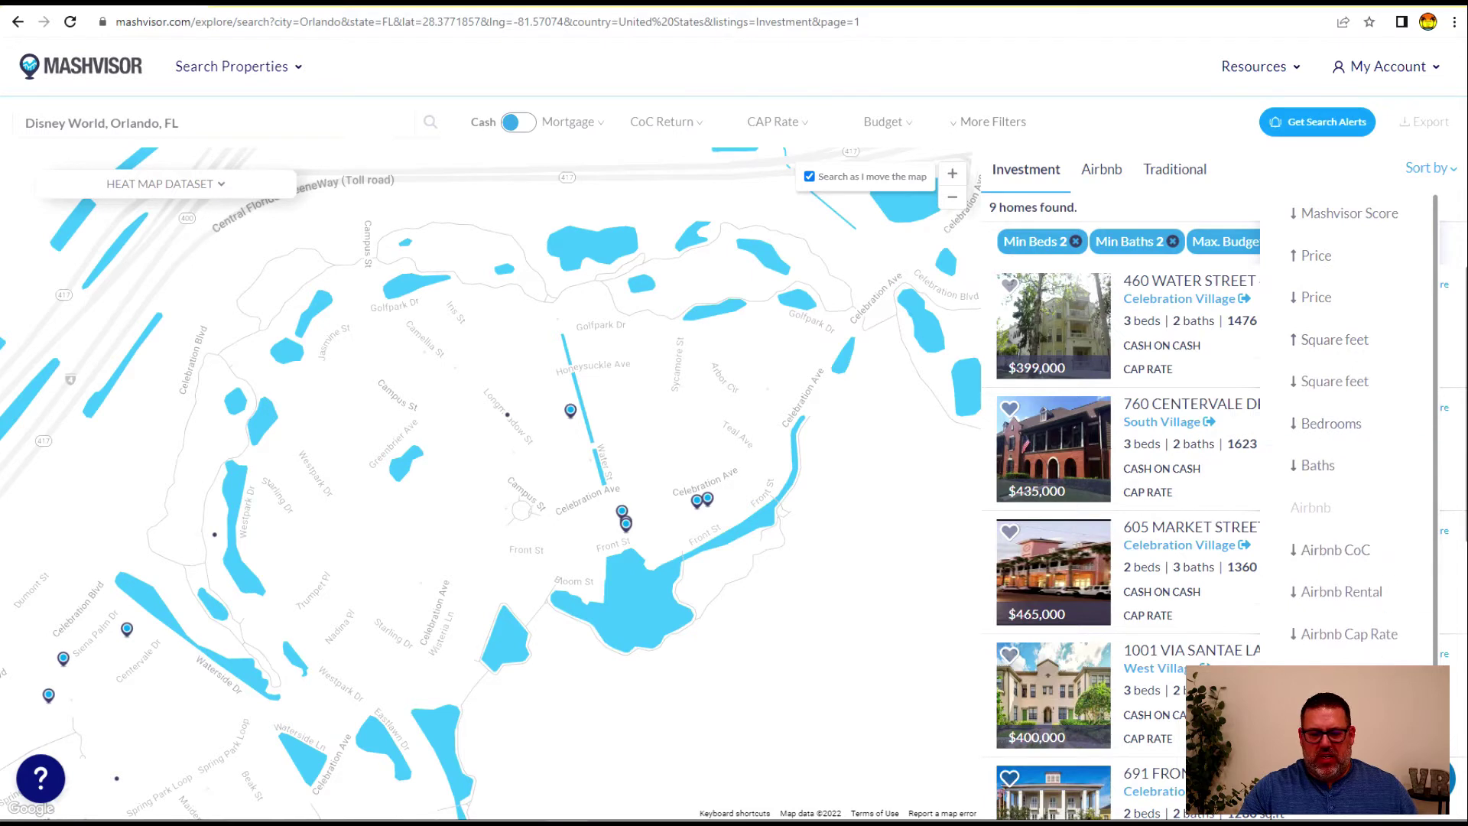
scroll(1341, 664, "down", 1)
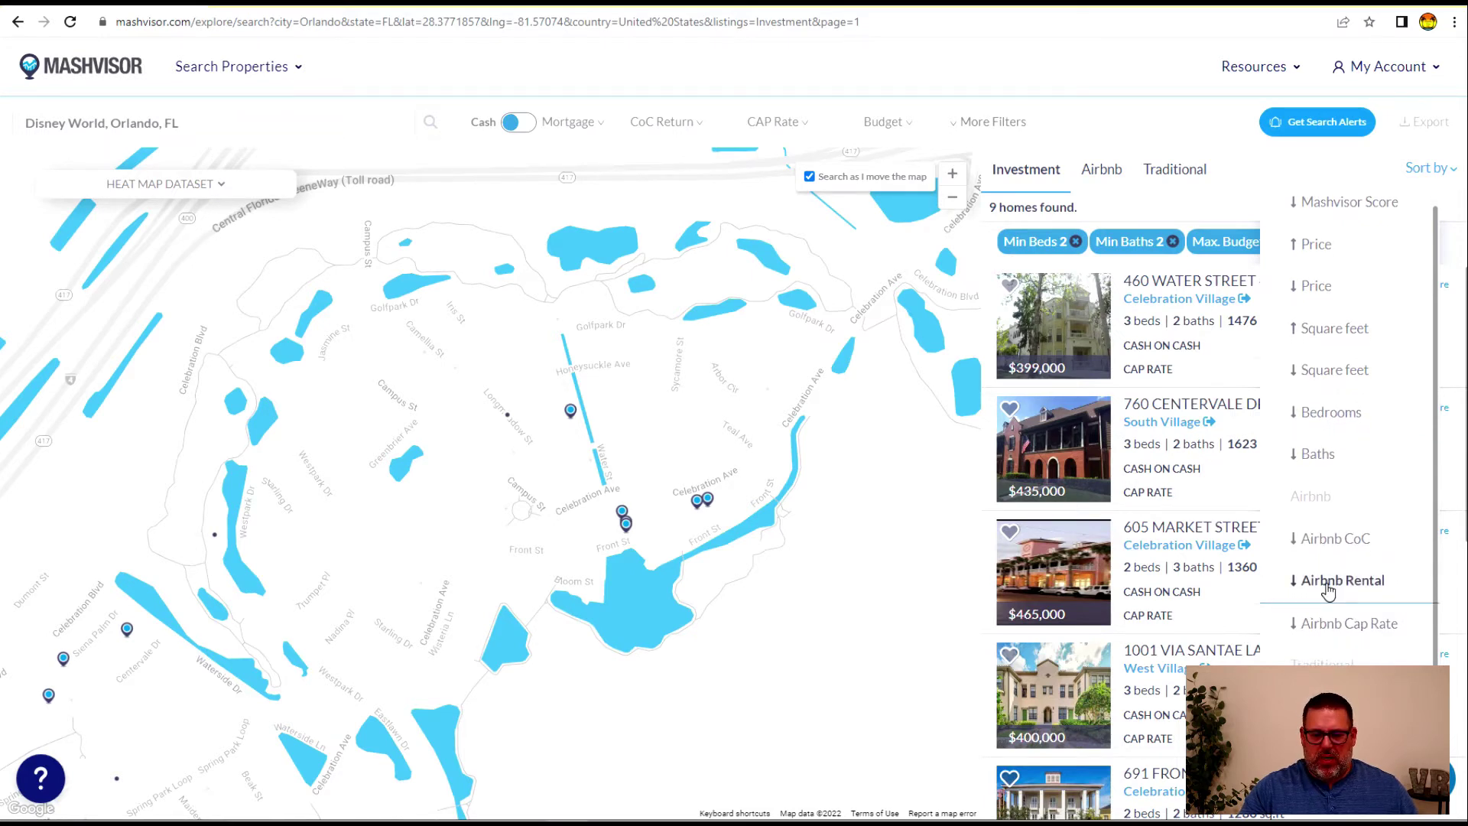
left_click(1326, 583)
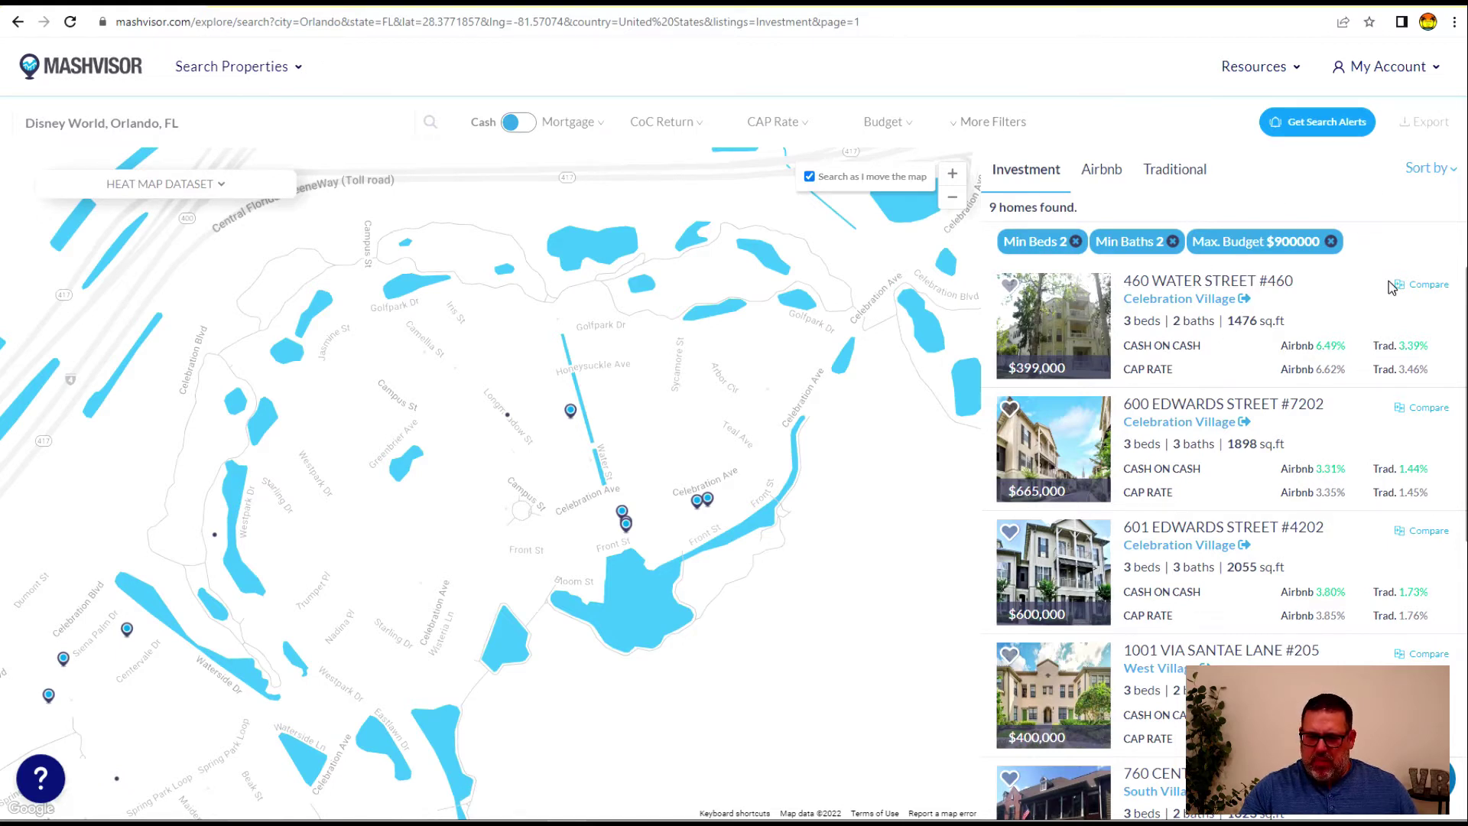
left_click(1177, 286)
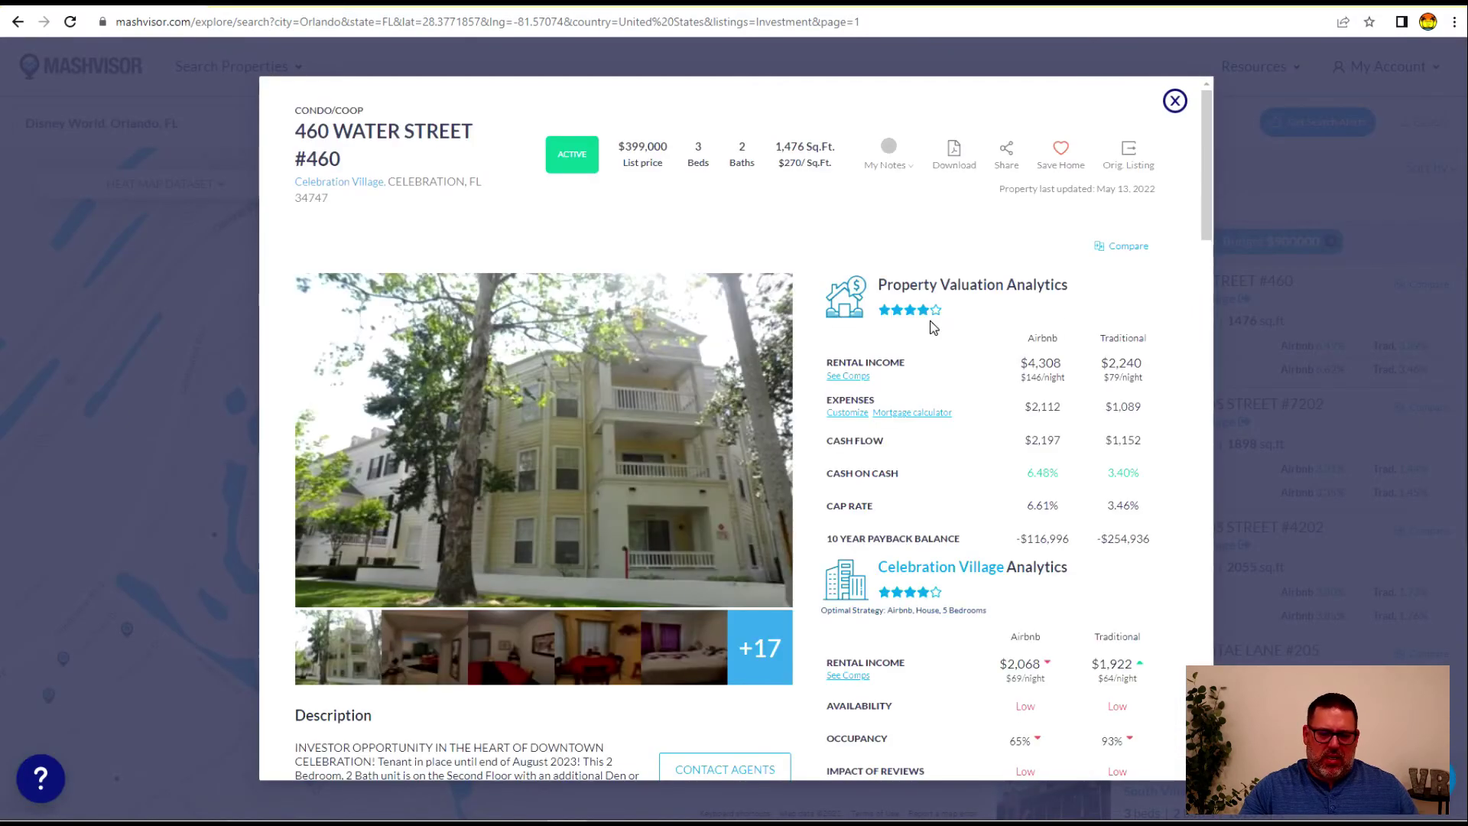
left_click_drag(1061, 364, 1037, 364)
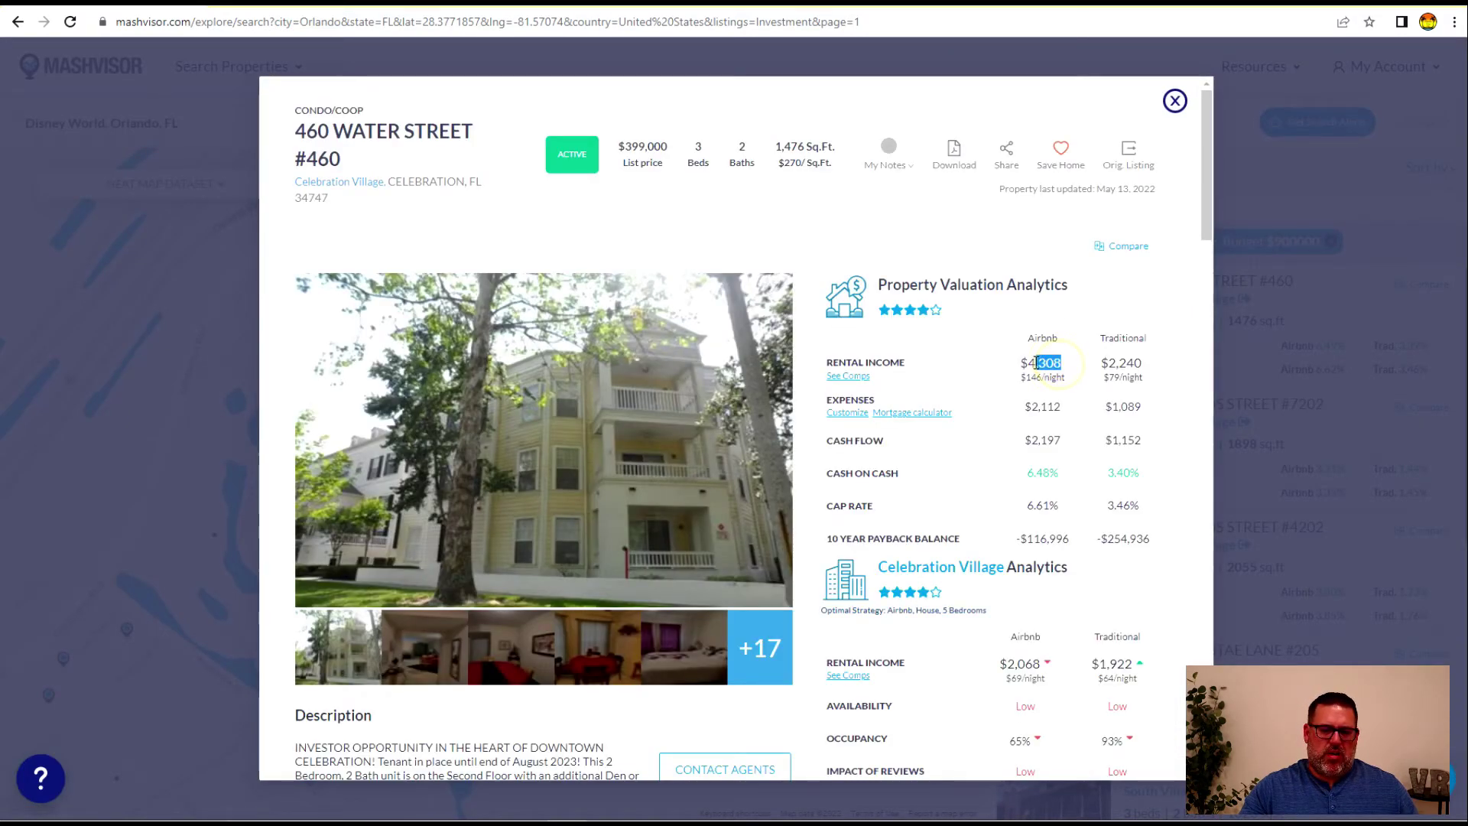
left_click(1048, 365)
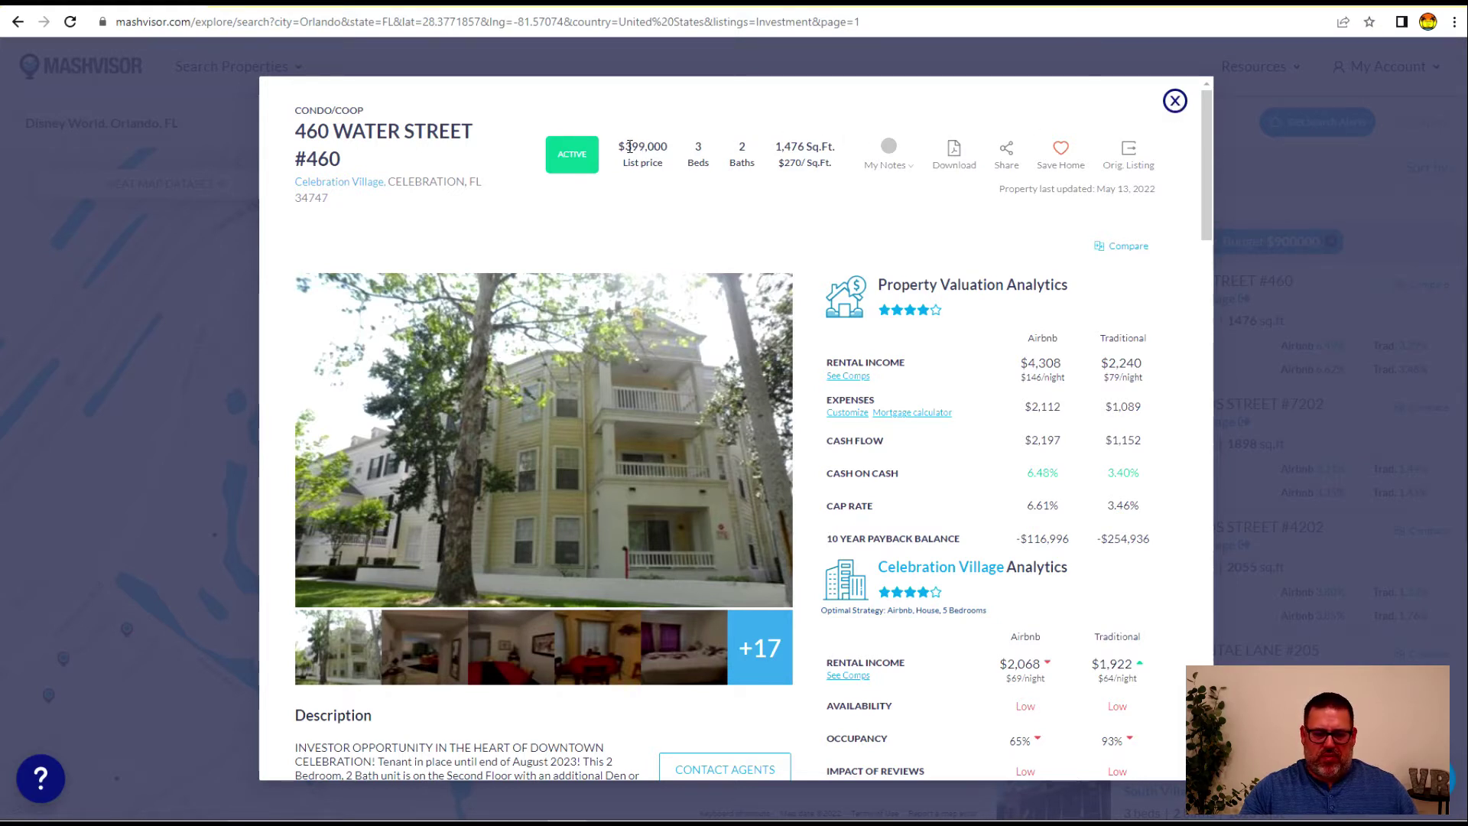
mouse_move(885, 473)
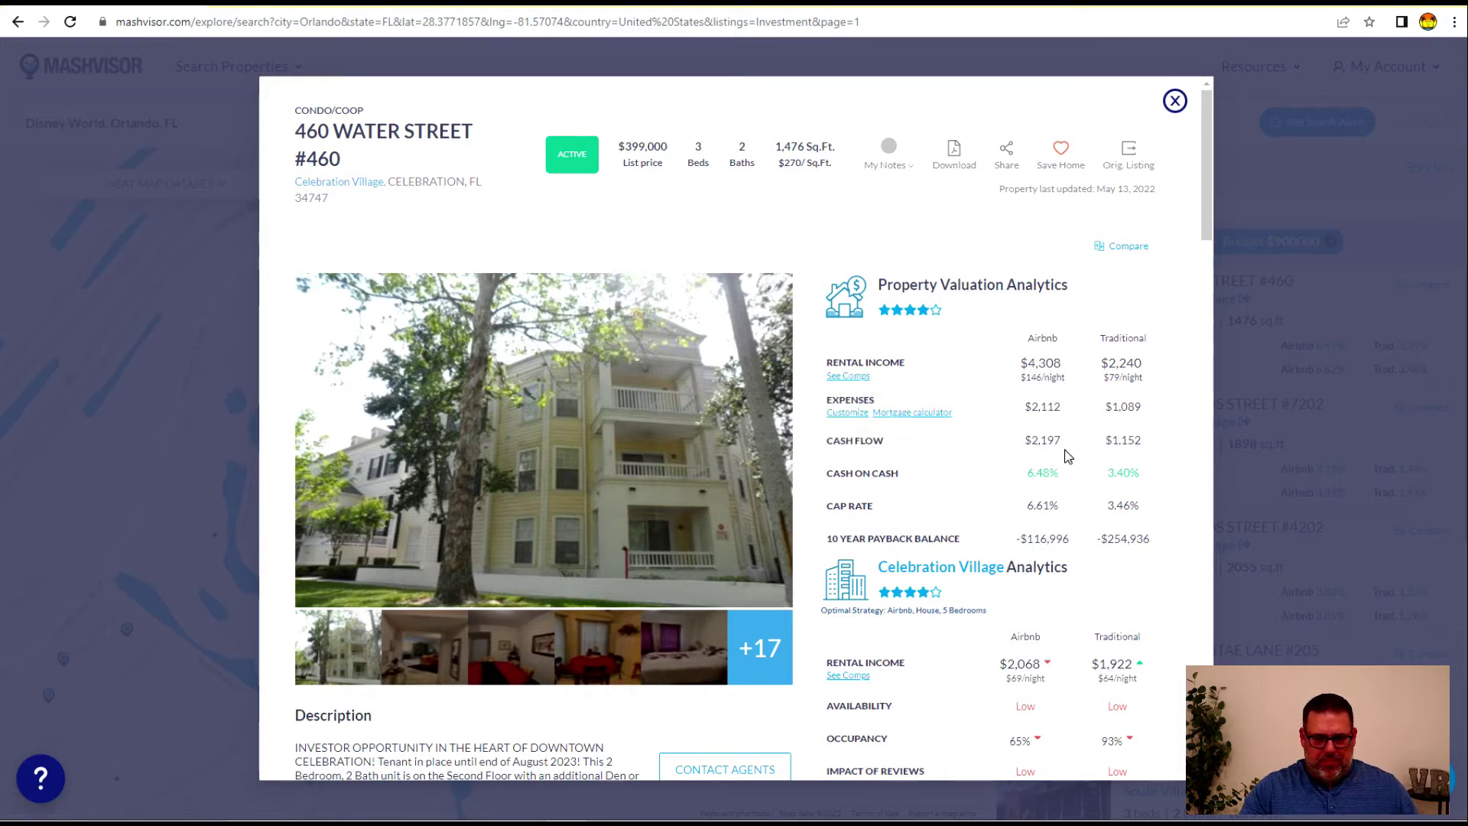
double_click(1041, 440)
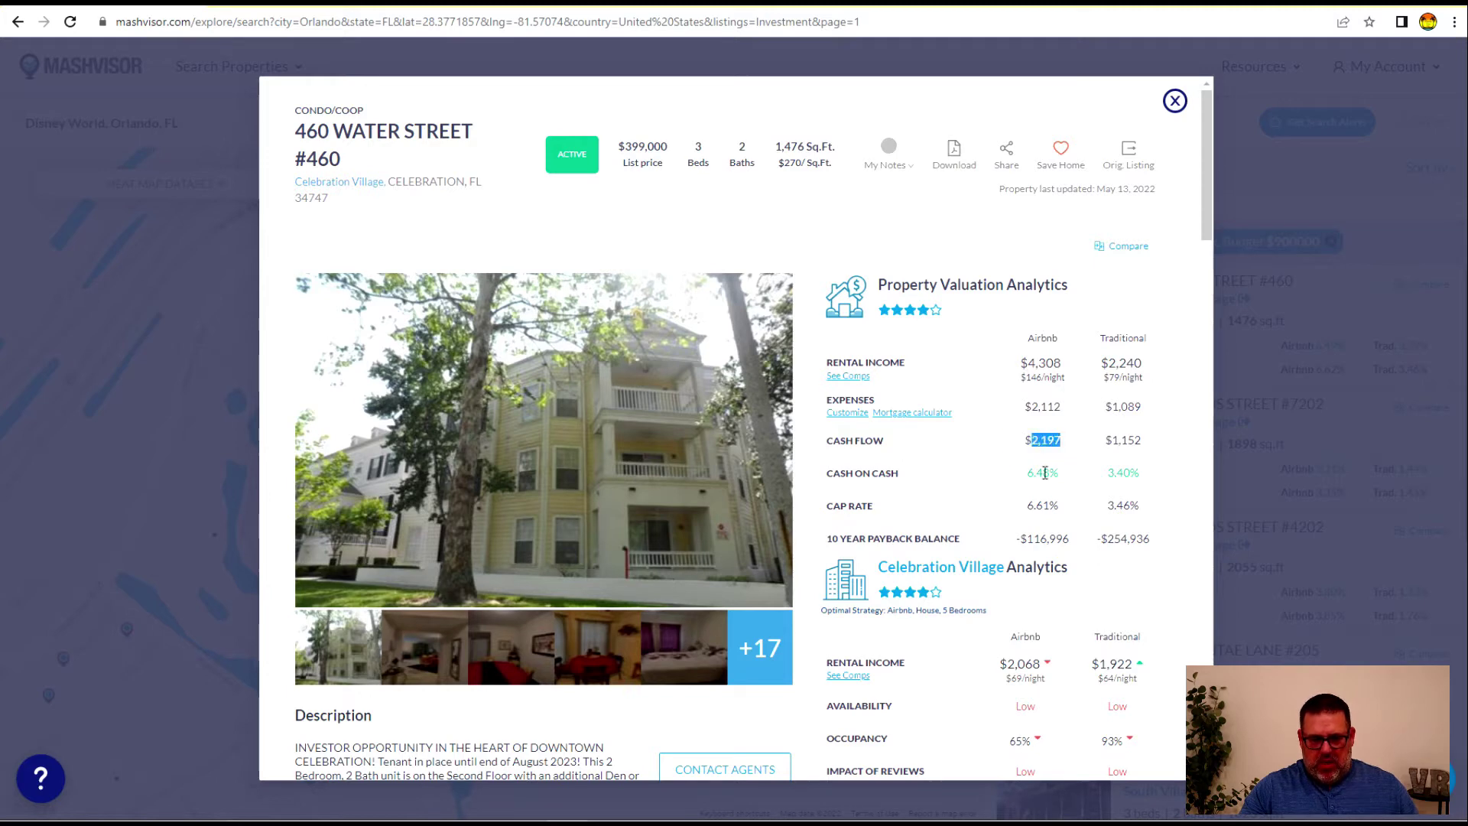
scroll(909, 459, "down", 2)
scroll(665, 501, "down", 10)
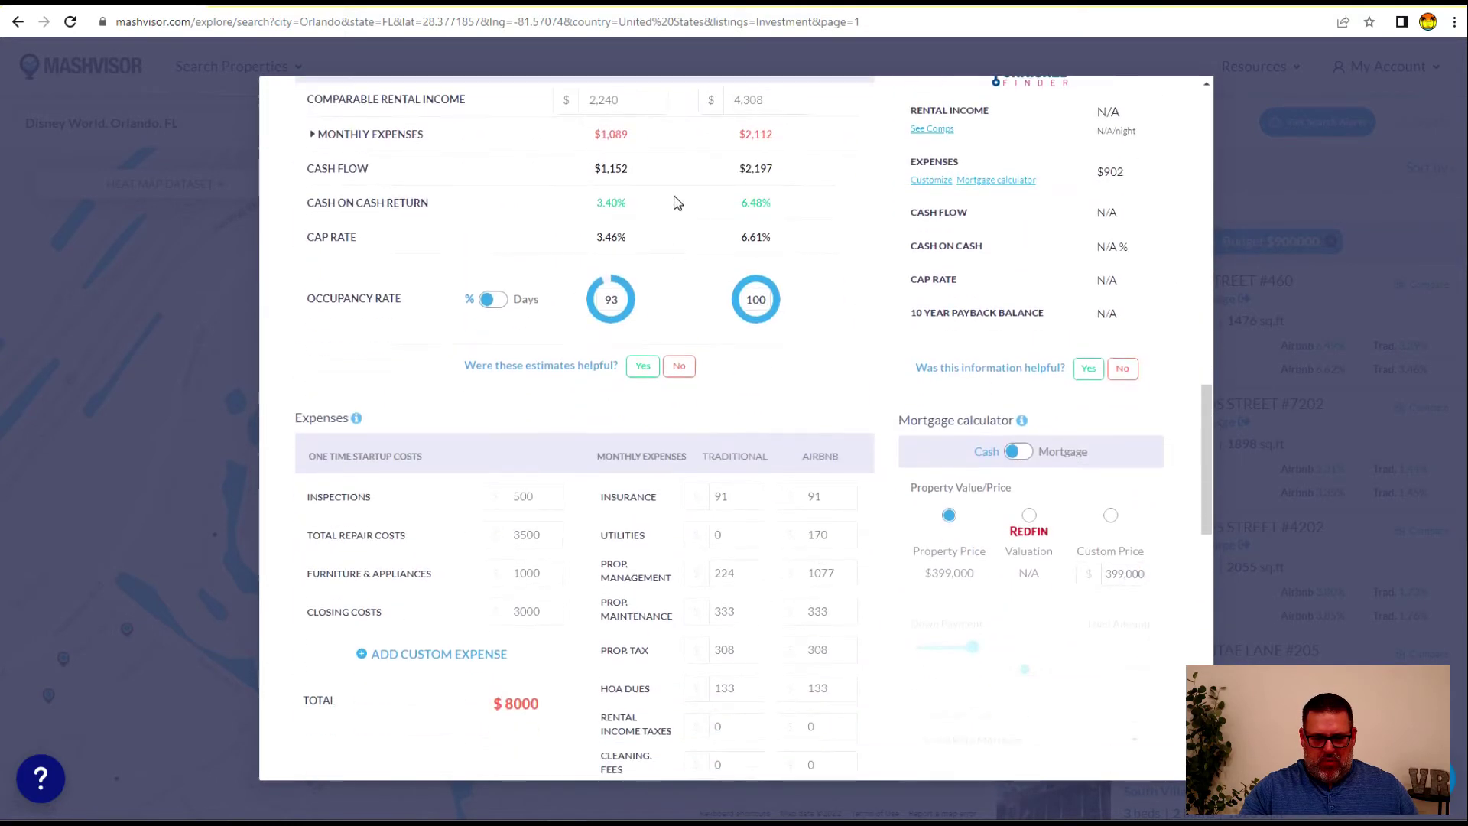
scroll(676, 465, "down", 1)
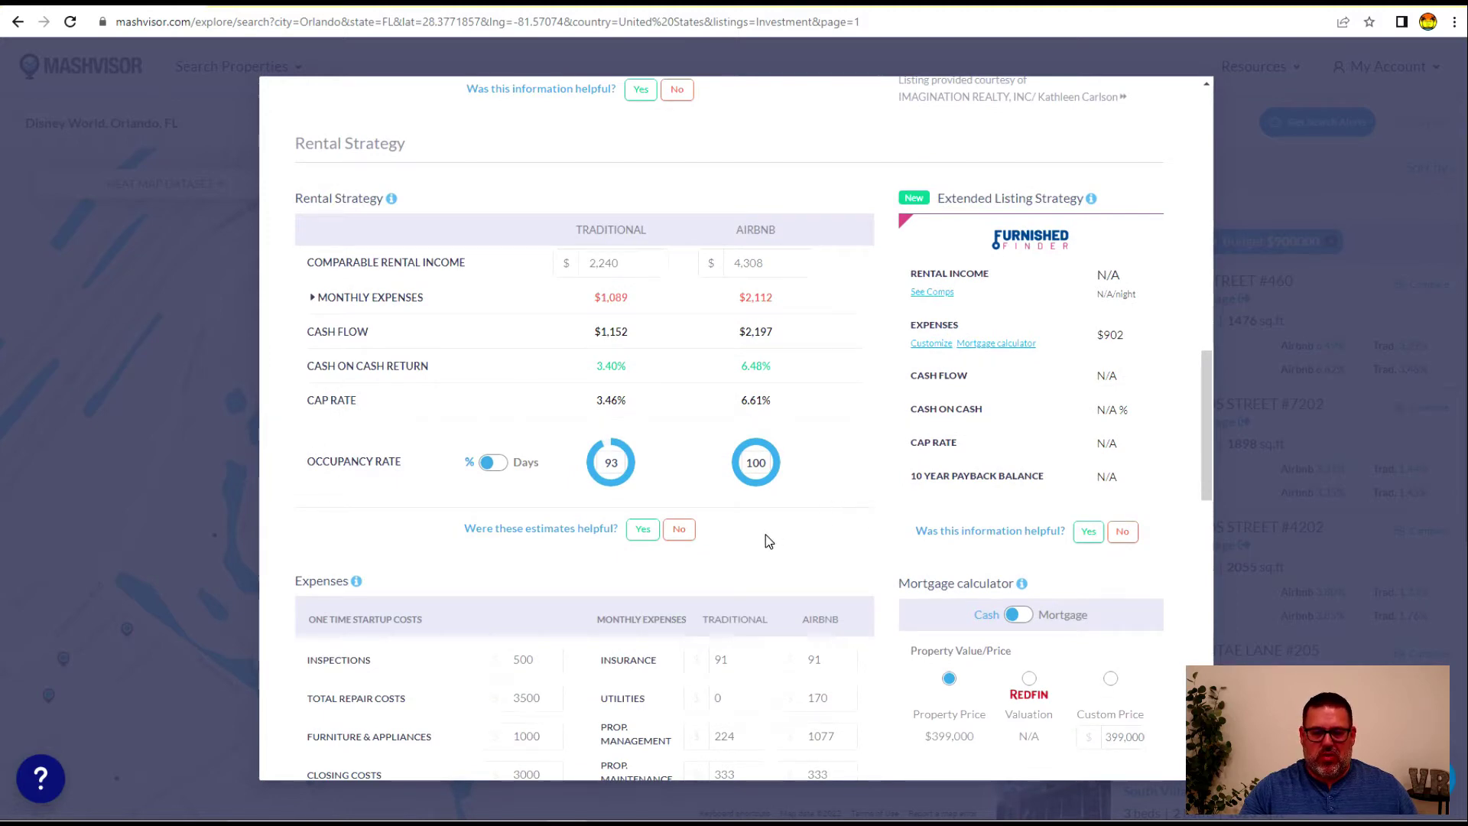
scroll(769, 541, "up", 10)
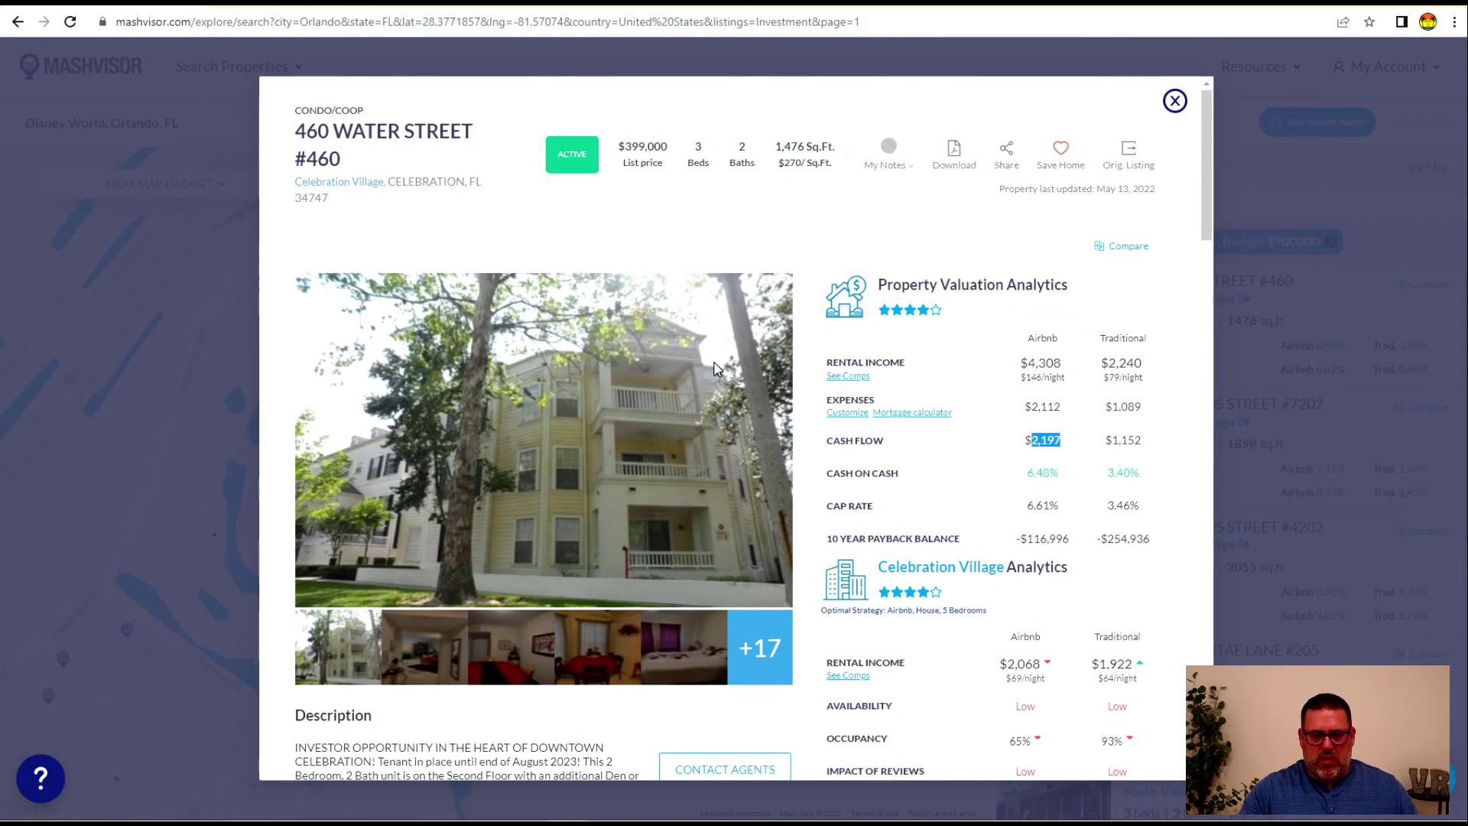
Close the analysis, zoom the map in twice and centre it on Celebration, showing 234 homes
key("Escape")
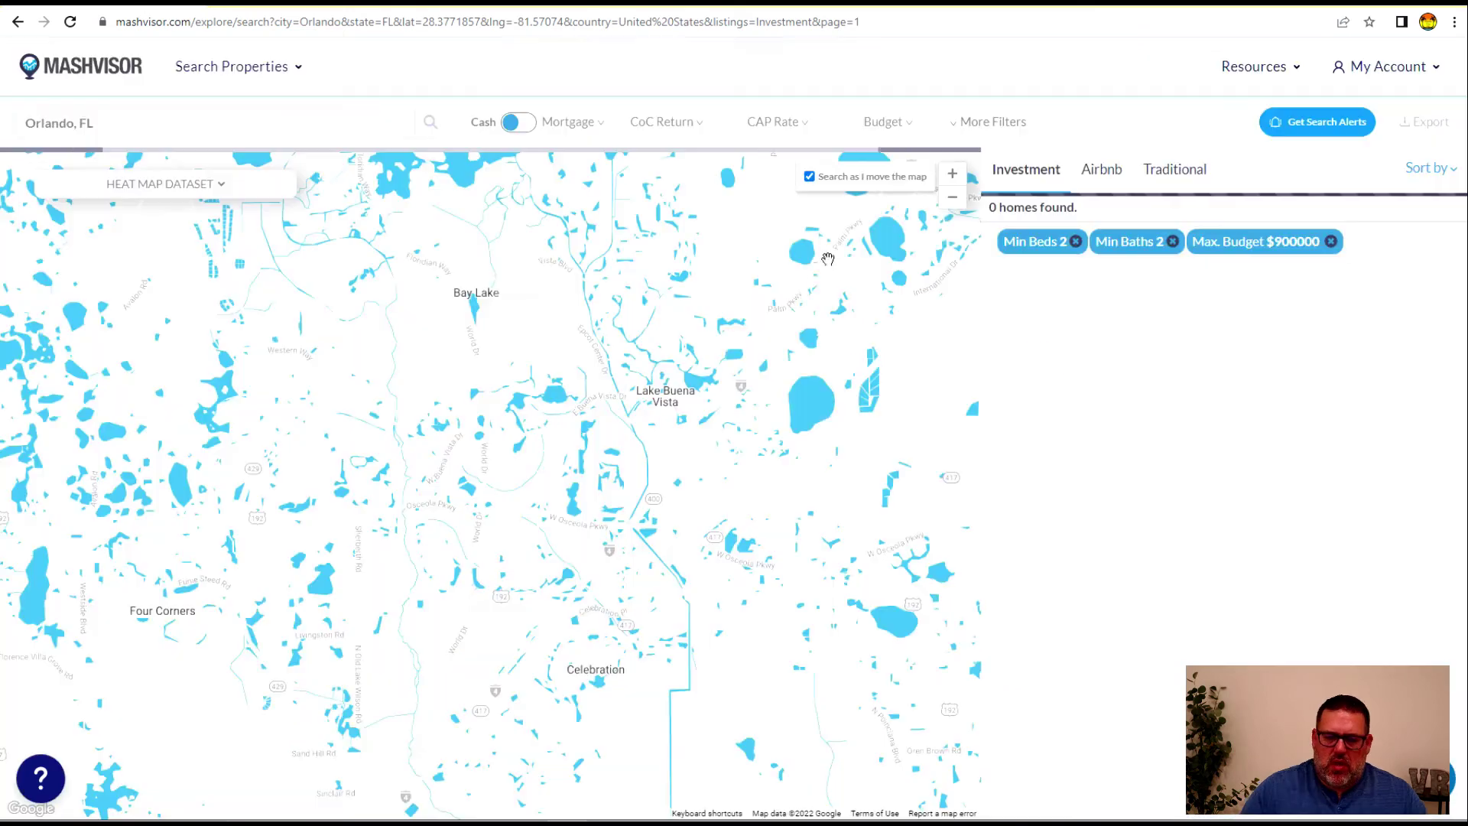
left_click_drag(541, 593, 582, 552)
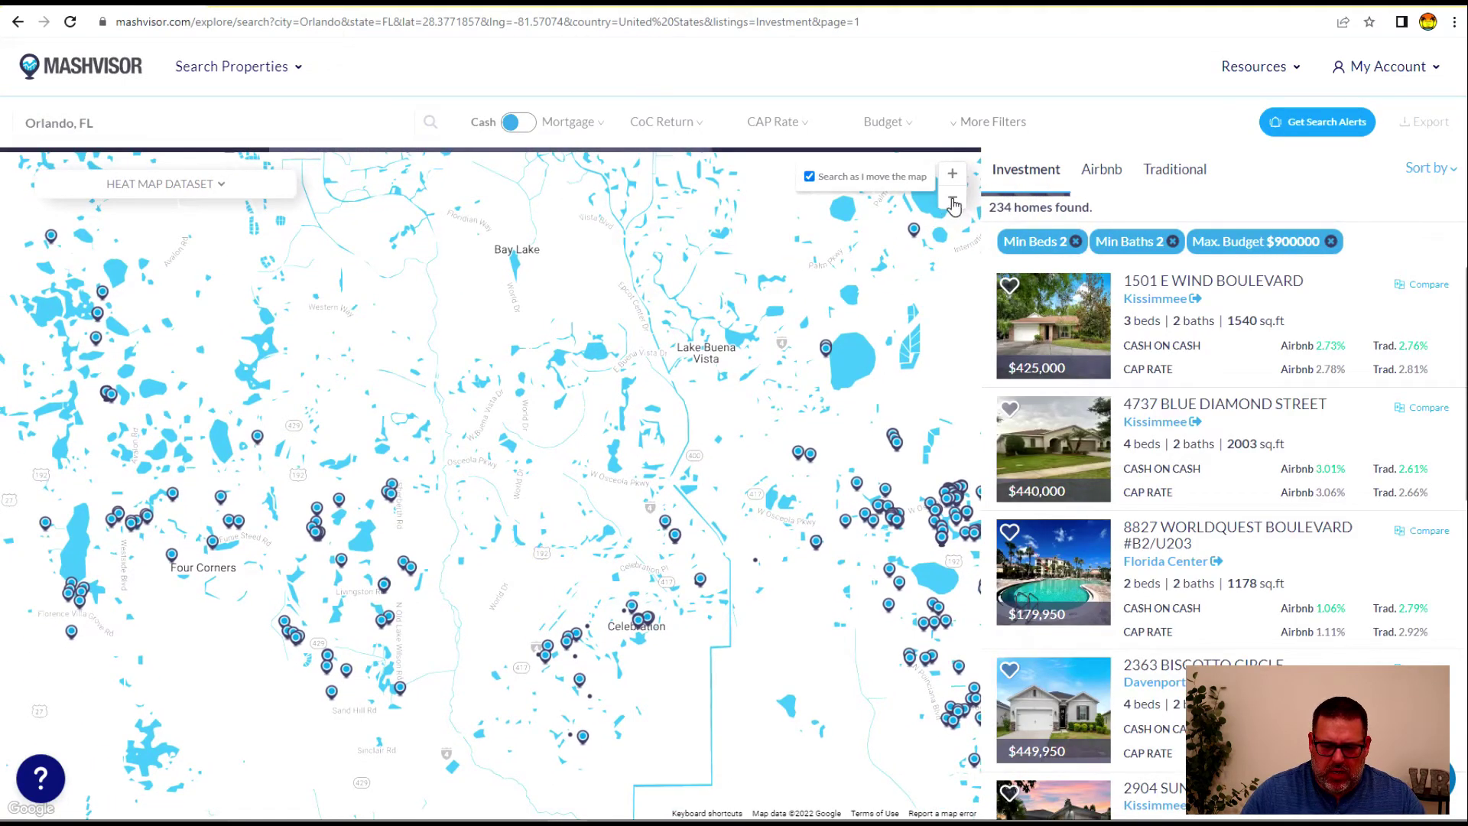
left_click(951, 174)
left_click_drag(821, 600, 796, 466)
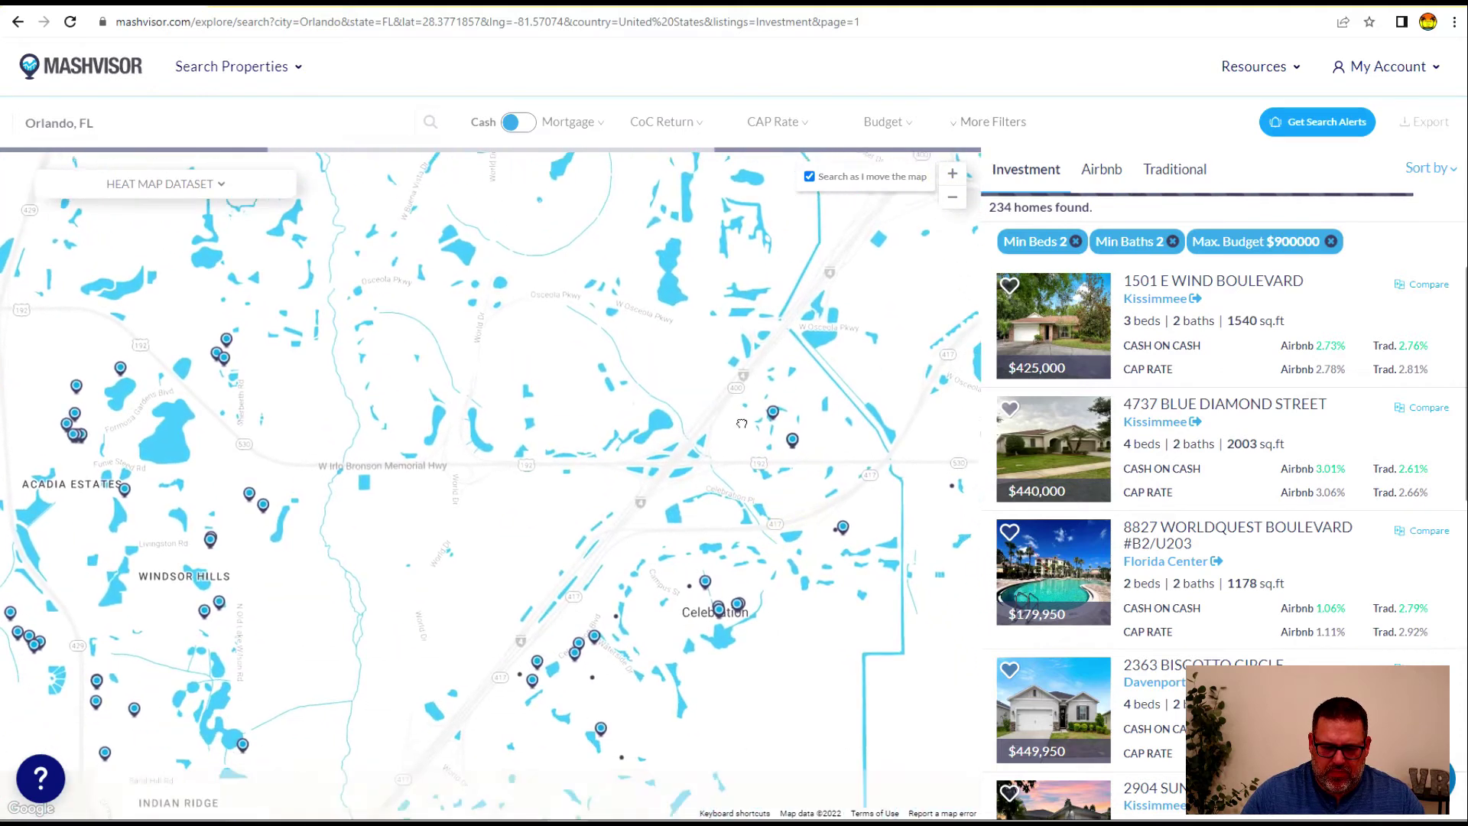
left_click(953, 173)
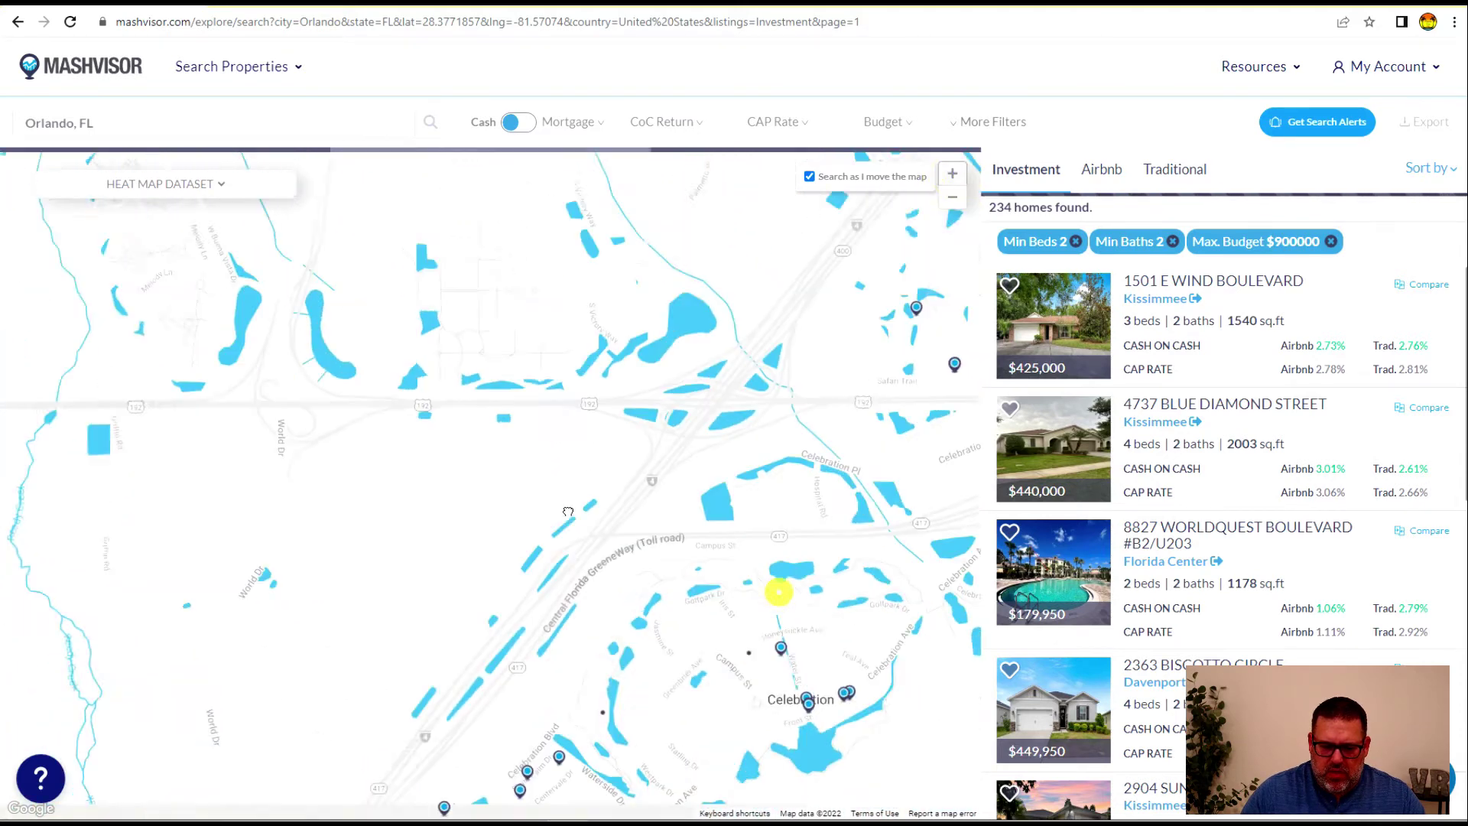
left_click_drag(780, 589, 494, 426)
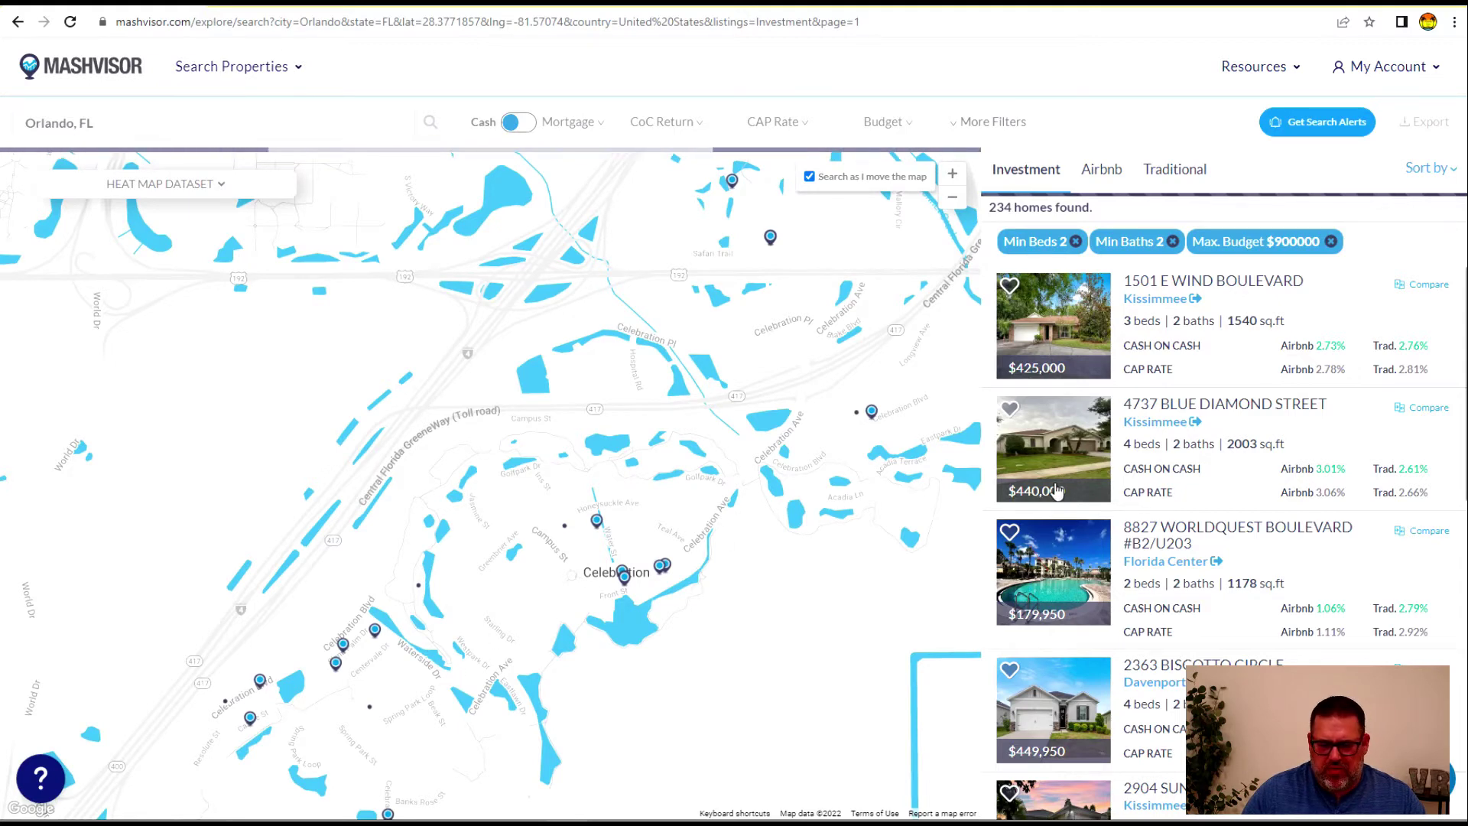
scroll(1214, 423, "down", 1)
scroll(1238, 443, "up", 1)
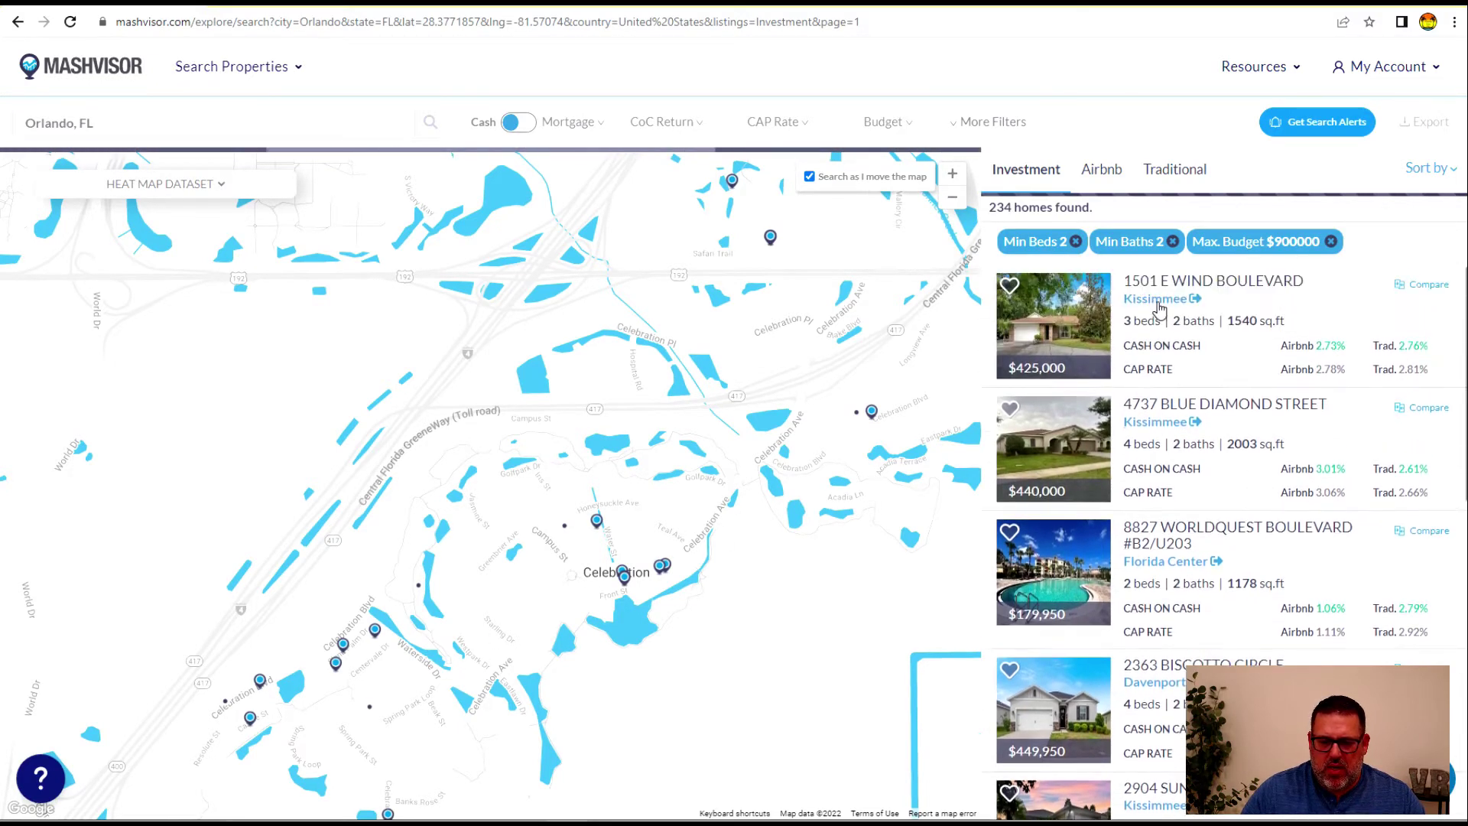
scroll(1183, 379, "down", 3)
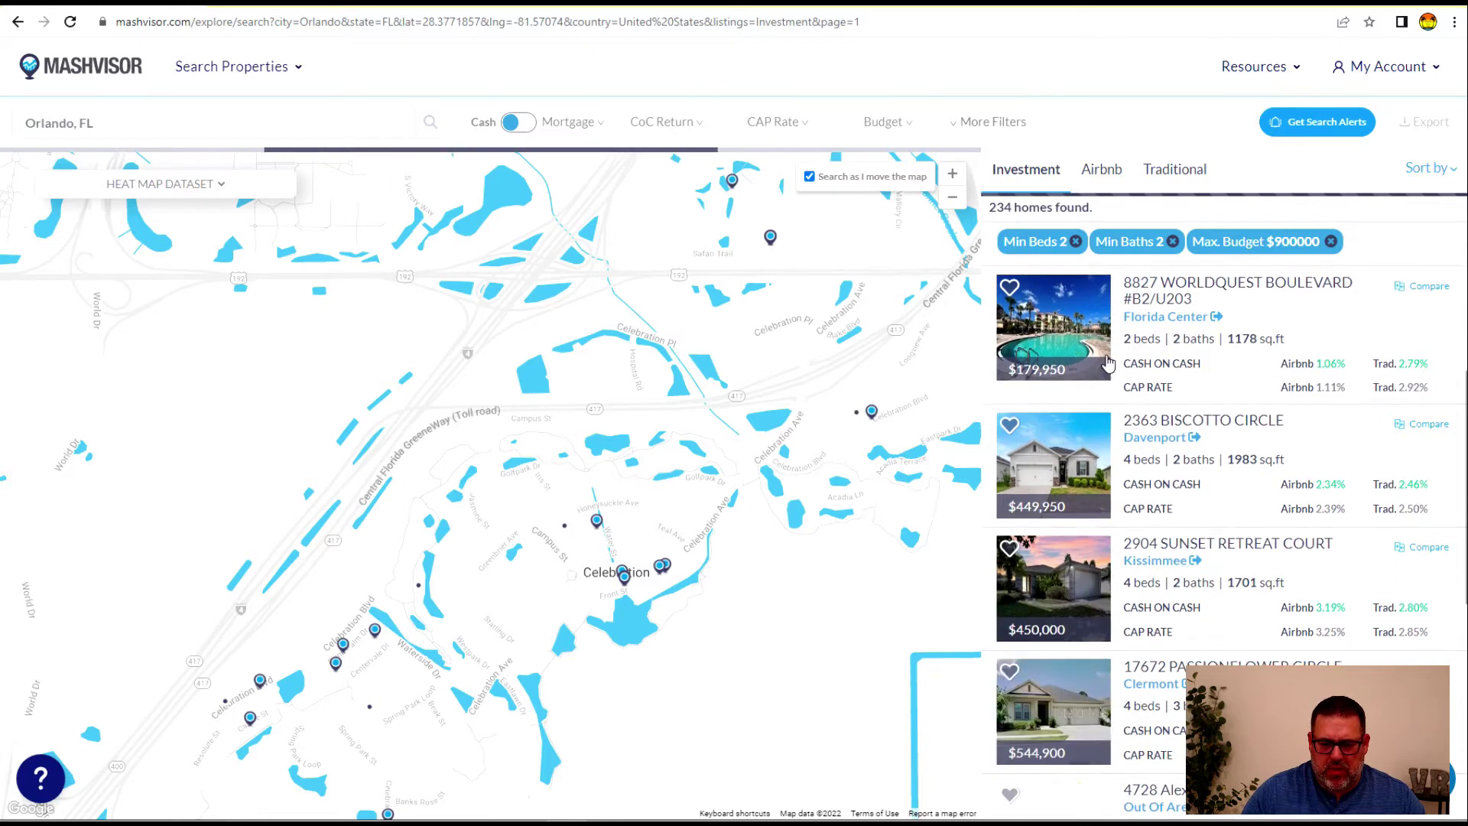
scroll(1123, 497, "down", 3)
scroll(1105, 519, "down", 2)
scroll(1120, 482, "up", 7)
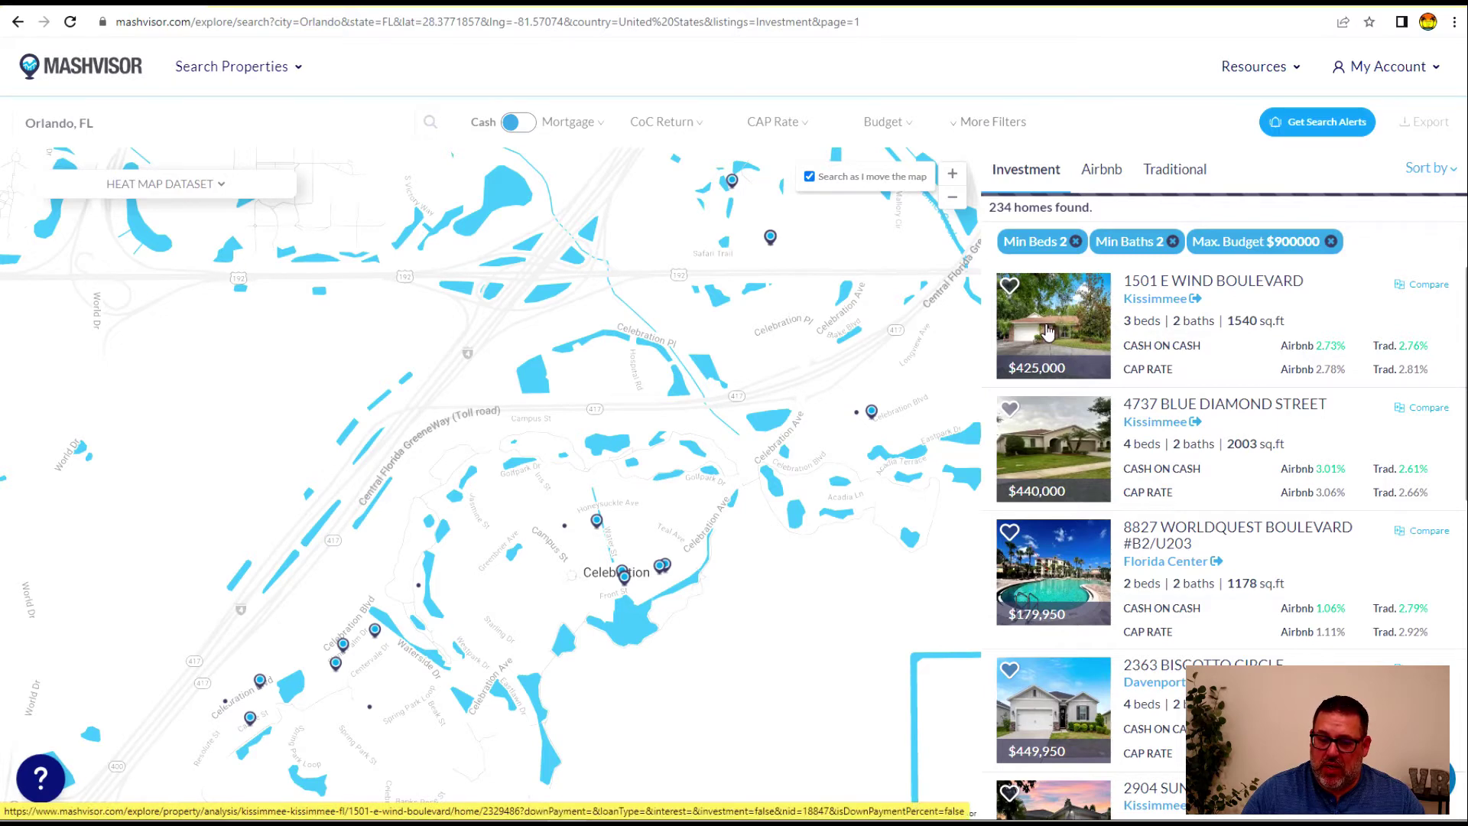
left_click(1049, 330)
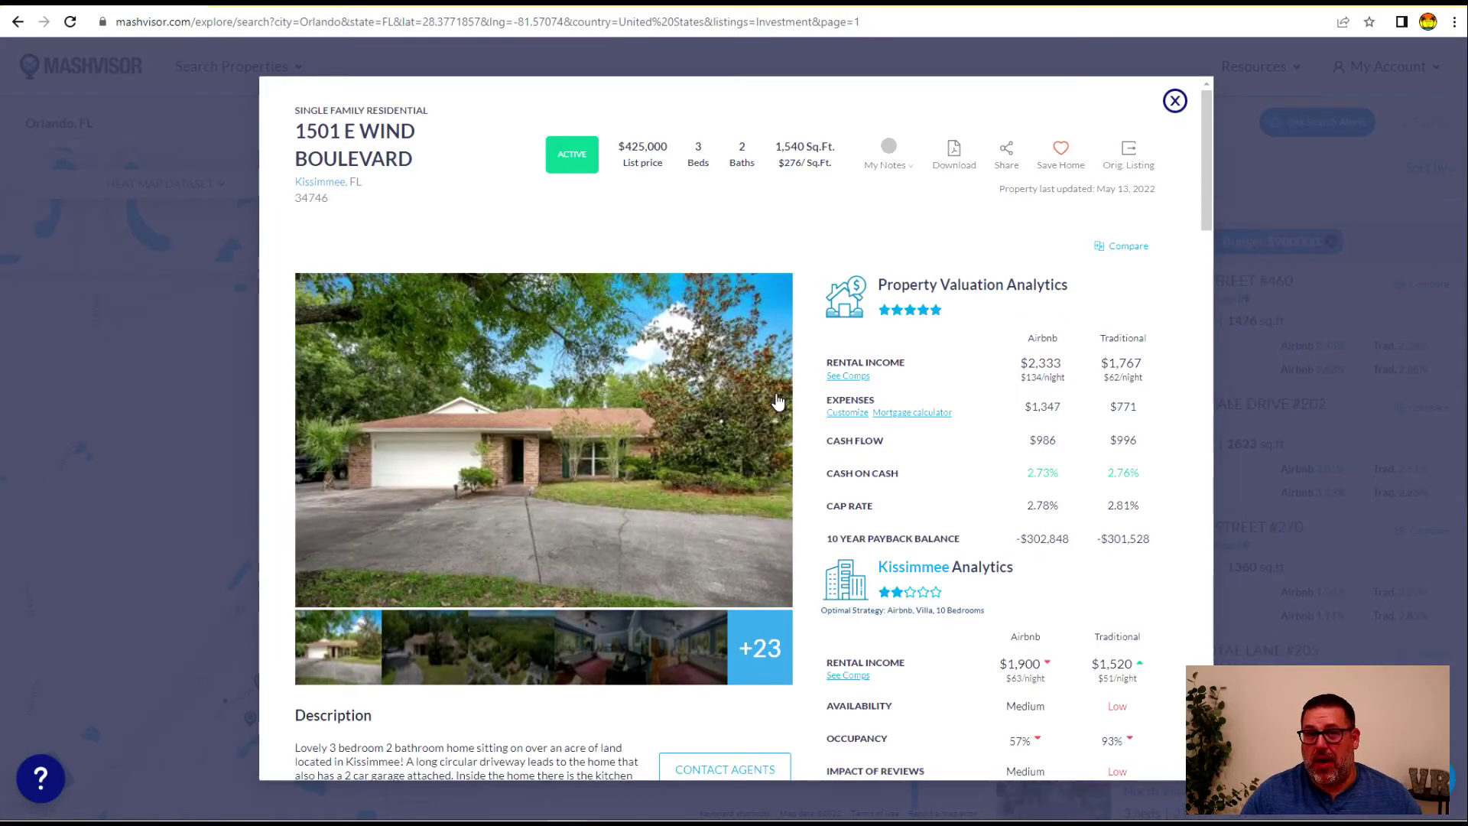
scroll(971, 398, "down", 12)
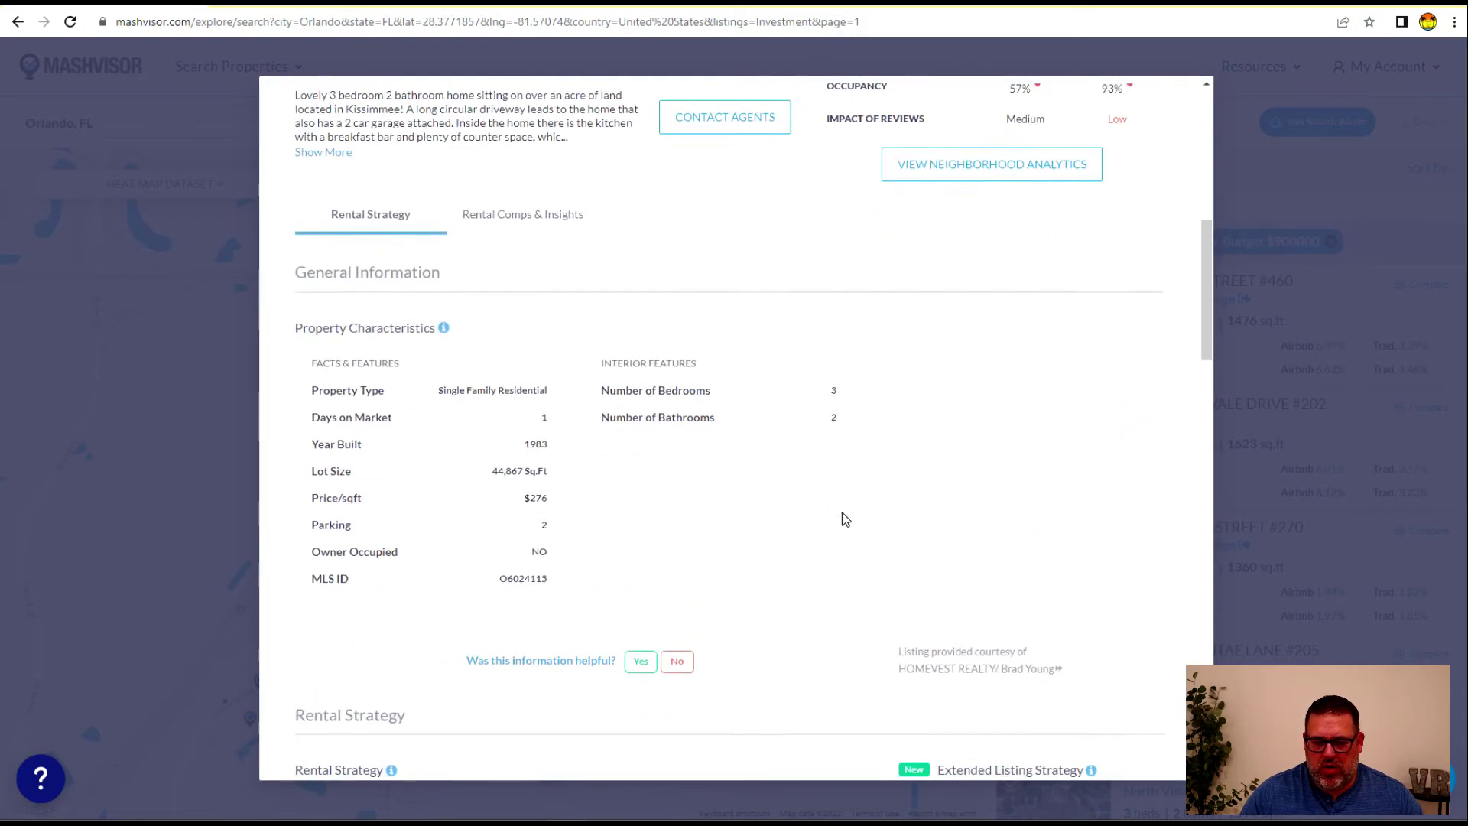
scroll(571, 533, "down", 5)
scroll(868, 459, "up", 17)
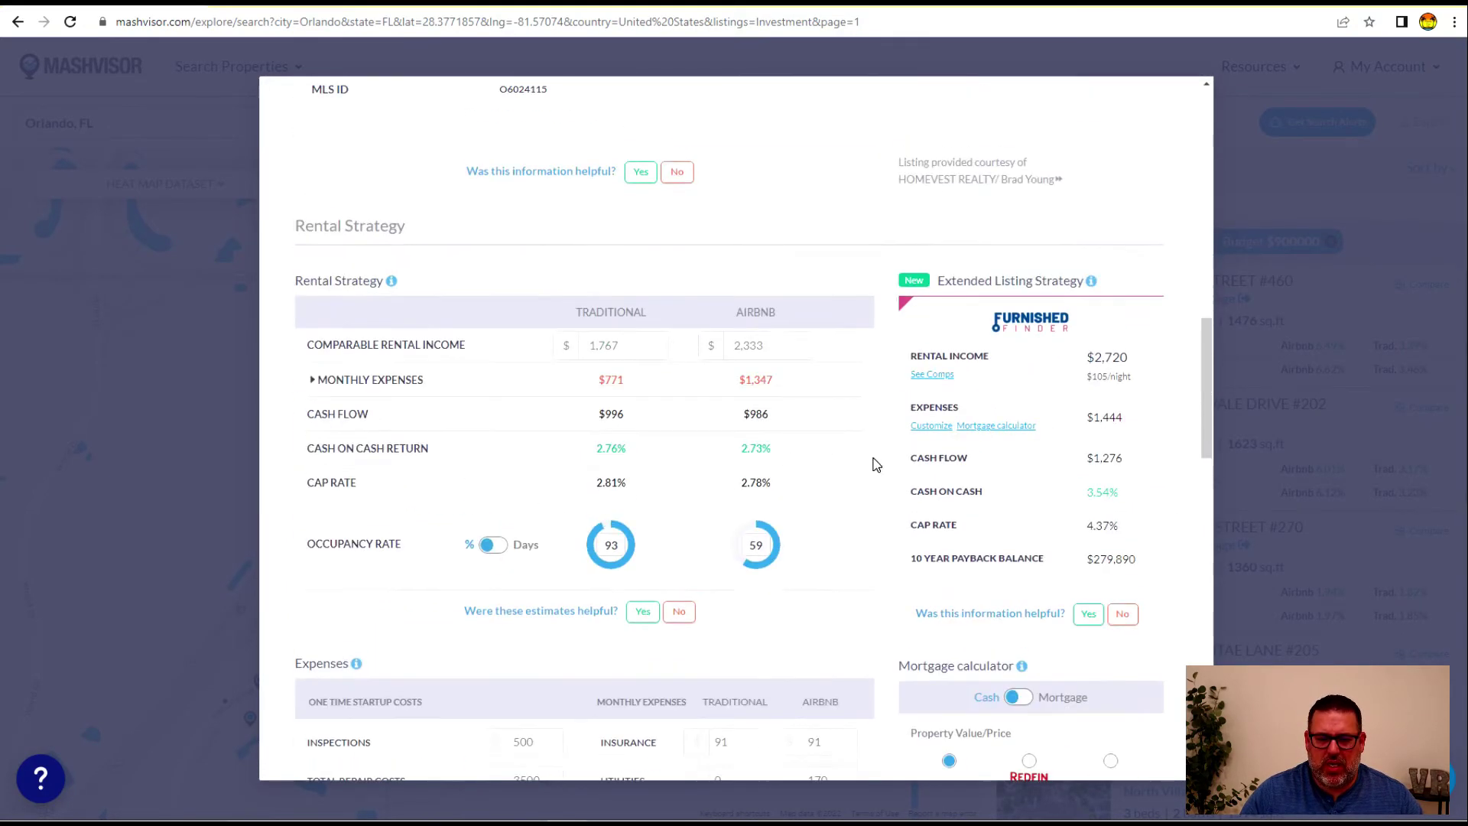
left_click_drag(1028, 364, 1055, 364)
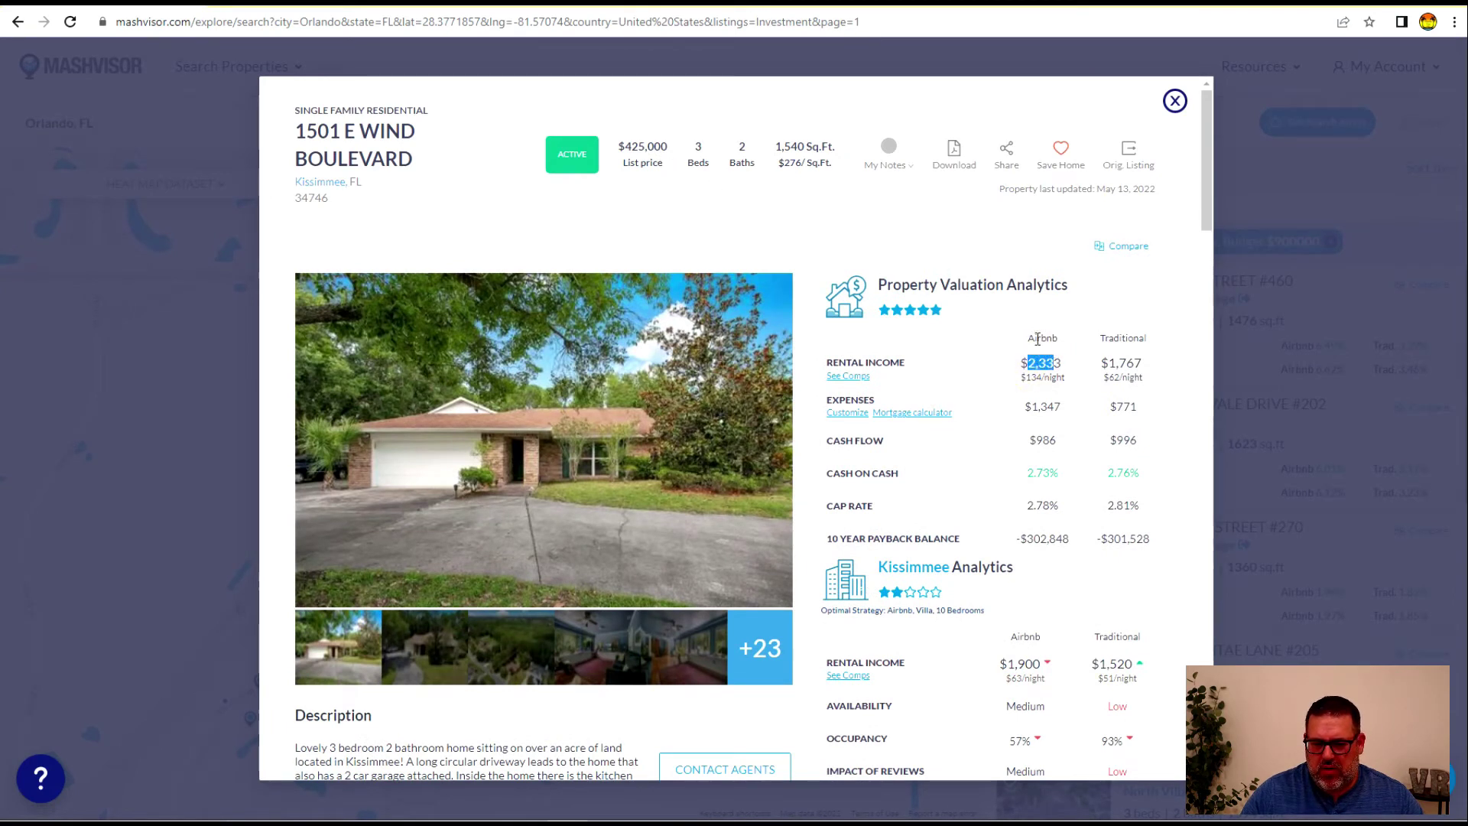
left_click(1176, 101)
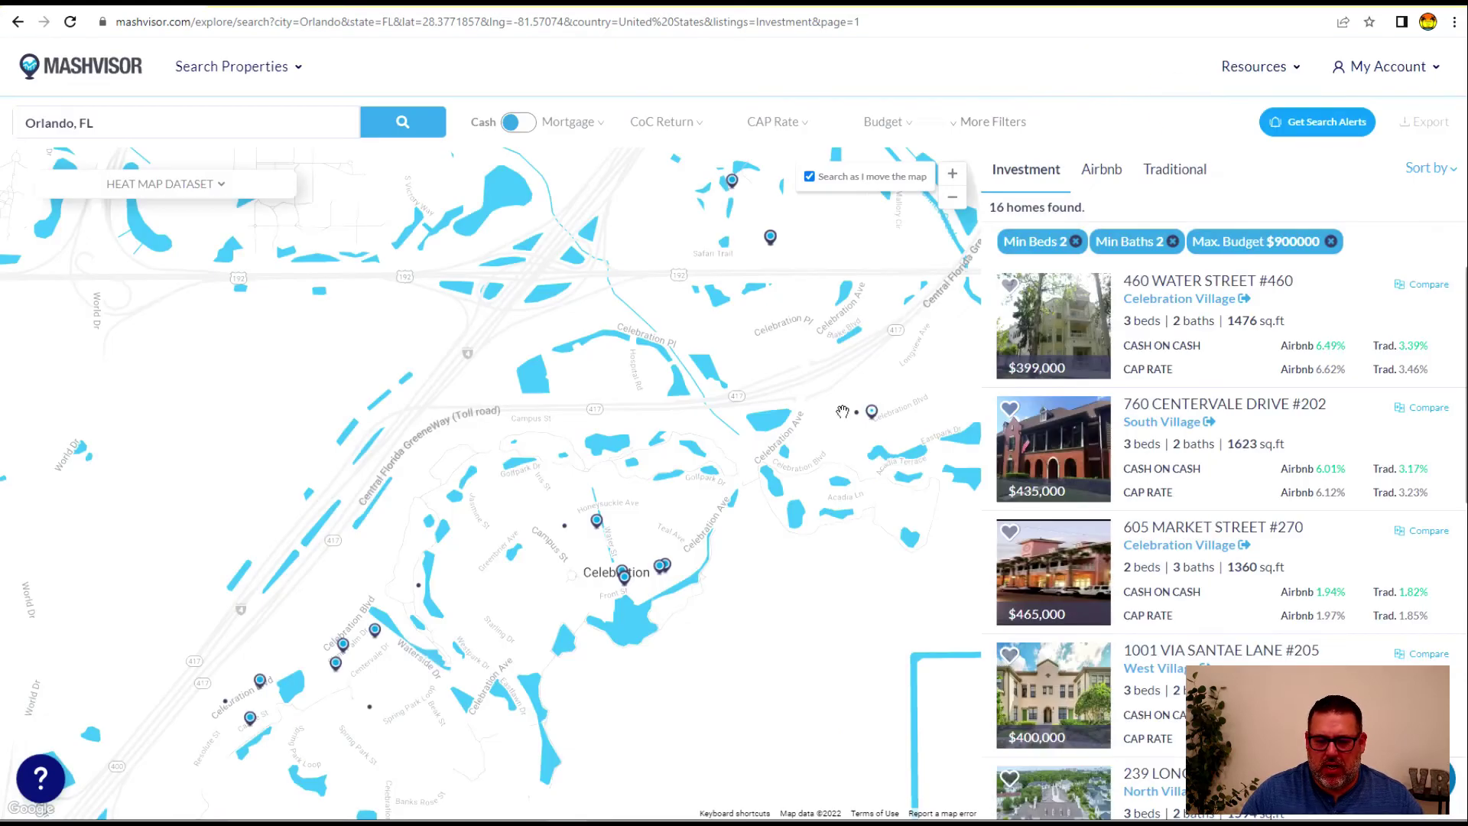
scroll(1103, 525, "down", 1)
scroll(1103, 528, "up", 1)
left_click(1061, 459)
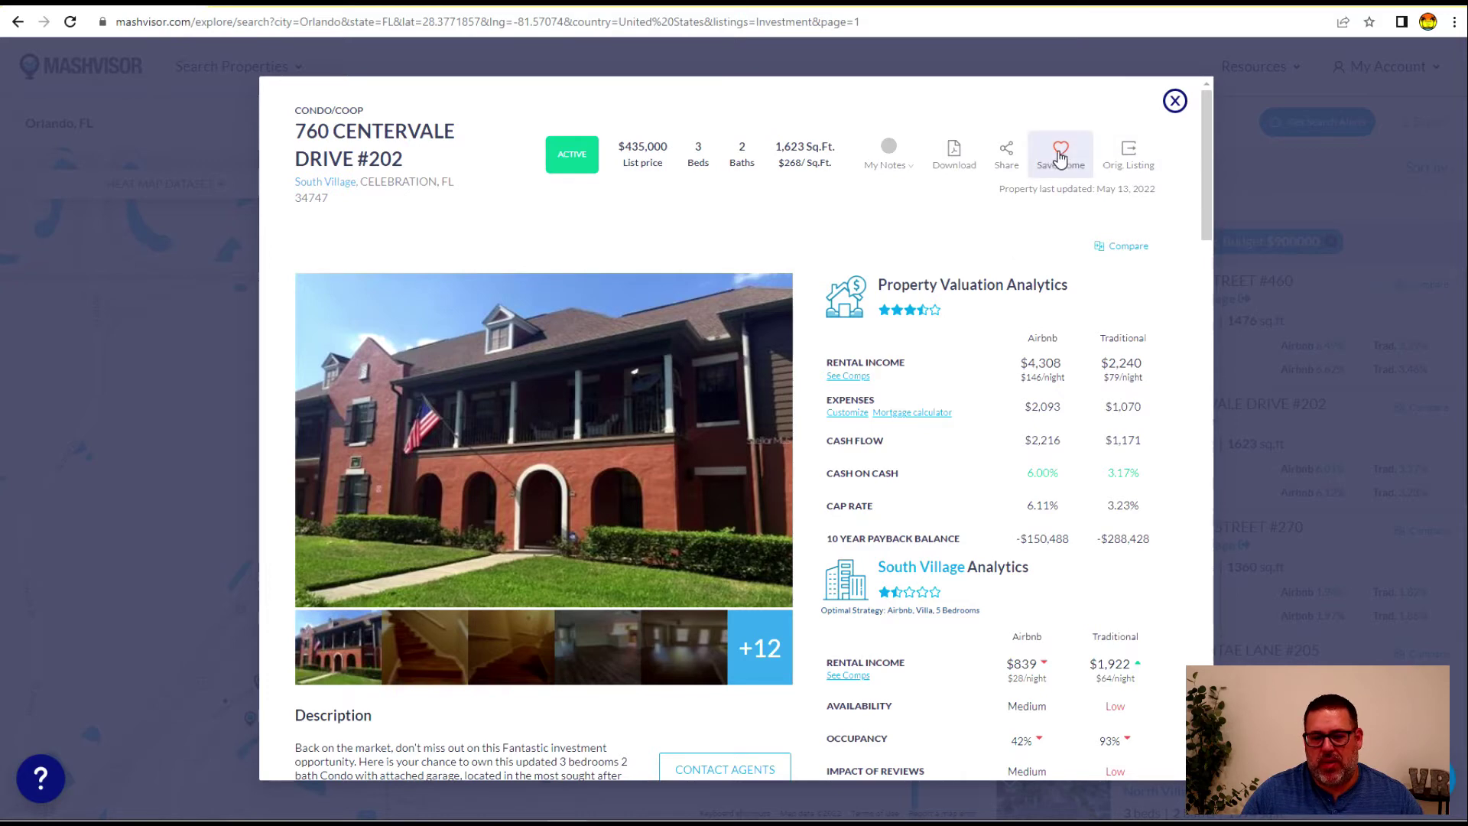
left_click(1174, 100)
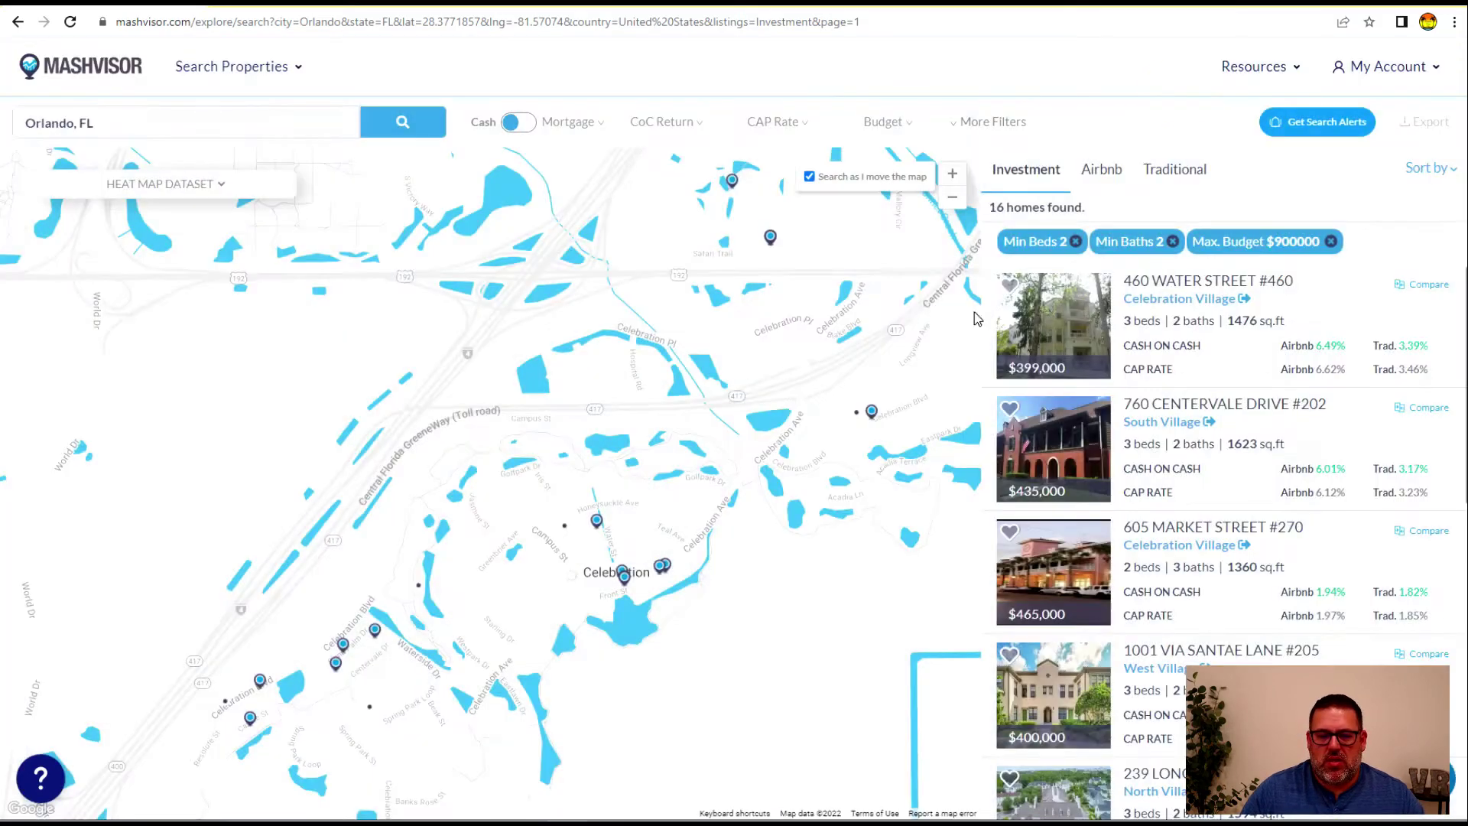
Pan the map southwest, then far west, reloading results to 652 homes
scroll(1104, 469, "down", 5)
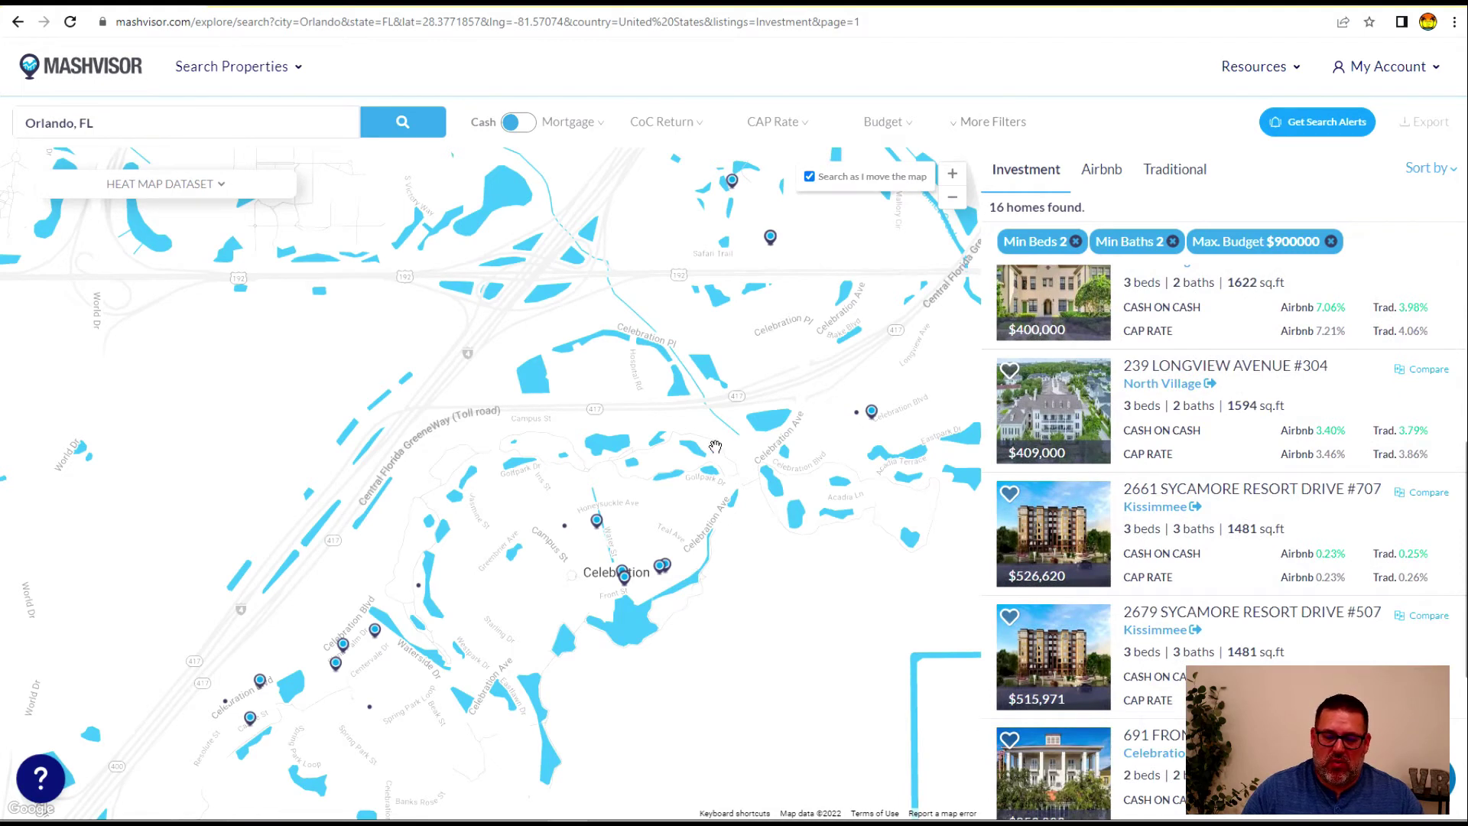
left_click_drag(730, 652, 816, 507)
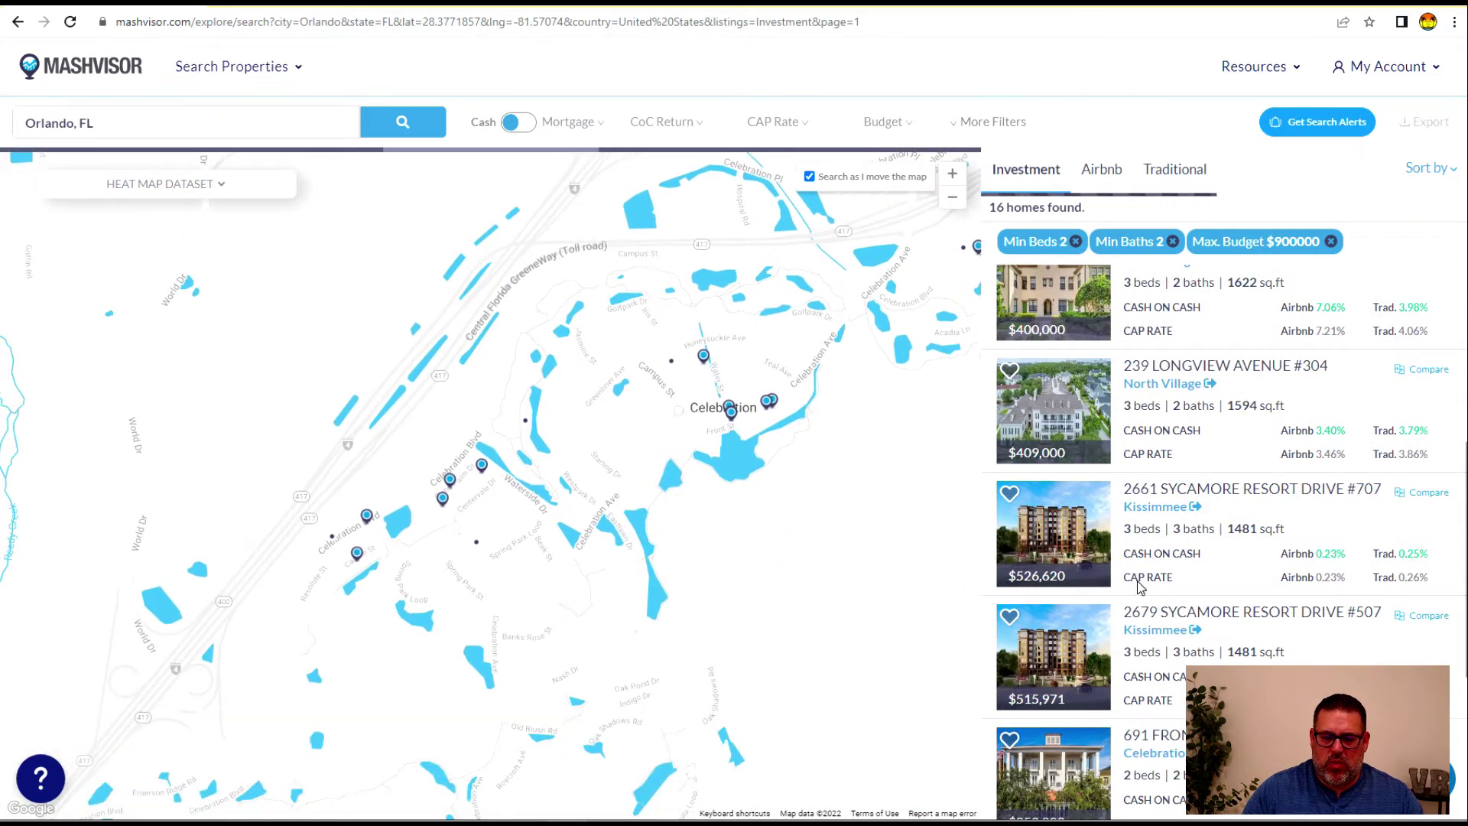
scroll(1159, 465, "up", 5)
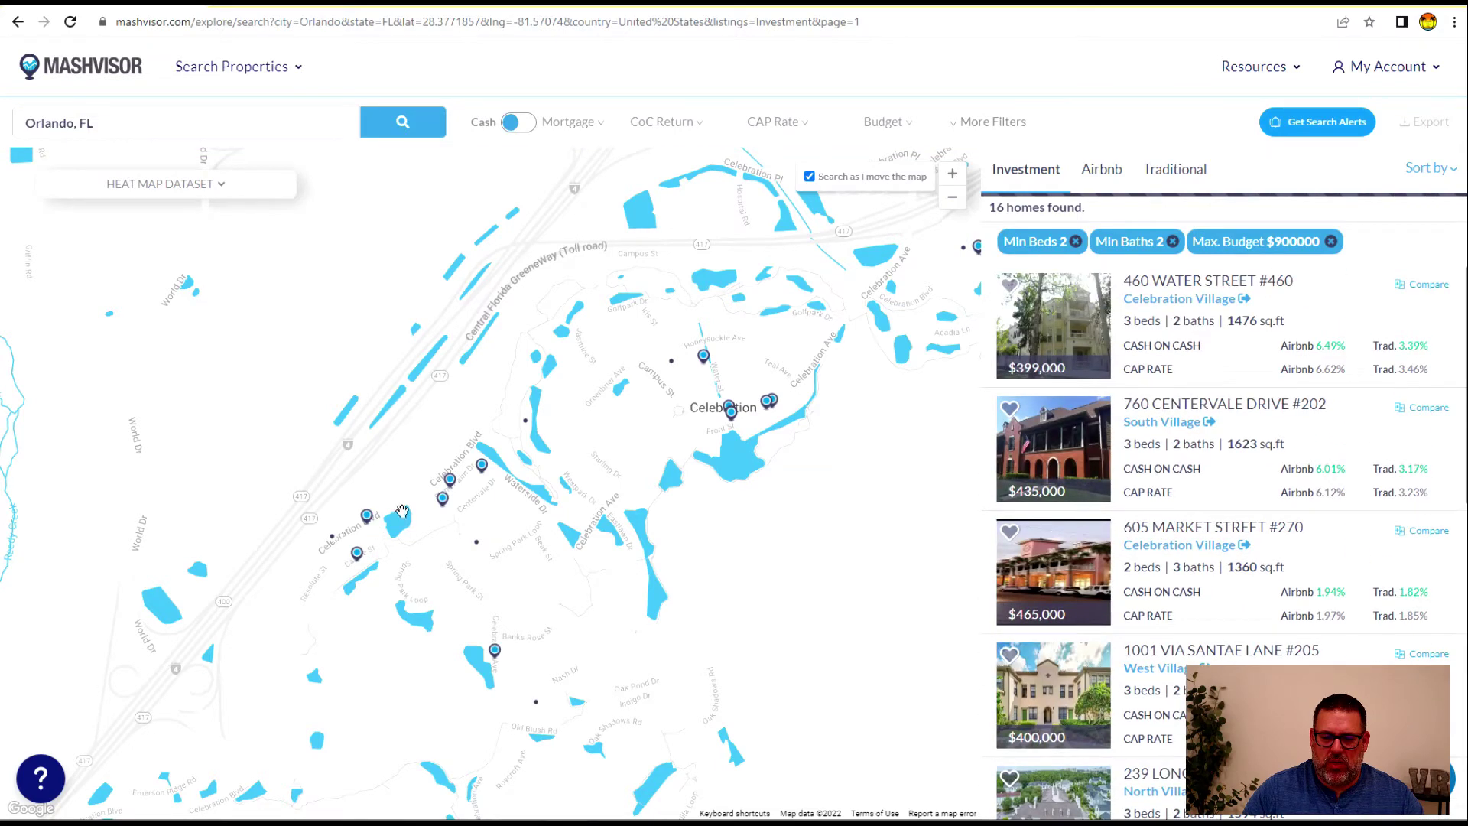
left_click_drag(427, 662, 669, 539)
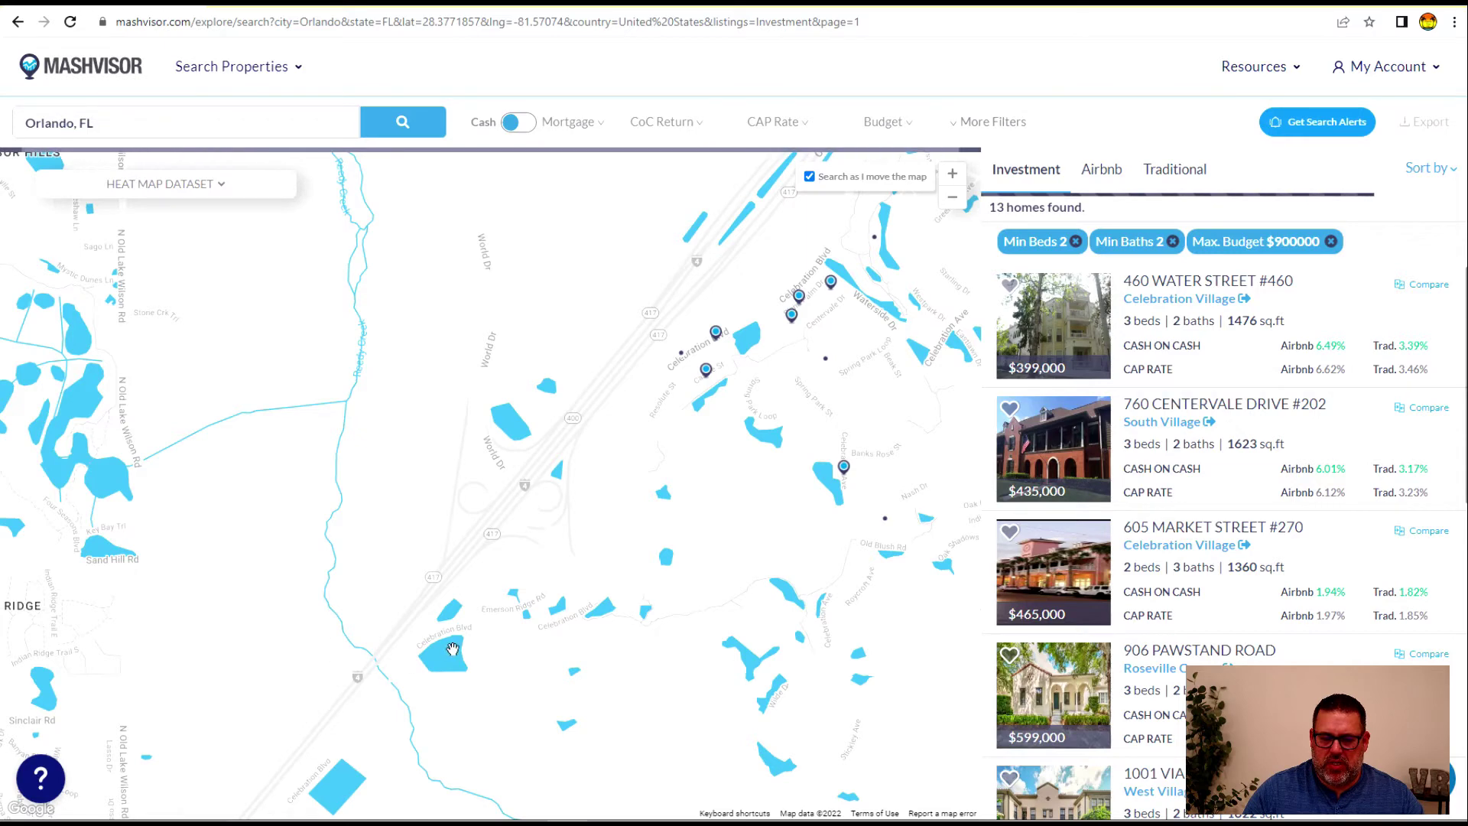
scroll(1254, 533, "down", 5)
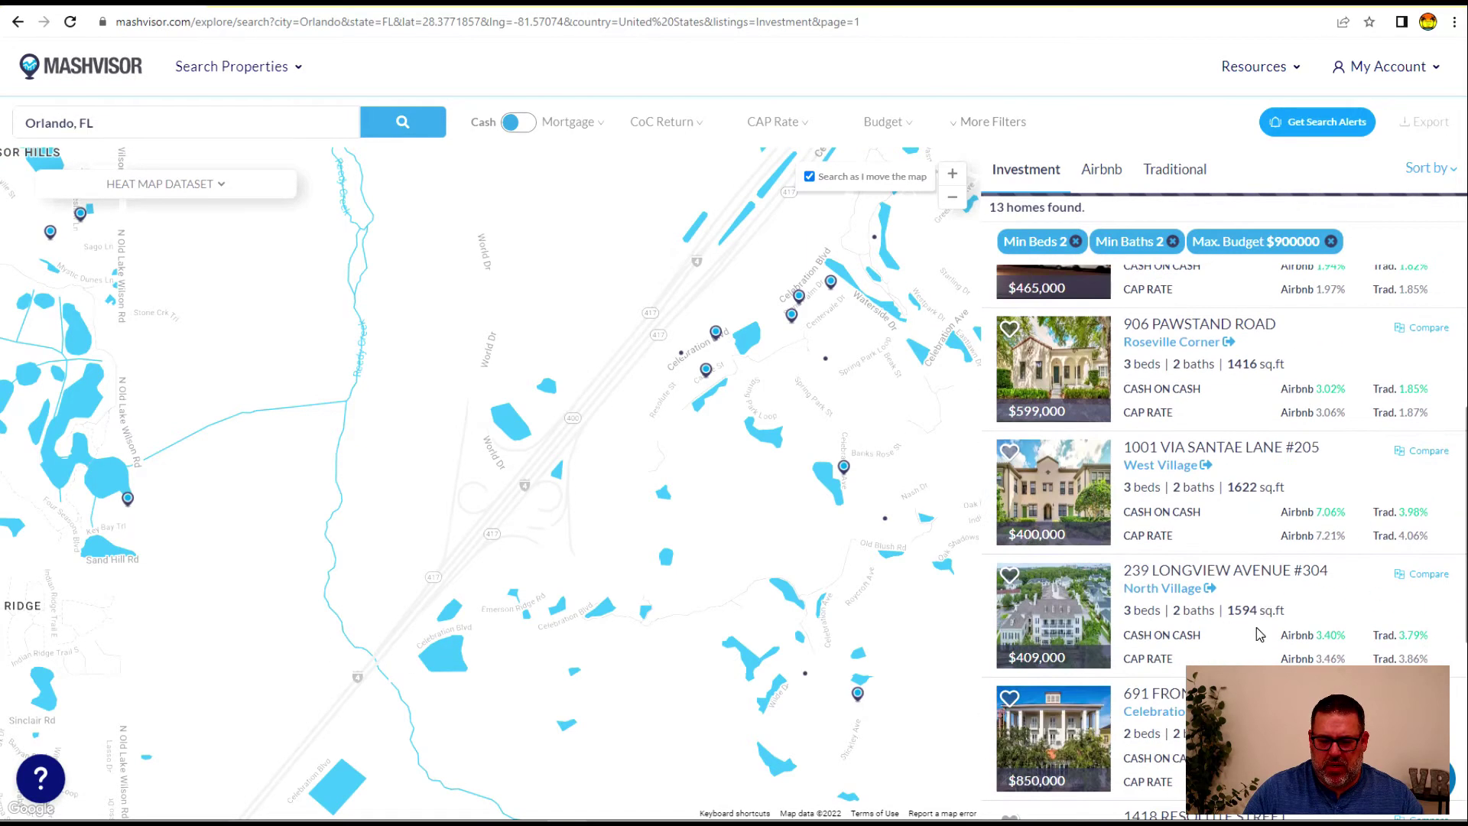
scroll(1223, 535, "down", 5)
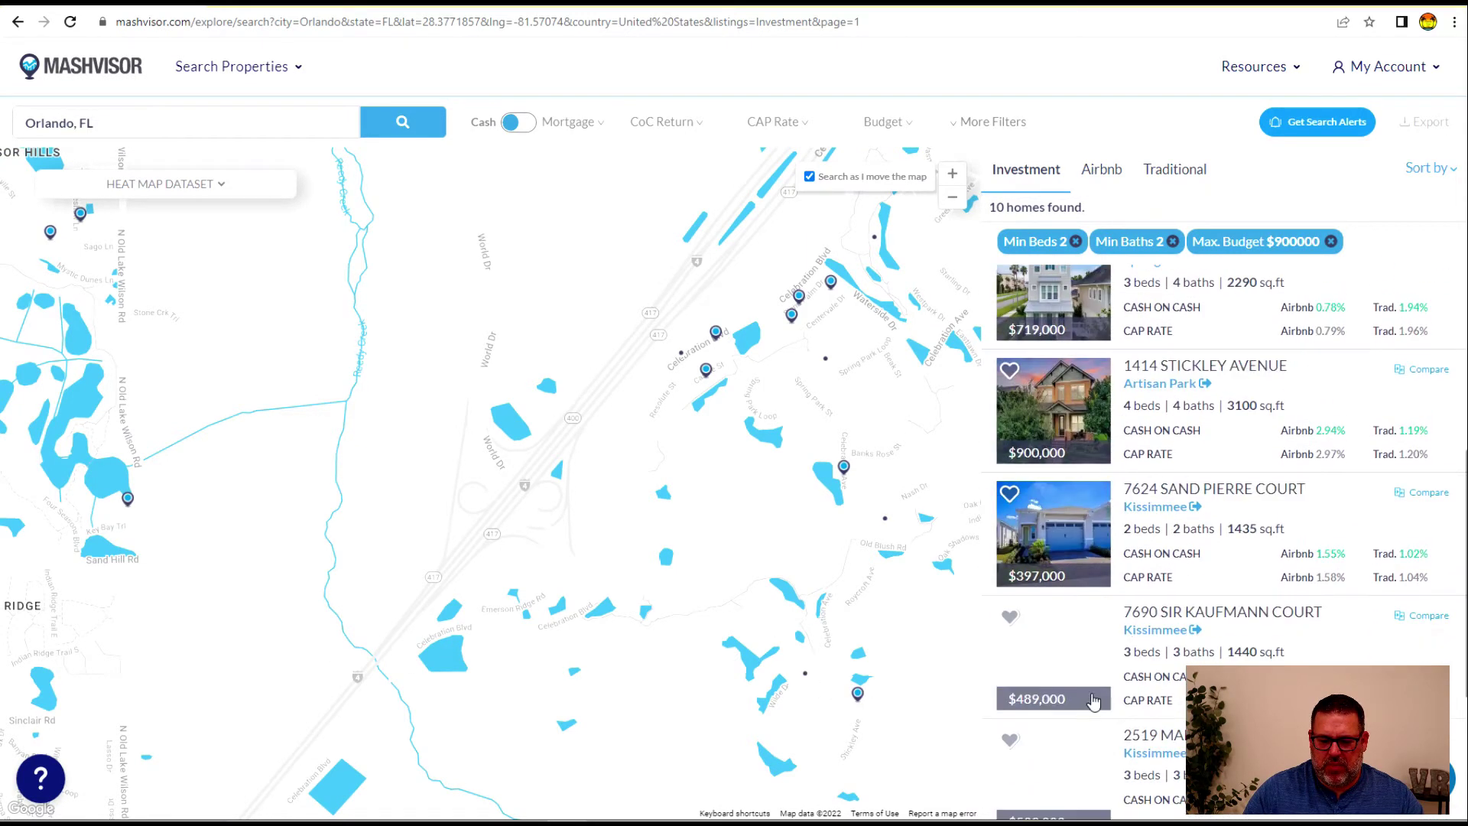
left_click_drag(379, 575, 579, 565)
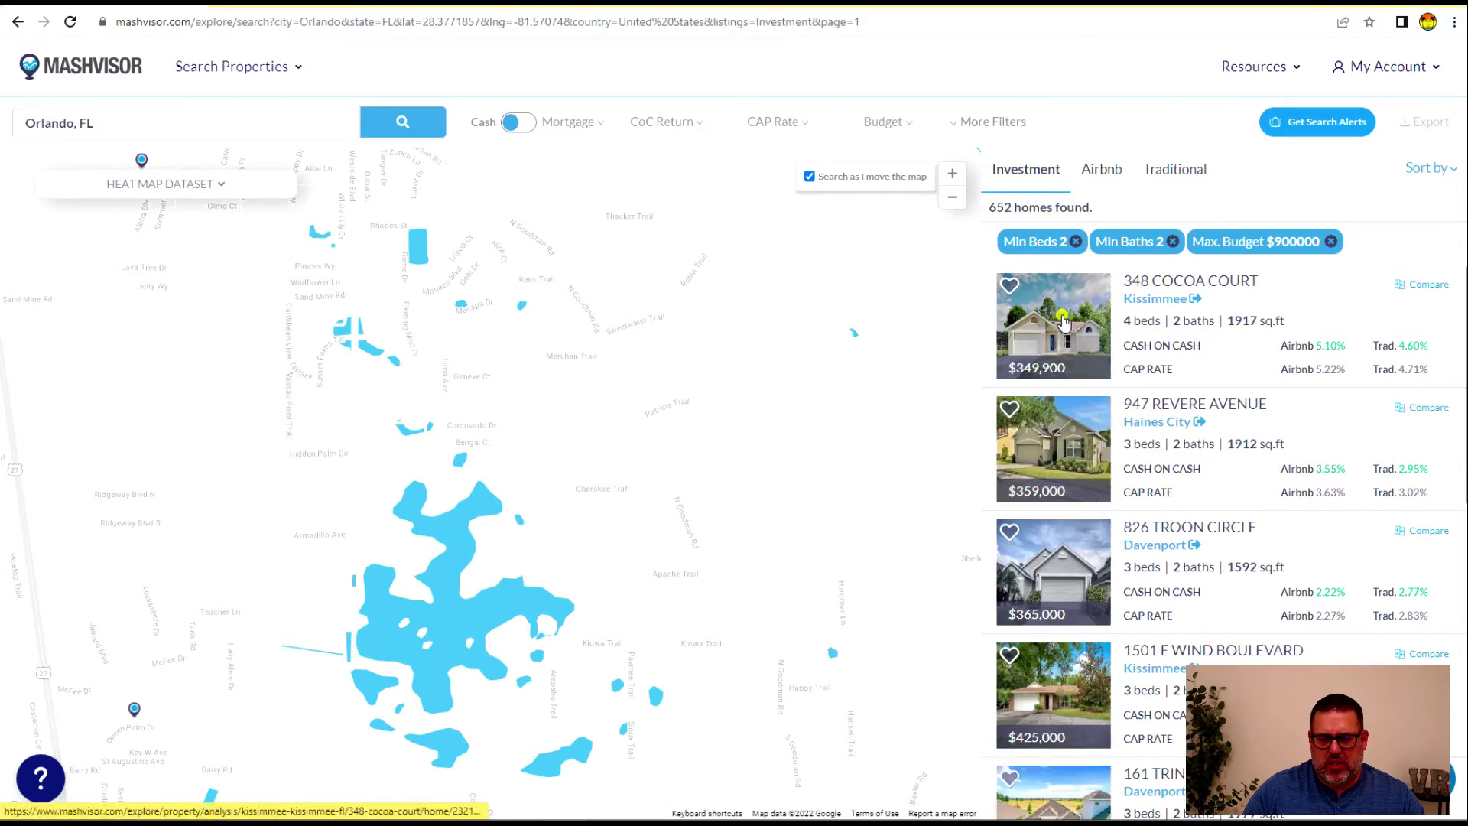
left_click(1059, 315)
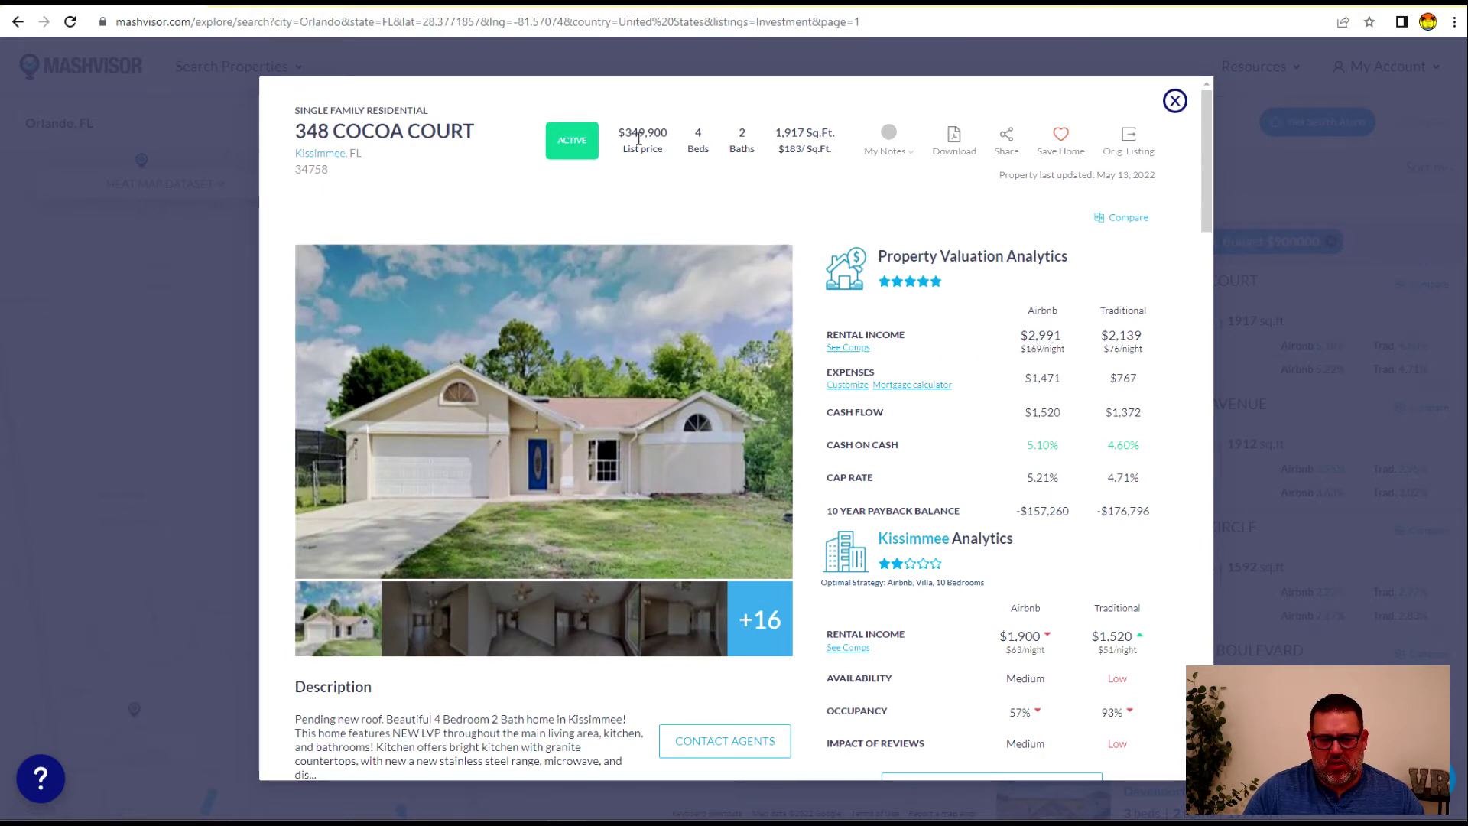
left_click(1175, 101)
left_click_drag(295, 481, 429, 556)
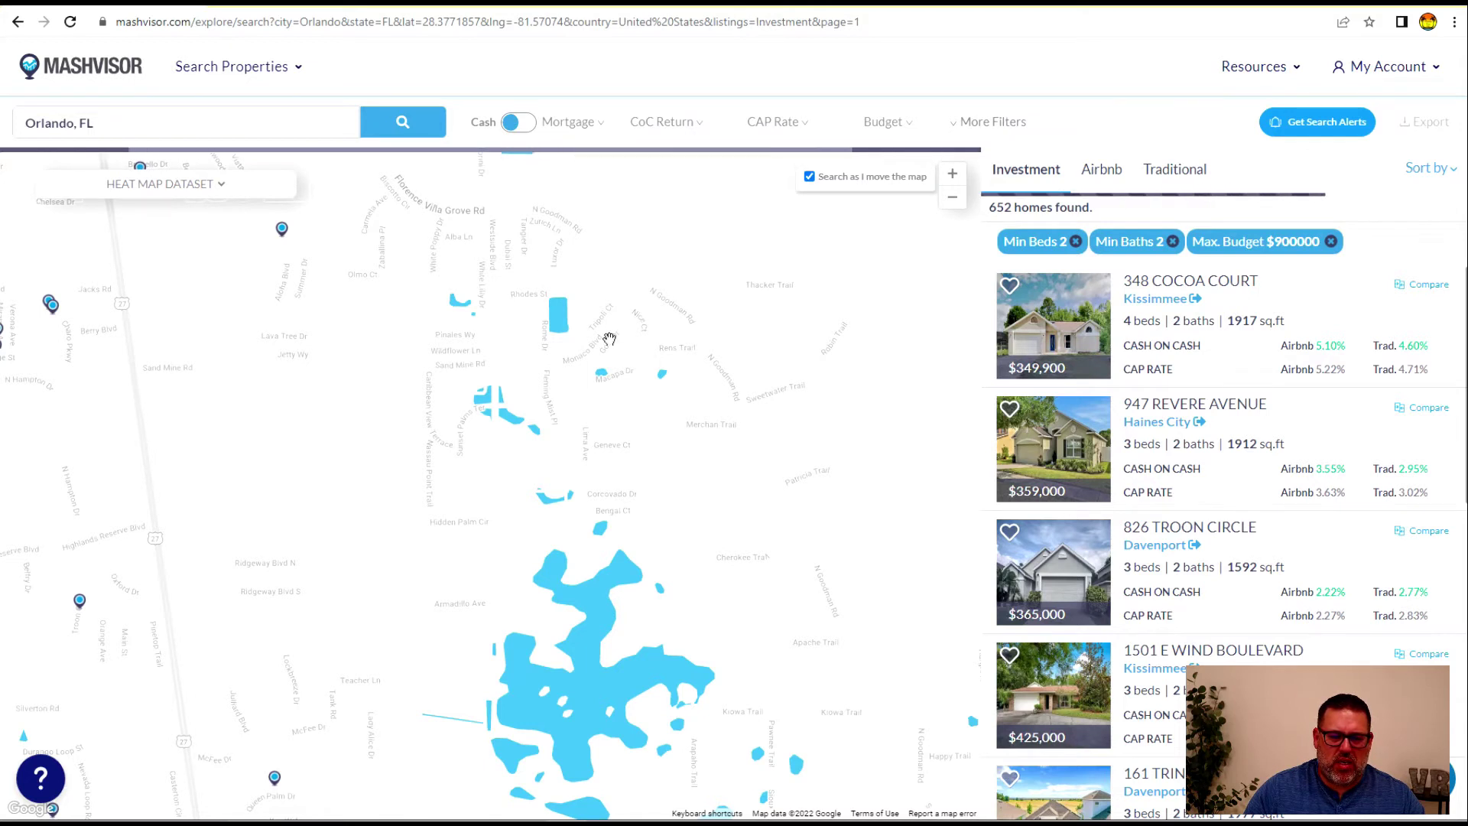
left_click(525, 128)
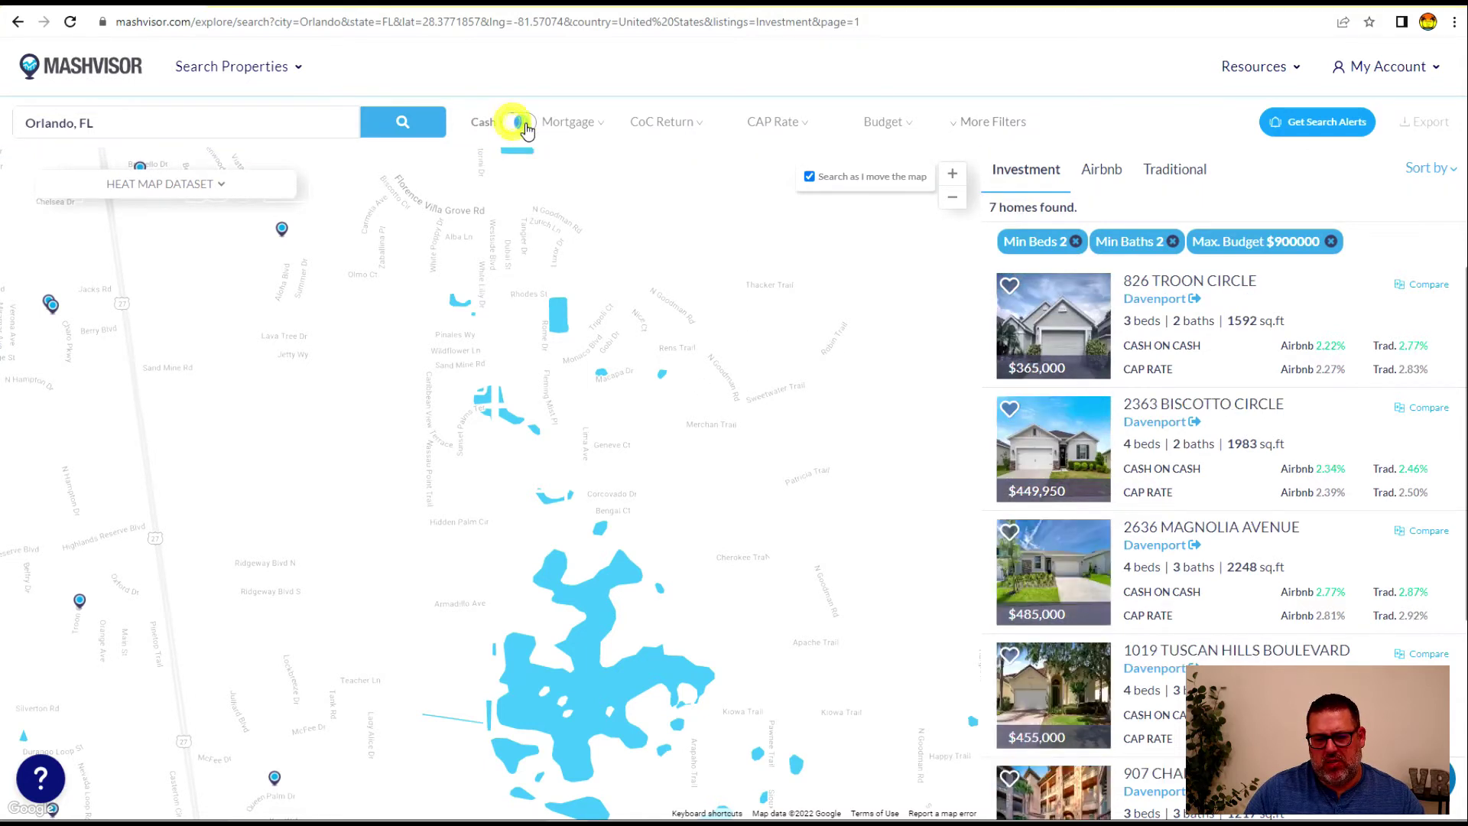
left_click(580, 126)
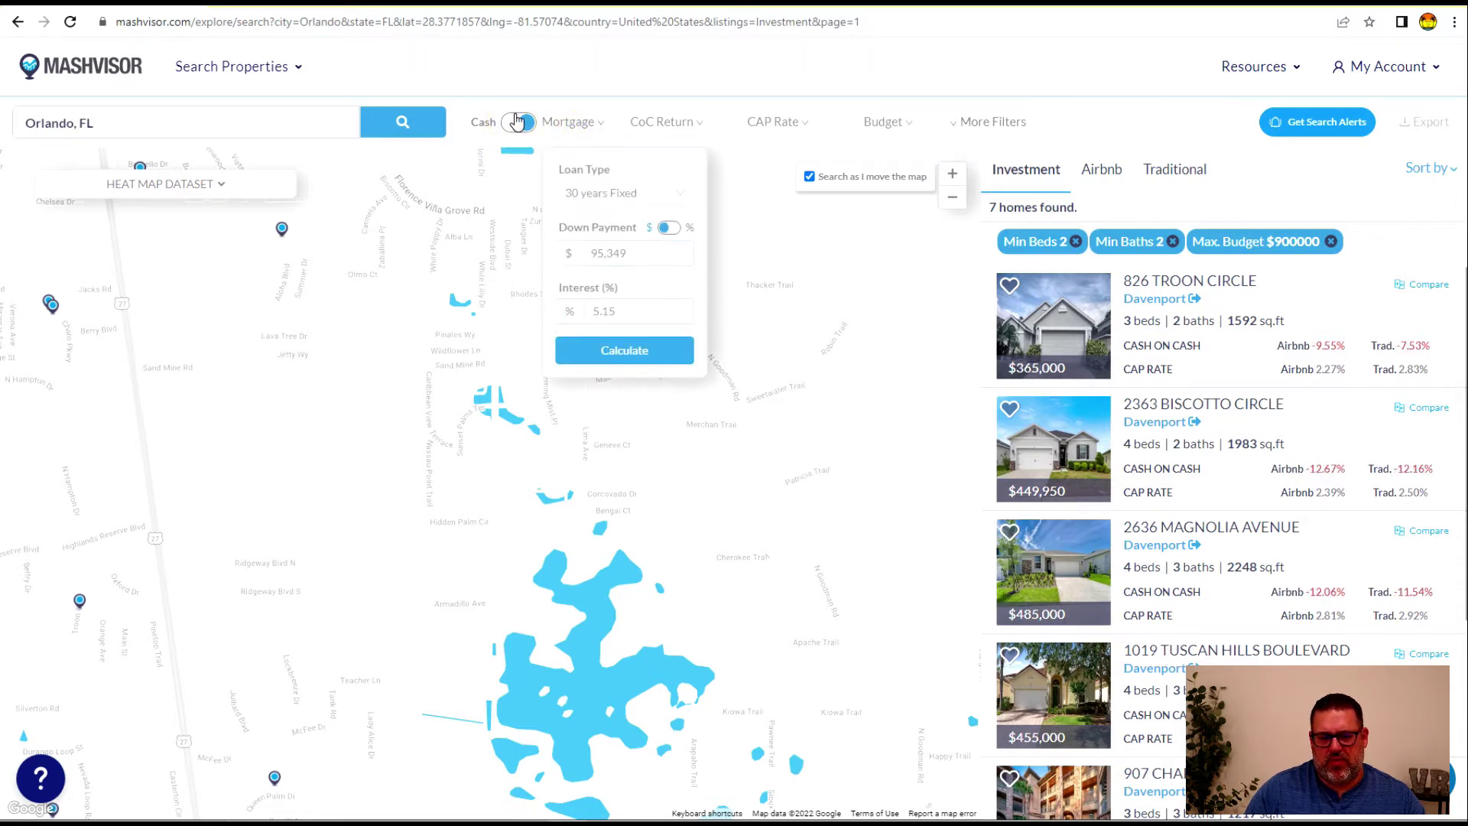
left_click(516, 123)
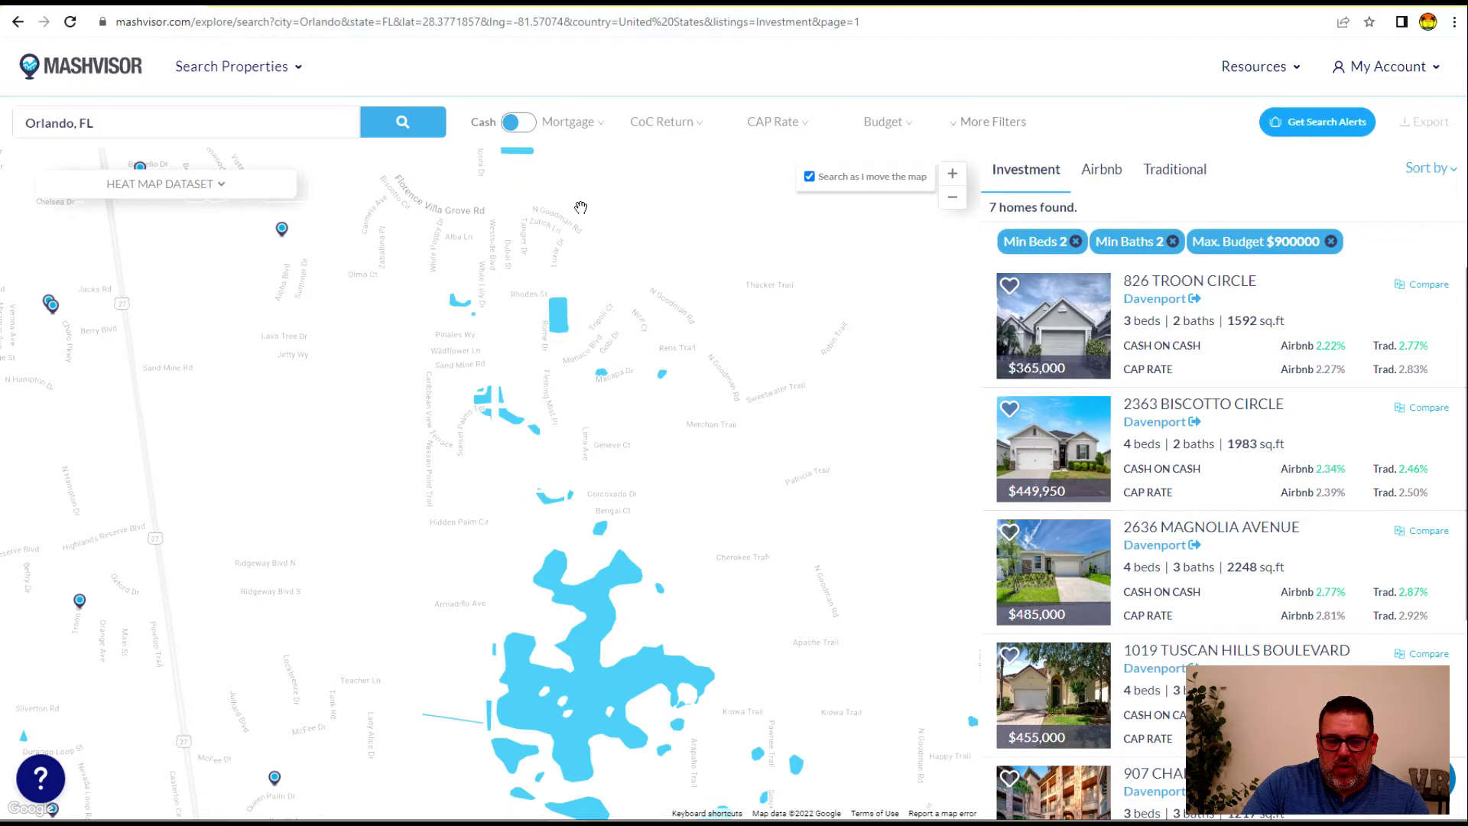
Color the heat map by Airbnb Occupancy Rate and zoom out four levels to the wider region
left_click(211, 190)
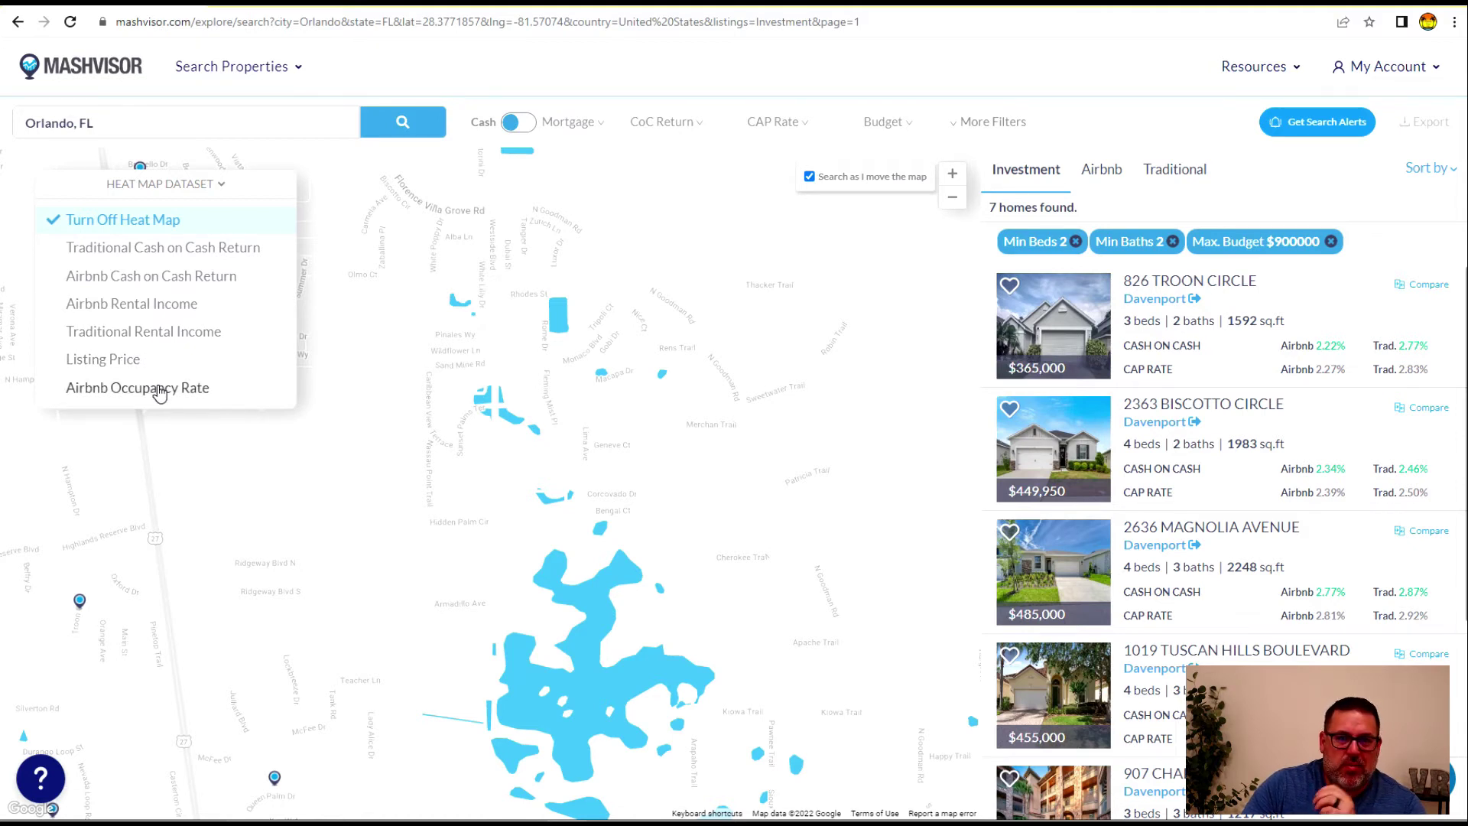
left_click(158, 390)
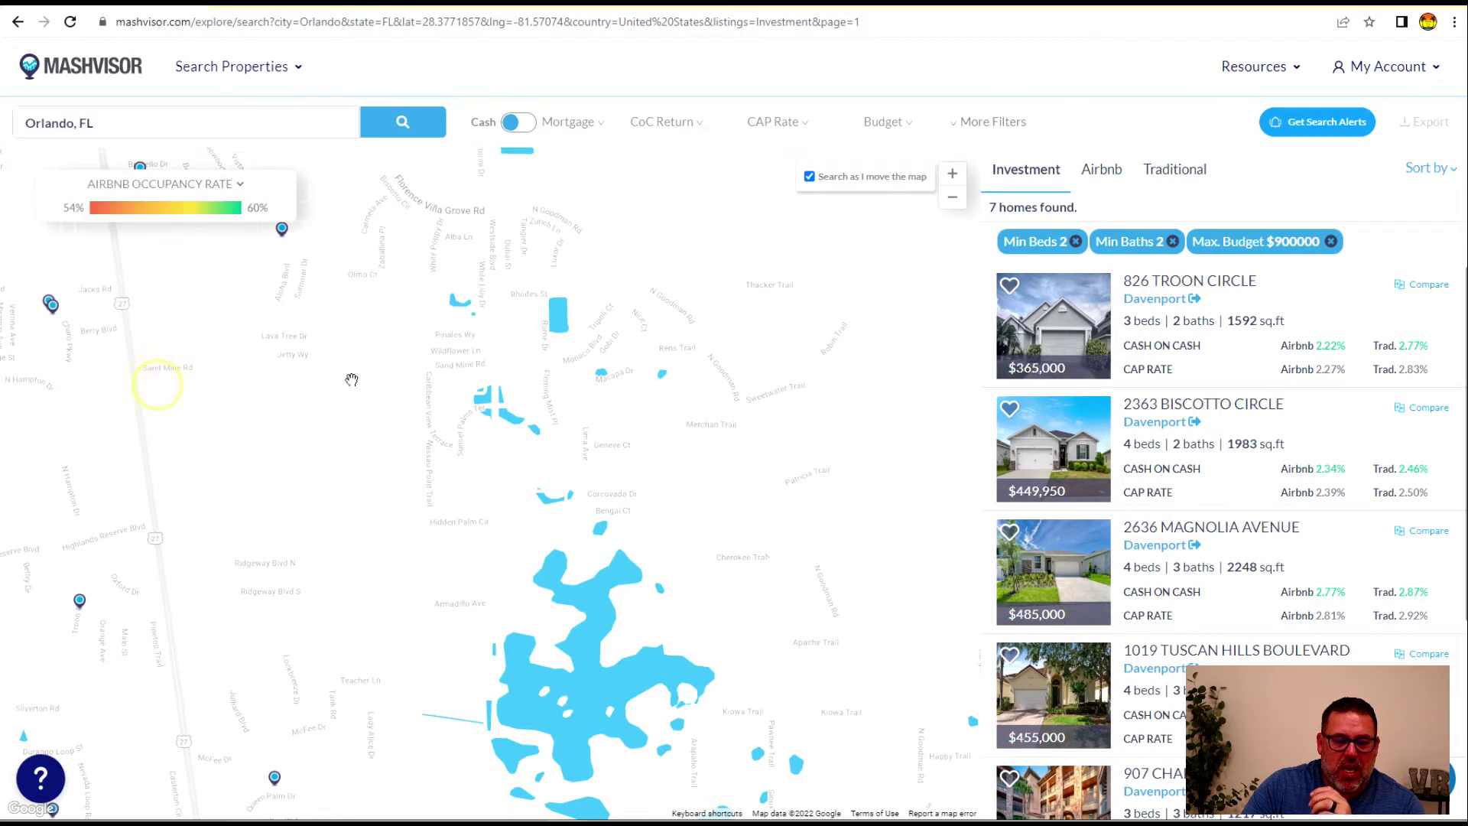
left_click(952, 197)
left_click(953, 198)
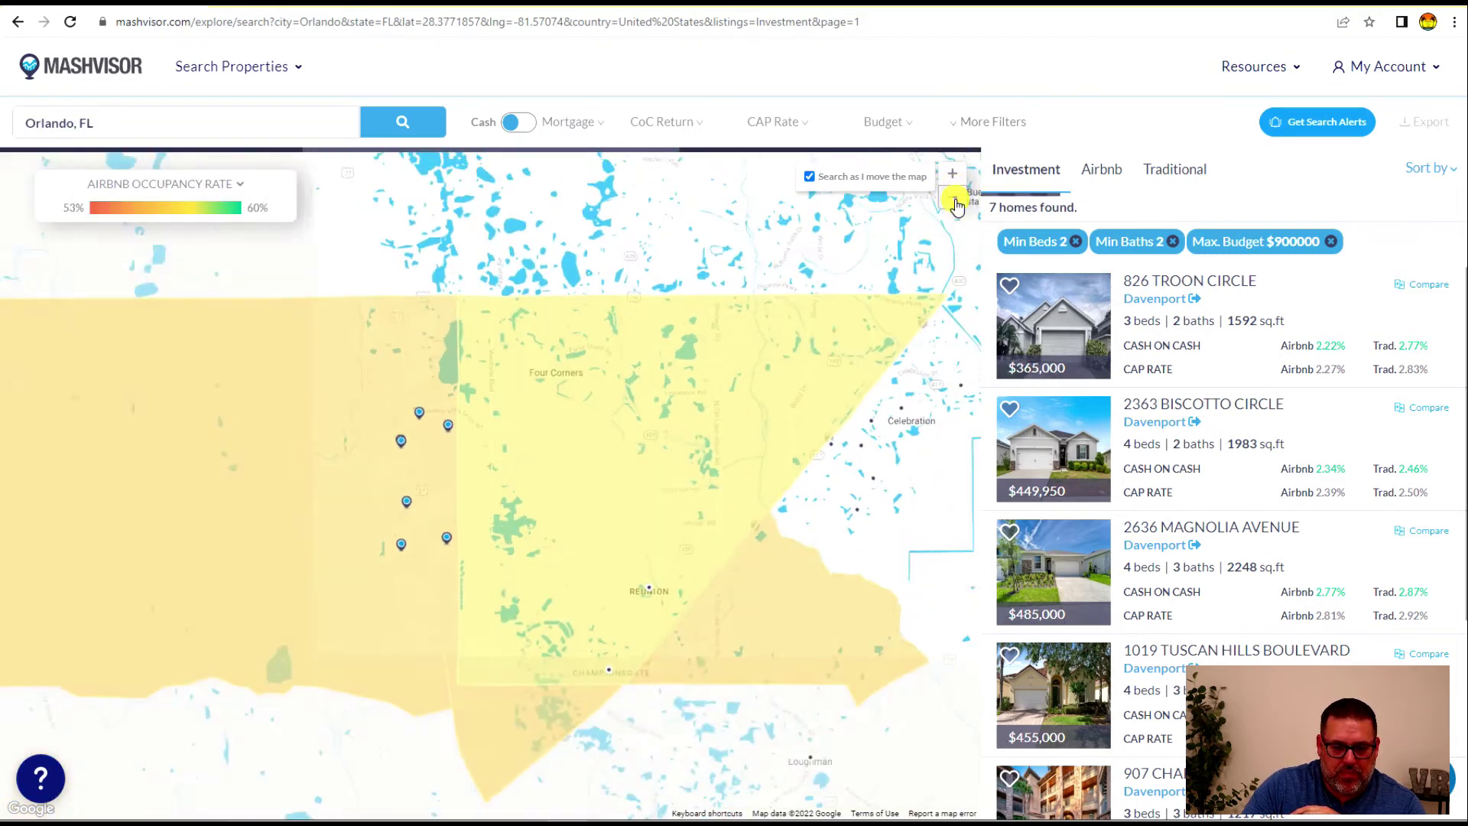
left_click(953, 197)
left_click(952, 197)
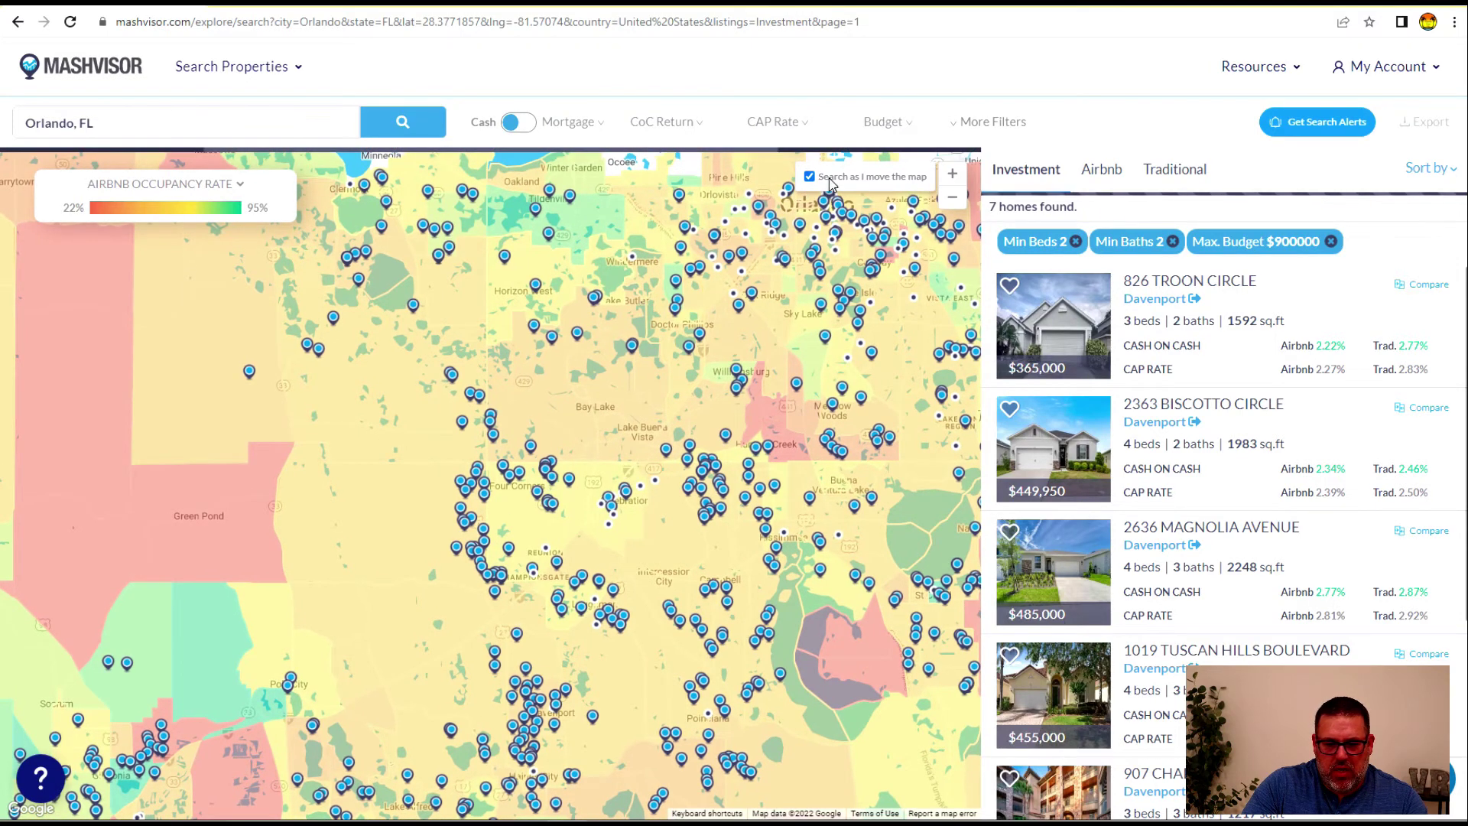
left_click(229, 184)
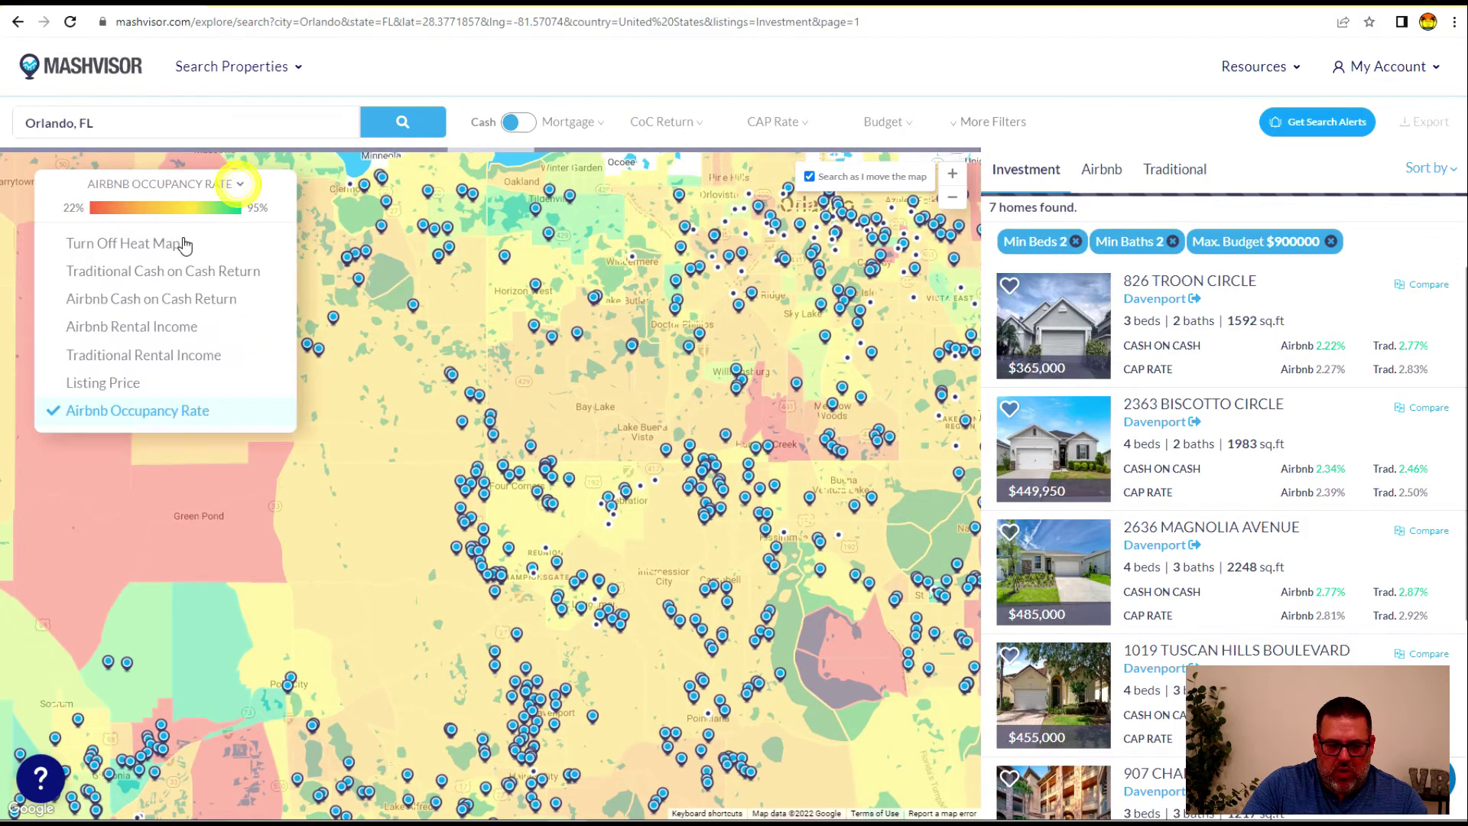
left_click(144, 331)
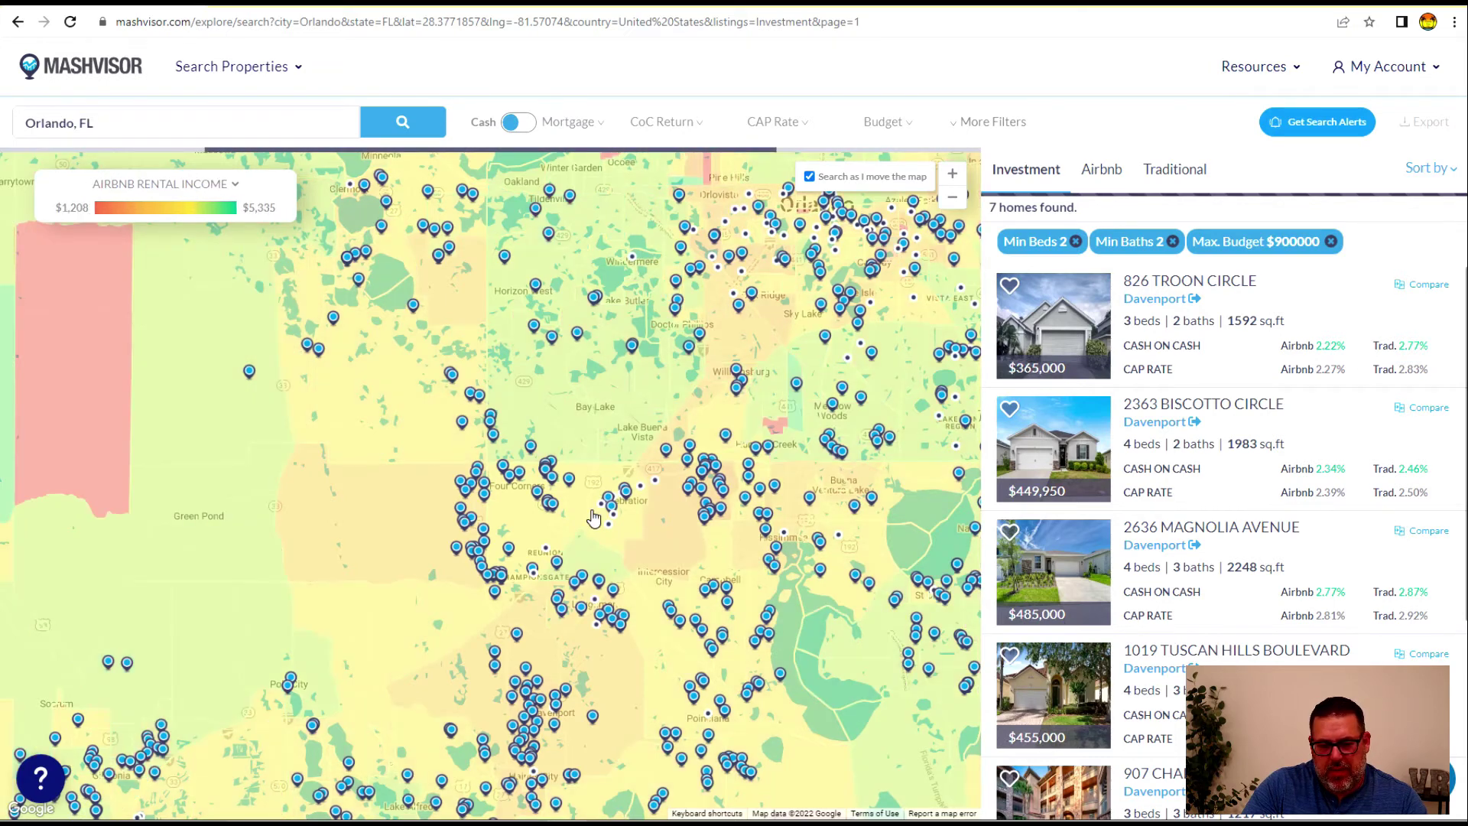
left_click(594, 513)
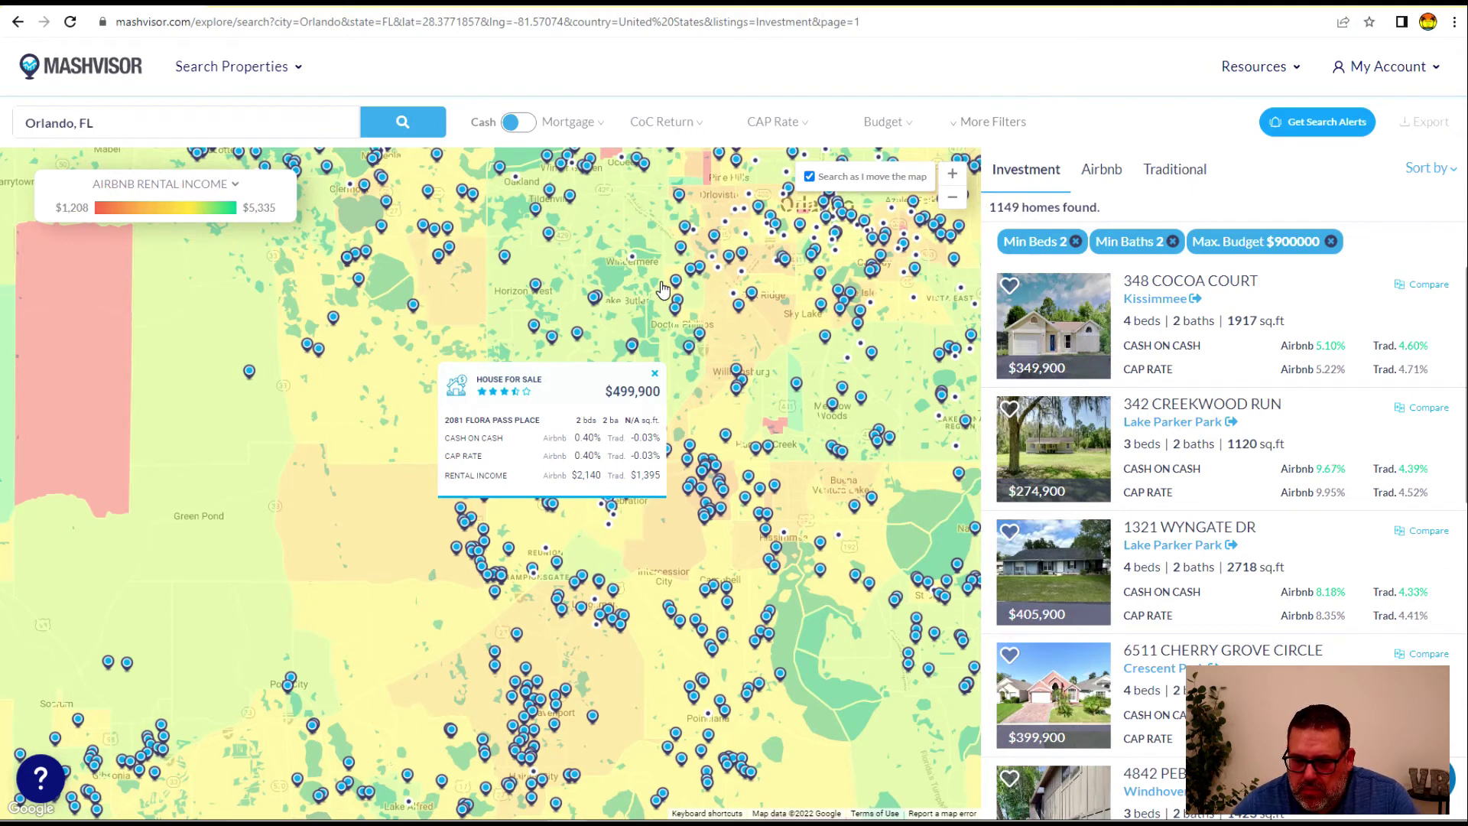
Pan the rental-income map across Orlando's east side and toward Lake Apopka
left_click_drag(360, 534, 412, 542)
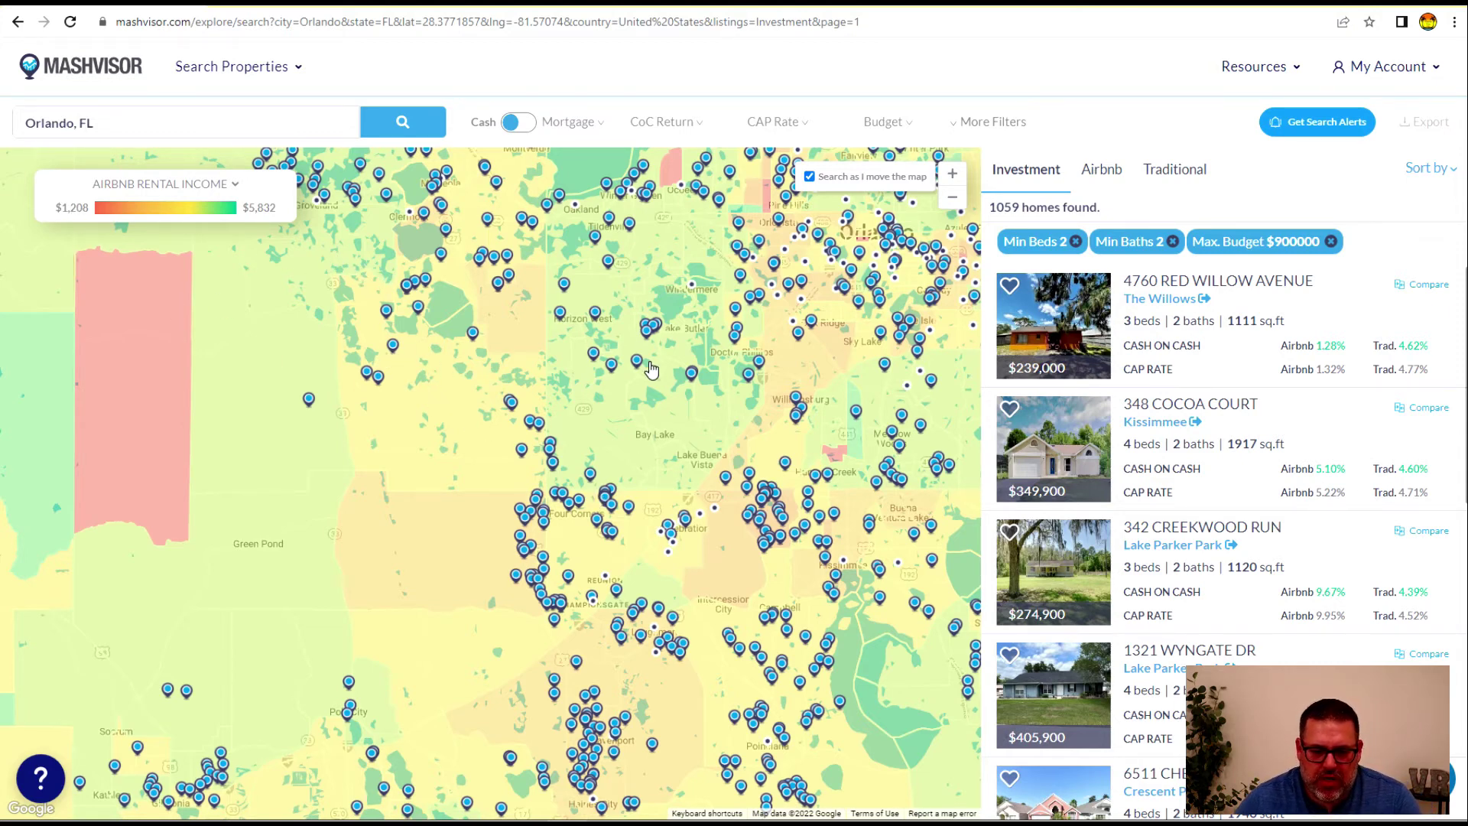
left_click_drag(606, 419, 322, 449)
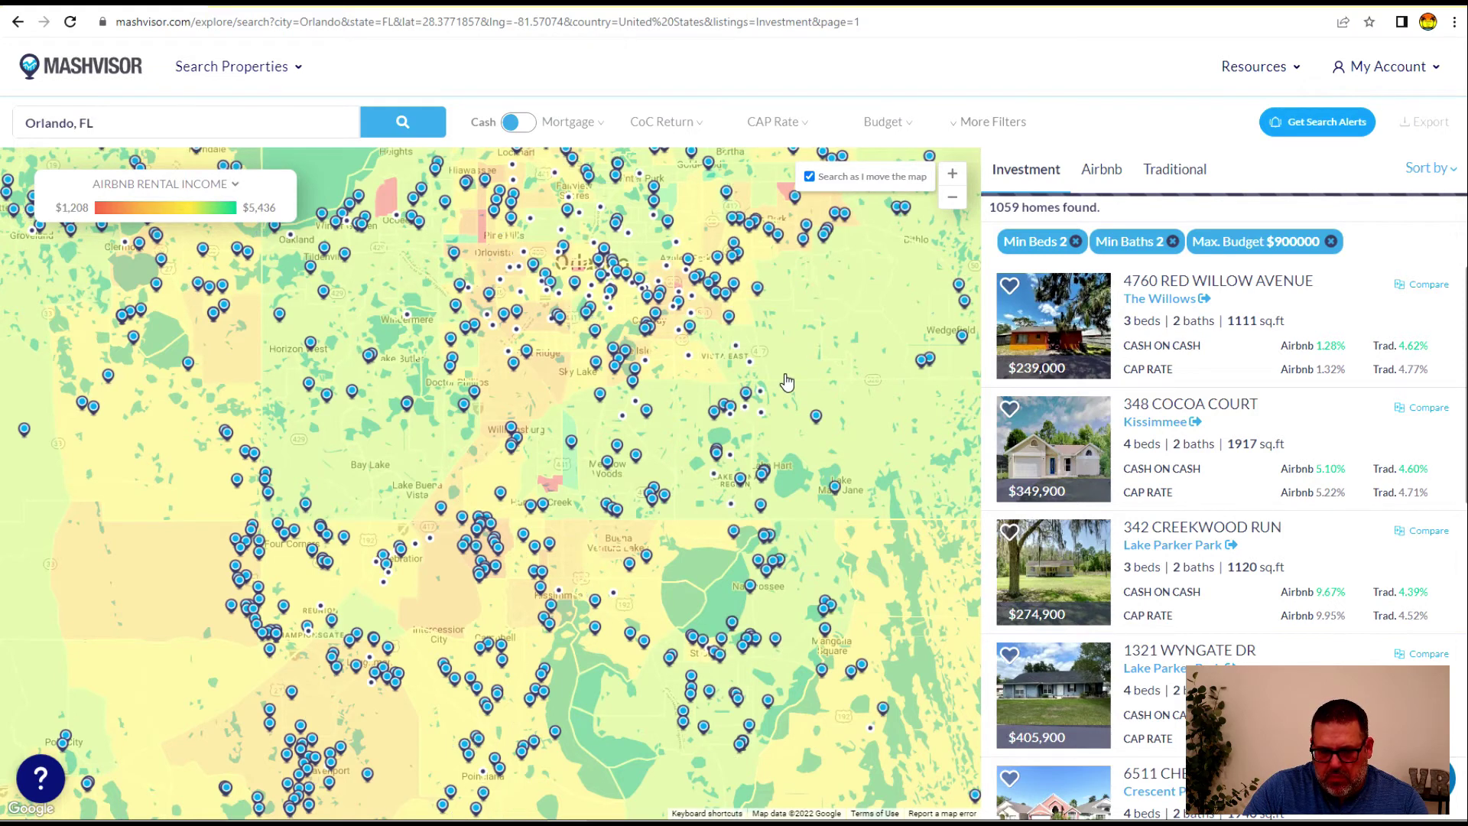
left_click_drag(818, 348, 630, 476)
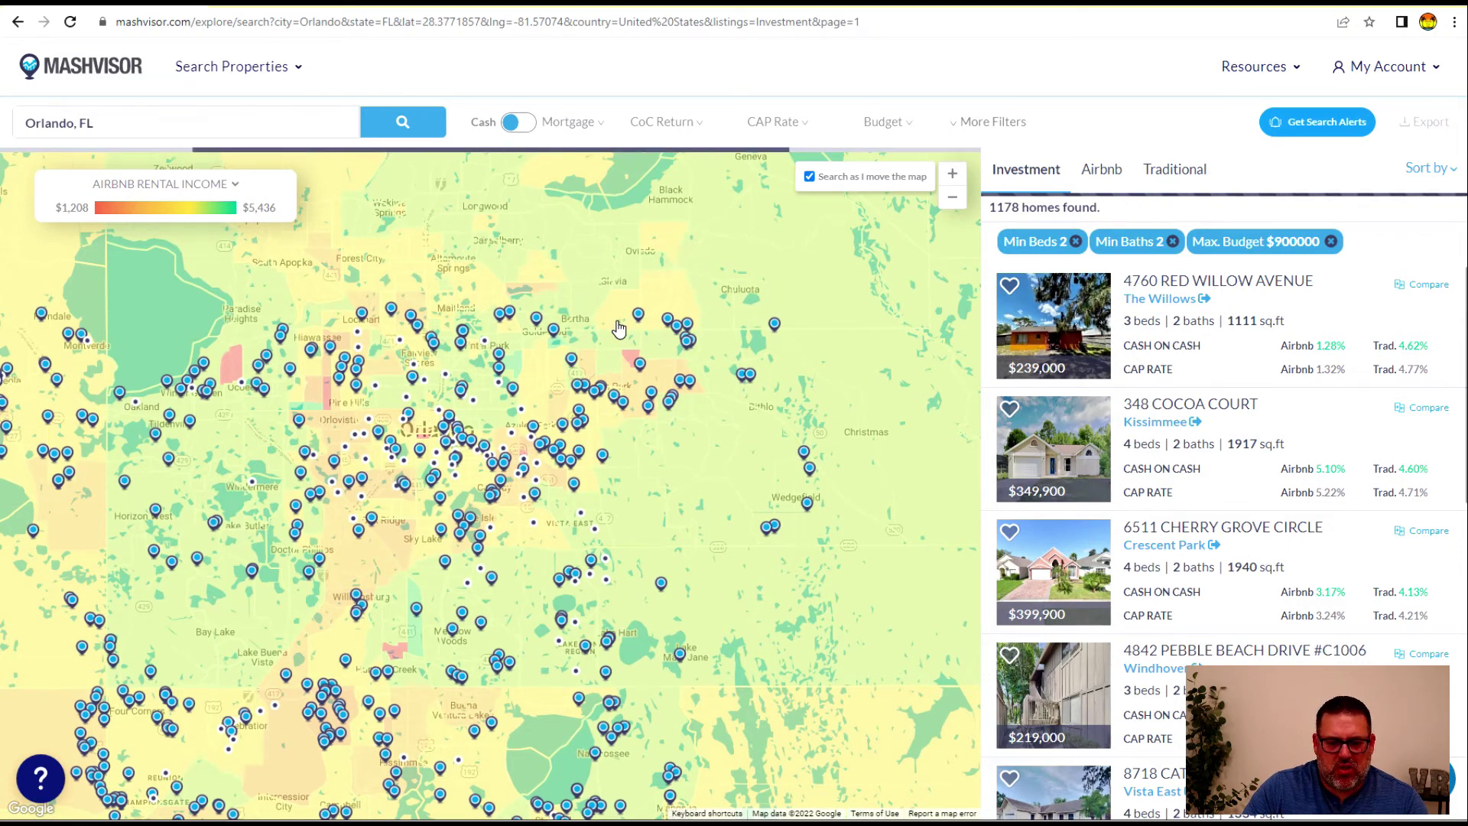
left_click_drag(293, 298, 500, 424)
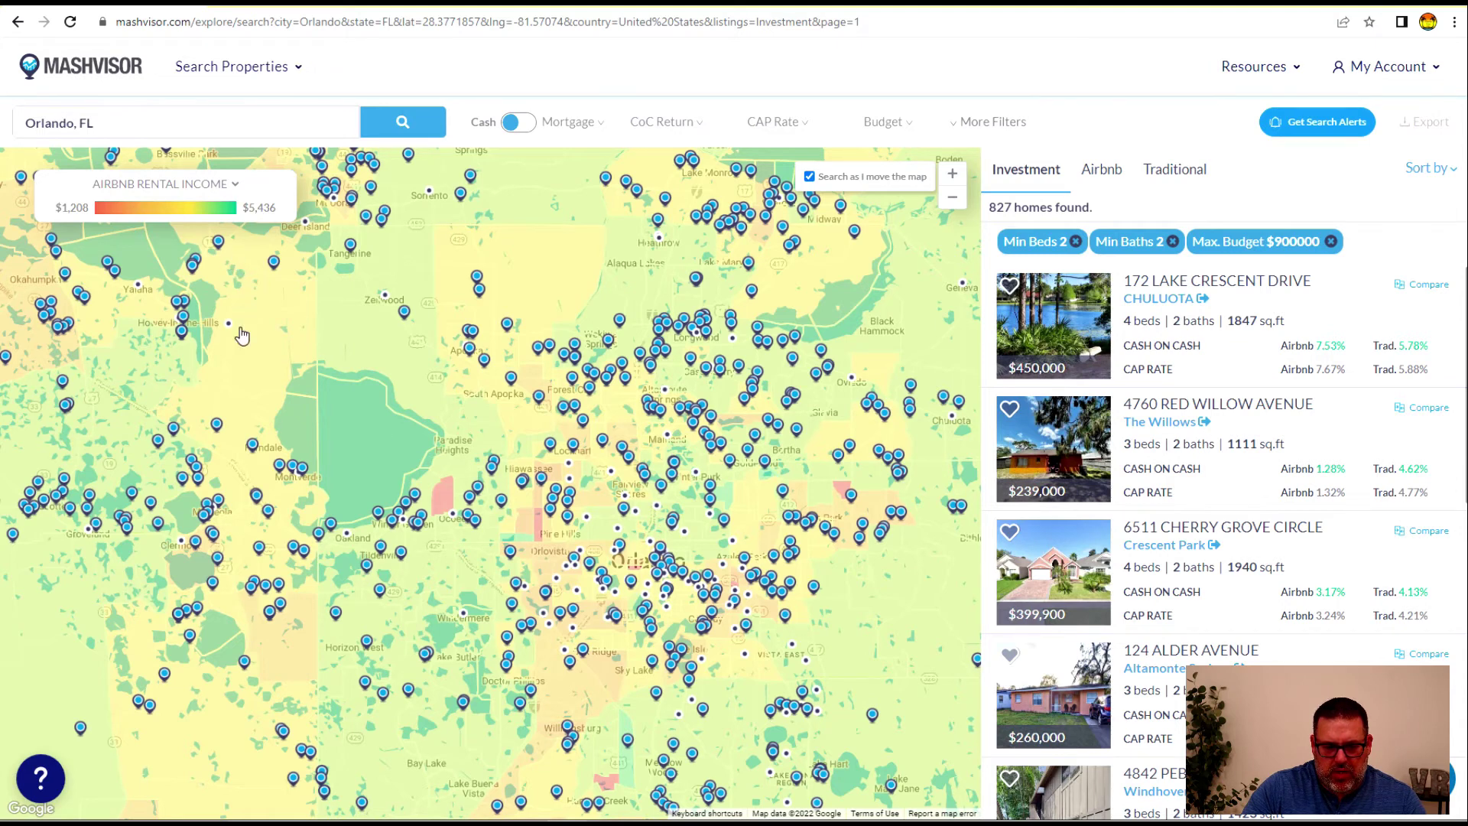
left_click(230, 192)
left_click(231, 191)
left_click_drag(368, 436, 475, 399)
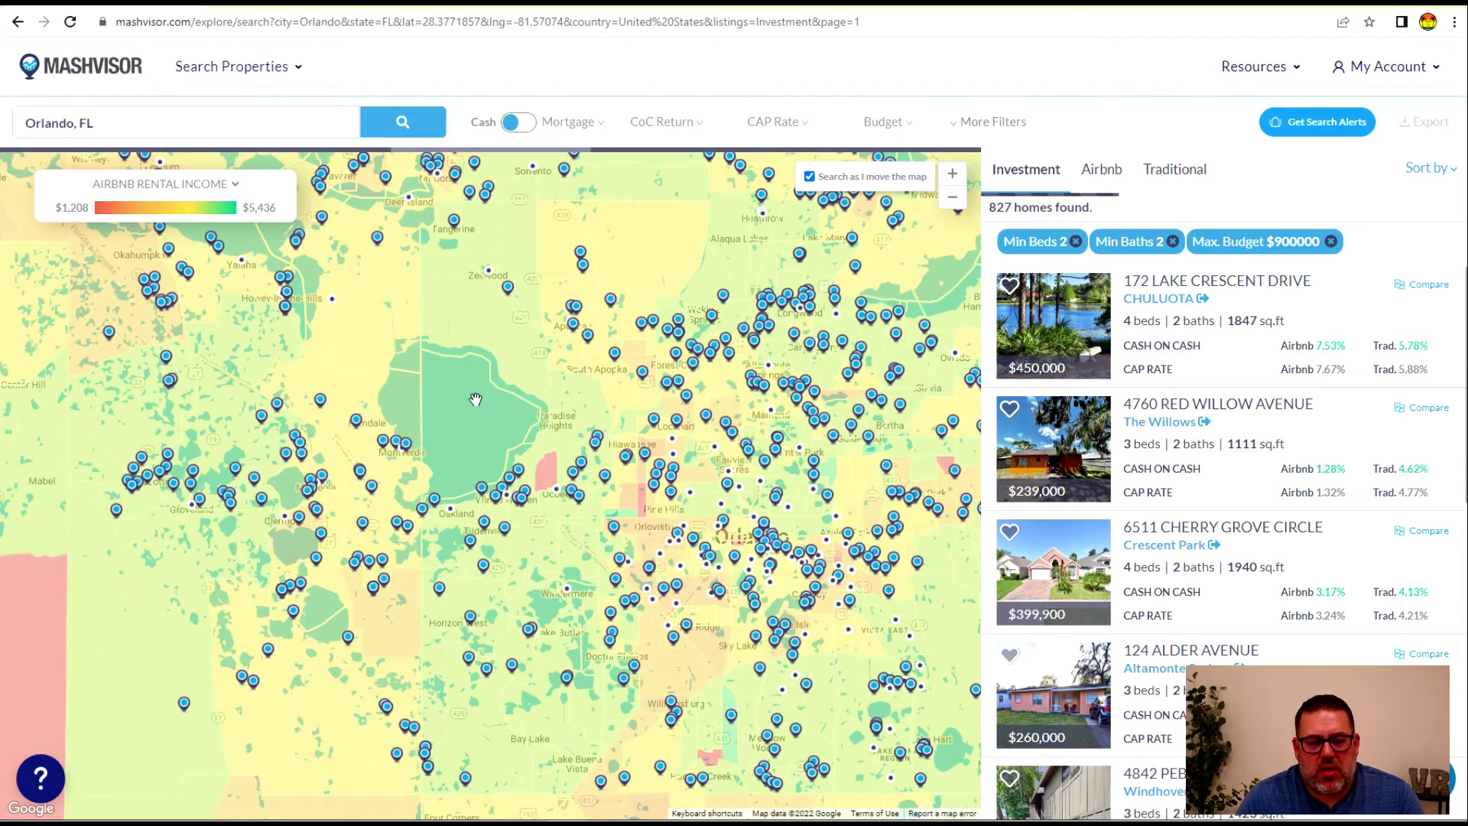